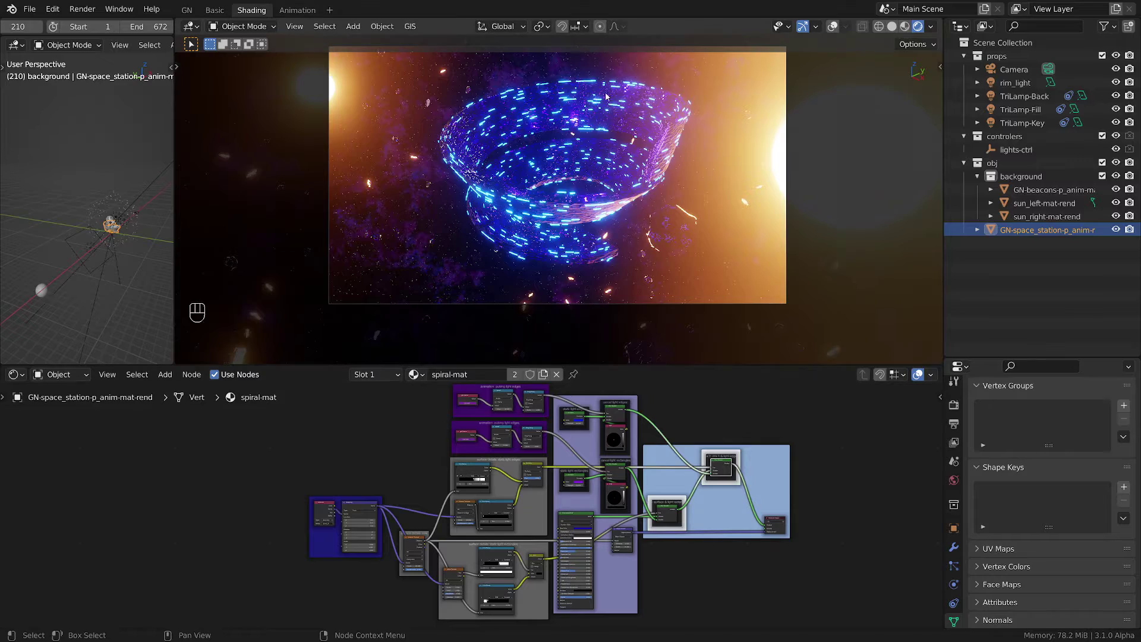
Step: Orbit out of the camera view to a wide shot of the station ring and both suns
{"action": "middle_click_drag", "start_coordinate": [608, 106], "coordinate": [373, 159]}
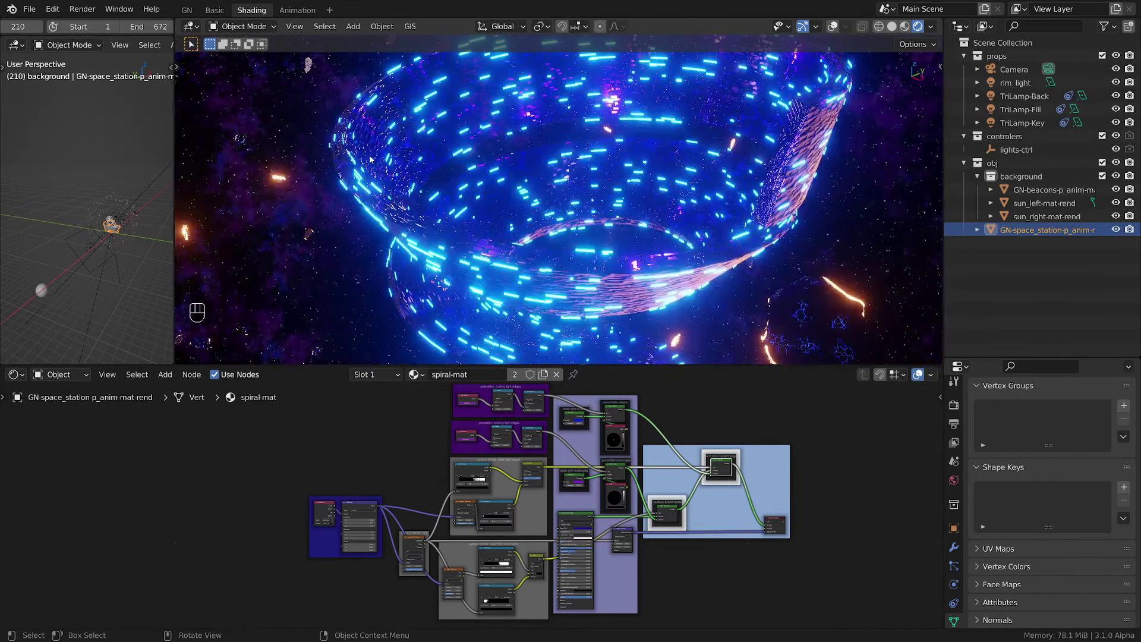
{"action": "scroll", "coordinate": [371, 159], "scroll_direction": "up", "scroll_amount": 2}
{"action": "scroll", "coordinate": [461, 134], "scroll_direction": "up", "scroll_amount": 4}
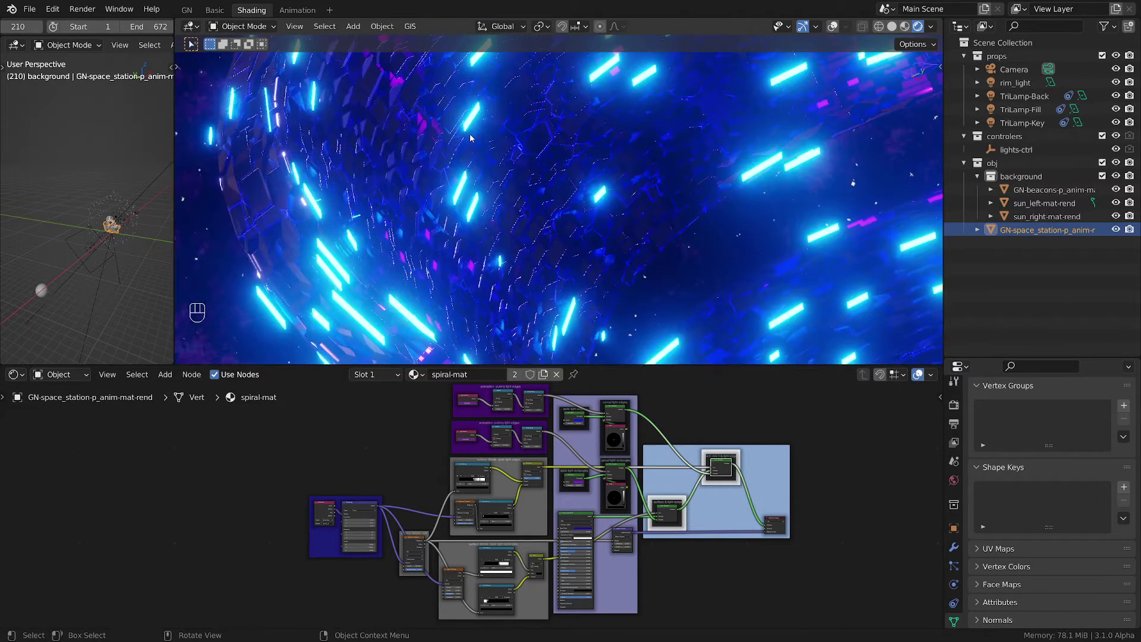
{"action": "scroll", "coordinate": [471, 138], "scroll_direction": "down", "scroll_amount": 5}
{"action": "middle_click_drag", "start_coordinate": [472, 138], "coordinate": [635, 116]}
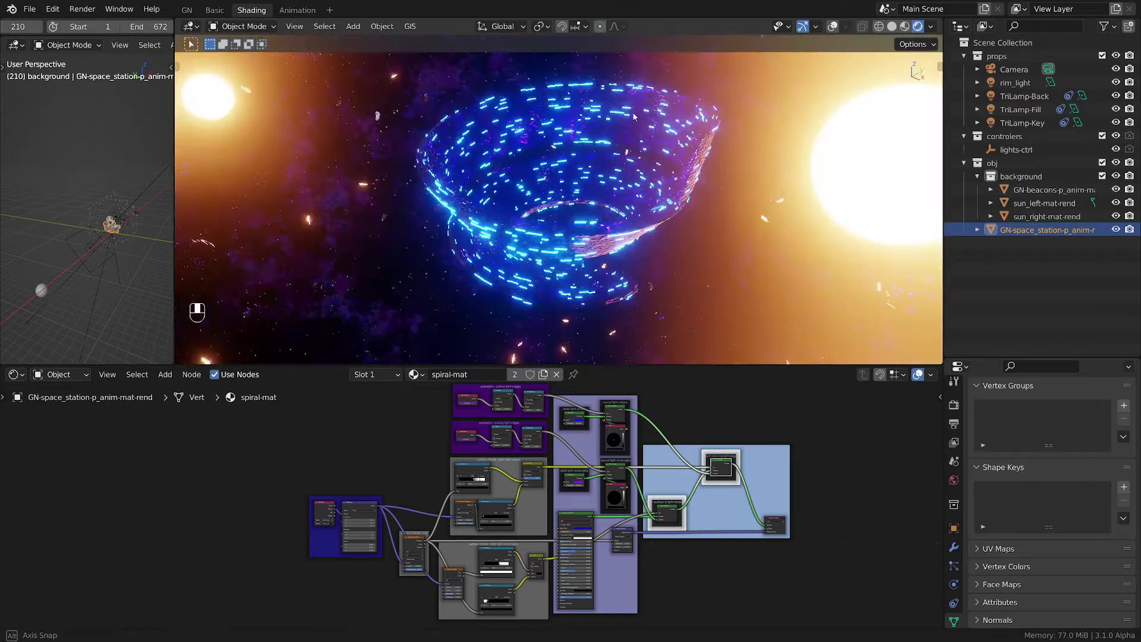
{"action": "scroll", "coordinate": [572, 112], "scroll_direction": "up", "scroll_amount": 1}
{"action": "scroll", "coordinate": [511, 107], "scroll_direction": "up", "scroll_amount": 3}
{"action": "scroll", "coordinate": [444, 108], "scroll_direction": "up", "scroll_amount": 2}
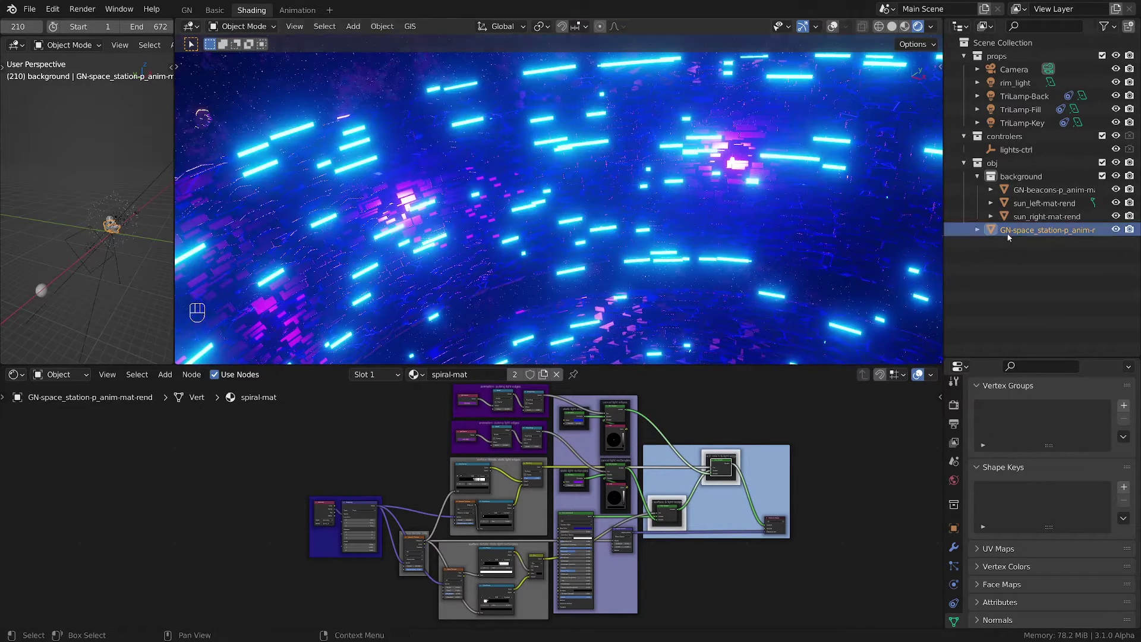
{"action": "scroll", "coordinate": [961, 604], "scroll_direction": "down", "scroll_amount": 2}
Step: Show streaks-mat, the station's cyan Emission material at strength 12
{"action": "left_click", "coordinate": [956, 587]}
{"action": "scroll", "coordinate": [1017, 412], "scroll_direction": "up", "scroll_amount": 2}
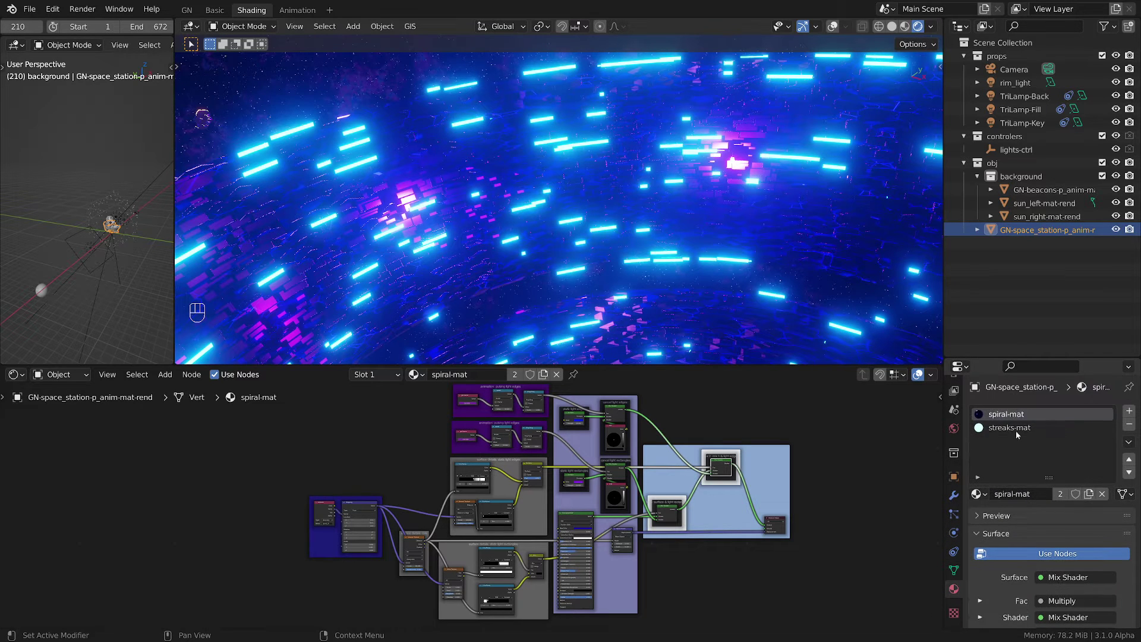
{"action": "left_click", "coordinate": [1016, 431]}
{"action": "scroll", "coordinate": [576, 517], "scroll_direction": "up", "scroll_amount": 3}
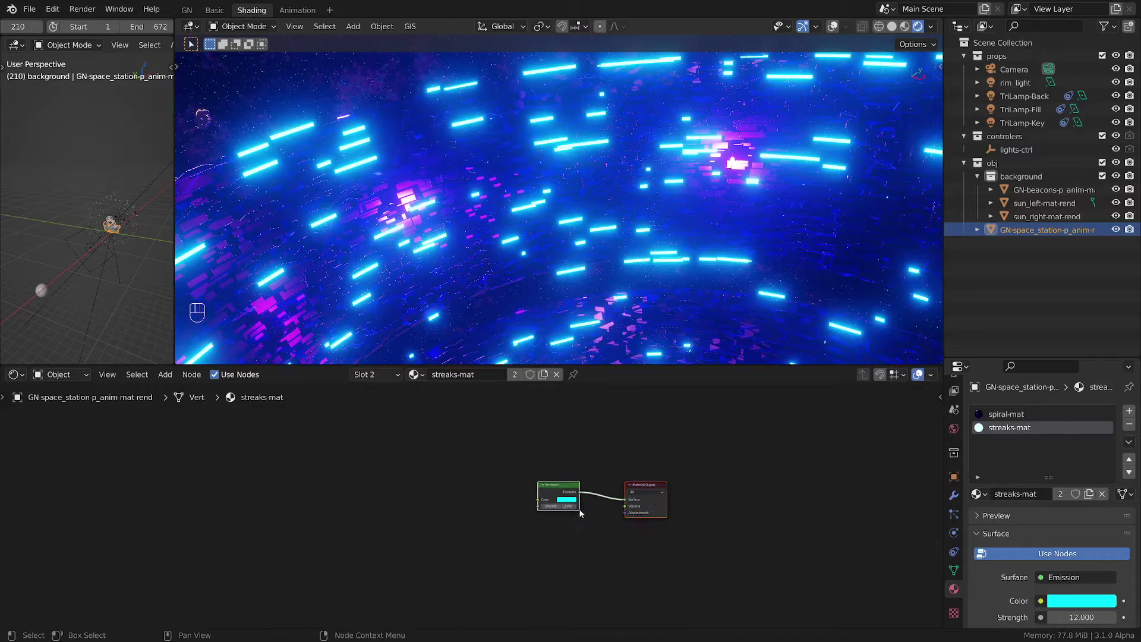
{"action": "scroll", "coordinate": [581, 508], "scroll_direction": "up", "scroll_amount": 3}
{"action": "scroll", "coordinate": [581, 506], "scroll_direction": "up", "scroll_amount": 2}
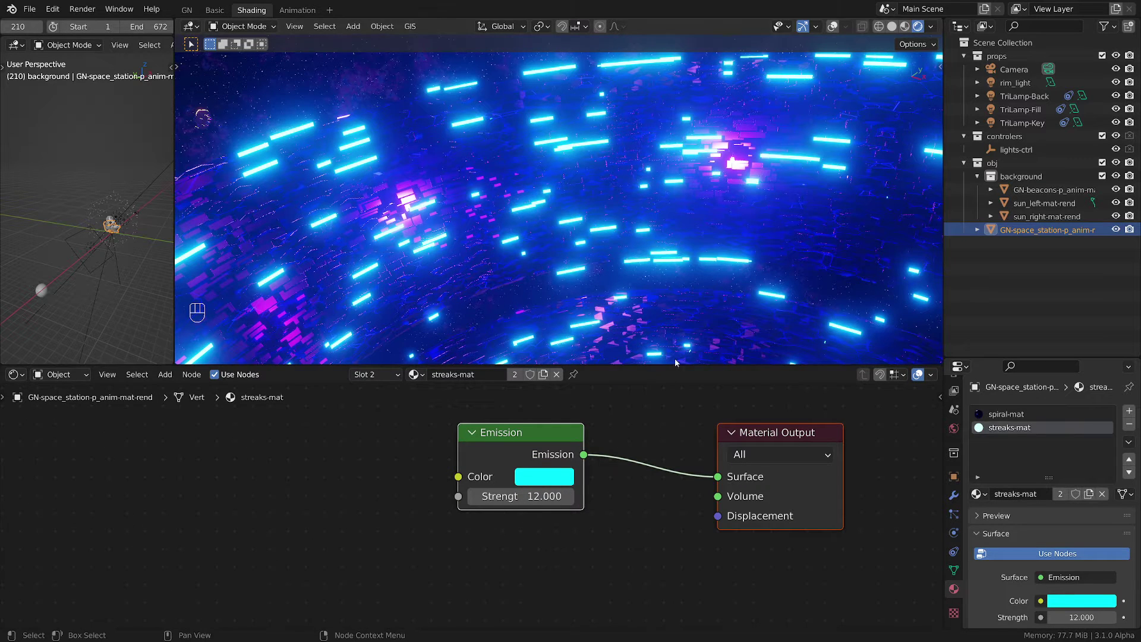
{"action": "middle_click_drag", "start_coordinate": [589, 211], "coordinate": [564, 193]}
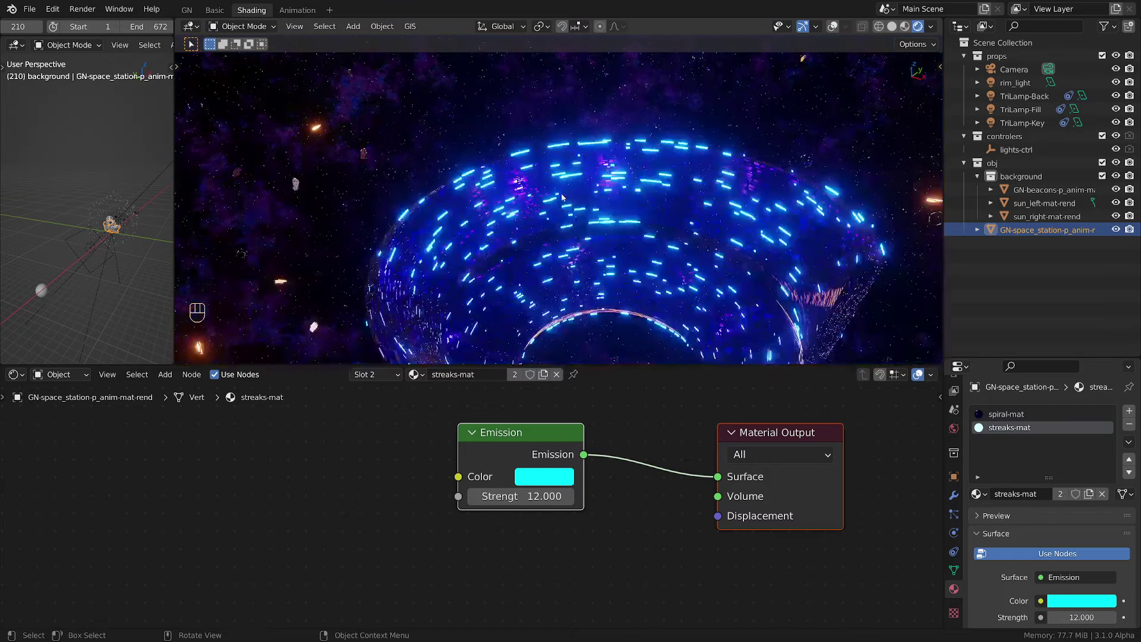
Step: View the ring in Solid shading, then switch back to Rendered shading
{"action": "key", "text": "z"}
{"action": "left_click", "coordinate": [665, 190]}
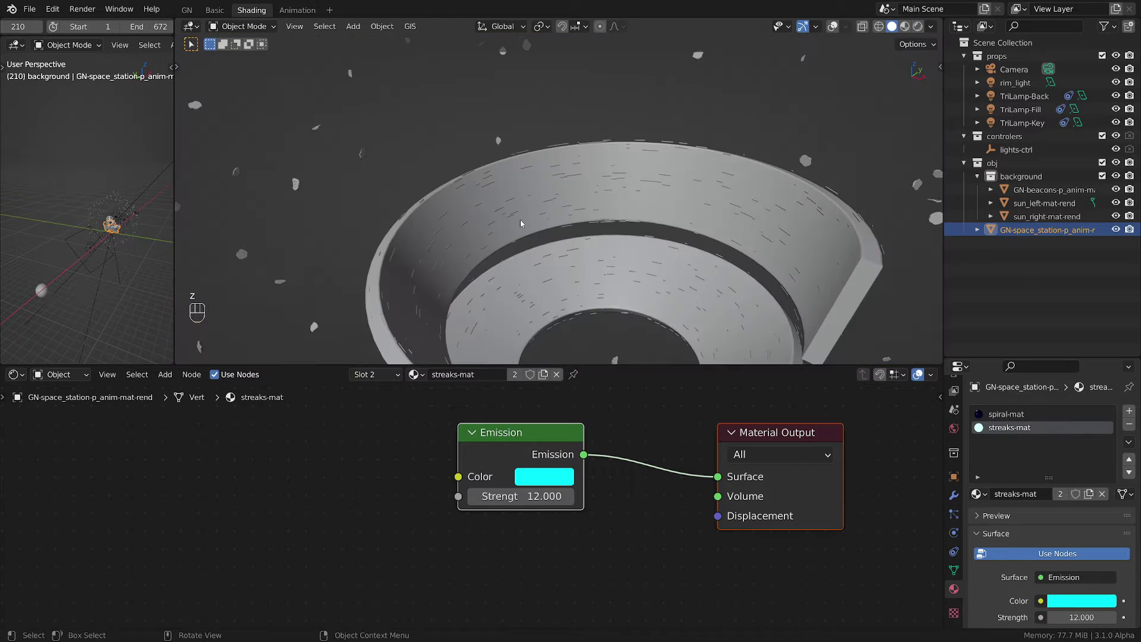
{"action": "scroll", "coordinate": [520, 219], "scroll_direction": "up", "scroll_amount": 4}
{"action": "scroll", "coordinate": [505, 183], "scroll_direction": "down", "scroll_amount": 2}
{"action": "scroll", "coordinate": [506, 183], "scroll_direction": "down", "scroll_amount": 1}
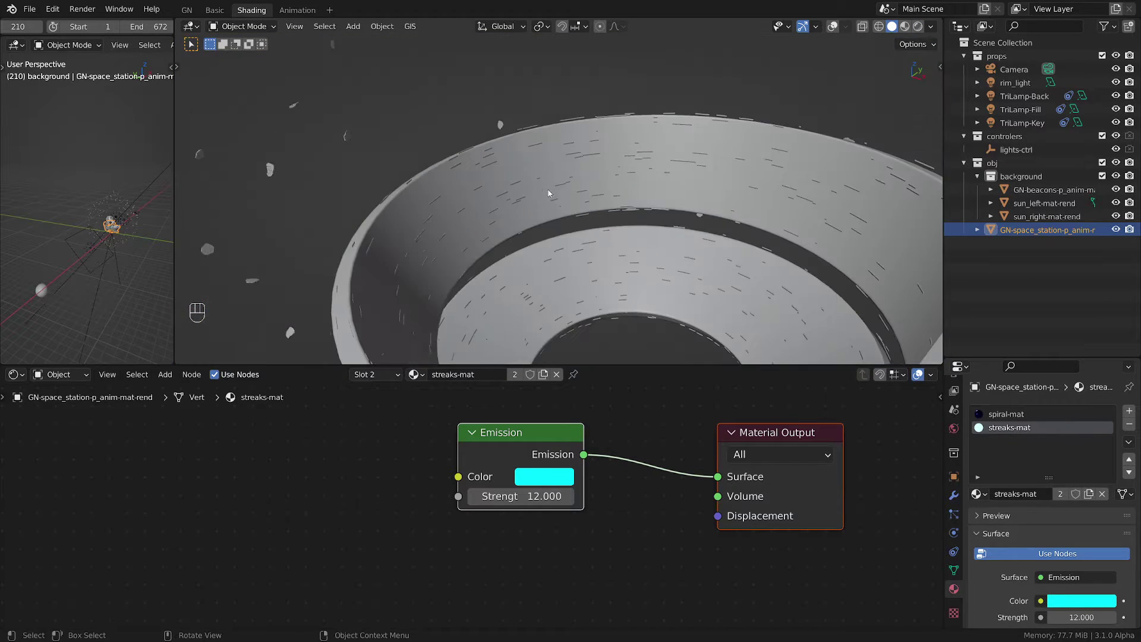
{"action": "scroll", "coordinate": [560, 192], "scroll_direction": "up", "scroll_amount": 2}
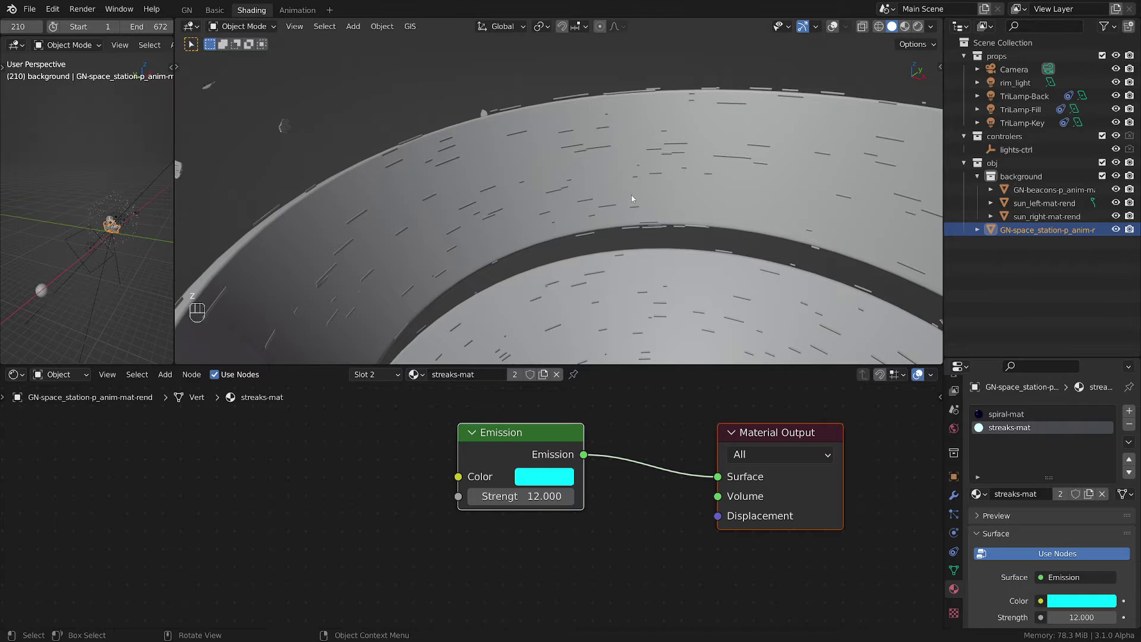
{"action": "key", "text": "z"}
{"action": "left_click", "coordinate": [622, 158]}
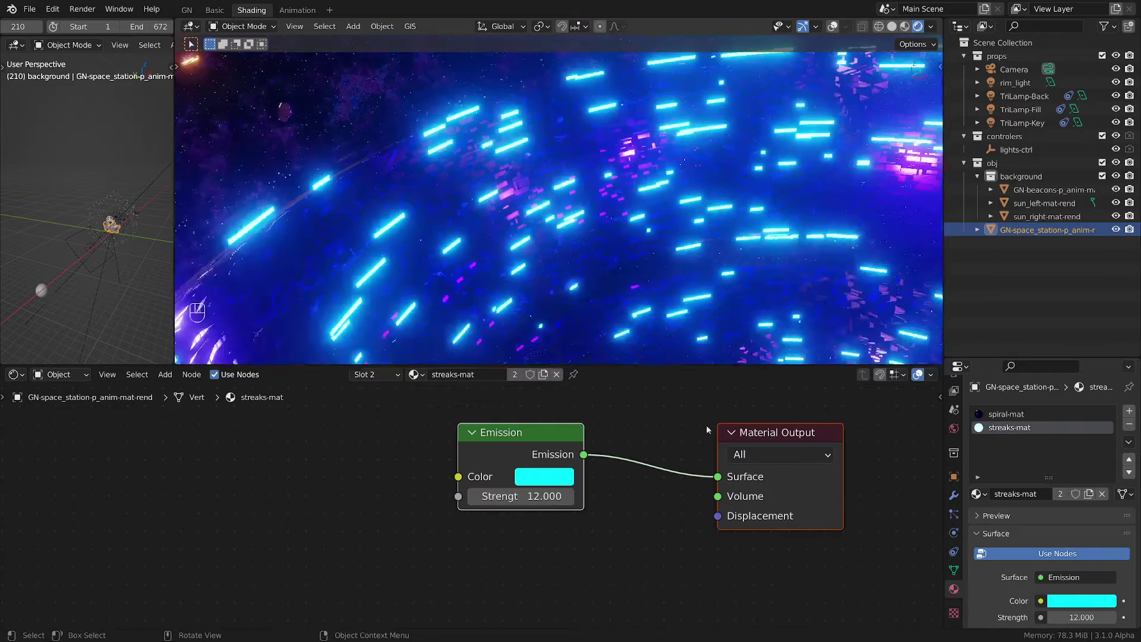
Step: Switch to spiral-mat, maximize the Shader Editor, and view the Spiral_UV and pulsing light edges frames
{"action": "left_click", "coordinate": [1006, 414]}
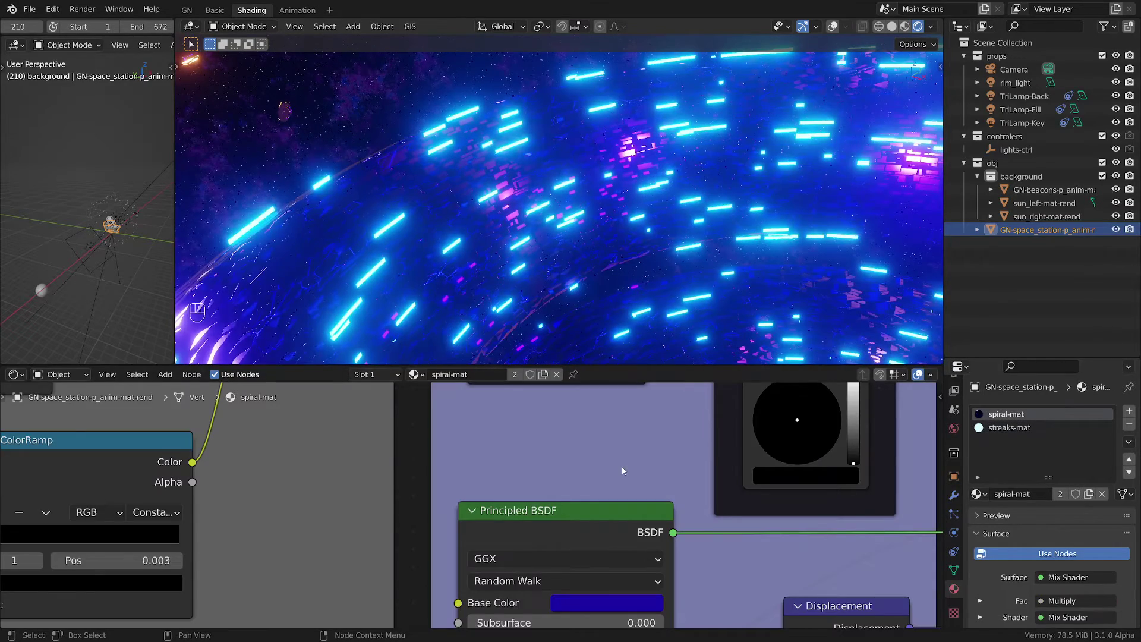
{"action": "scroll", "coordinate": [621, 466], "scroll_direction": "down", "scroll_amount": 2}
{"action": "scroll", "coordinate": [622, 466], "scroll_direction": "down", "scroll_amount": 2}
{"action": "key", "text": "ctrl+space"}
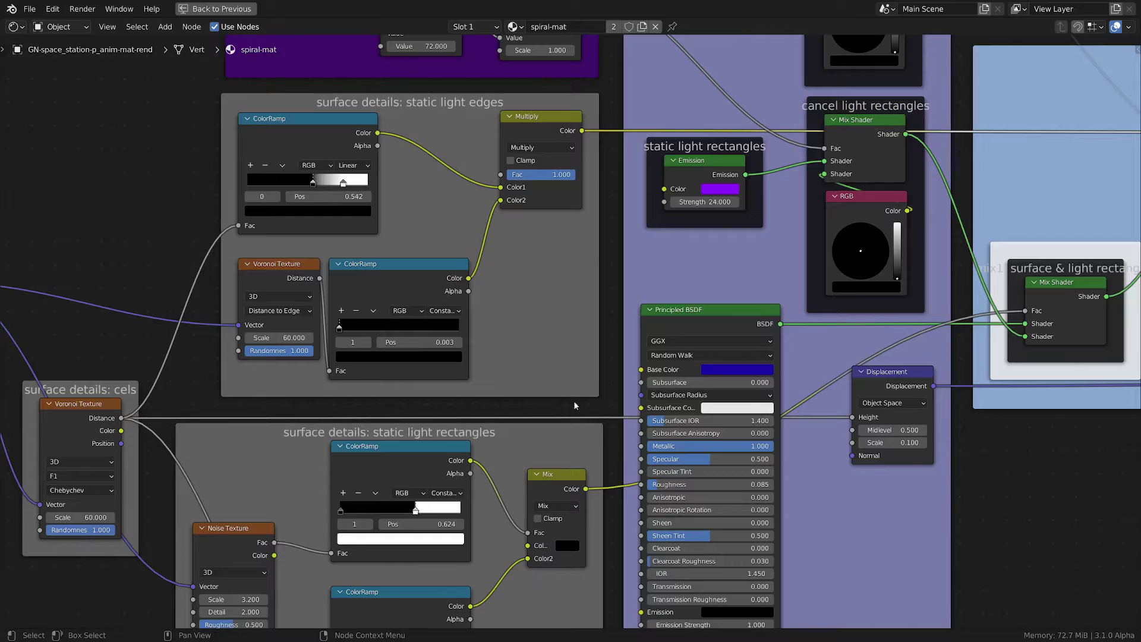
{"action": "scroll", "coordinate": [573, 393], "scroll_direction": "down", "scroll_amount": 2}
{"action": "middle_click_drag", "start_coordinate": [314, 358], "coordinate": [490, 376]}
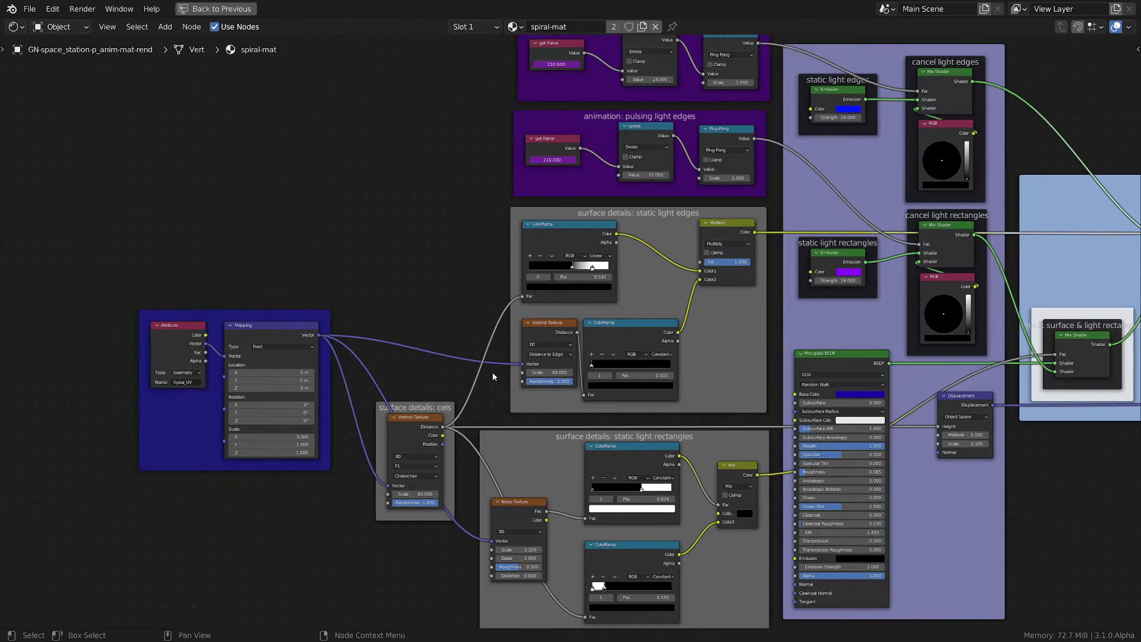
{"action": "scroll", "coordinate": [481, 363], "scroll_direction": "up", "scroll_amount": 1}
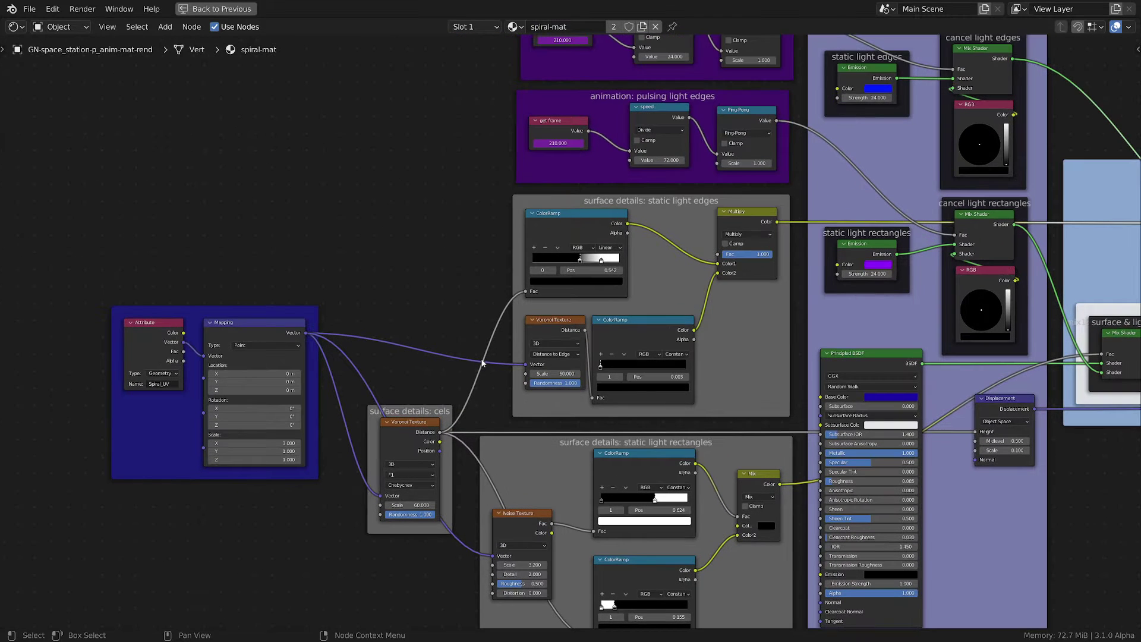
{"action": "scroll", "coordinate": [475, 365], "scroll_direction": "up", "scroll_amount": 1}
{"action": "scroll", "coordinate": [476, 364], "scroll_direction": "up", "scroll_amount": 1}
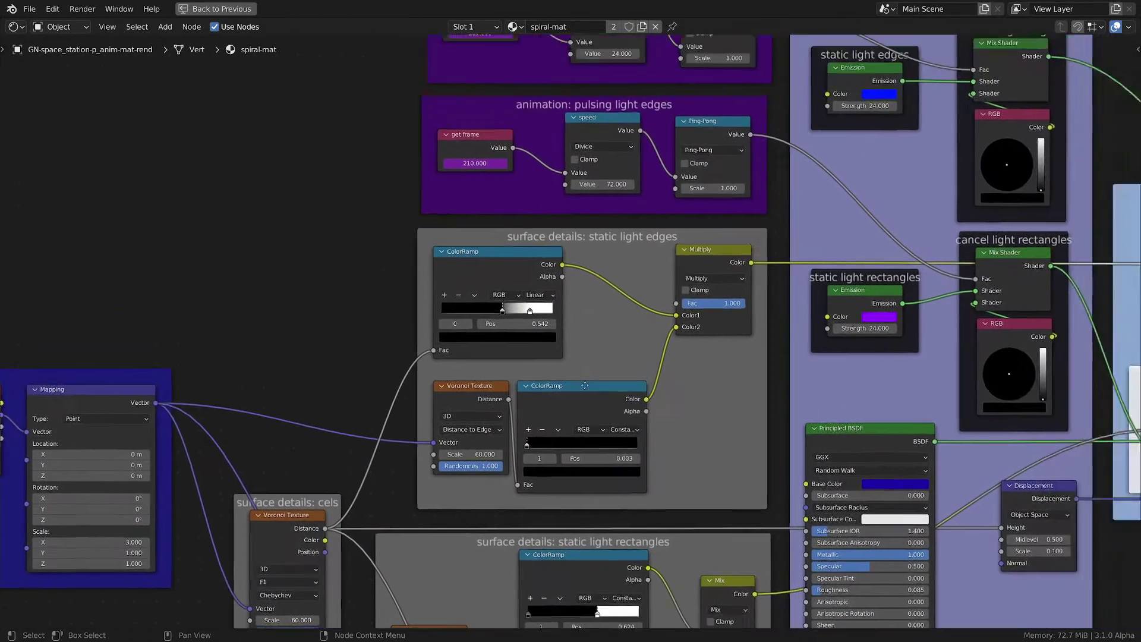
{"action": "middle_click_drag", "start_coordinate": [605, 381], "coordinate": [487, 470]}
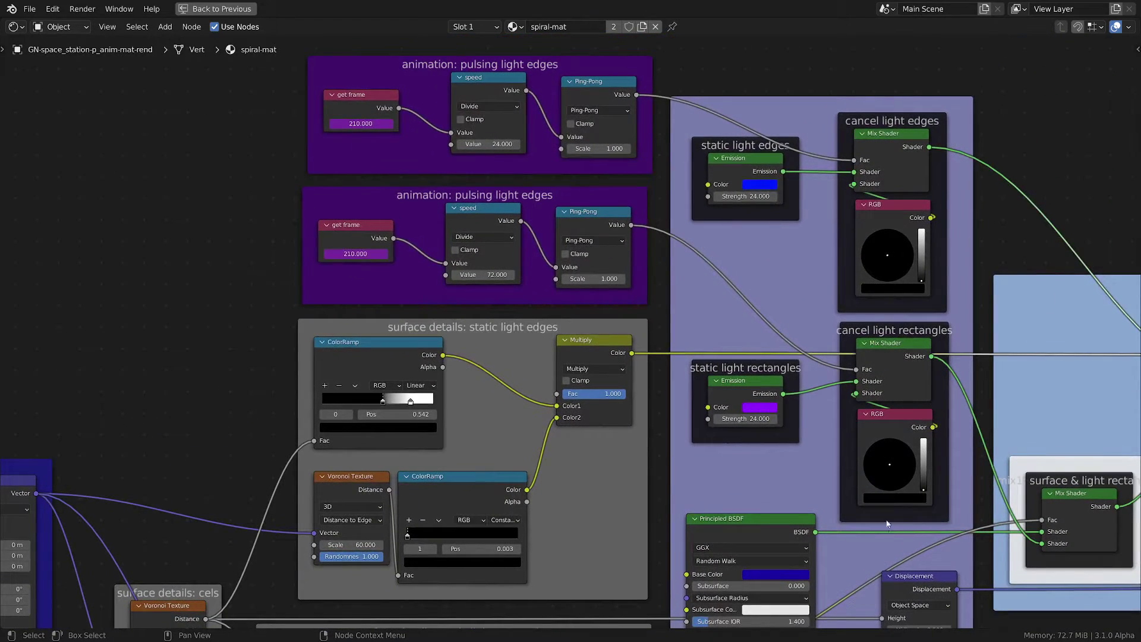
Step: Tour the static light rectangles, mix shader and surface details frames, then restore the layout
{"action": "middle_click_drag", "start_coordinate": [939, 549], "coordinate": [939, 234]}
{"action": "mouse_move", "coordinate": [1081, 275]}
{"action": "middle_mouse_down"}
{"action": "mouse_move", "coordinate": [645, 425]}
{"action": "mouse_move", "coordinate": [597, 430]}
{"action": "middle_mouse_up"}
{"action": "scroll", "coordinate": [582, 534], "scroll_direction": "down", "scroll_amount": 2}
{"action": "scroll", "coordinate": [585, 533], "scroll_direction": "down", "scroll_amount": 2}
{"action": "middle_click_drag", "start_coordinate": [388, 531], "coordinate": [617, 519]}
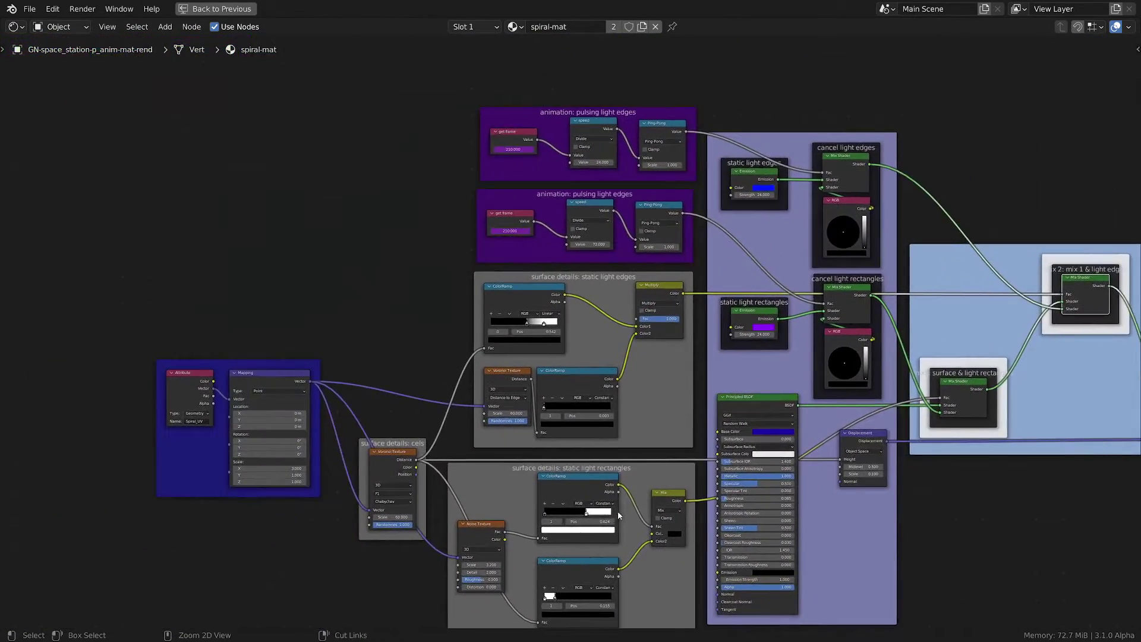
{"action": "key", "text": "ctrl+space"}
{"action": "scroll", "coordinate": [335, 507], "scroll_direction": "down", "scroll_amount": 2}
{"action": "scroll", "coordinate": [409, 458], "scroll_direction": "up", "scroll_amount": 2}
{"action": "scroll", "coordinate": [410, 458], "scroll_direction": "up", "scroll_amount": 1}
{"action": "scroll", "coordinate": [409, 458], "scroll_direction": "up", "scroll_amount": 2}
{"action": "middle_click_drag", "start_coordinate": [405, 456], "coordinate": [447, 434]}
{"action": "scroll", "coordinate": [396, 465], "scroll_direction": "up", "scroll_amount": 2}
{"action": "left_click", "coordinate": [163, 463]}
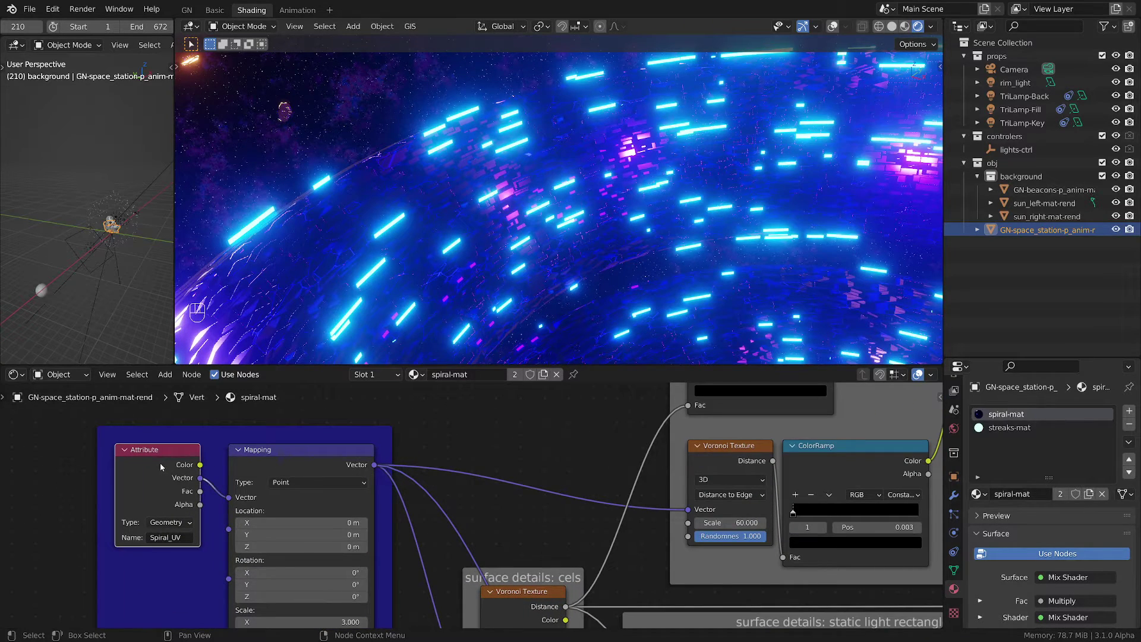
{"action": "scroll", "coordinate": [162, 465], "scroll_direction": "up", "scroll_amount": 1}
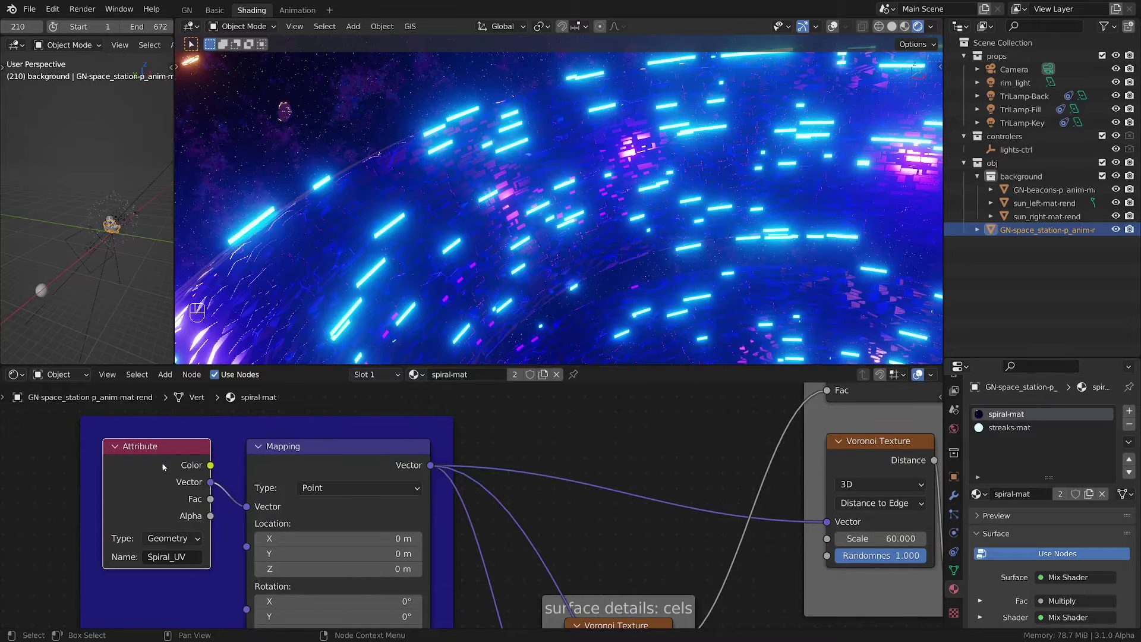
{"action": "scroll", "coordinate": [307, 450], "scroll_direction": "down", "scroll_amount": 2}
{"action": "middle_click_drag", "start_coordinate": [505, 484], "coordinate": [487, 484]}
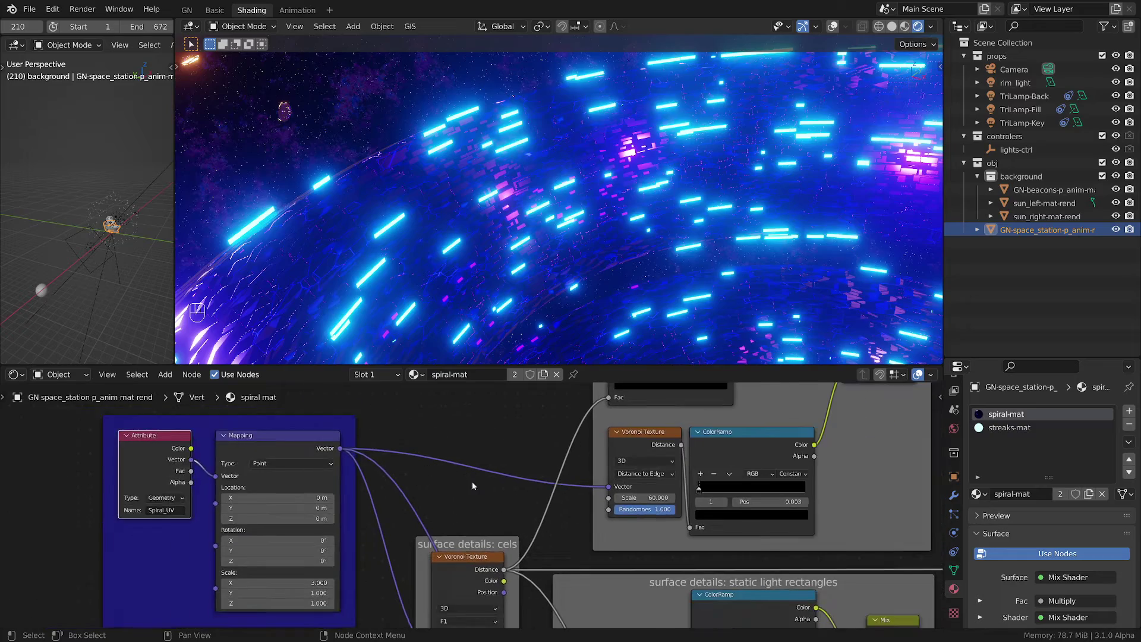
{"action": "scroll", "coordinate": [550, 229], "scroll_direction": "down", "scroll_amount": 5}
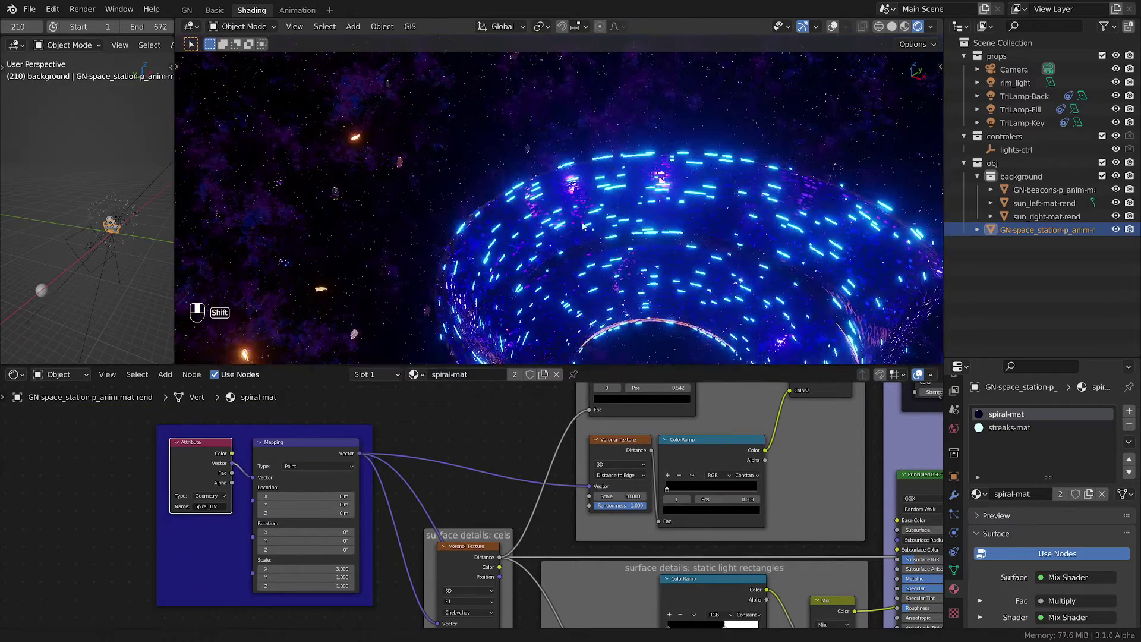
{"action": "middle_click_drag", "start_coordinate": [553, 294], "coordinate": [544, 224], "text": "shift"}
{"action": "scroll", "coordinate": [530, 461], "scroll_direction": "up", "scroll_amount": 1}
{"action": "scroll", "coordinate": [521, 411], "scroll_direction": "up", "scroll_amount": 1}
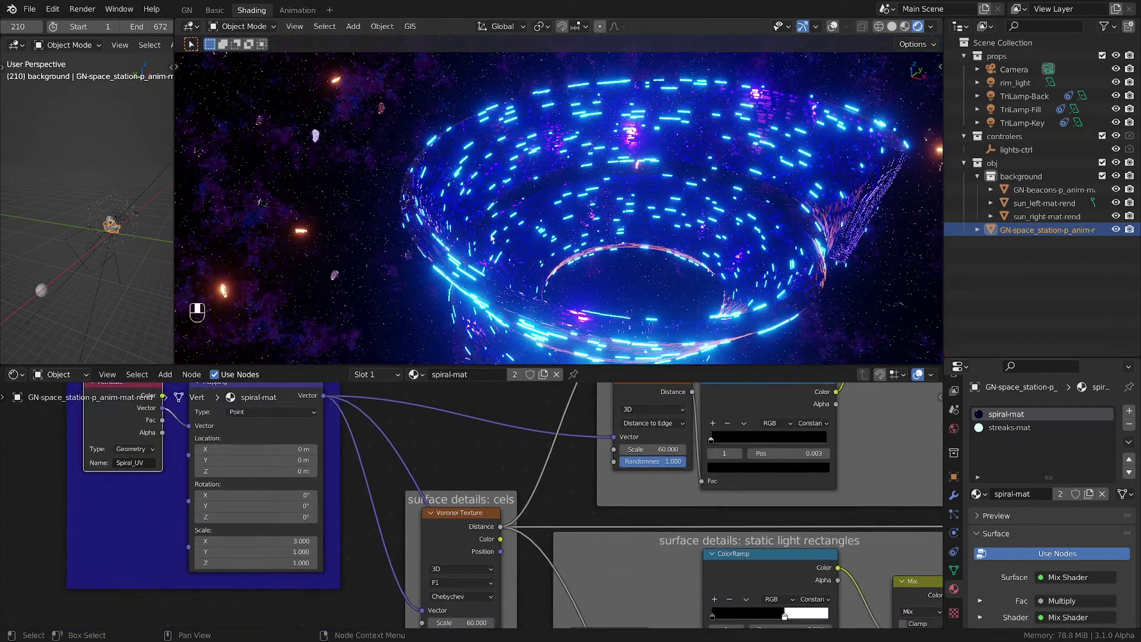
{"action": "scroll", "coordinate": [488, 164], "scroll_direction": "up", "scroll_amount": 3}
{"action": "scroll", "coordinate": [379, 167], "scroll_direction": "up", "scroll_amount": 2}
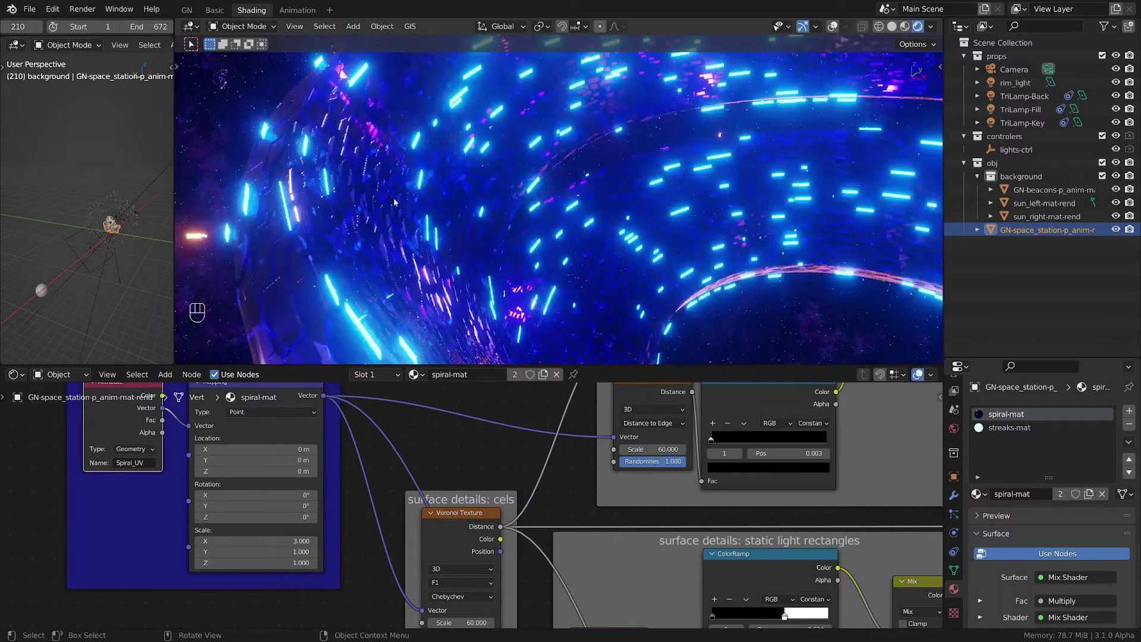
{"action": "scroll", "coordinate": [579, 497], "scroll_direction": "down", "scroll_amount": 2}
{"action": "scroll", "coordinate": [579, 497], "scroll_direction": "down", "scroll_amount": 1}
{"action": "middle_click_drag", "start_coordinate": [579, 498], "coordinate": [437, 547]}
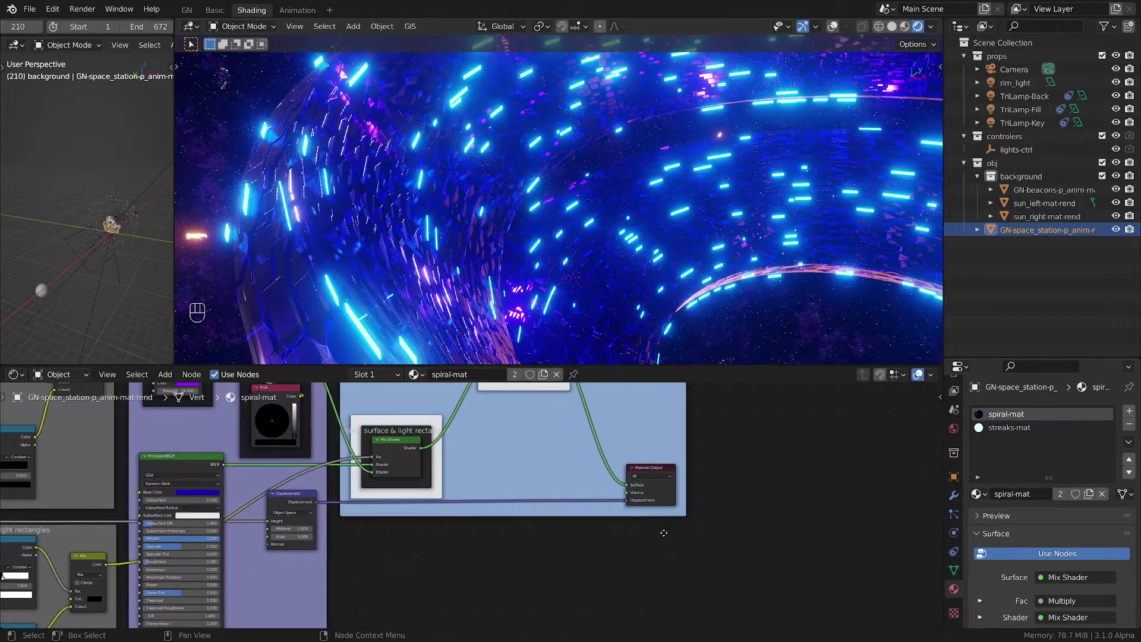
{"action": "scroll", "coordinate": [665, 544], "scroll_direction": "up", "scroll_amount": 2}
{"action": "middle_click_drag", "start_coordinate": [231, 500], "coordinate": [653, 485]}
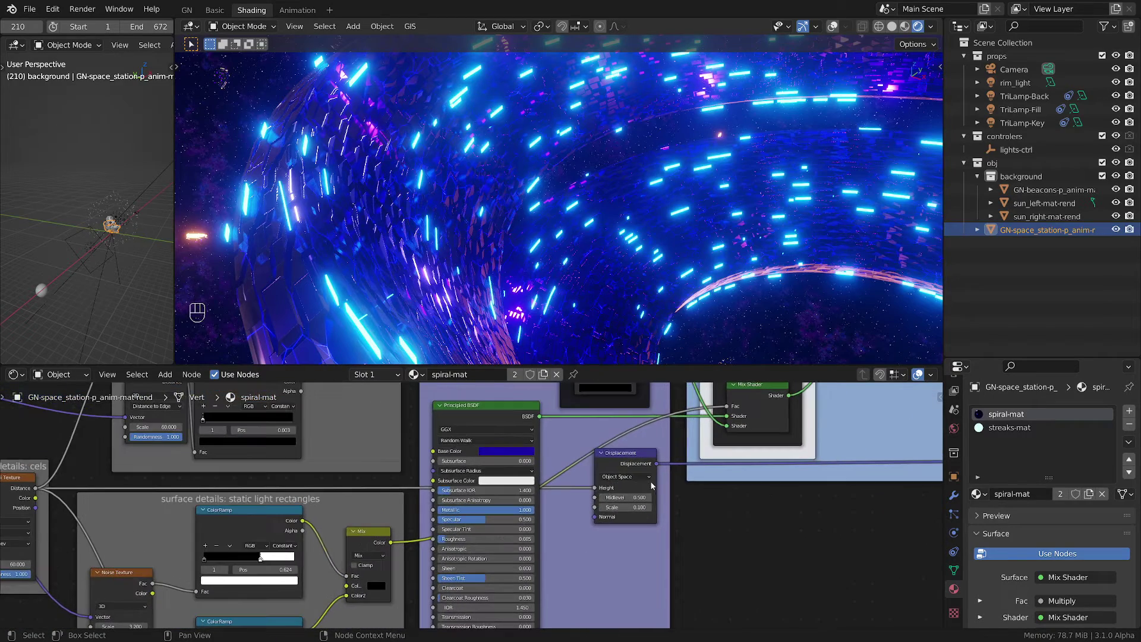
{"action": "scroll", "coordinate": [631, 525], "scroll_direction": "up", "scroll_amount": 2}
{"action": "scroll", "coordinate": [630, 525], "scroll_direction": "down", "scroll_amount": 2}
{"action": "scroll", "coordinate": [631, 525], "scroll_direction": "down", "scroll_amount": 1}
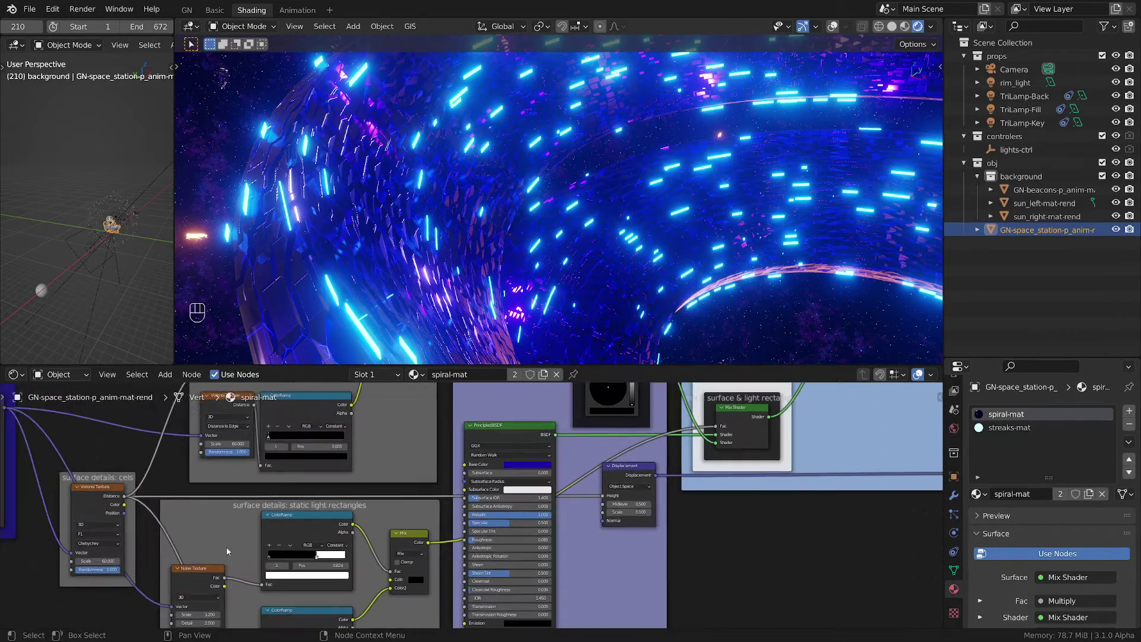
{"action": "scroll", "coordinate": [630, 524], "scroll_direction": "down", "scroll_amount": 1}
{"action": "scroll", "coordinate": [342, 528], "scroll_direction": "up", "scroll_amount": 1}
{"action": "middle_click_drag", "start_coordinate": [342, 528], "coordinate": [583, 517]}
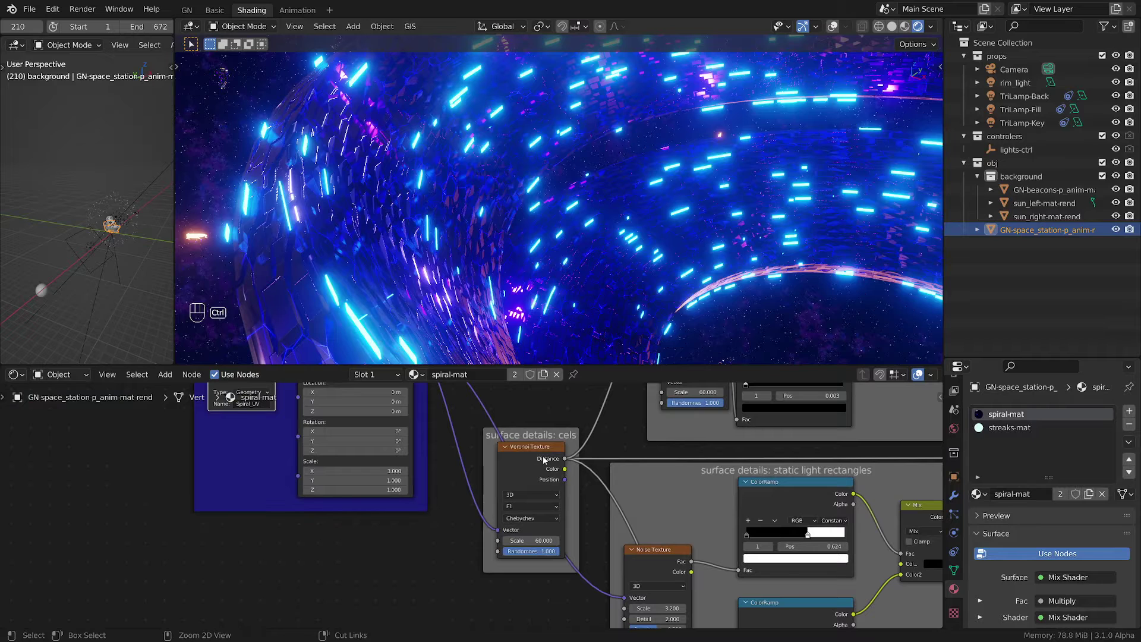
Step: Preview the Voronoi cells, then the static light rectangles mix, on the ring
{"action": "left_click", "coordinate": [542, 459], "text": "ctrl+shift"}
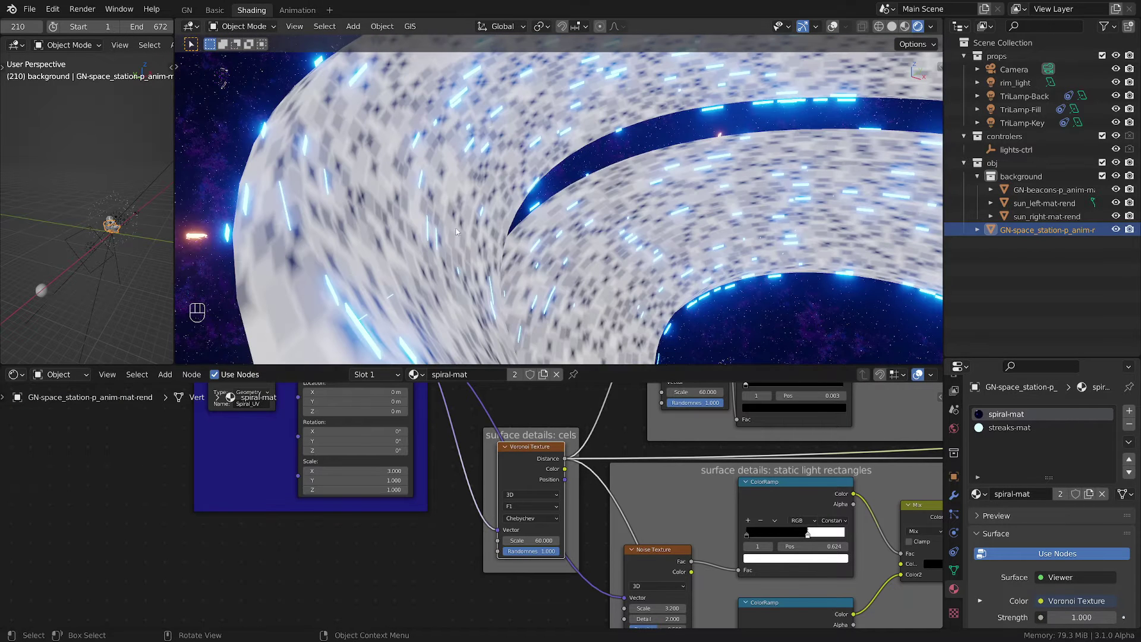
{"action": "scroll", "coordinate": [421, 488], "scroll_direction": "down", "scroll_amount": 3}
{"action": "scroll", "coordinate": [421, 488], "scroll_direction": "up", "scroll_amount": 1}
{"action": "mouse_move", "coordinate": [421, 488]}
{"action": "middle_mouse_down"}
{"action": "mouse_move", "coordinate": [432, 545]}
{"action": "mouse_move", "coordinate": [405, 525]}
{"action": "mouse_move", "coordinate": [393, 534]}
{"action": "mouse_move", "coordinate": [520, 519]}
{"action": "middle_mouse_up"}
{"action": "scroll", "coordinate": [432, 546], "scroll_direction": "down", "scroll_amount": 1}
{"action": "scroll", "coordinate": [520, 519], "scroll_direction": "up", "scroll_amount": 1}
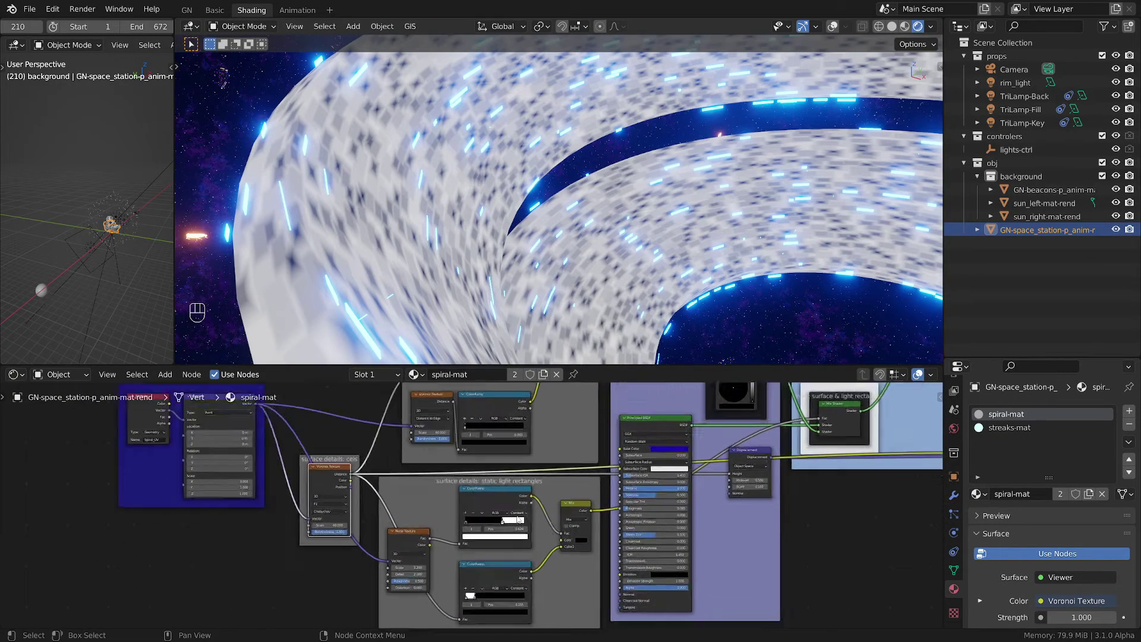
{"action": "scroll", "coordinate": [518, 519], "scroll_direction": "up", "scroll_amount": 2}
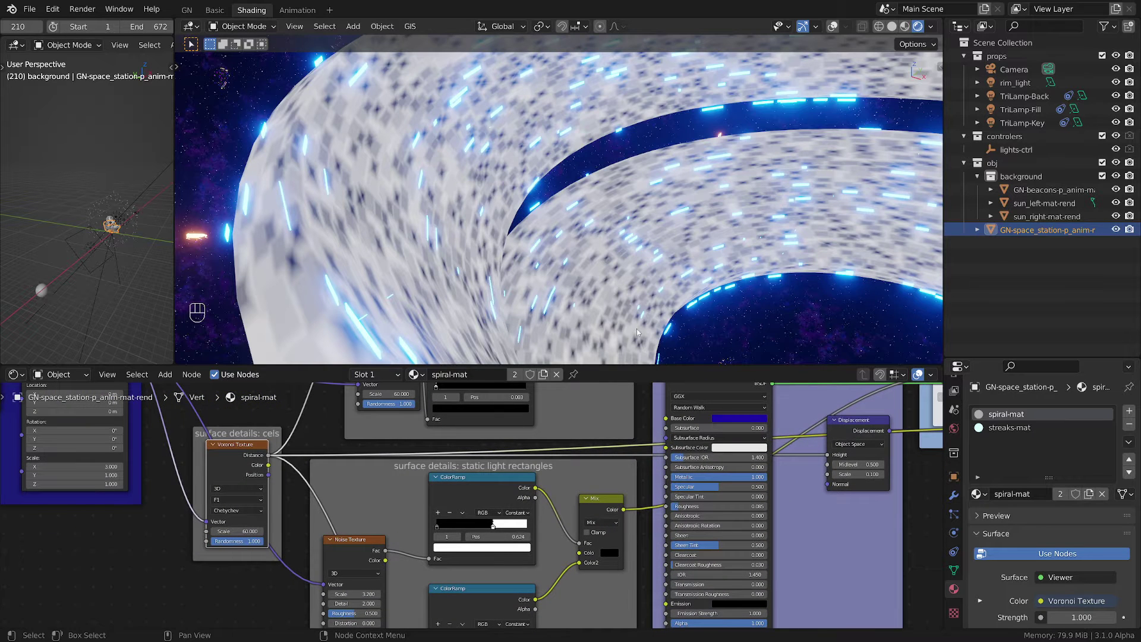
{"action": "scroll", "coordinate": [548, 501], "scroll_direction": "down", "scroll_amount": 1}
{"action": "scroll", "coordinate": [548, 500], "scroll_direction": "down", "scroll_amount": 1}
{"action": "scroll", "coordinate": [549, 500], "scroll_direction": "down", "scroll_amount": 1}
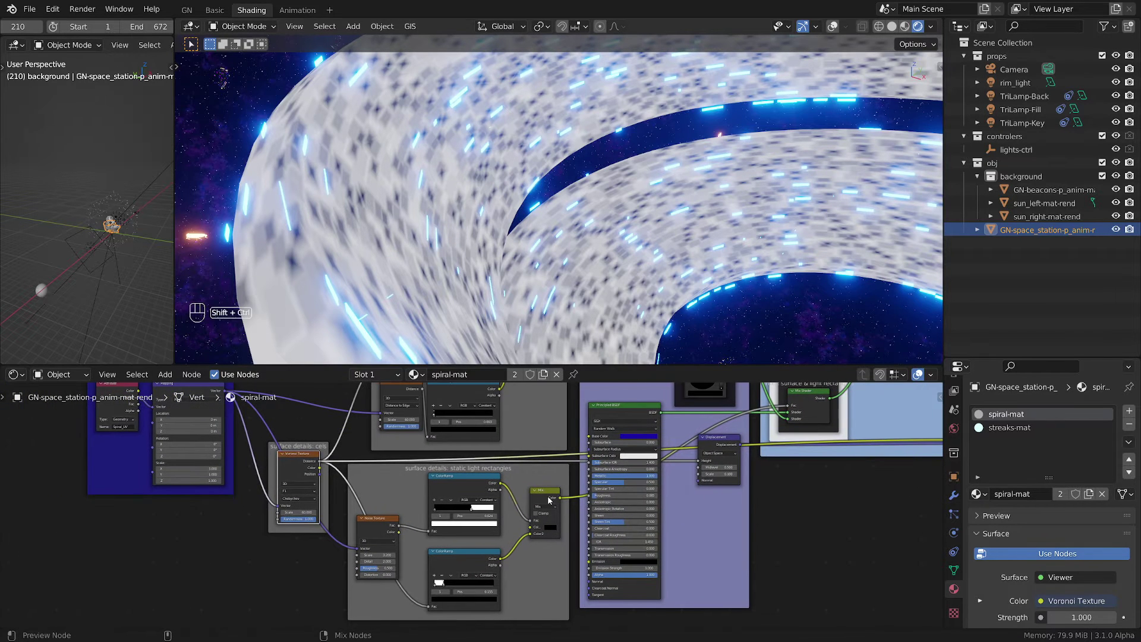
{"action": "left_click", "coordinate": [549, 501], "text": "ctrl+shift"}
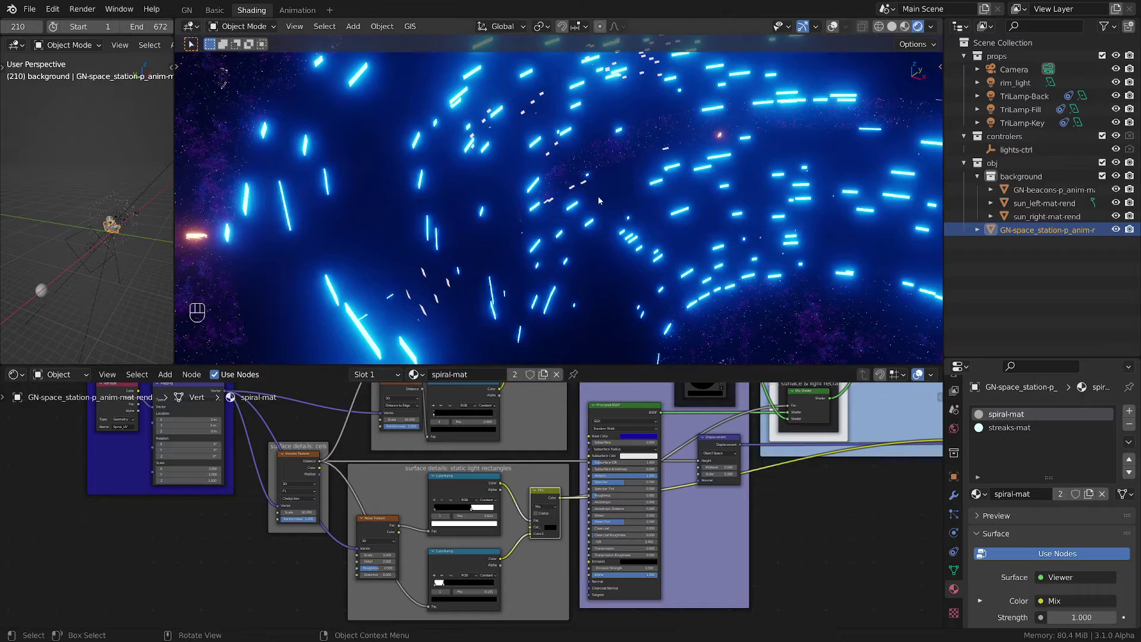
{"action": "middle_click_drag", "start_coordinate": [597, 195], "coordinate": [571, 232]}
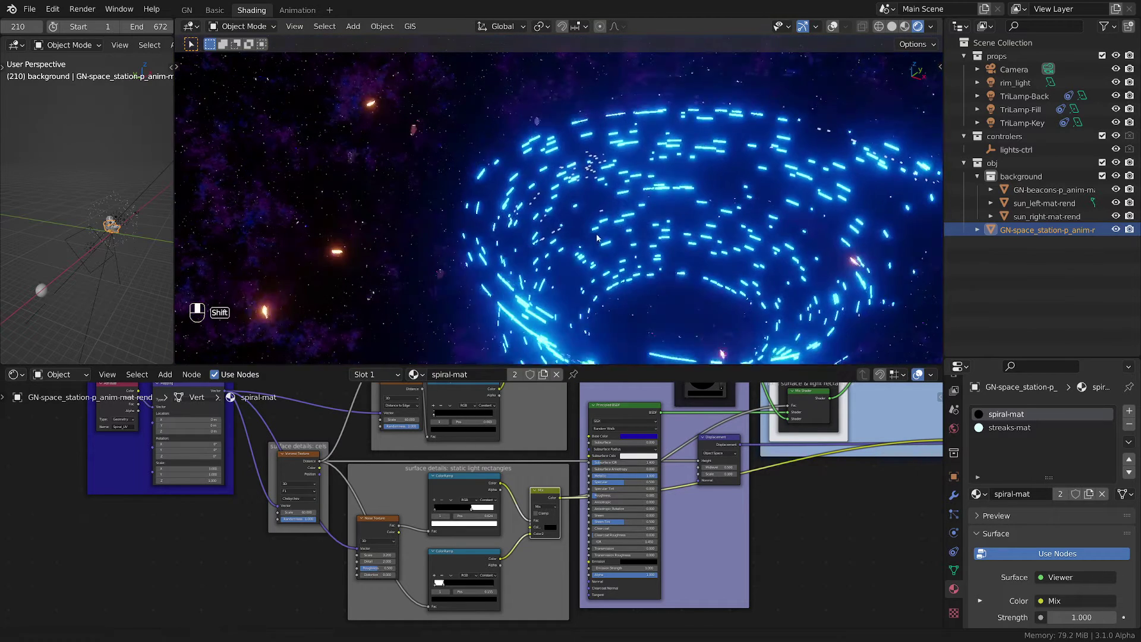
{"action": "scroll", "coordinate": [568, 174], "scroll_direction": "up", "scroll_amount": 5}
{"action": "middle_click_drag", "start_coordinate": [568, 173], "coordinate": [625, 265]}
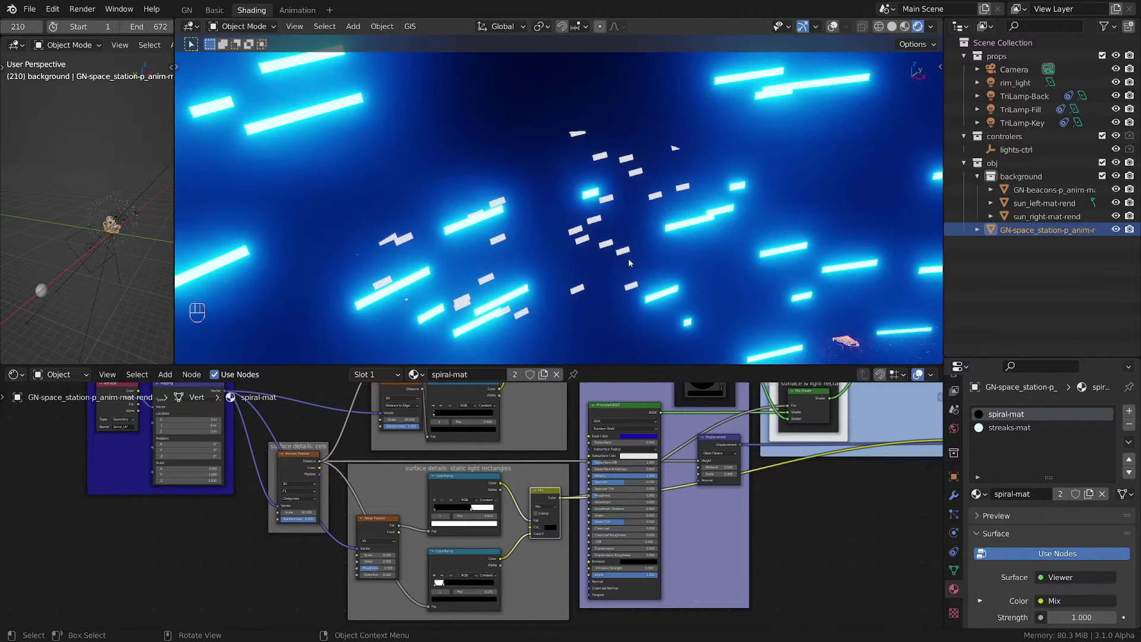
{"action": "scroll", "coordinate": [472, 511], "scroll_direction": "up", "scroll_amount": 2}
{"action": "scroll", "coordinate": [482, 518], "scroll_direction": "up", "scroll_amount": 3, "text": "ctrl"}
{"action": "scroll", "coordinate": [499, 524], "scroll_direction": "up", "scroll_amount": 3, "text": "ctrl"}
{"action": "scroll", "coordinate": [512, 531], "scroll_direction": "up", "scroll_amount": 2, "text": "ctrl"}
{"action": "left_click", "coordinate": [511, 530], "text": "ctrl+shift"}
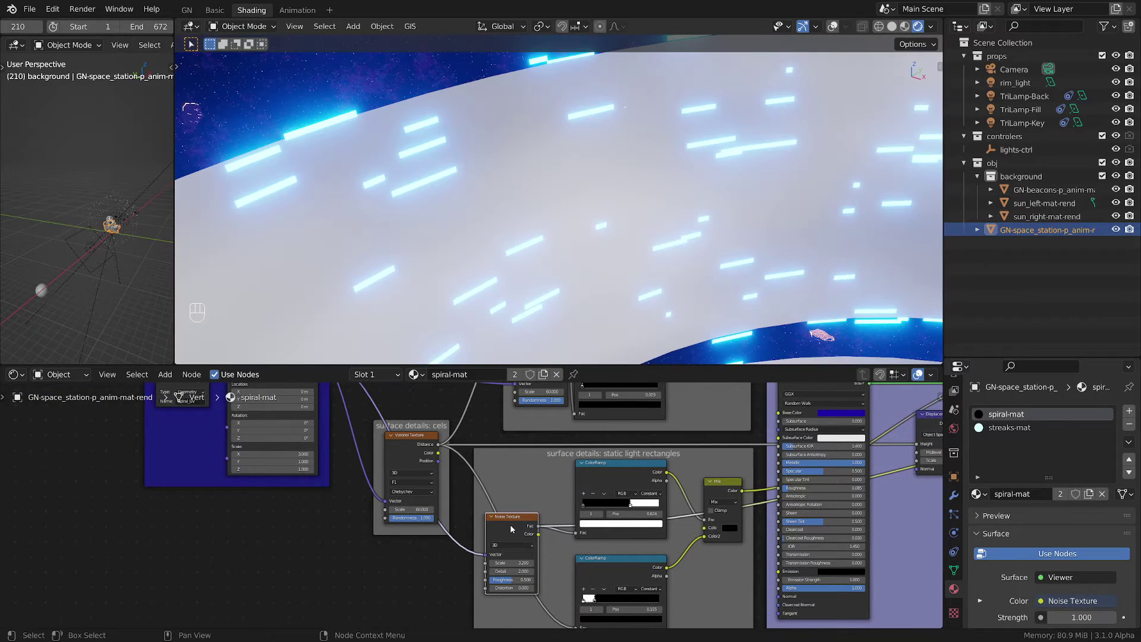
{"action": "scroll", "coordinate": [511, 530], "scroll_direction": "down", "scroll_amount": 1}
{"action": "left_click_drag", "start_coordinate": [512, 529], "coordinate": [509, 551]}
{"action": "middle_click_drag", "start_coordinate": [510, 550], "coordinate": [456, 534]}
{"action": "mouse_move", "coordinate": [571, 268]}
{"action": "middle_mouse_down"}
{"action": "mouse_move", "coordinate": [623, 249]}
{"action": "mouse_move", "coordinate": [615, 259]}
{"action": "middle_mouse_up"}
{"action": "scroll", "coordinate": [510, 549], "scroll_direction": "up", "scroll_amount": 1}
{"action": "scroll", "coordinate": [510, 548], "scroll_direction": "up", "scroll_amount": 1}
{"action": "middle_click_drag", "start_coordinate": [533, 559], "coordinate": [569, 553]}
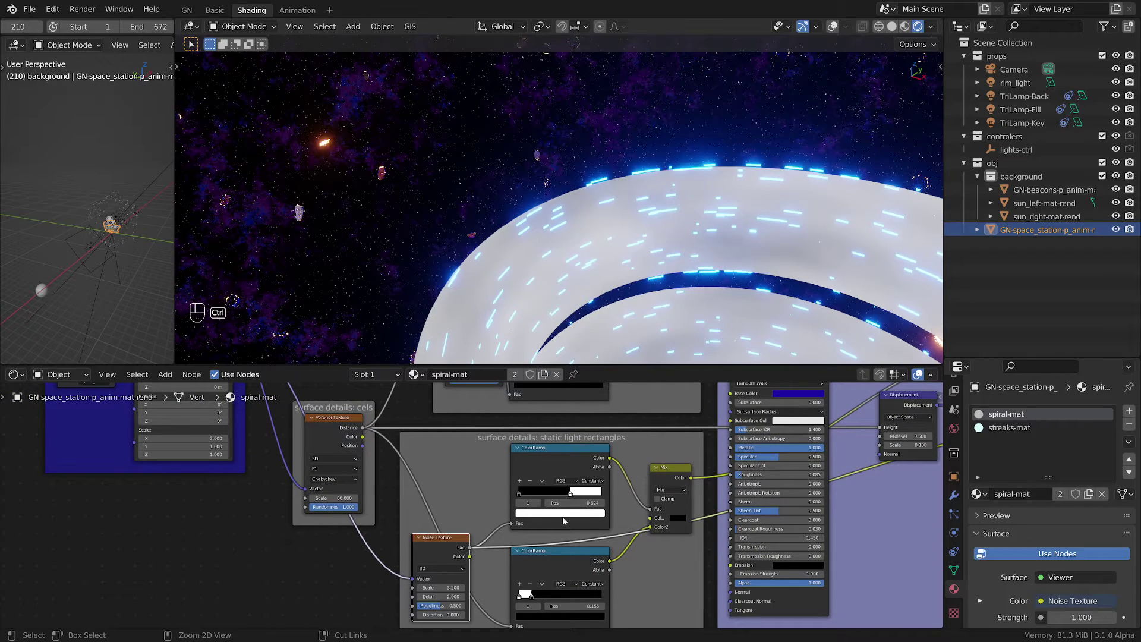
{"action": "middle_click_drag", "start_coordinate": [578, 571], "coordinate": [585, 551]}
{"action": "left_click", "coordinate": [584, 530], "text": "ctrl+shift"}
{"action": "scroll", "coordinate": [569, 267], "scroll_direction": "up", "scroll_amount": 3}
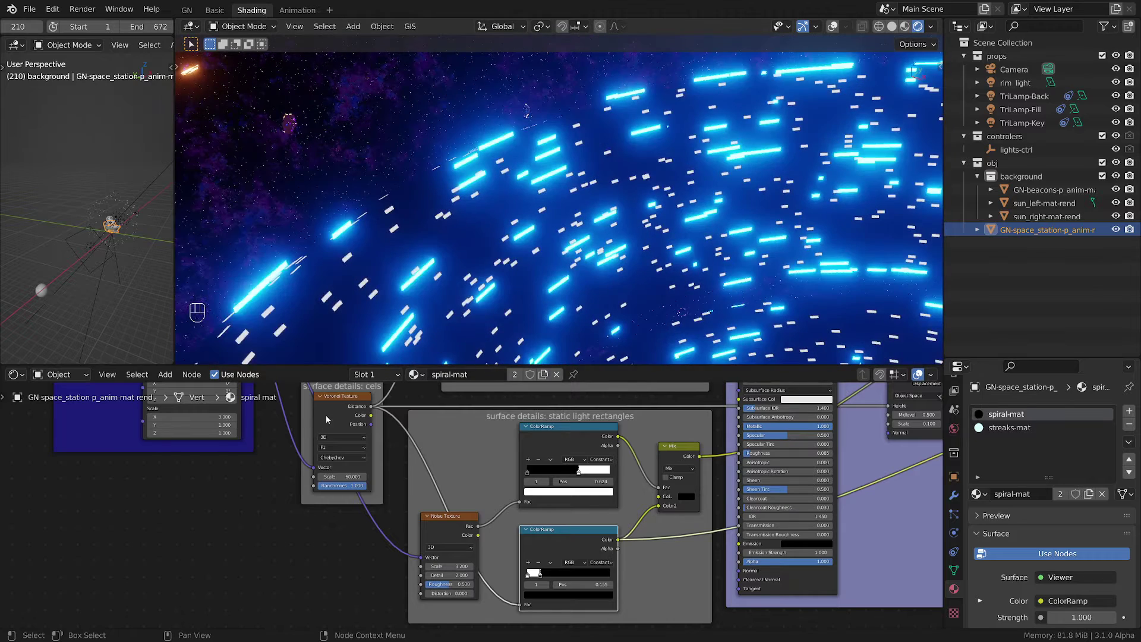
{"action": "scroll", "coordinate": [335, 416], "scroll_direction": "up", "scroll_amount": 2}
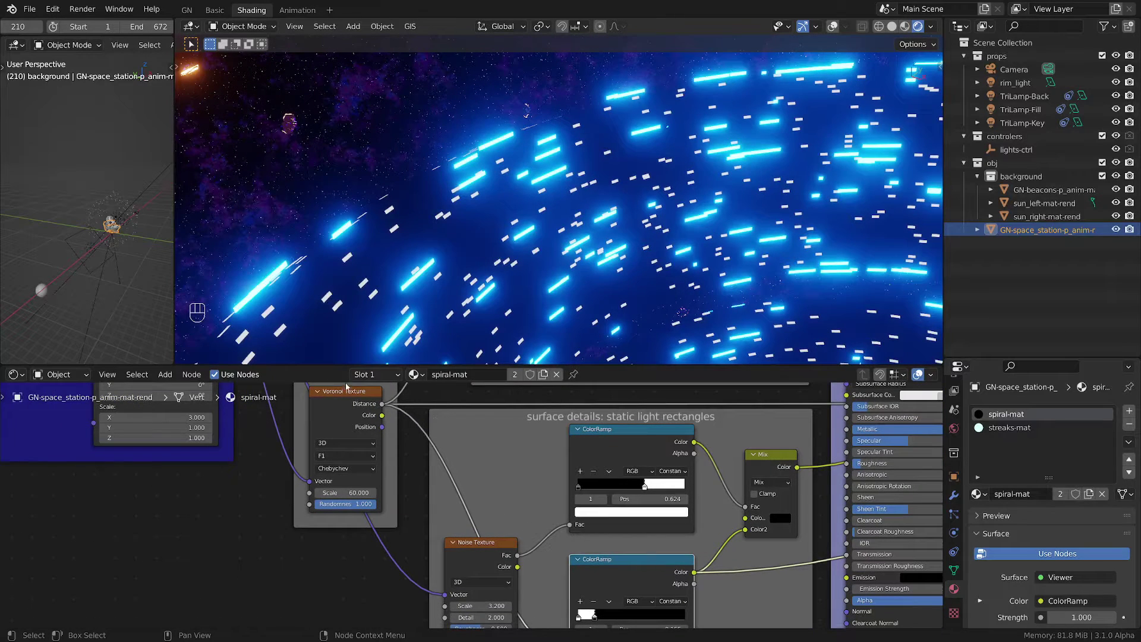
{"action": "scroll", "coordinate": [567, 516], "scroll_direction": "down", "scroll_amount": 1}
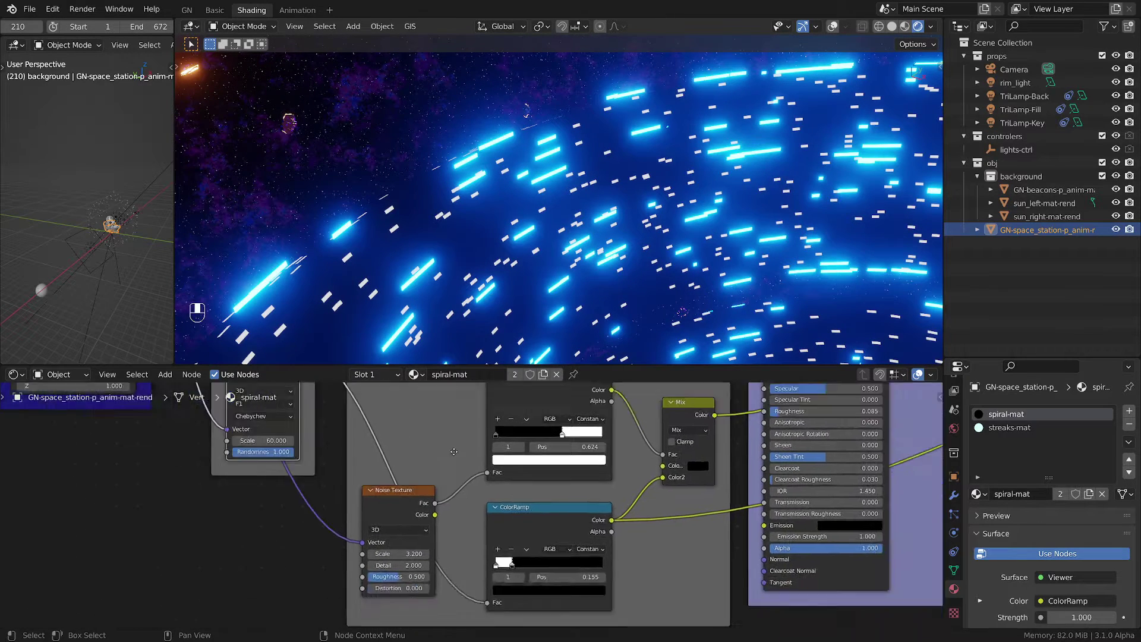
{"action": "scroll", "coordinate": [552, 522], "scroll_direction": "down", "scroll_amount": 1}
{"action": "scroll", "coordinate": [535, 530], "scroll_direction": "down", "scroll_amount": 1}
{"action": "scroll", "coordinate": [522, 537], "scroll_direction": "down", "scroll_amount": 1}
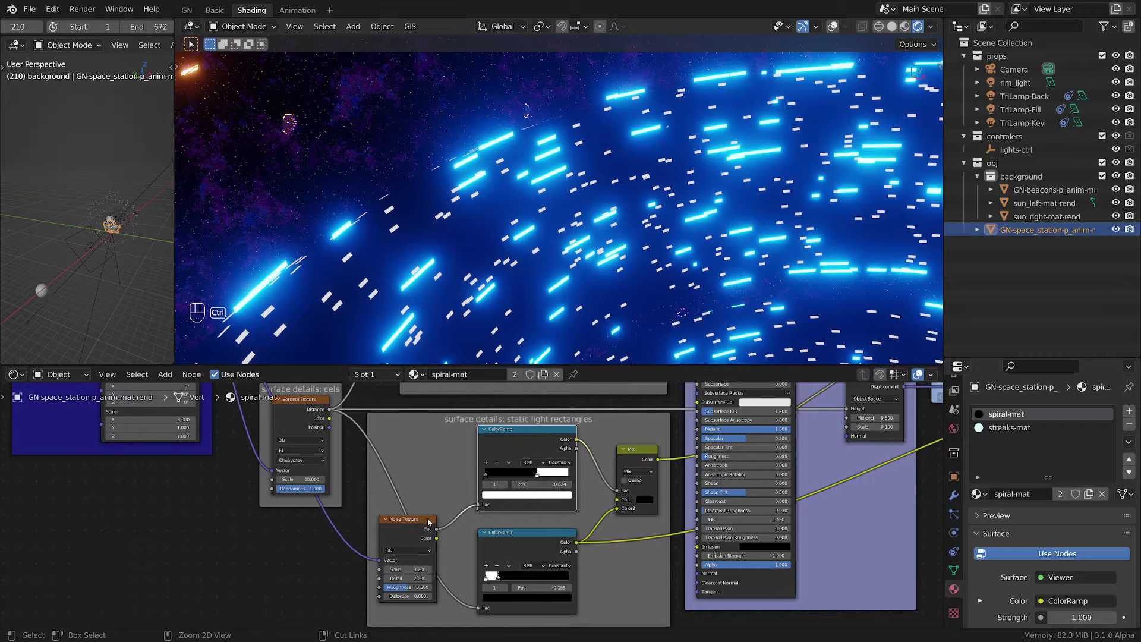
{"action": "left_click", "coordinate": [518, 445], "text": "ctrl+shift"}
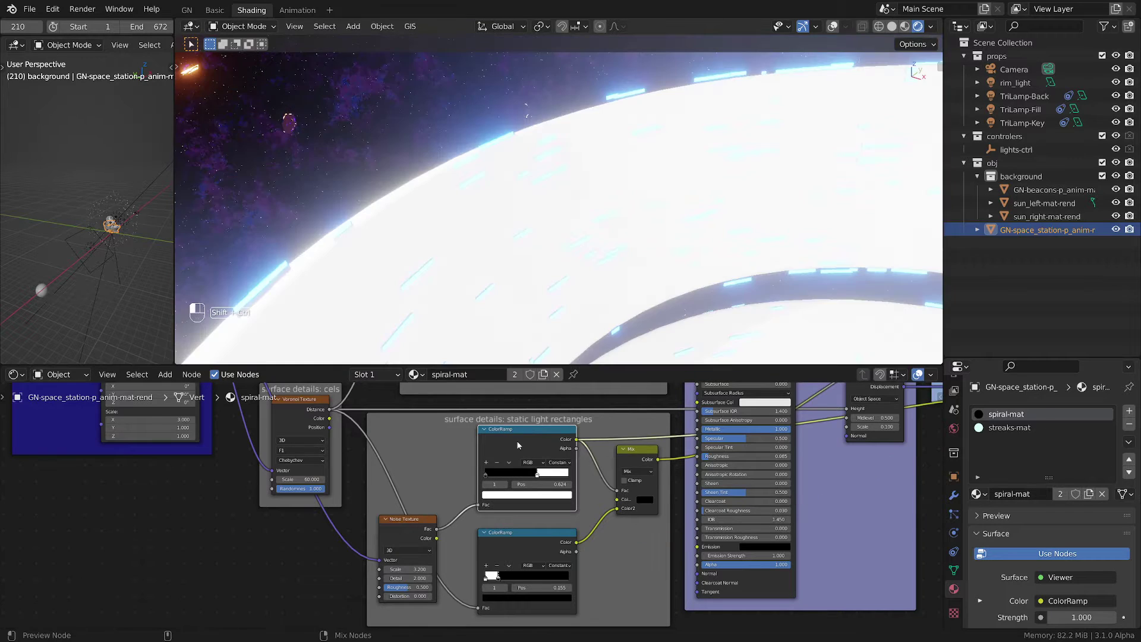
{"action": "scroll", "coordinate": [623, 230], "scroll_direction": "down", "scroll_amount": 3}
{"action": "mouse_move", "coordinate": [615, 266]}
{"action": "middle_mouse_down", "text": "shift"}
{"action": "mouse_move", "coordinate": [623, 231]}
{"action": "mouse_move", "coordinate": [714, 233]}
{"action": "middle_mouse_up", "text": "shift"}
{"action": "scroll", "coordinate": [522, 563], "scroll_direction": "up", "scroll_amount": 2}
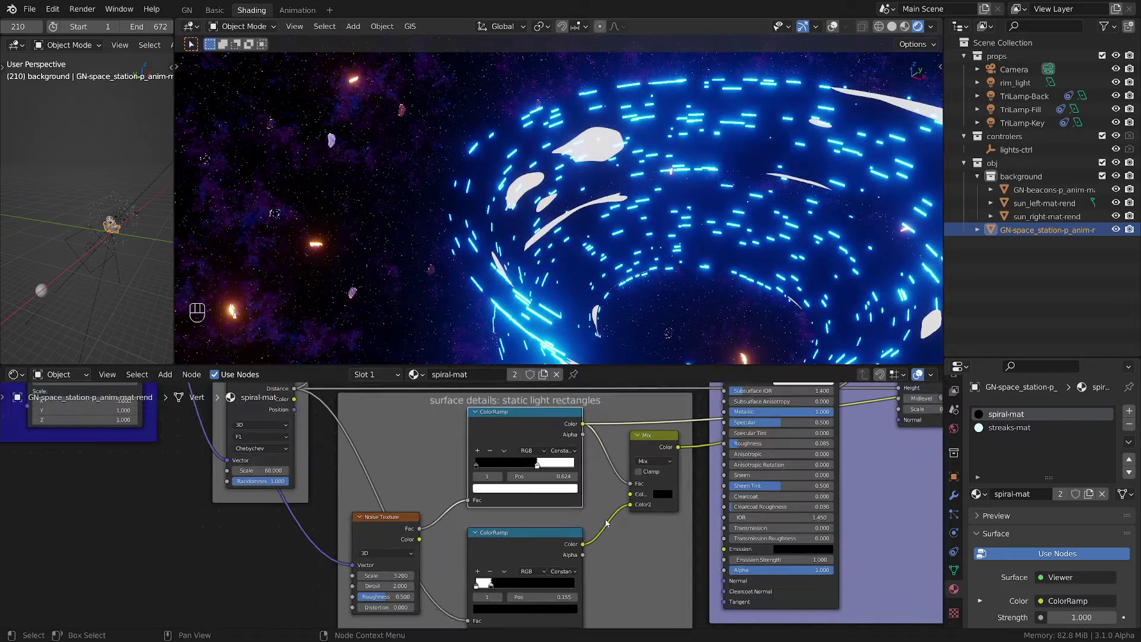
{"action": "middle_click_drag", "start_coordinate": [521, 563], "coordinate": [428, 571]}
{"action": "scroll", "coordinate": [539, 482], "scroll_direction": "up", "scroll_amount": 1}
{"action": "left_click", "coordinate": [449, 553]}
{"action": "scroll", "coordinate": [446, 554], "scroll_direction": "down", "scroll_amount": 2}
{"action": "scroll", "coordinate": [549, 462], "scroll_direction": "up", "scroll_amount": 1}
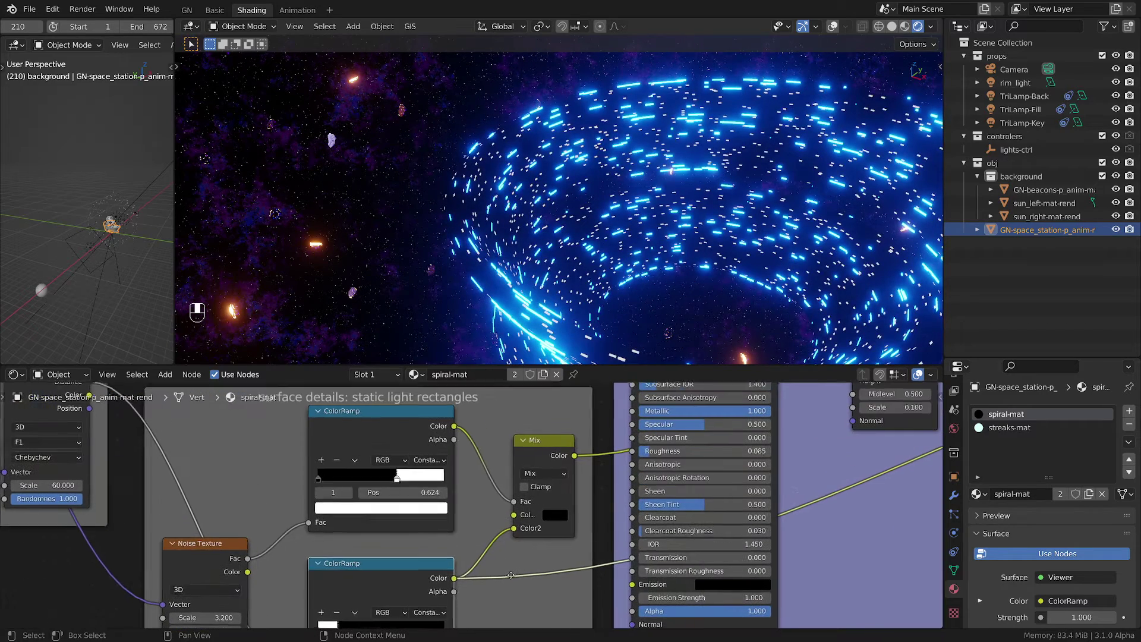
{"action": "scroll", "coordinate": [551, 524], "scroll_direction": "right", "scroll_amount": 1, "text": "ctrl"}
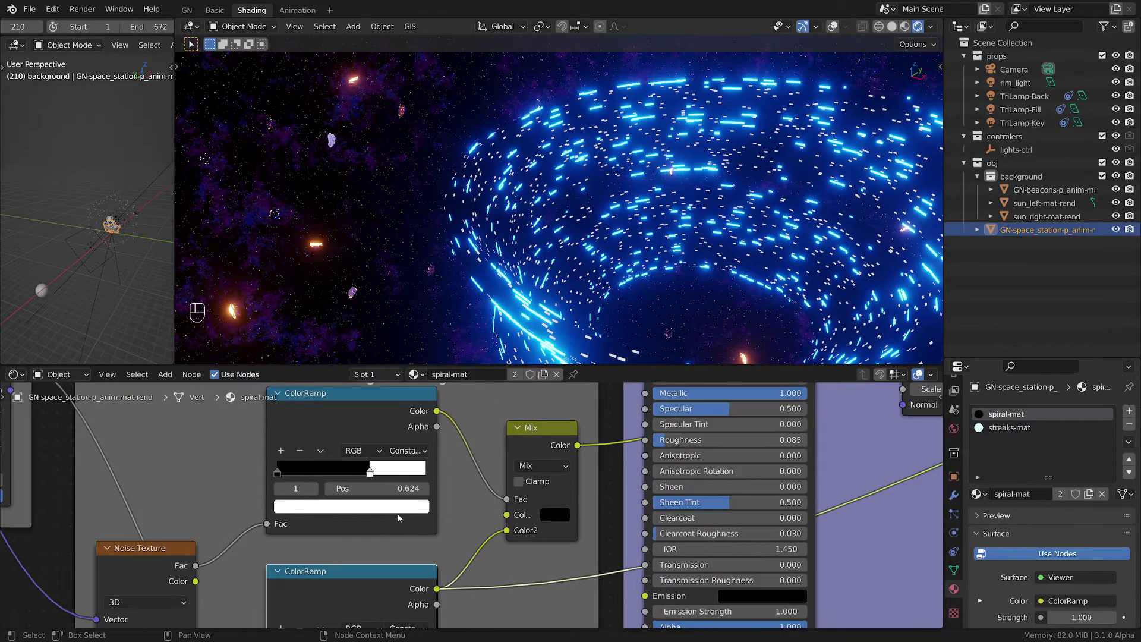
{"action": "scroll", "coordinate": [428, 463], "scroll_direction": "right", "scroll_amount": 1, "text": "ctrl"}
{"action": "left_click", "coordinate": [387, 432], "text": "ctrl+shift"}
{"action": "left_click", "coordinate": [517, 495], "text": "ctrl+shift"}
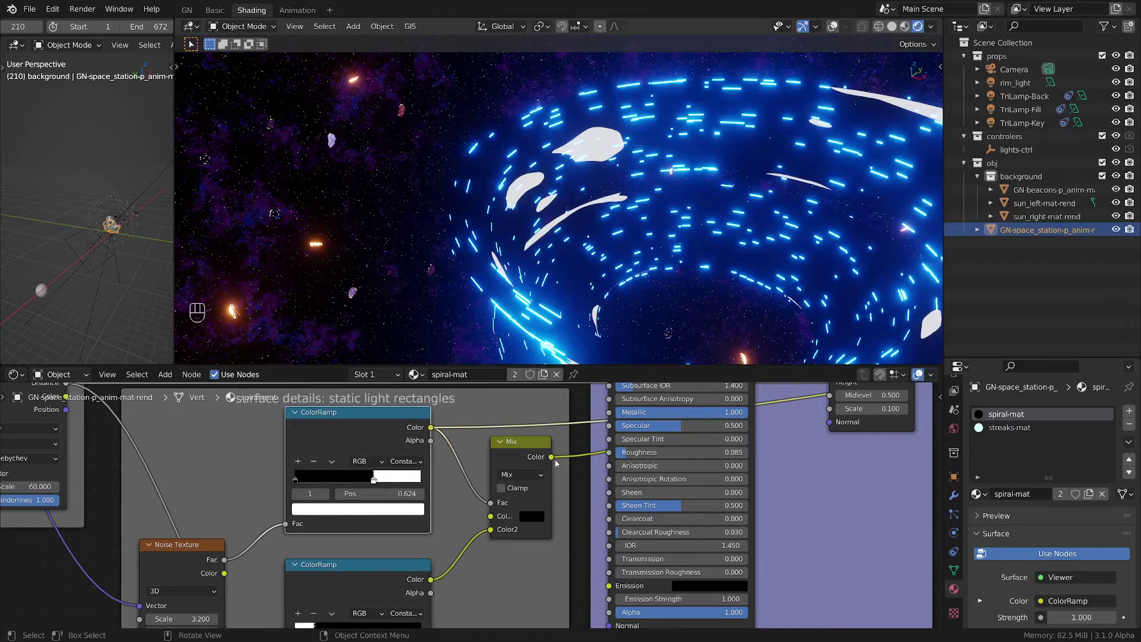
{"action": "left_click", "coordinate": [545, 489], "text": "ctrl+shift"}
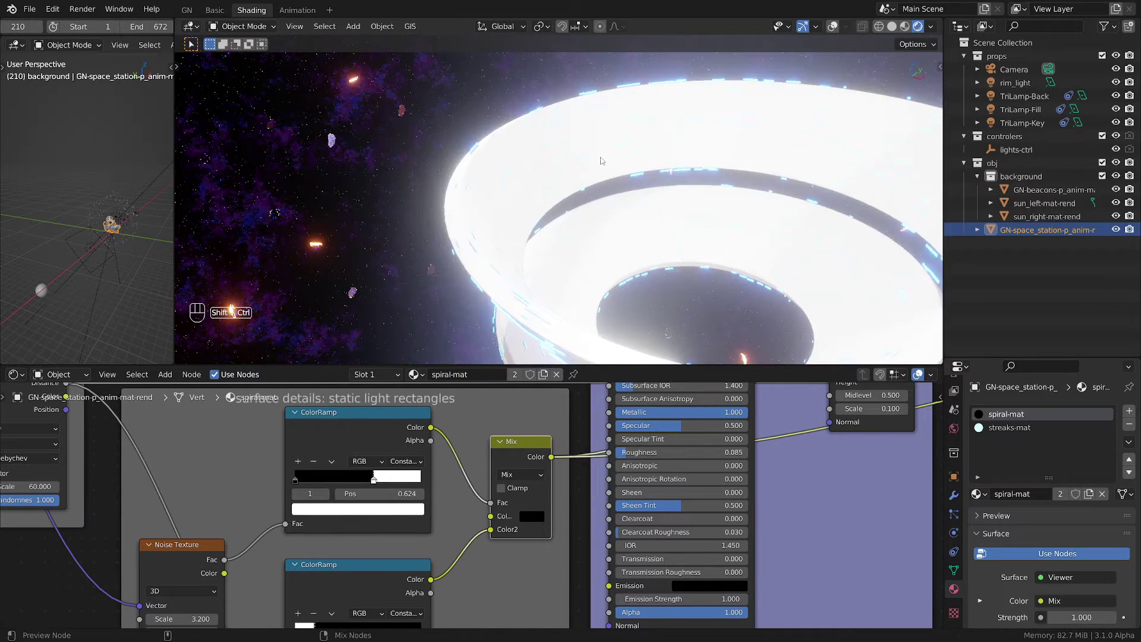
{"action": "scroll", "coordinate": [590, 179], "scroll_direction": "up", "scroll_amount": 5}
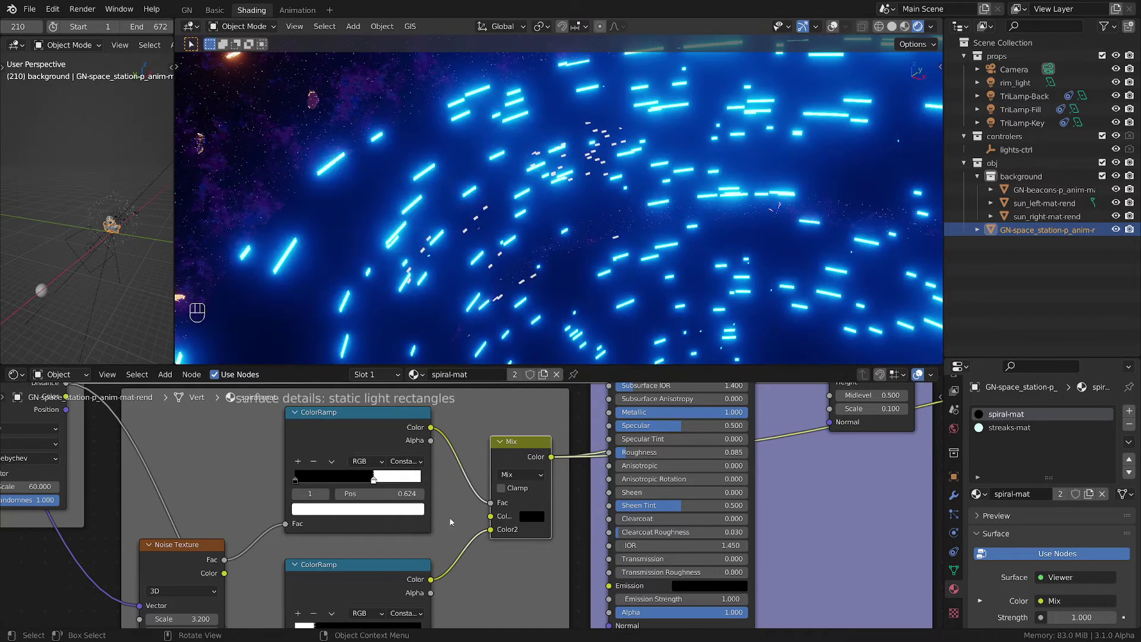
{"action": "scroll", "coordinate": [451, 523], "scroll_direction": "down", "scroll_amount": 2}
{"action": "scroll", "coordinate": [500, 544], "scroll_direction": "down", "scroll_amount": 2}
{"action": "scroll", "coordinate": [562, 566], "scroll_direction": "down", "scroll_amount": 2}
{"action": "scroll", "coordinate": [635, 594], "scroll_direction": "down", "scroll_amount": 1}
Step: Preview the light rectangles Emission, then the surface & light rectangles Mix Shader
{"action": "middle_click_drag", "start_coordinate": [635, 593], "coordinate": [560, 578]}
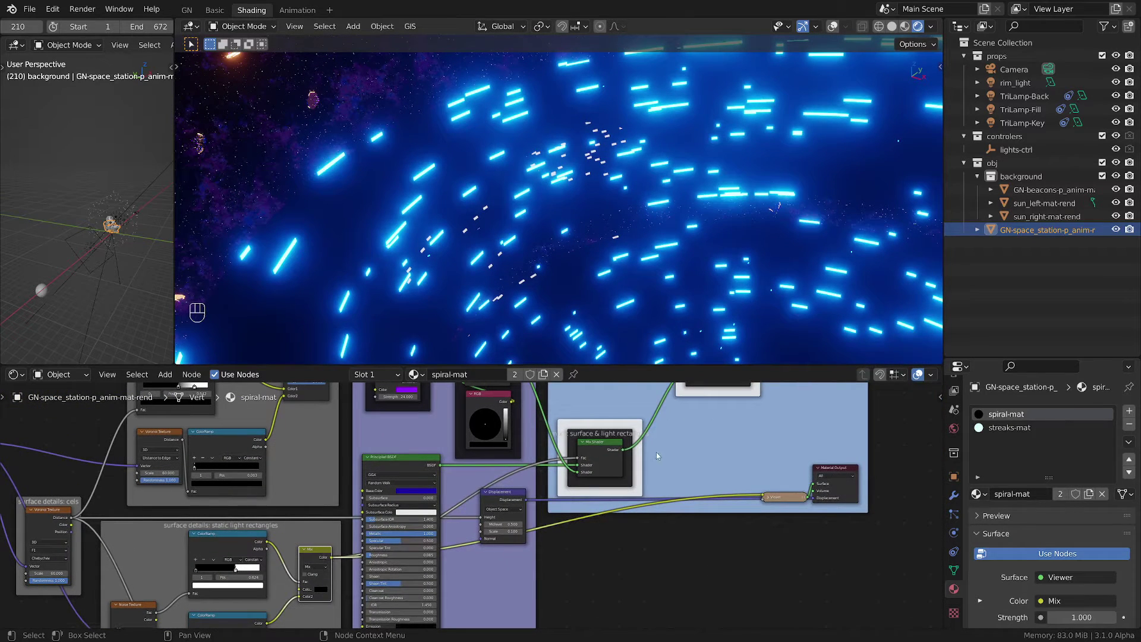
{"action": "scroll", "coordinate": [656, 453], "scroll_direction": "up", "scroll_amount": 1}
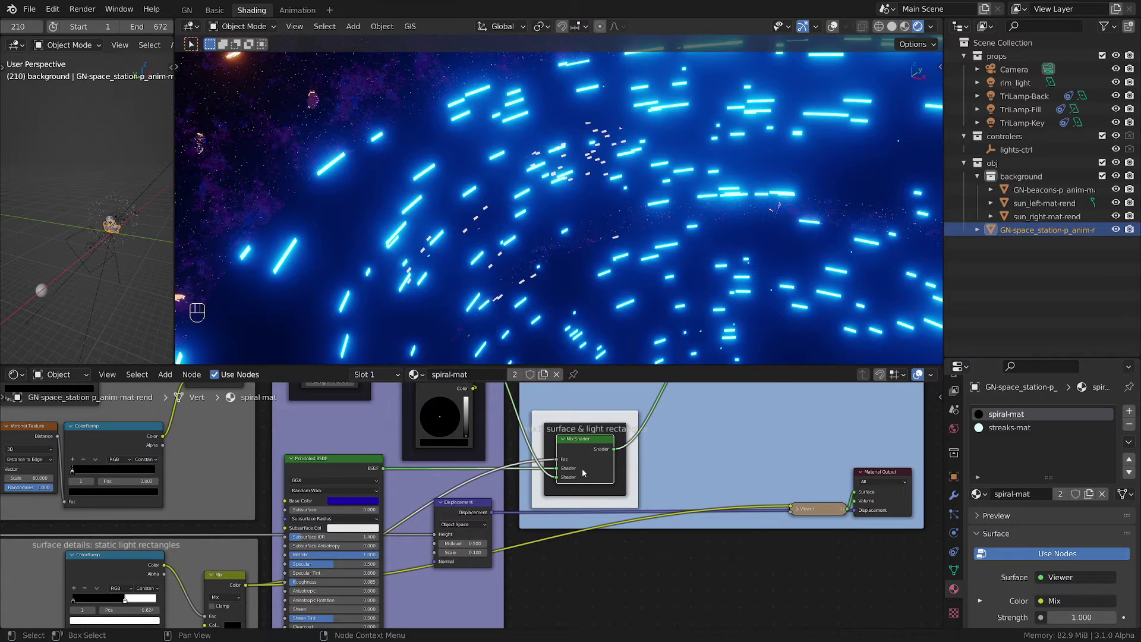
{"action": "middle_click_drag", "start_coordinate": [583, 469], "coordinate": [594, 520]}
{"action": "scroll", "coordinate": [518, 441], "scroll_direction": "up", "scroll_amount": 1}
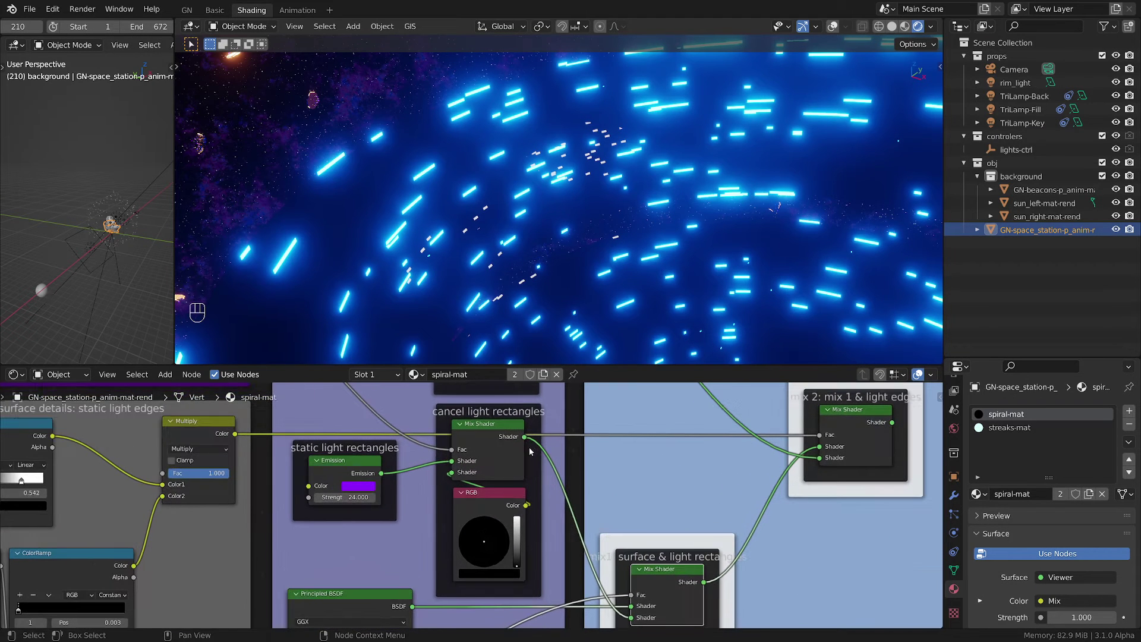
{"action": "left_click", "coordinate": [357, 457], "text": "ctrl+shift"}
{"action": "scroll", "coordinate": [358, 458], "scroll_direction": "down", "scroll_amount": 1}
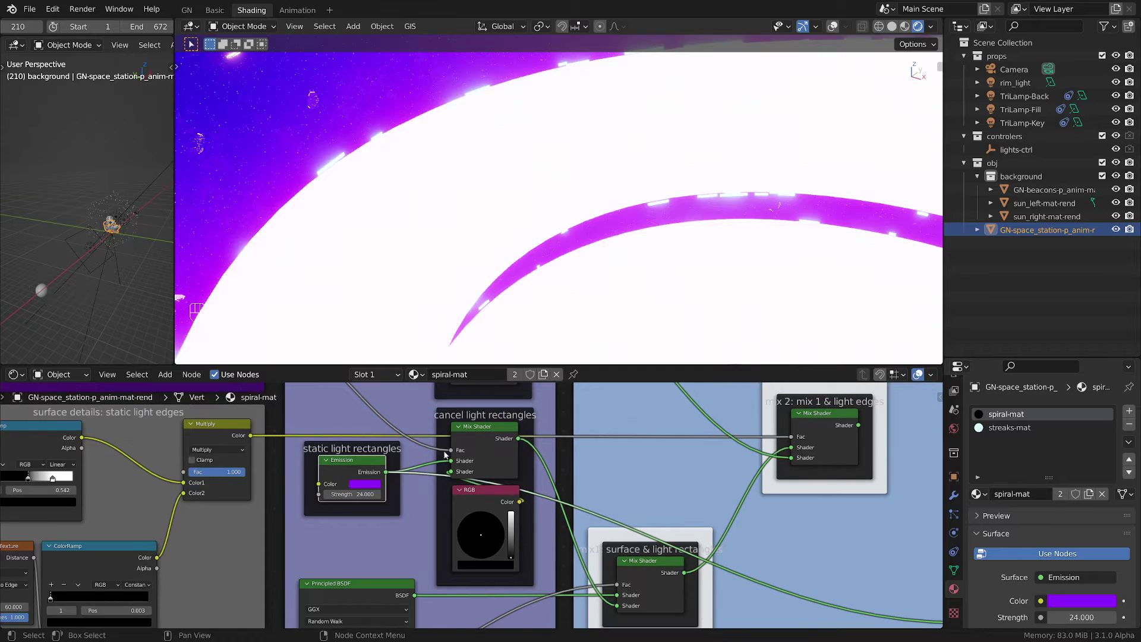
{"action": "scroll", "coordinate": [531, 251], "scroll_direction": "down", "scroll_amount": 4}
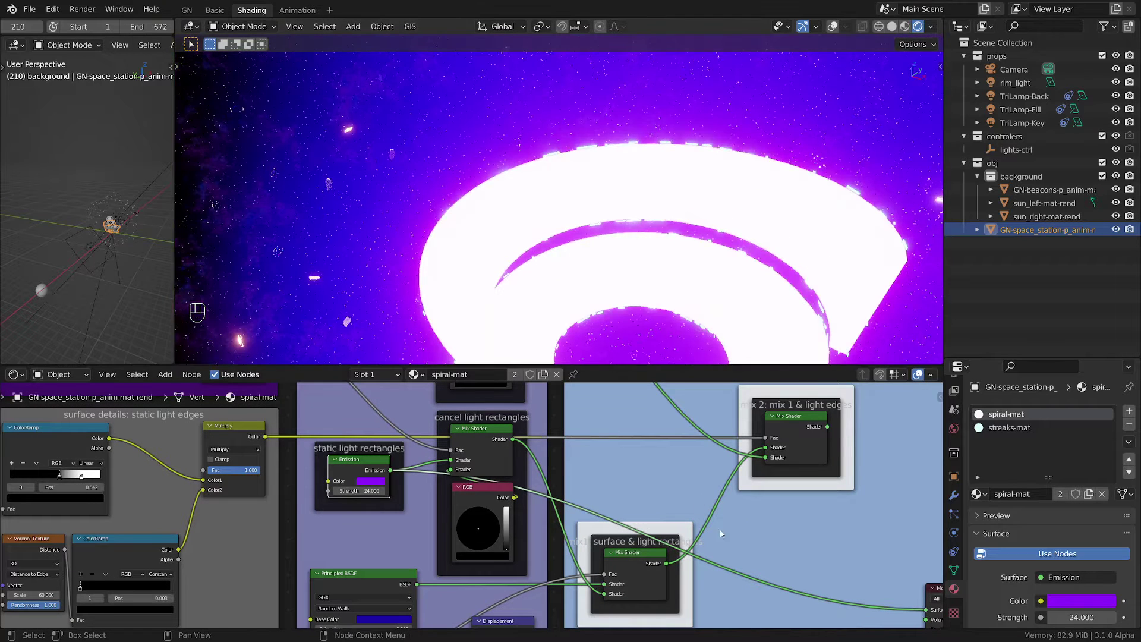
{"action": "left_click", "coordinate": [642, 556], "text": "ctrl+shift"}
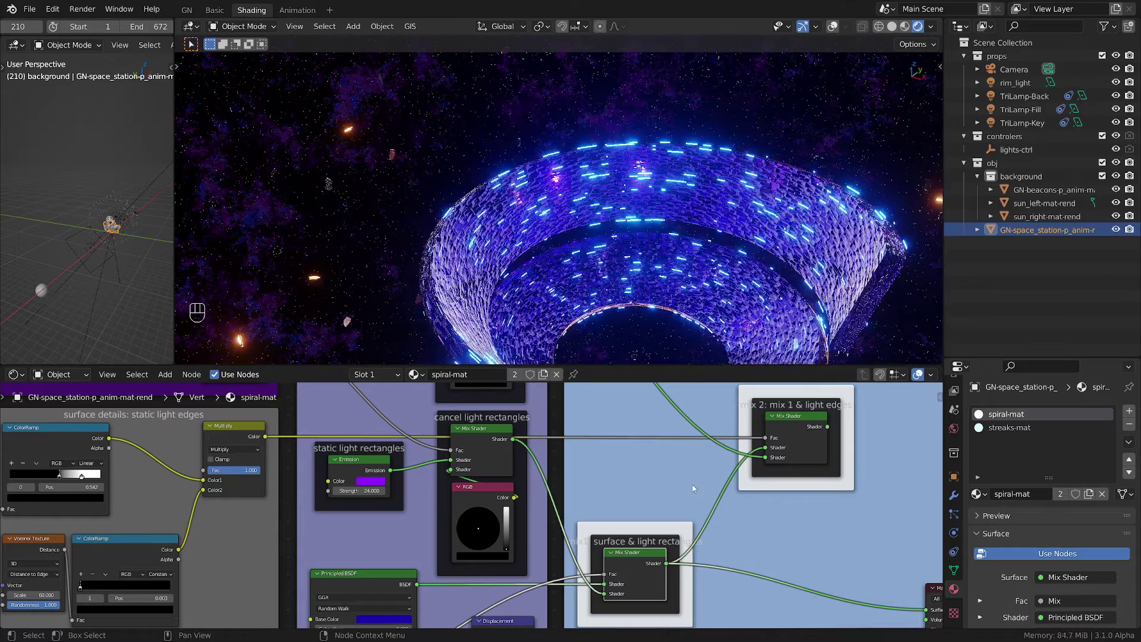
{"action": "scroll", "coordinate": [547, 191], "scroll_direction": "up", "scroll_amount": 5}
{"action": "scroll", "coordinate": [547, 192], "scroll_direction": "up", "scroll_amount": 2}
{"action": "scroll", "coordinate": [637, 161], "scroll_direction": "up", "scroll_amount": 2}
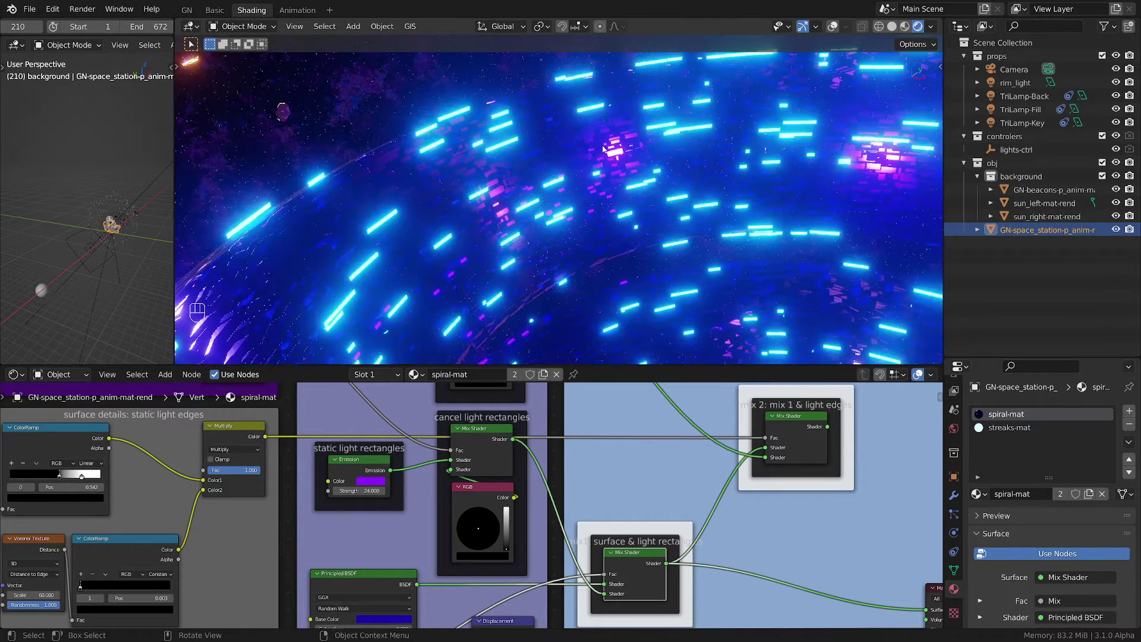
{"action": "scroll", "coordinate": [514, 420], "scroll_direction": "up", "scroll_amount": 1}
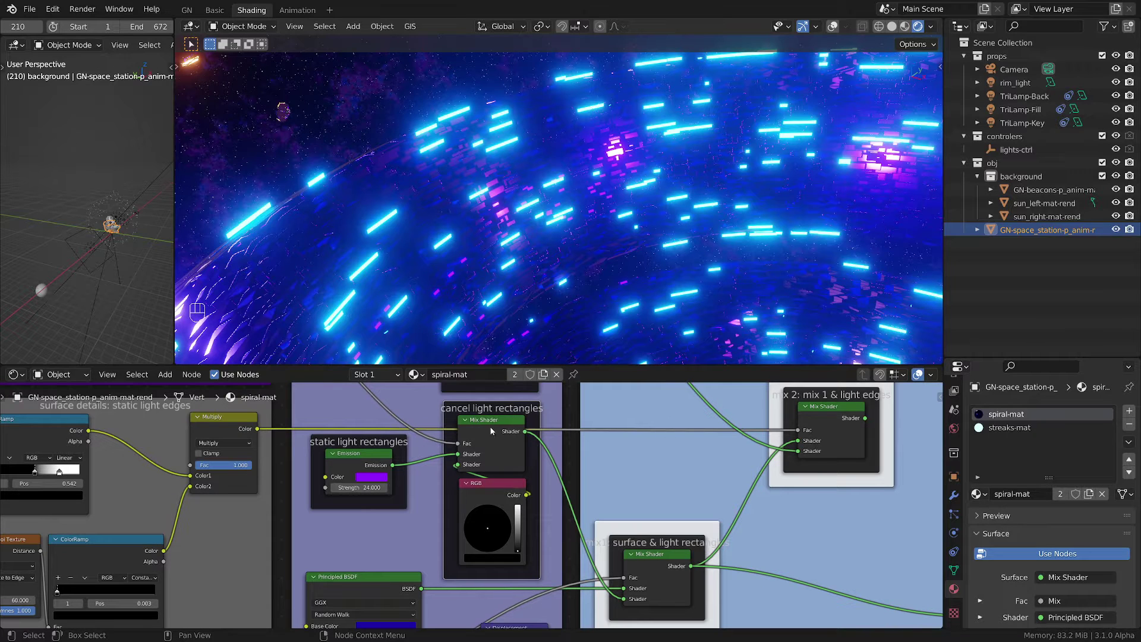
Step: Inspect the cancel light rectangles Mix Shader and its RGB node, then reveal the pulsing animation nodes
{"action": "left_click", "coordinate": [490, 432]}
{"action": "left_click", "coordinate": [500, 492]}
{"action": "left_click", "coordinate": [493, 432]}
{"action": "scroll", "coordinate": [493, 432], "scroll_direction": "down", "scroll_amount": 2}
{"action": "middle_click_drag", "start_coordinate": [375, 397], "coordinate": [597, 484]}
{"action": "scroll", "coordinate": [343, 456], "scroll_direction": "up", "scroll_amount": 3}
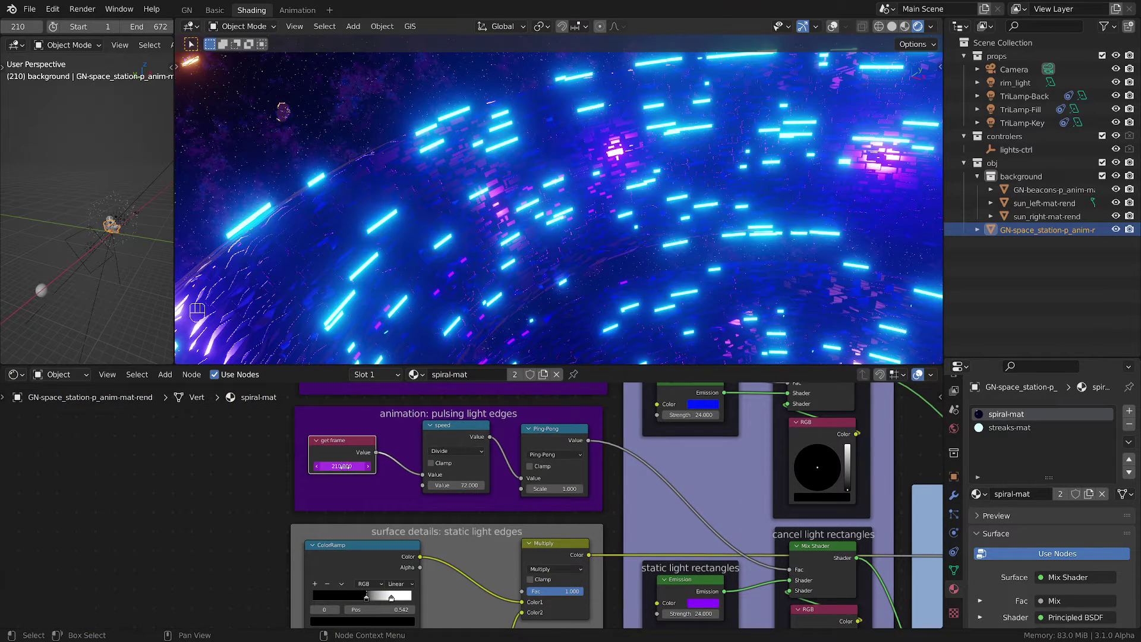
Step: Inspect the speed and Ping-Pong nodes of the pulsing light edges animation
{"action": "left_click", "coordinate": [457, 425]}
{"action": "left_click", "coordinate": [571, 491]}
{"action": "middle_click_drag", "start_coordinate": [627, 497], "coordinate": [418, 449]}
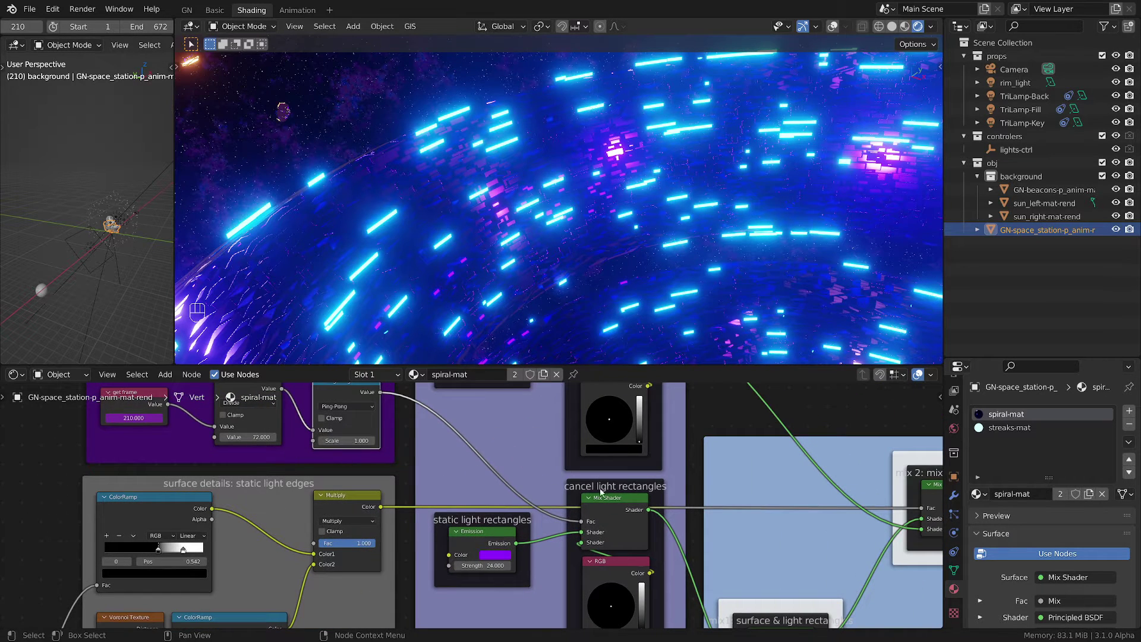
{"action": "middle_click_drag", "start_coordinate": [593, 532], "coordinate": [551, 492]}
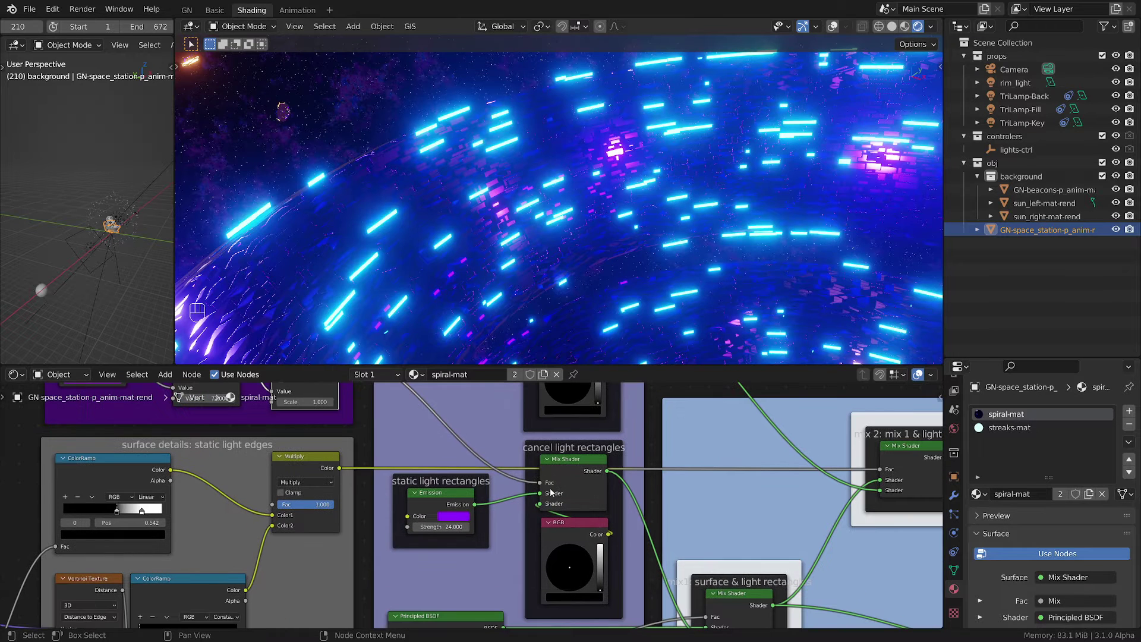
Step: Preview the final Mix Shader so the station shows the complete spiral-mat
{"action": "key", "text": "ctrl"}
{"action": "scroll", "coordinate": [582, 532], "scroll_direction": "down", "scroll_amount": 1}
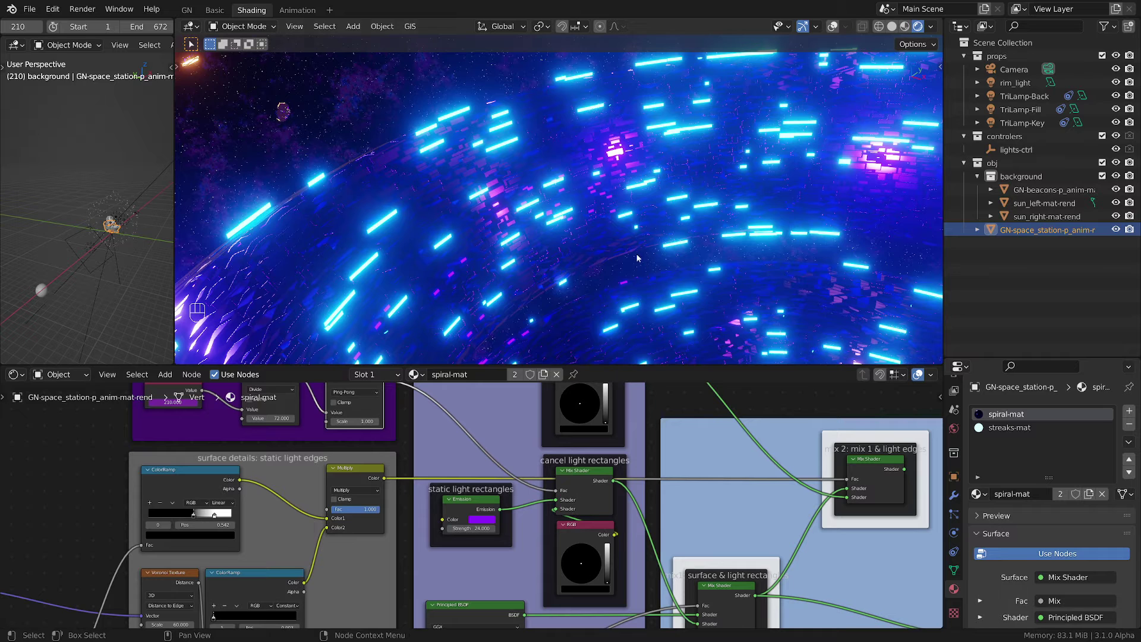
{"action": "middle_click_drag", "start_coordinate": [848, 571], "coordinate": [661, 501]}
{"action": "key", "text": "ctrl"}
{"action": "left_click", "coordinate": [623, 400], "text": "ctrl+shift"}
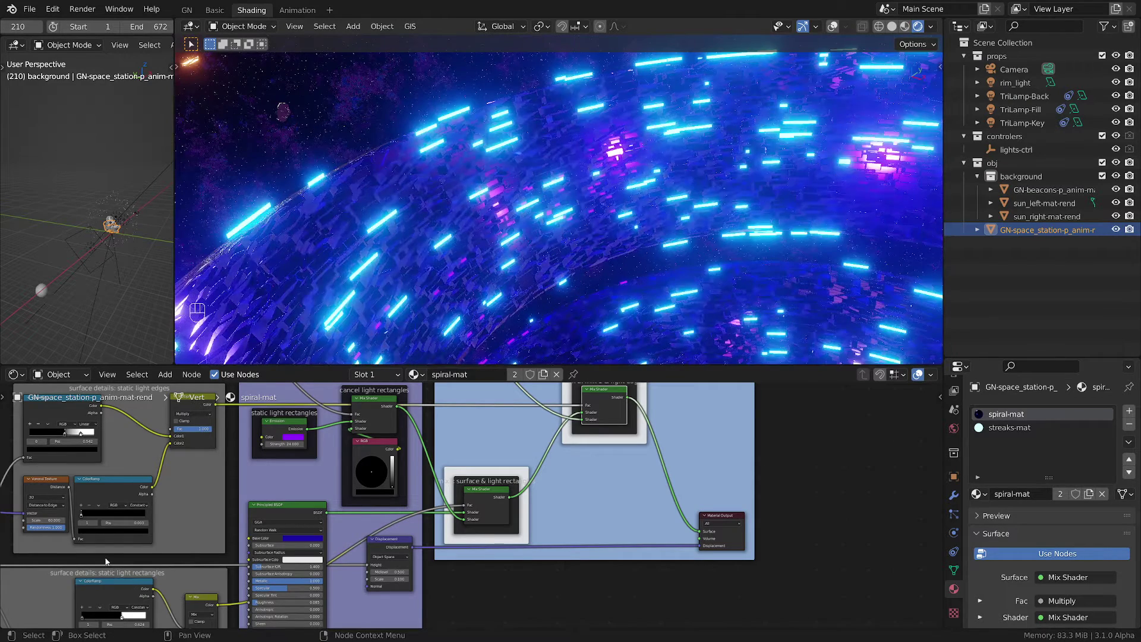
{"action": "middle_click_drag", "start_coordinate": [106, 561], "coordinate": [338, 516]}
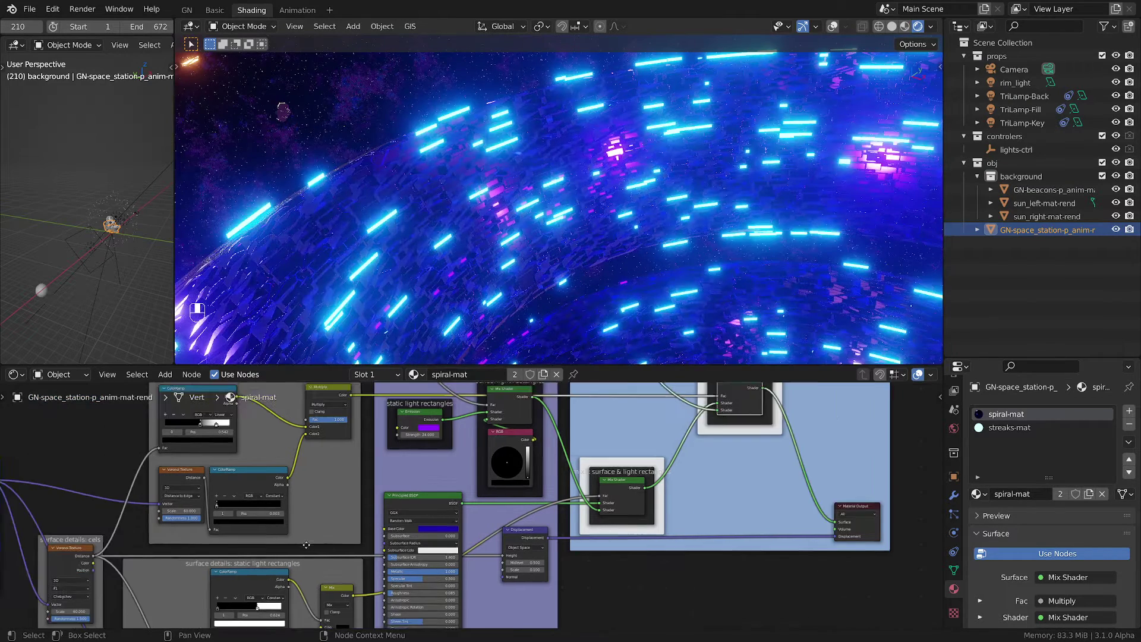
Step: Orbit close to the station's lit surface and set the current frame to 250
{"action": "middle_click_drag", "start_coordinate": [375, 268], "coordinate": [499, 223]}
{"action": "scroll", "coordinate": [498, 223], "scroll_direction": "up", "scroll_amount": 2}
{"action": "scroll", "coordinate": [463, 179], "scroll_direction": "up", "scroll_amount": 2}
{"action": "scroll", "coordinate": [446, 161], "scroll_direction": "up", "scroll_amount": 2}
{"action": "scroll", "coordinate": [426, 140], "scroll_direction": "up", "scroll_amount": 2}
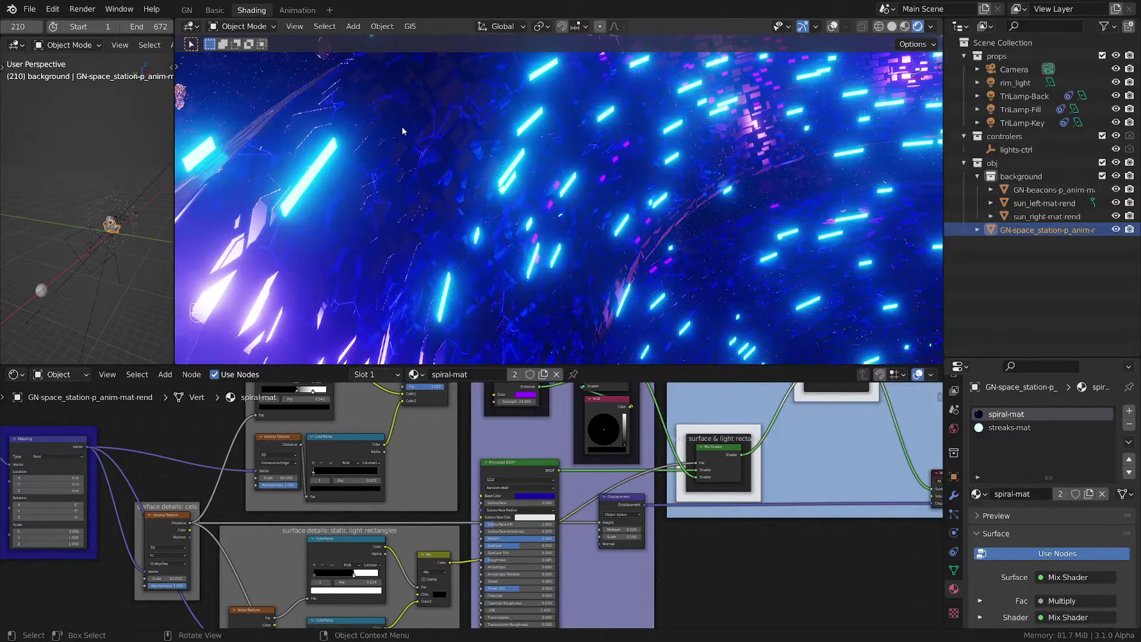
{"action": "middle_click_drag", "start_coordinate": [409, 102], "coordinate": [531, 364]}
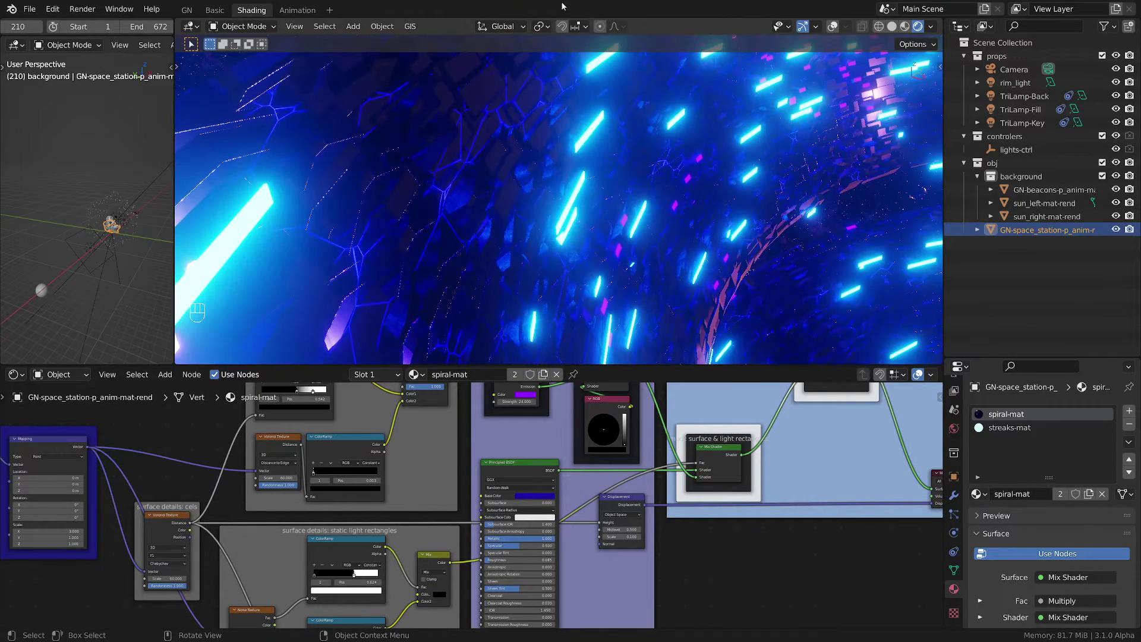
{"action": "key", "text": "KP_2"}
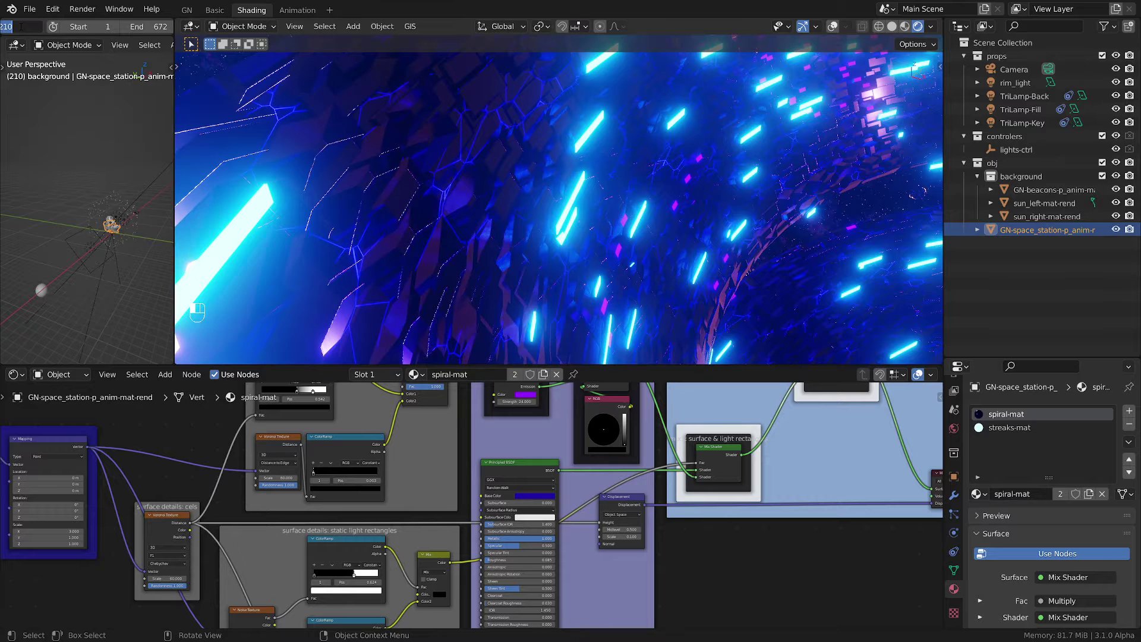
{"action": "type", "text": "220"}
{"action": "key", "text": "Return"}
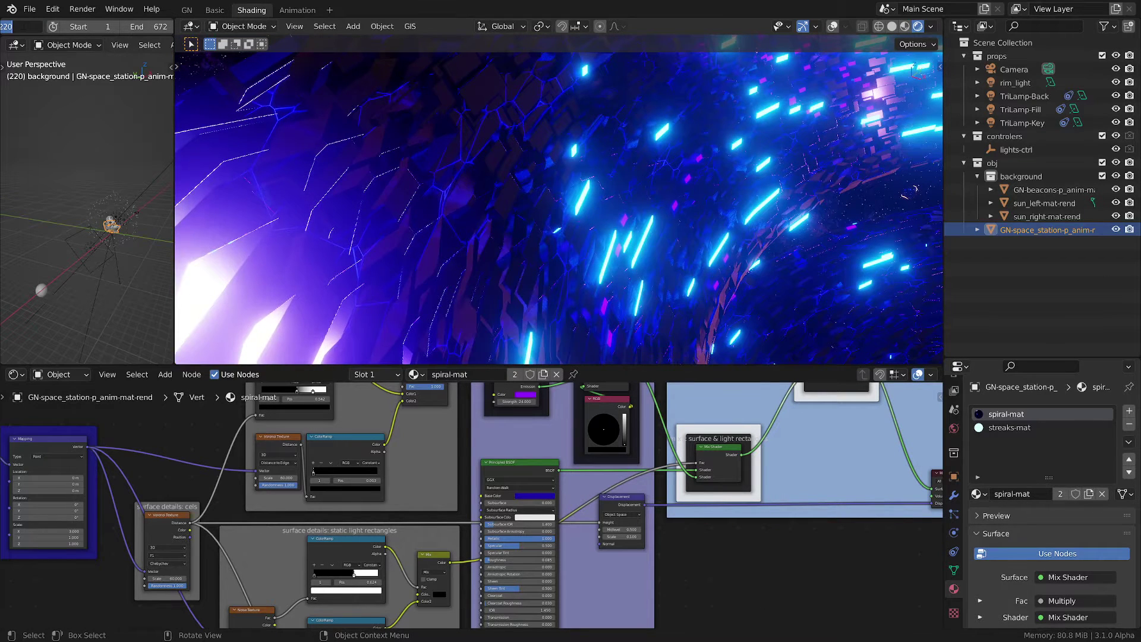
{"action": "type", "text": "250"}
{"action": "key", "text": "Return"}
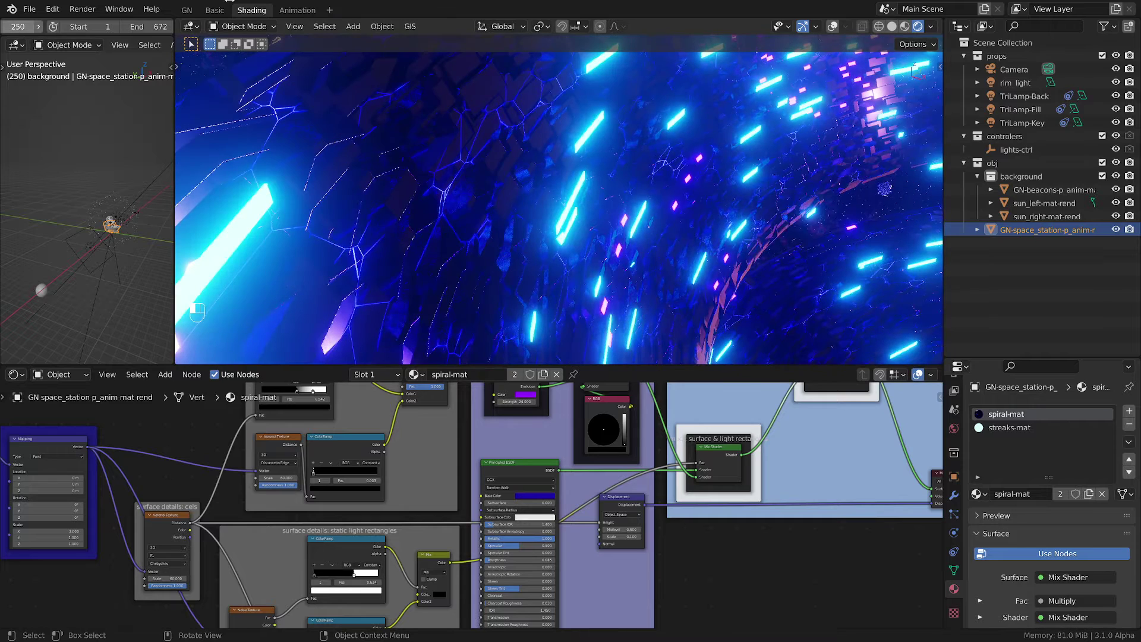
{"action": "key", "text": "KP_2"}
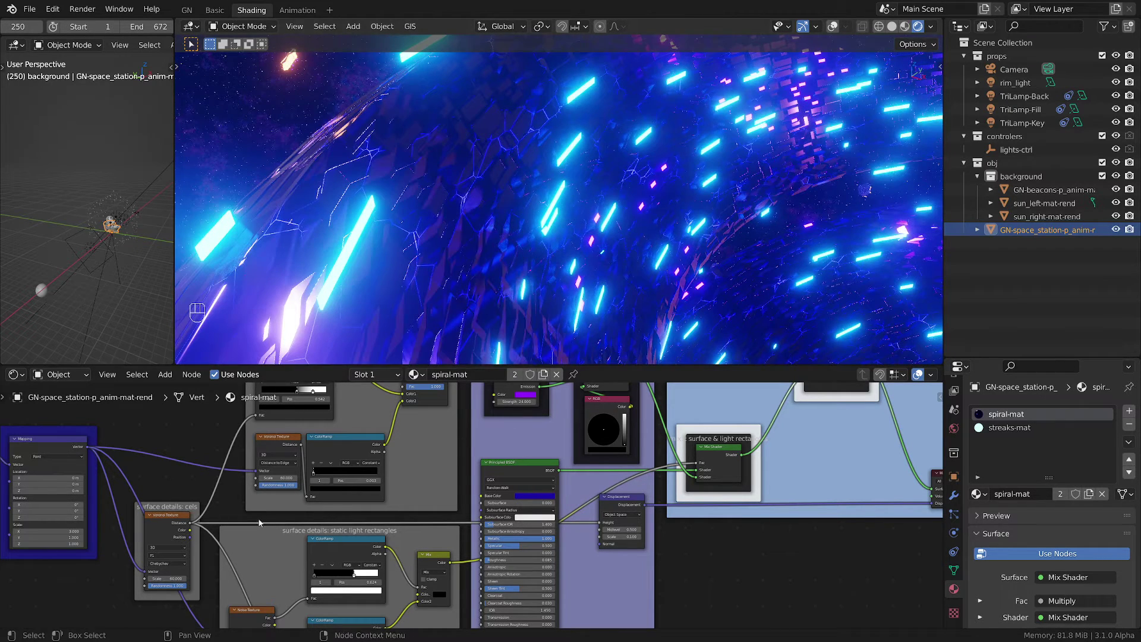
{"action": "scroll", "coordinate": [419, 536], "scroll_direction": "up", "scroll_amount": 1}
{"action": "mouse_move", "coordinate": [393, 536]}
{"action": "middle_mouse_down"}
{"action": "mouse_move", "coordinate": [447, 569]}
{"action": "mouse_move", "coordinate": [425, 459]}
{"action": "mouse_move", "coordinate": [437, 496]}
{"action": "middle_mouse_up"}
{"action": "scroll", "coordinate": [447, 570], "scroll_direction": "up", "scroll_amount": 1}
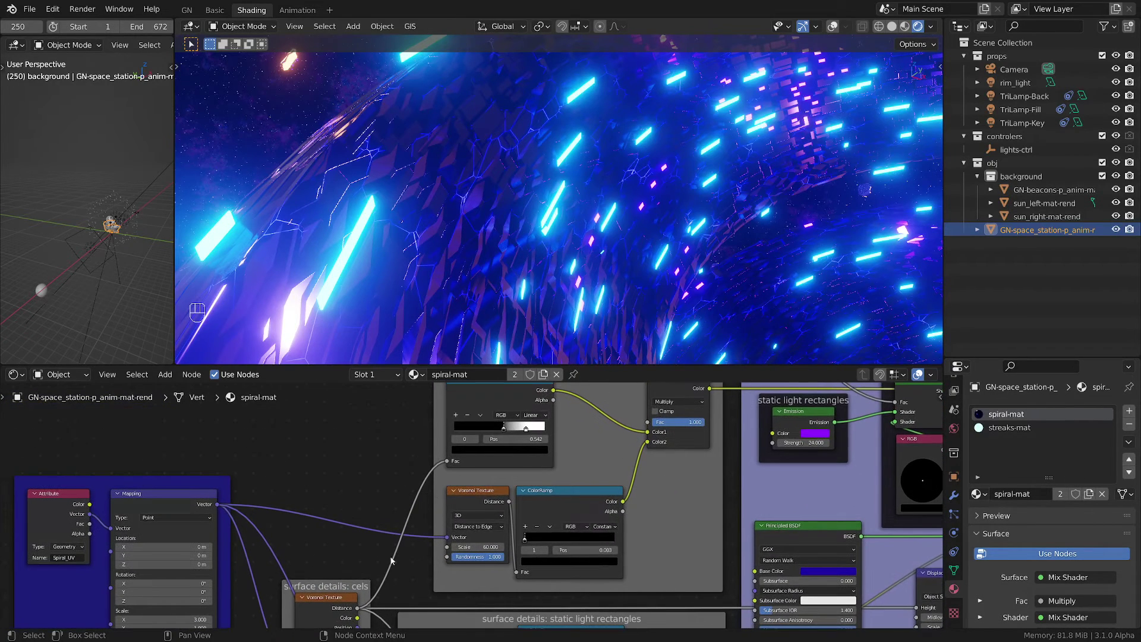
Step: Preview the Voronoi Texture and the cell-edge ColorRamp in turn on the station
{"action": "left_click", "coordinate": [341, 600], "text": "ctrl+shift"}
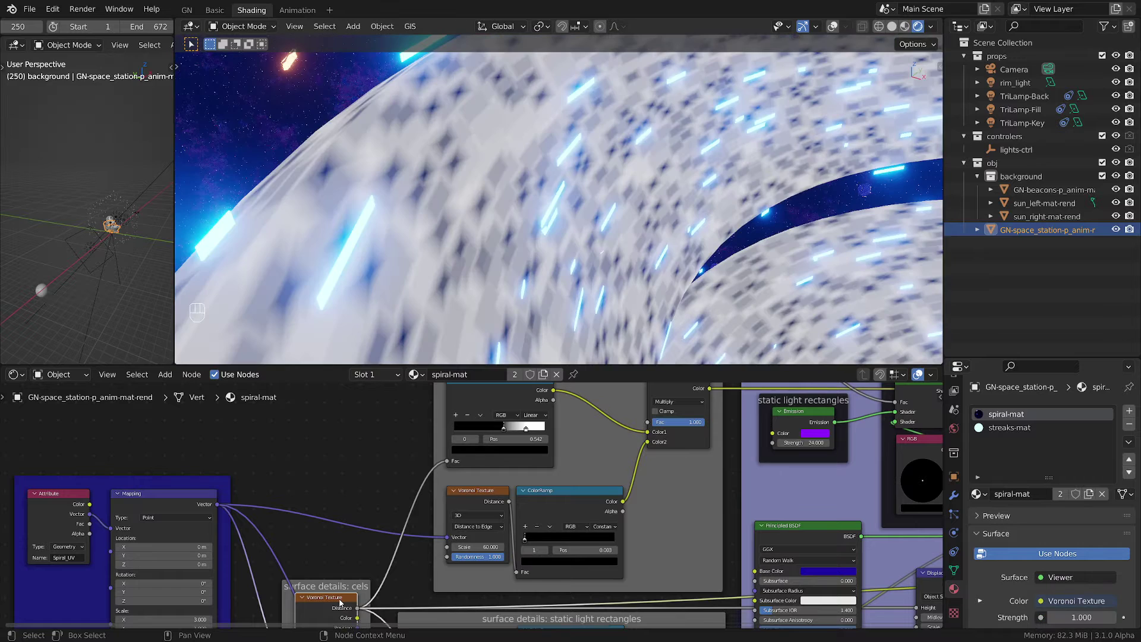
{"action": "middle_click_drag", "start_coordinate": [517, 404], "coordinate": [513, 441]}
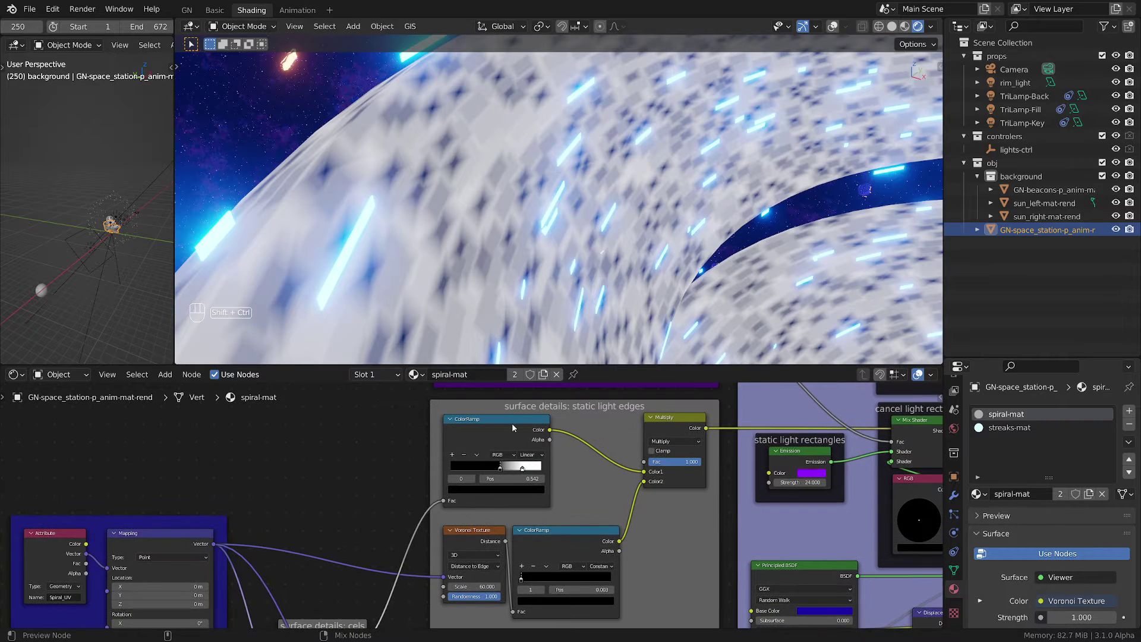
{"action": "left_click", "coordinate": [512, 423], "text": "ctrl+shift"}
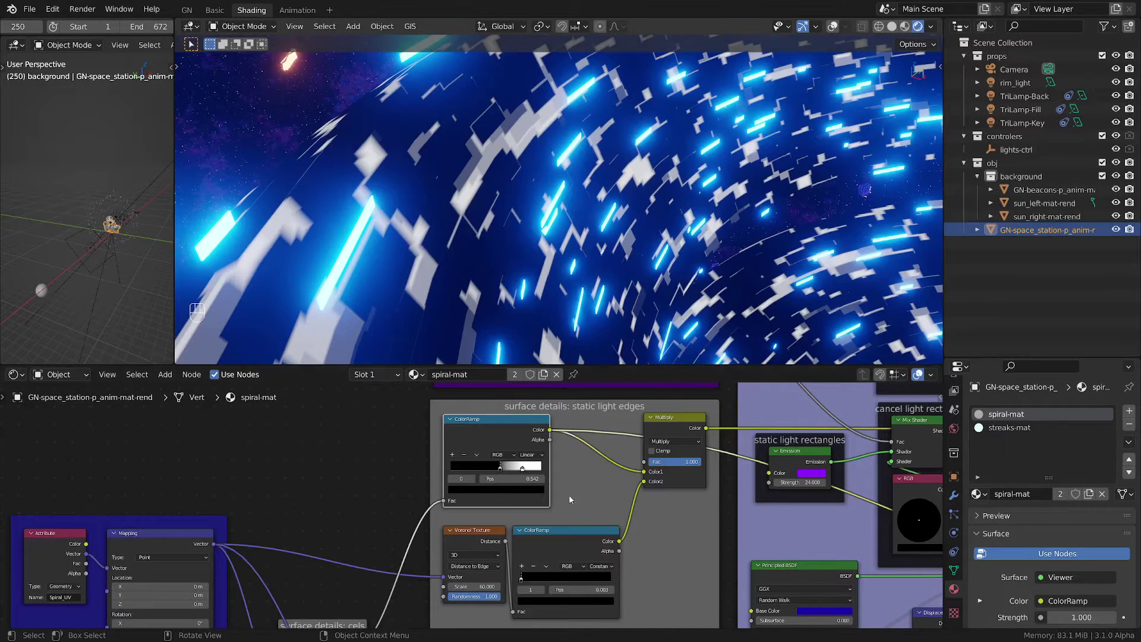
{"action": "middle_click_drag", "start_coordinate": [586, 507], "coordinate": [564, 409]}
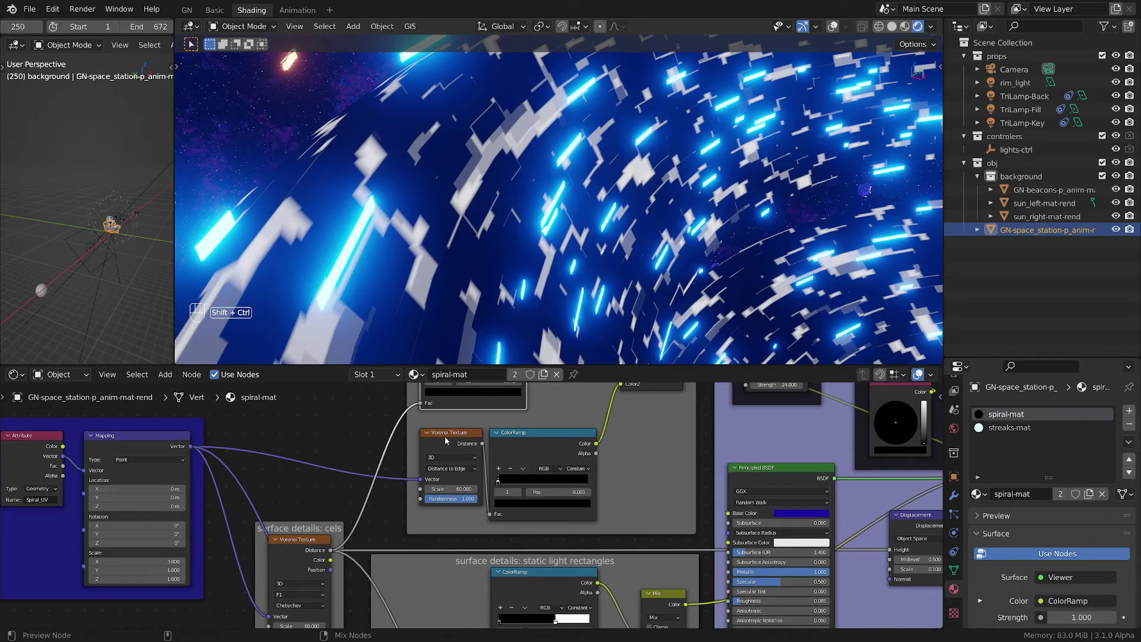
{"action": "left_click", "coordinate": [445, 435], "text": "ctrl+shift"}
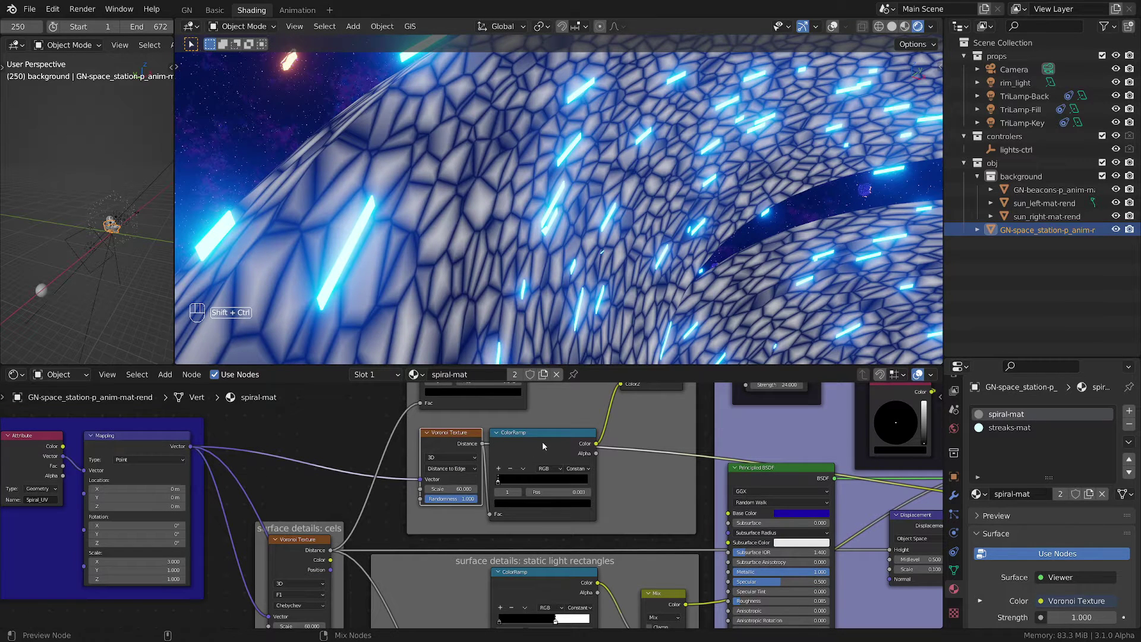
{"action": "left_click", "coordinate": [542, 442], "text": "ctrl+shift"}
{"action": "scroll", "coordinate": [501, 494], "scroll_direction": "up", "scroll_amount": 2}
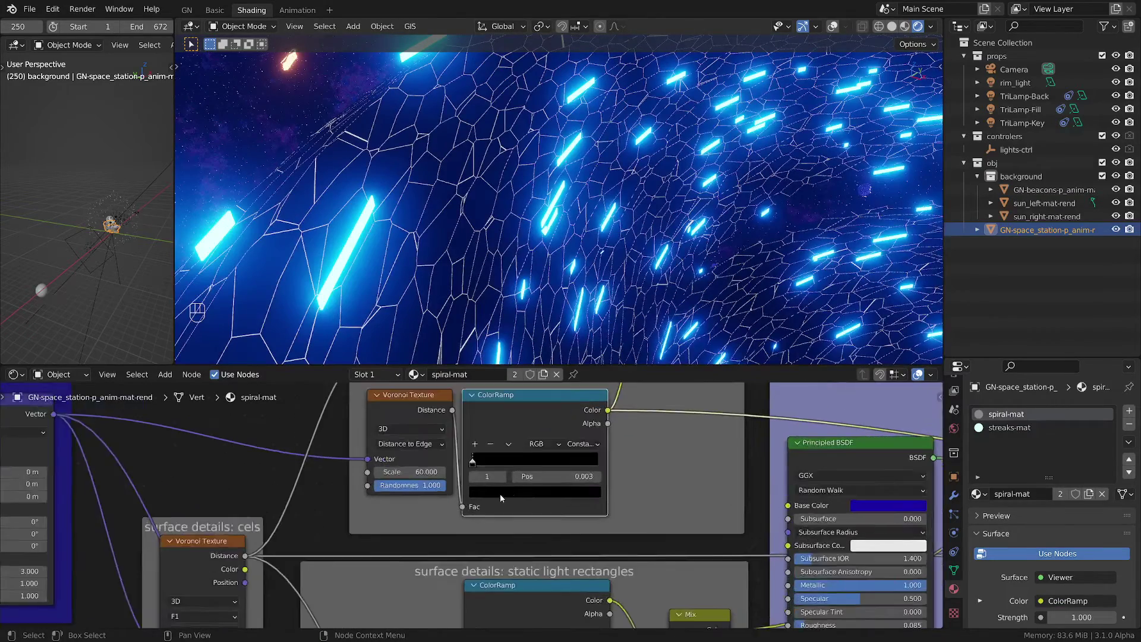
{"action": "scroll", "coordinate": [482, 472], "scroll_direction": "up", "scroll_amount": 2}
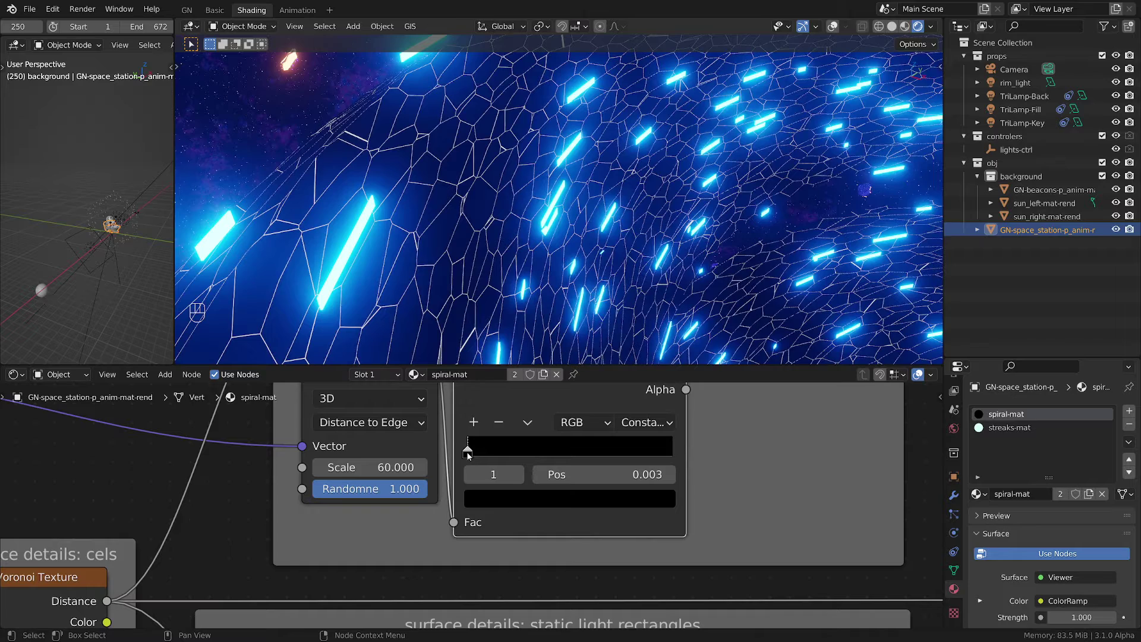
{"action": "scroll", "coordinate": [464, 472], "scroll_direction": "up", "scroll_amount": 2}
{"action": "scroll", "coordinate": [465, 472], "scroll_direction": "up", "scroll_amount": 1}
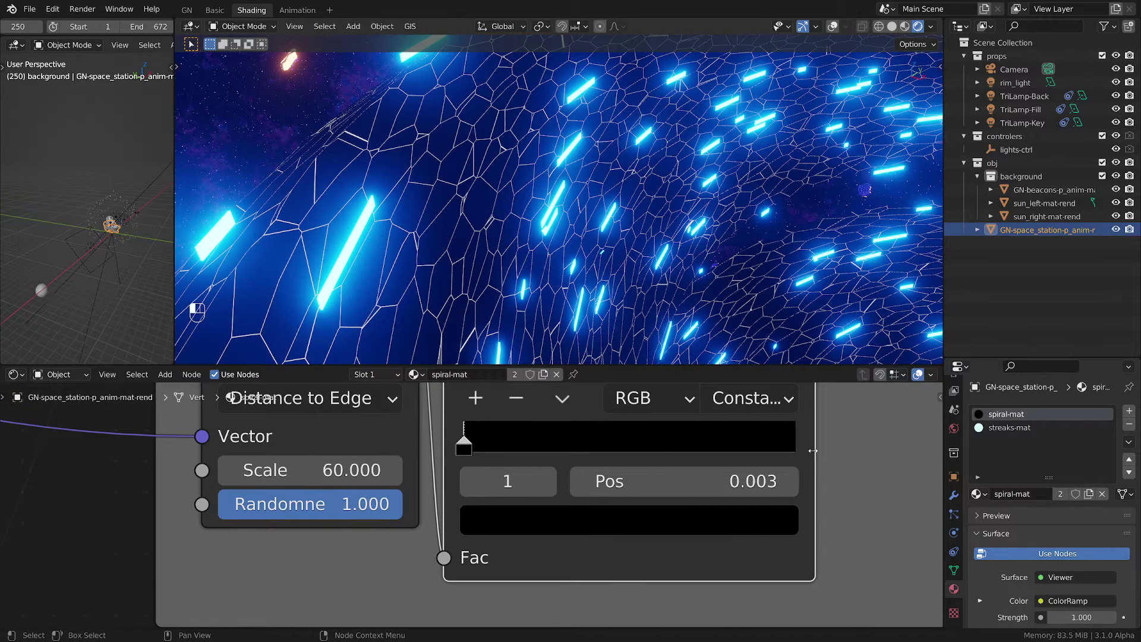
Step: Widen the ColorRamp node and inspect its white stop and black stop at 0.003
{"action": "left_click_drag", "start_coordinate": [816, 455], "coordinate": [932, 454]}
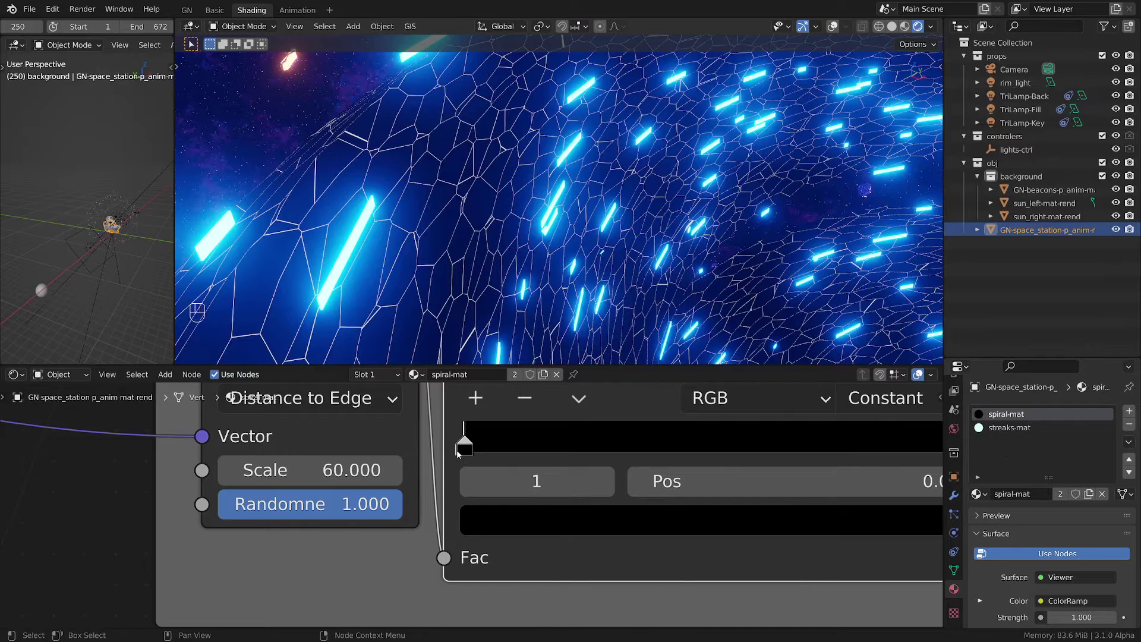
{"action": "middle_click_drag", "start_coordinate": [457, 451], "coordinate": [362, 460]}
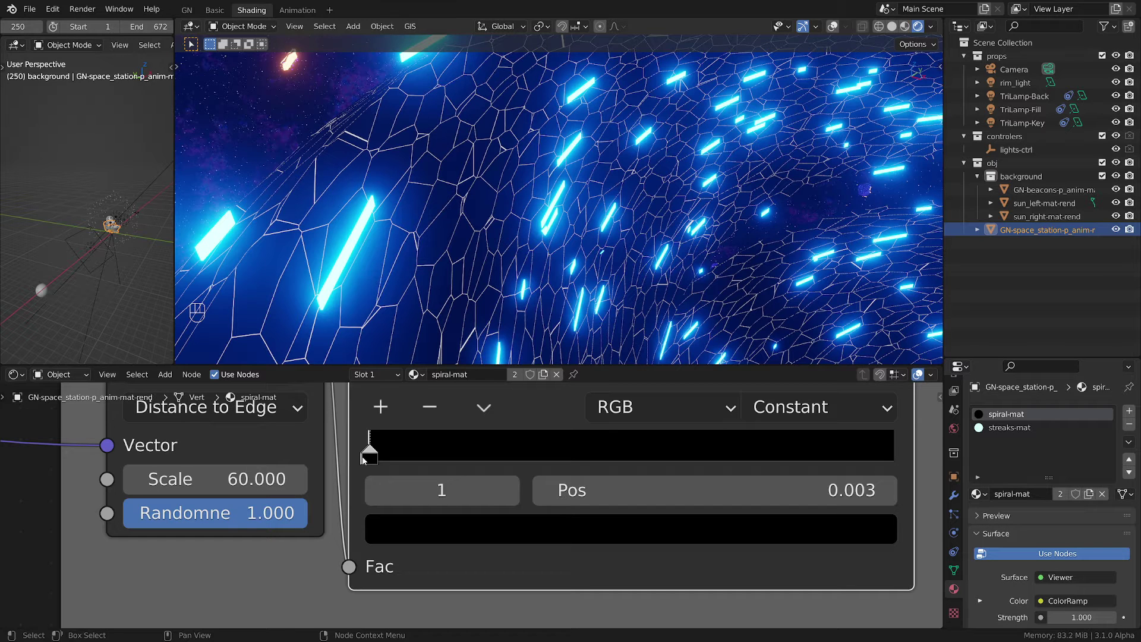
{"action": "left_click", "coordinate": [373, 490]}
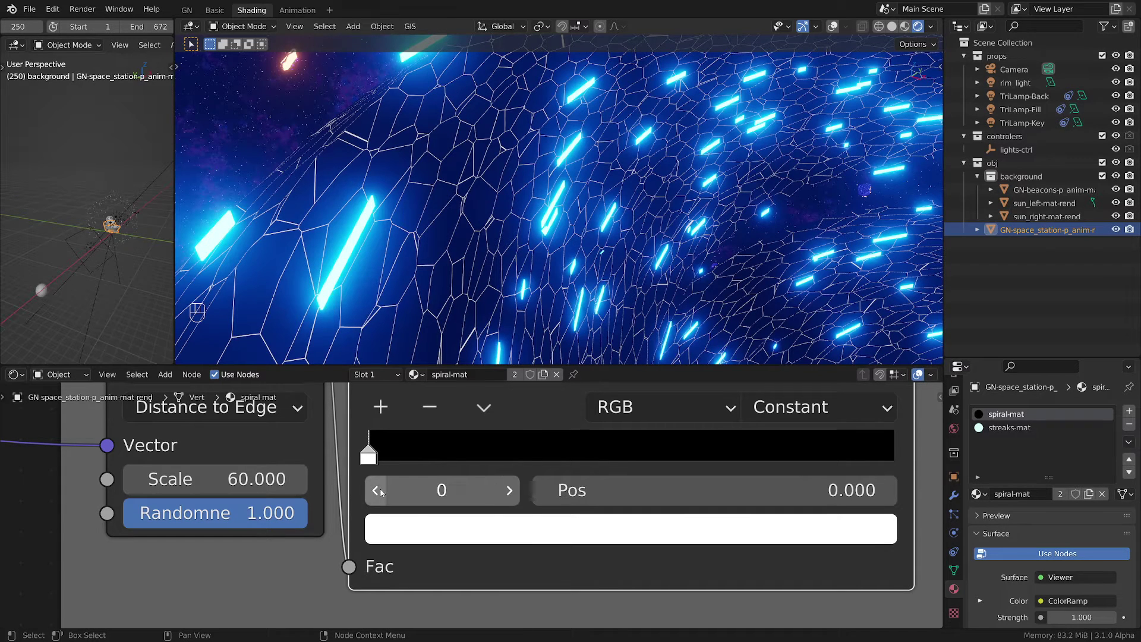
{"action": "left_click", "coordinate": [511, 490]}
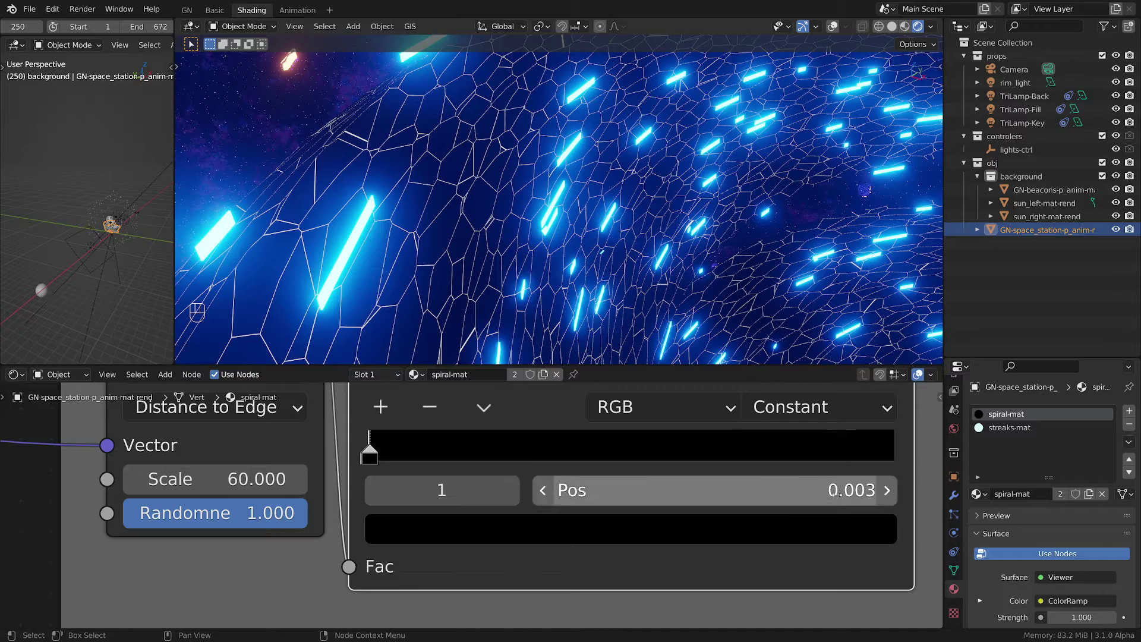
{"action": "scroll", "coordinate": [837, 492], "scroll_direction": "down", "scroll_amount": 2}
{"action": "scroll", "coordinate": [837, 491], "scroll_direction": "down", "scroll_amount": 2}
{"action": "scroll", "coordinate": [837, 491], "scroll_direction": "down", "scroll_amount": 1}
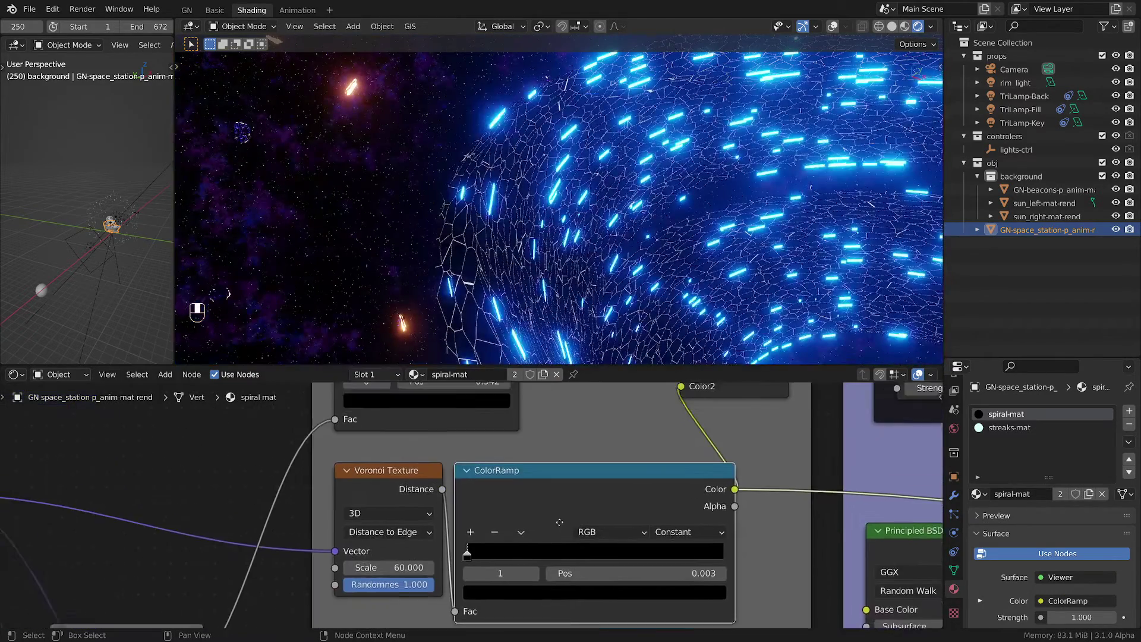
Step: Preview the upper ColorRamp, the lower ColorRamp, then the Multiply node on the station
{"action": "middle_click_drag", "start_coordinate": [695, 438], "coordinate": [563, 516]}
{"action": "scroll", "coordinate": [579, 501], "scroll_direction": "down", "scroll_amount": 1}
{"action": "scroll", "coordinate": [579, 501], "scroll_direction": "down", "scroll_amount": 1}
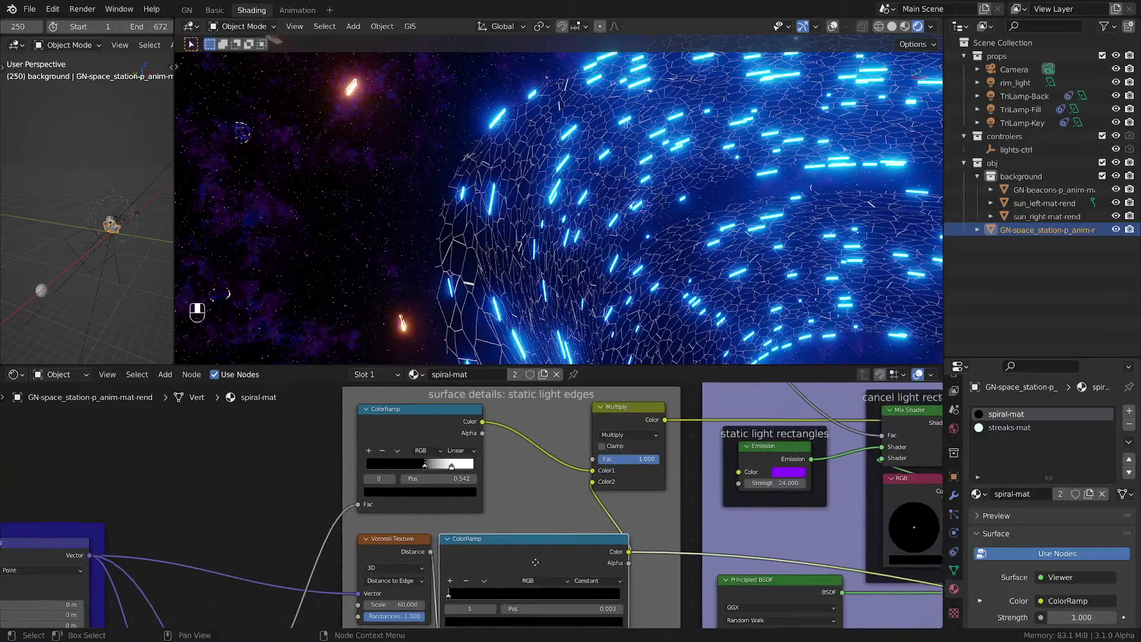
{"action": "left_click", "coordinate": [625, 416]}
{"action": "left_click", "coordinate": [412, 417], "text": "ctrl+shift"}
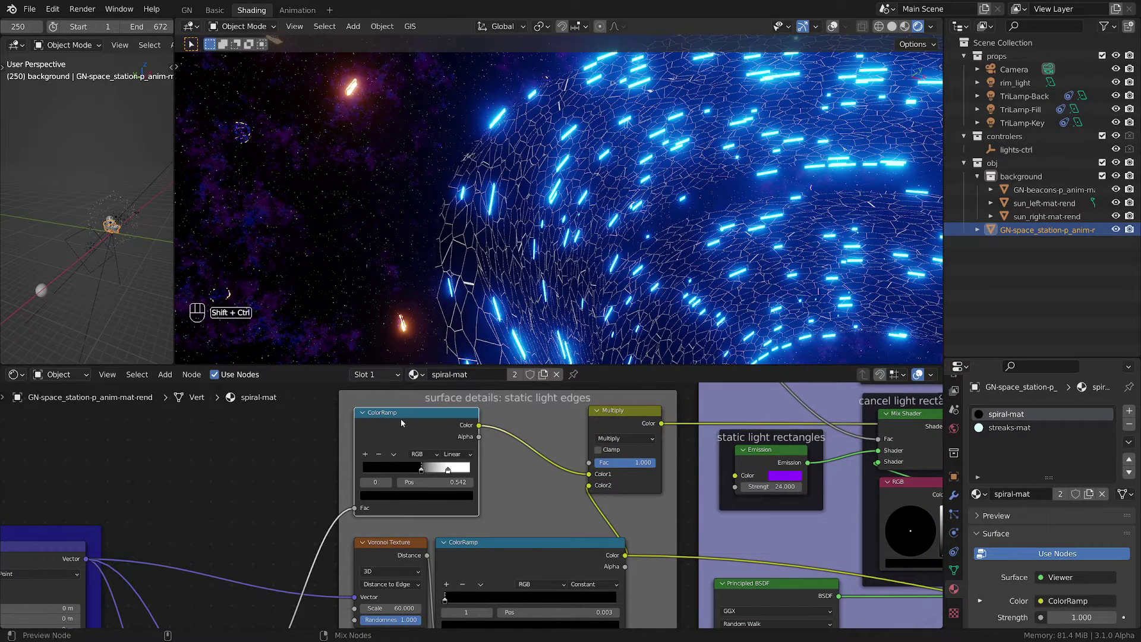
{"action": "scroll", "coordinate": [559, 212], "scroll_direction": "up", "scroll_amount": 1}
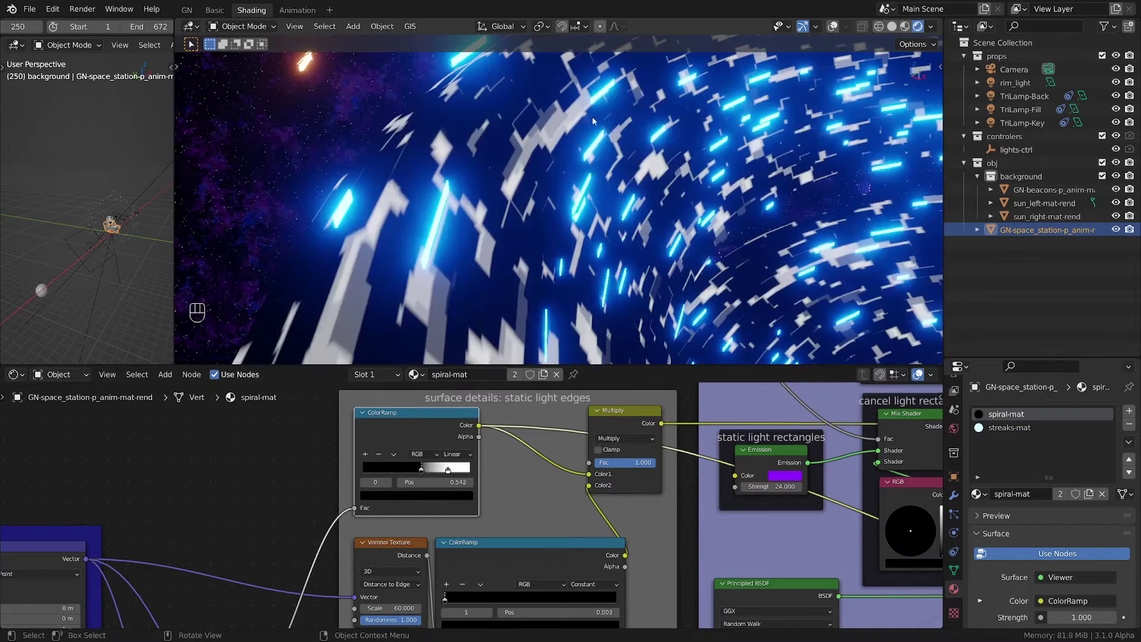
{"action": "left_click", "coordinate": [544, 550], "text": "ctrl+shift"}
{"action": "scroll", "coordinate": [642, 505], "scroll_direction": "up", "scroll_amount": 1}
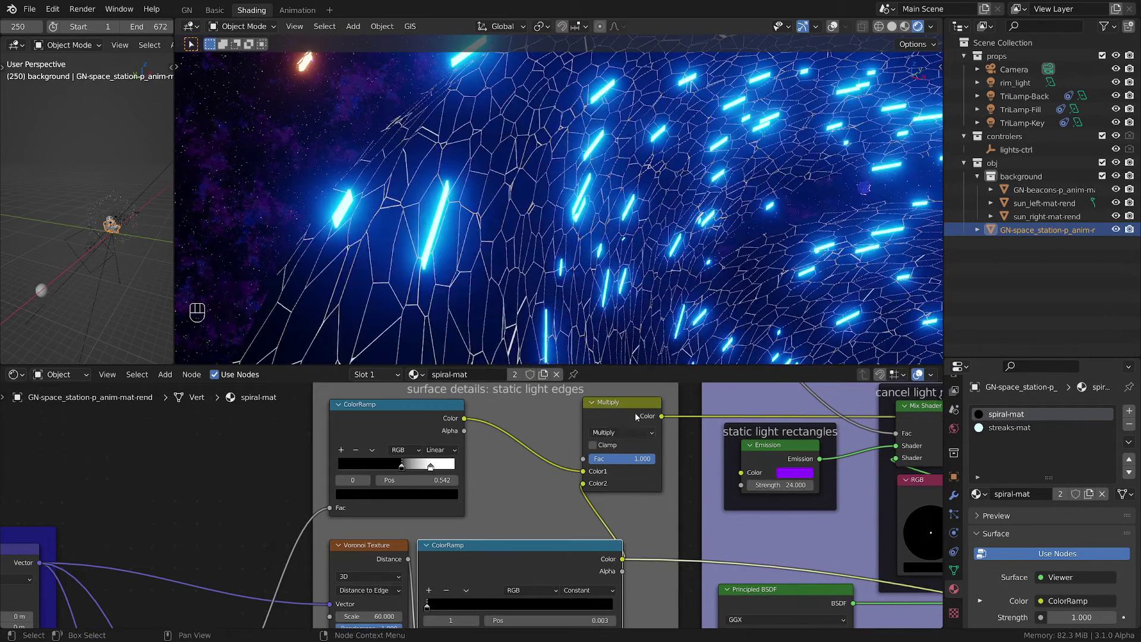
{"action": "left_click", "coordinate": [632, 413], "text": "ctrl+shift"}
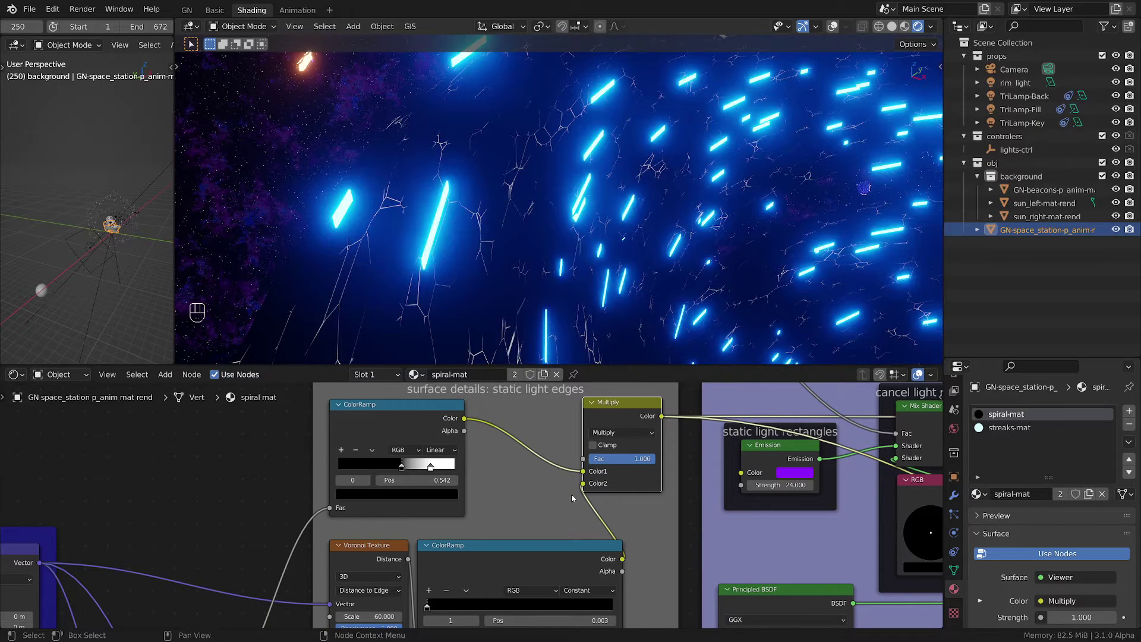
{"action": "scroll", "coordinate": [572, 494], "scroll_direction": "down", "scroll_amount": 2}
{"action": "scroll", "coordinate": [553, 507], "scroll_direction": "down", "scroll_amount": 2}
{"action": "scroll", "coordinate": [544, 514], "scroll_direction": "down", "scroll_amount": 1}
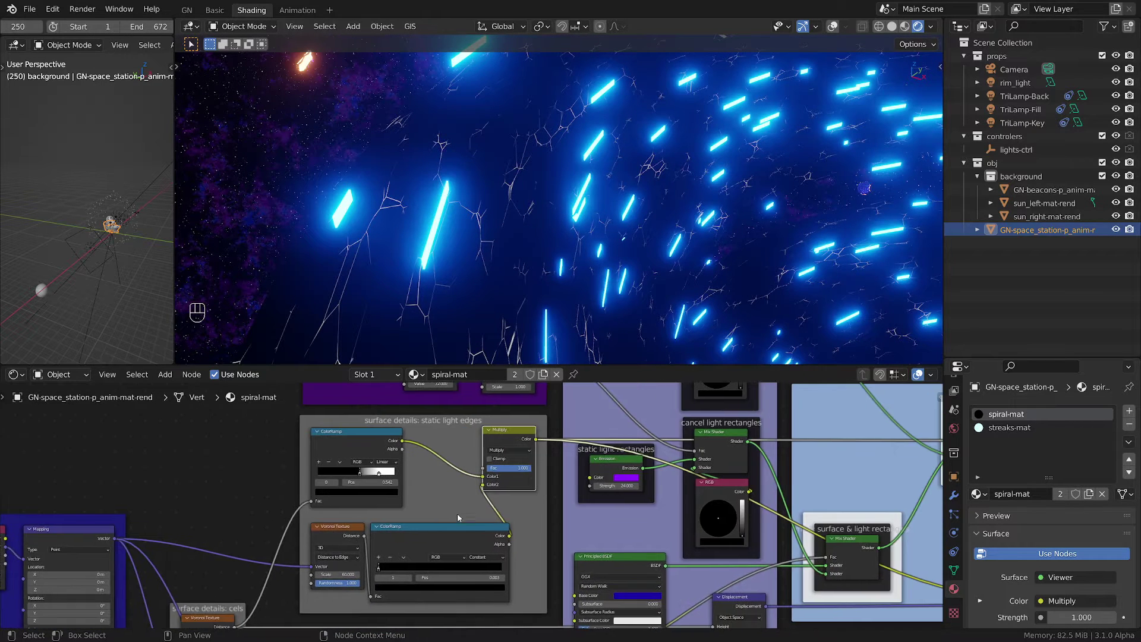
{"action": "scroll", "coordinate": [458, 520], "scroll_direction": "up", "scroll_amount": 2}
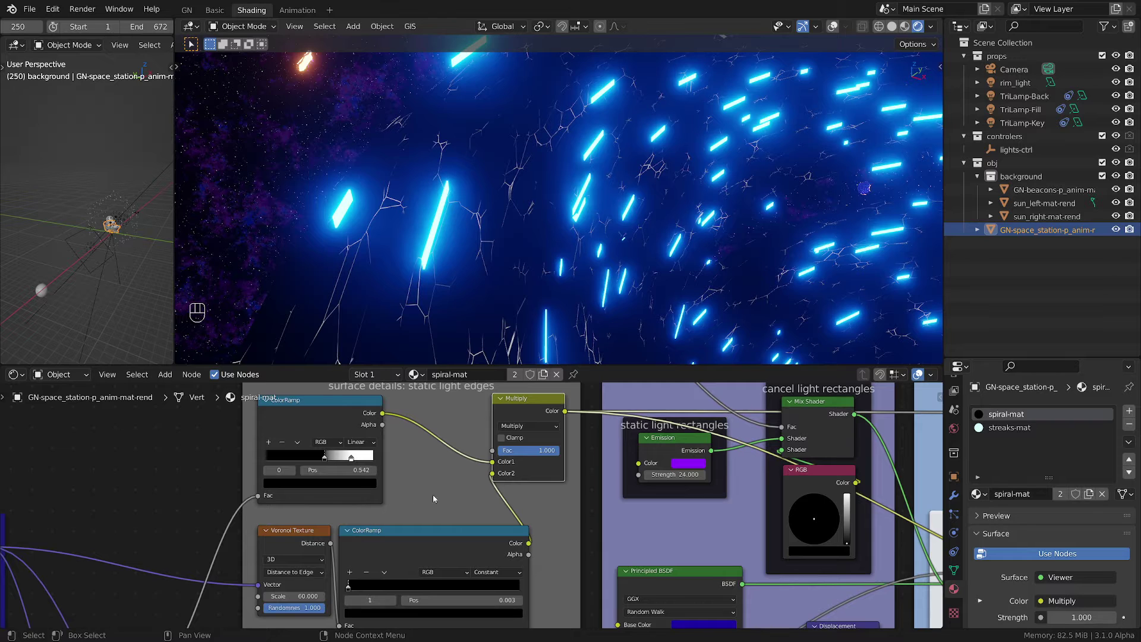
Step: Preview the static light edges ColorRamp, lower cell-edge ColorRamp and Multiply result again
{"action": "middle_click_drag", "start_coordinate": [436, 499], "coordinate": [517, 551]}
{"action": "left_click", "coordinate": [404, 462]}
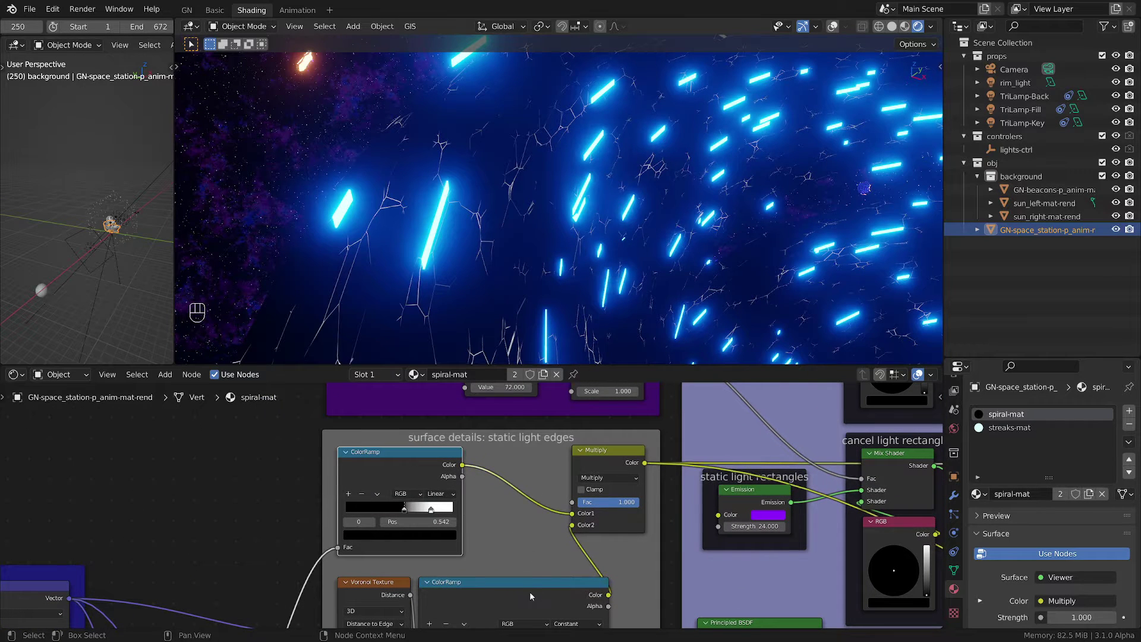
{"action": "left_click", "coordinate": [410, 466], "text": "ctrl+shift"}
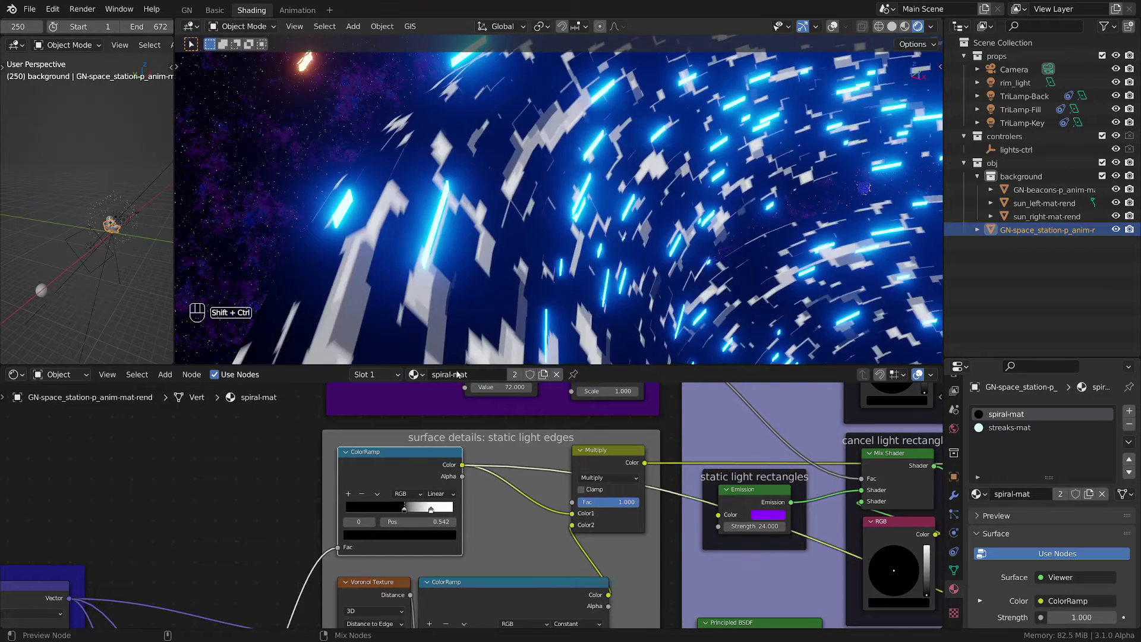
{"action": "middle_click_drag", "start_coordinate": [532, 507], "coordinate": [548, 393]}
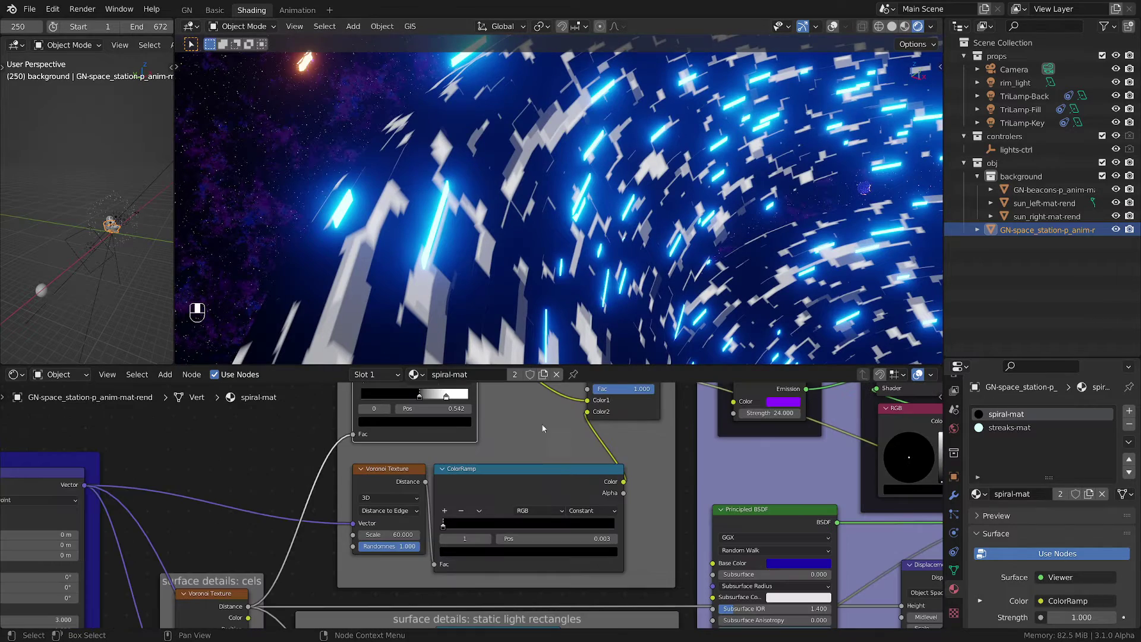
{"action": "left_click", "coordinate": [524, 478], "text": "ctrl+shift"}
{"action": "middle_click_drag", "start_coordinate": [539, 450], "coordinate": [494, 561]}
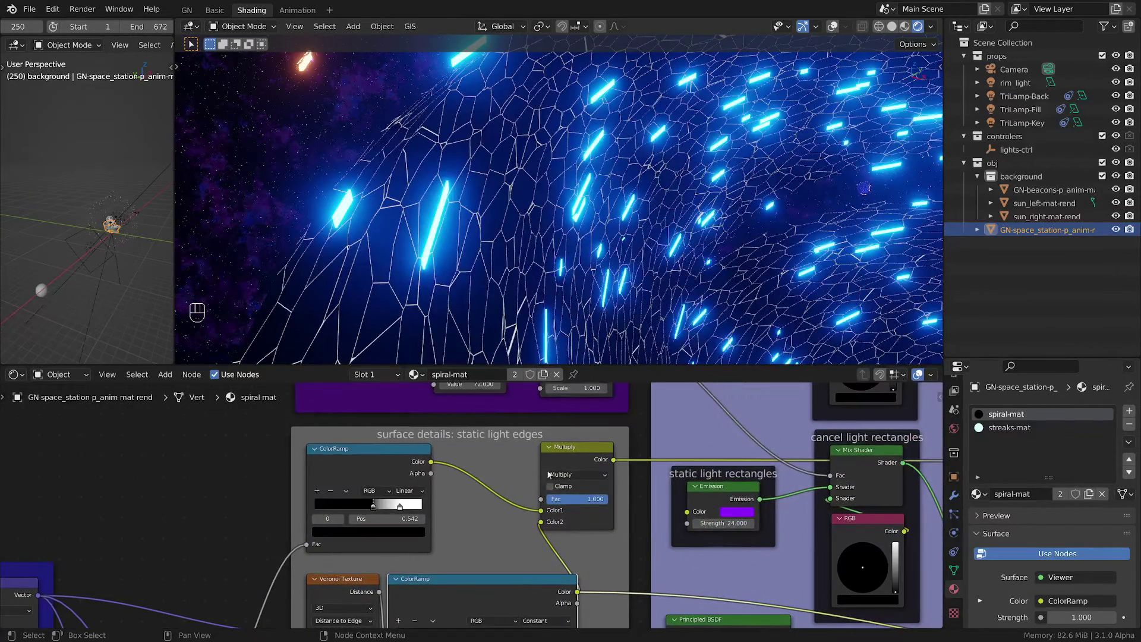
{"action": "left_click", "coordinate": [576, 452], "text": "ctrl+shift"}
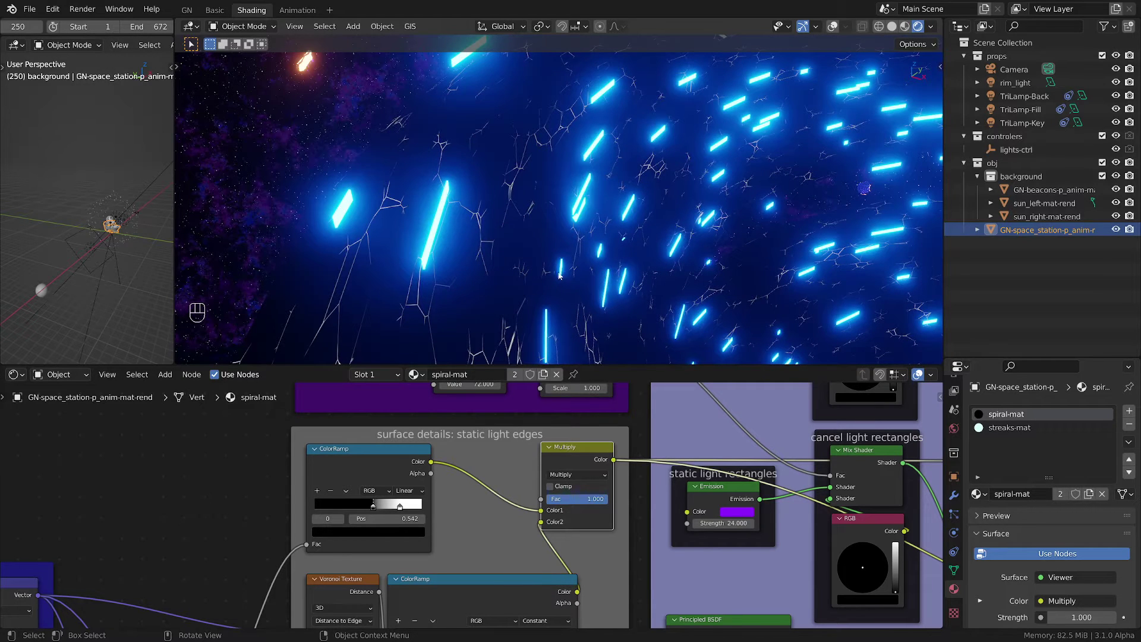
Step: Preview the raw Voronoi pattern, then settle on the cell-edge ColorRamp output
{"action": "mouse_move", "coordinate": [558, 274]}
{"action": "middle_mouse_down"}
{"action": "mouse_move", "coordinate": [486, 189]}
{"action": "mouse_move", "coordinate": [464, 224]}
{"action": "middle_mouse_up"}
{"action": "middle_click_drag", "start_coordinate": [312, 605], "coordinate": [435, 497]}
{"action": "left_click", "coordinate": [475, 484], "text": "ctrl+shift"}
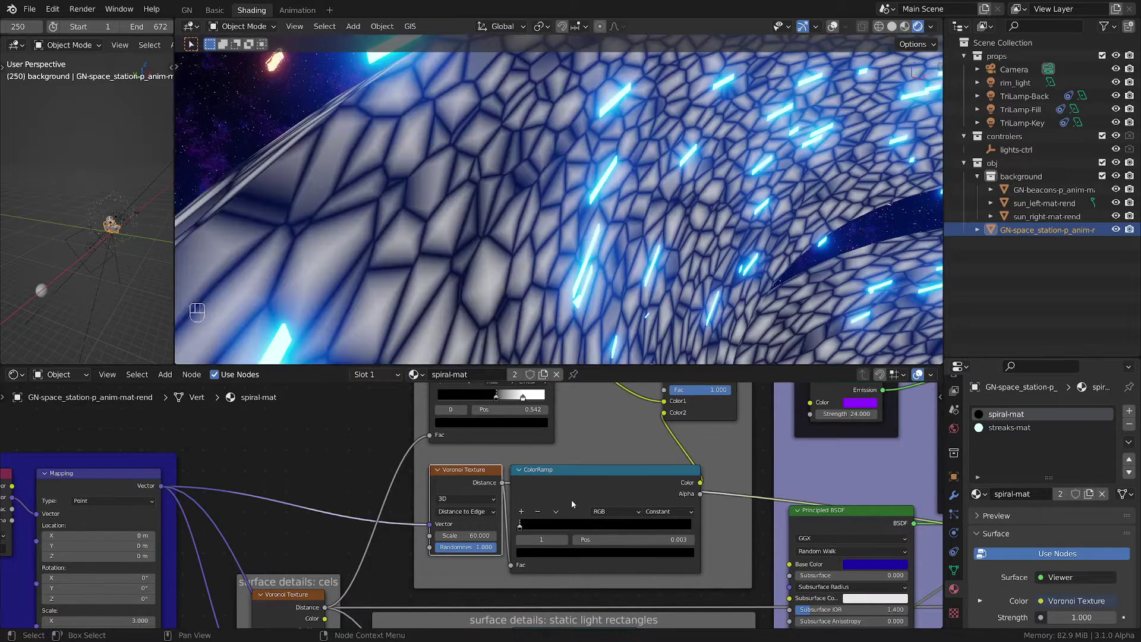
{"action": "left_click", "coordinate": [596, 484], "text": "ctrl+shift"}
Step: Preview the Voronoi pattern, then the upper ColorRamp's white blocky rectangles
{"action": "middle_click_drag", "start_coordinate": [594, 449], "coordinate": [577, 498]}
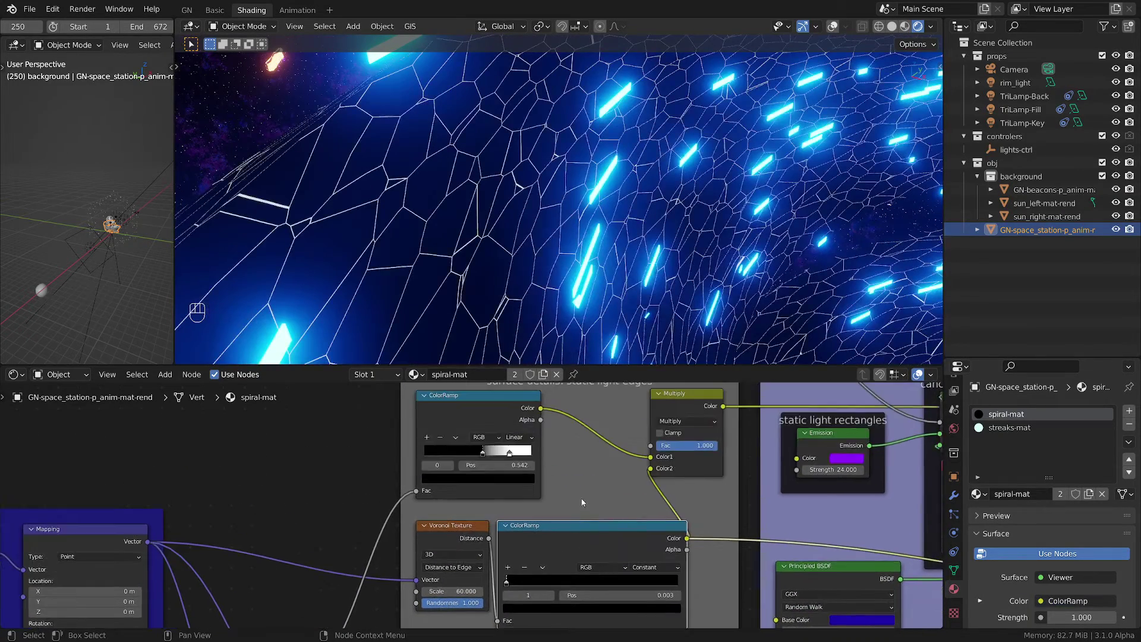
{"action": "scroll", "coordinate": [577, 499], "scroll_direction": "down", "scroll_amount": 3}
{"action": "scroll", "coordinate": [384, 549], "scroll_direction": "down", "scroll_amount": 2, "text": "ctrl+shift"}
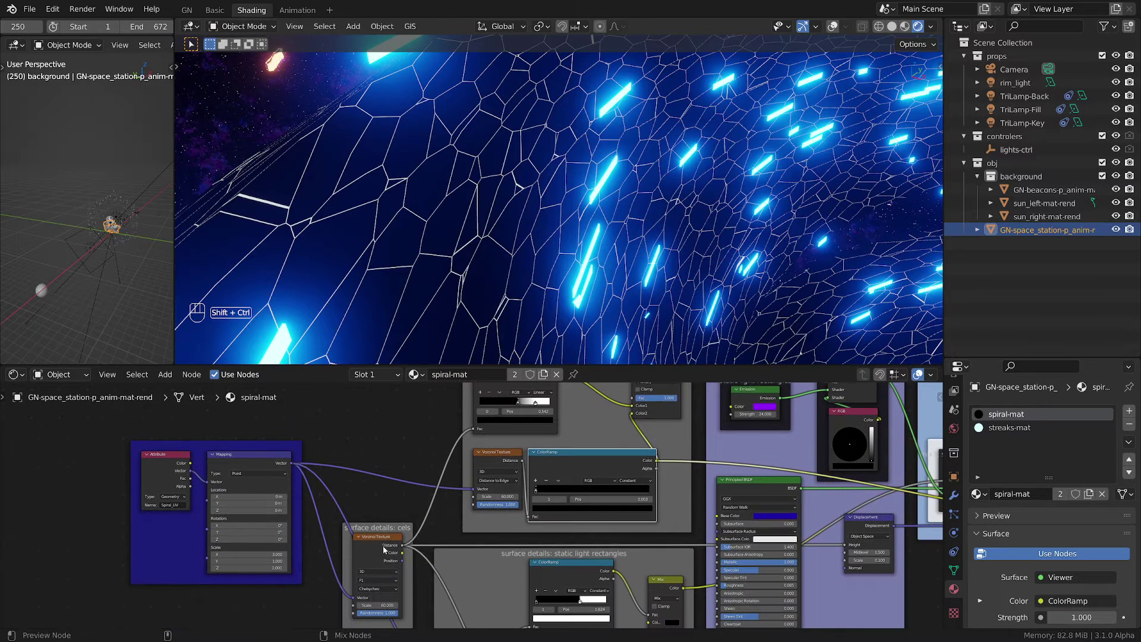
{"action": "left_click", "coordinate": [385, 549], "text": "ctrl+shift"}
{"action": "mouse_move", "coordinate": [584, 420]}
{"action": "middle_mouse_down"}
{"action": "mouse_move", "coordinate": [510, 504]}
{"action": "mouse_move", "coordinate": [511, 525]}
{"action": "middle_mouse_up"}
{"action": "left_click", "coordinate": [510, 505], "text": "ctrl+shift"}
{"action": "scroll", "coordinate": [517, 509], "scroll_direction": "up", "scroll_amount": 1}
{"action": "scroll", "coordinate": [511, 525], "scroll_direction": "up", "scroll_amount": 1}
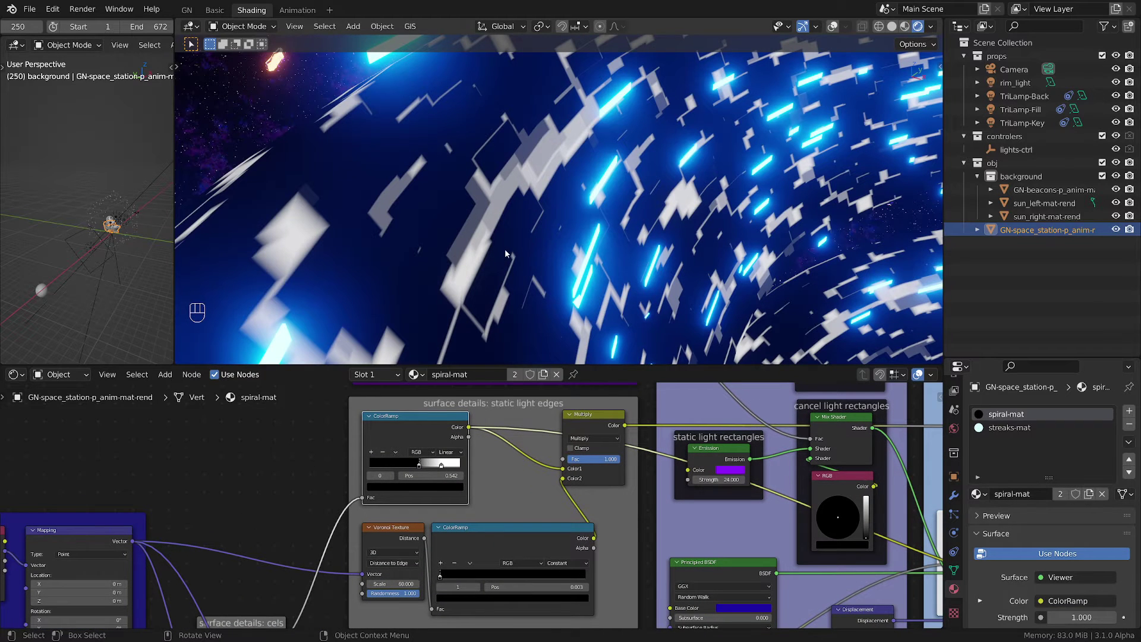
{"action": "mouse_move", "coordinate": [564, 519]}
{"action": "middle_mouse_down"}
{"action": "mouse_move", "coordinate": [392, 524]}
{"action": "mouse_move", "coordinate": [349, 552]}
{"action": "middle_mouse_up"}
{"action": "scroll", "coordinate": [391, 524], "scroll_direction": "down", "scroll_amount": 1}
{"action": "scroll", "coordinate": [412, 551], "scroll_direction": "down", "scroll_amount": 2}
{"action": "scroll", "coordinate": [349, 551], "scroll_direction": "up", "scroll_amount": 1}
{"action": "scroll", "coordinate": [349, 551], "scroll_direction": "up", "scroll_amount": 1}
Step: Inspect spiral-mat's light-edge Emission, get frame and speed nodes, then preview the final Mix Shader
{"action": "middle_click_drag", "start_coordinate": [616, 509], "coordinate": [554, 529]}
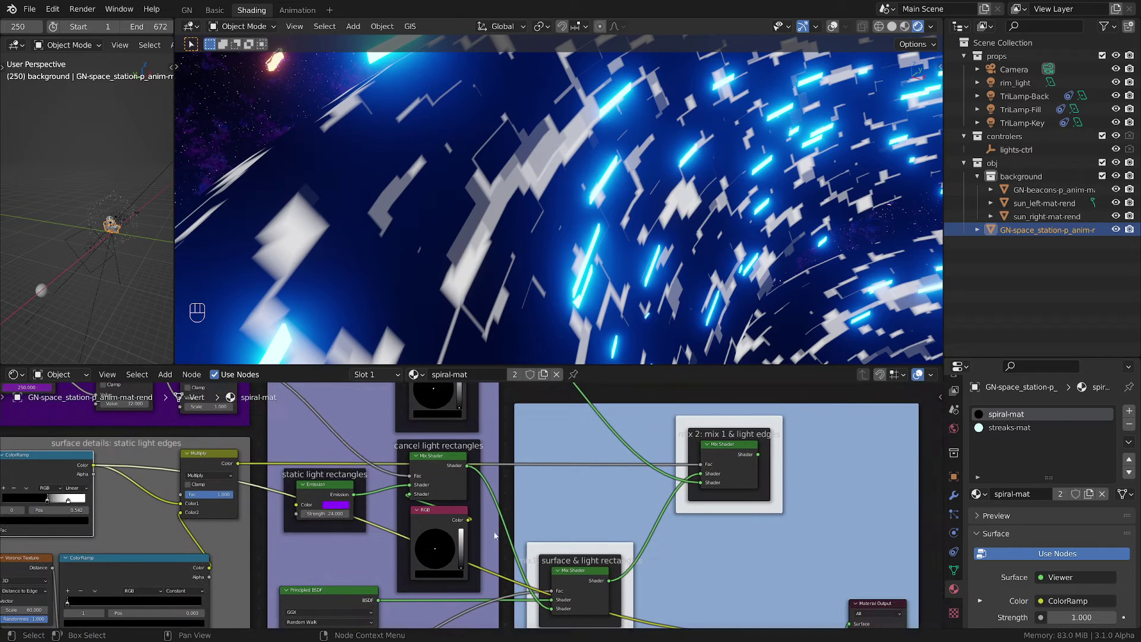
{"action": "mouse_move", "coordinate": [656, 529]}
{"action": "middle_mouse_down"}
{"action": "mouse_move", "coordinate": [514, 458]}
{"action": "mouse_move", "coordinate": [602, 511]}
{"action": "middle_mouse_up"}
{"action": "scroll", "coordinate": [513, 458], "scroll_direction": "up", "scroll_amount": 1}
{"action": "scroll", "coordinate": [602, 511], "scroll_direction": "up", "scroll_amount": 2}
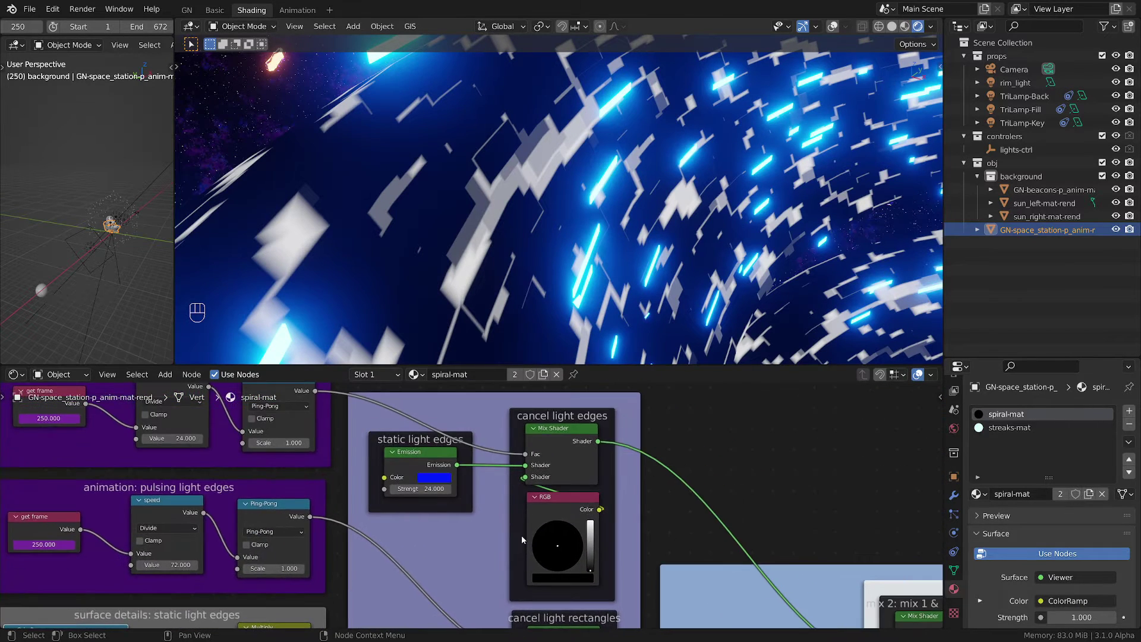
{"action": "mouse_move", "coordinate": [522, 536]}
{"action": "middle_mouse_down"}
{"action": "mouse_move", "coordinate": [629, 448]}
{"action": "mouse_move", "coordinate": [652, 456]}
{"action": "middle_mouse_up"}
{"action": "scroll", "coordinate": [585, 492], "scroll_direction": "down", "scroll_amount": 2}
{"action": "scroll", "coordinate": [627, 448], "scroll_direction": "up", "scroll_amount": 1}
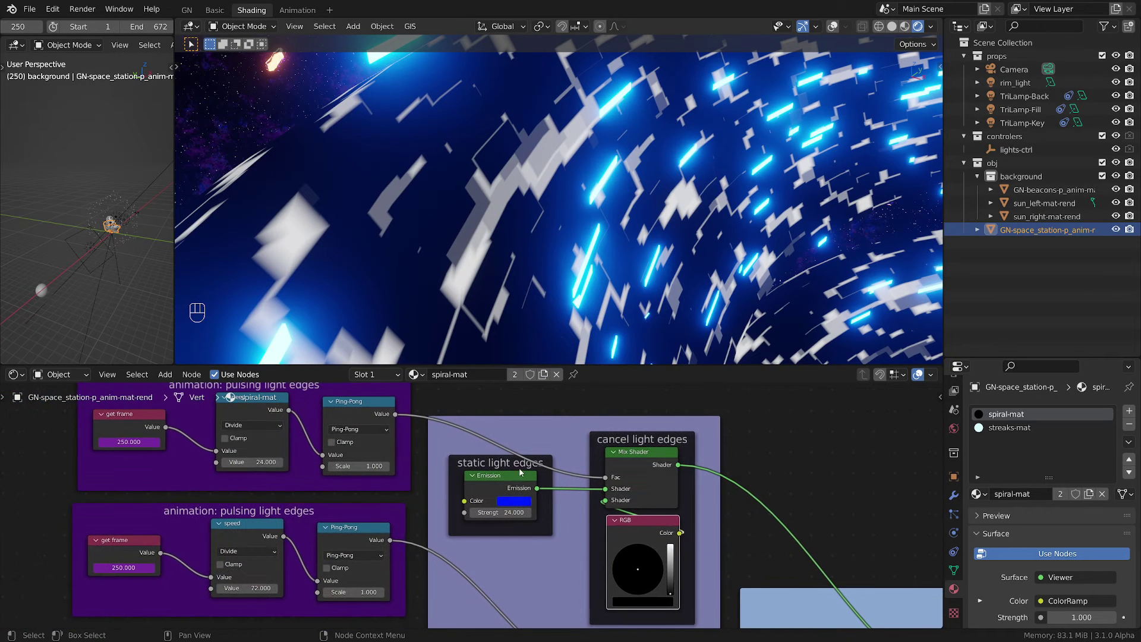
{"action": "left_click", "coordinate": [508, 486]}
{"action": "scroll", "coordinate": [468, 480], "scroll_direction": "left", "scroll_amount": 2}
{"action": "scroll", "coordinate": [359, 532], "scroll_direction": "left", "scroll_amount": 2}
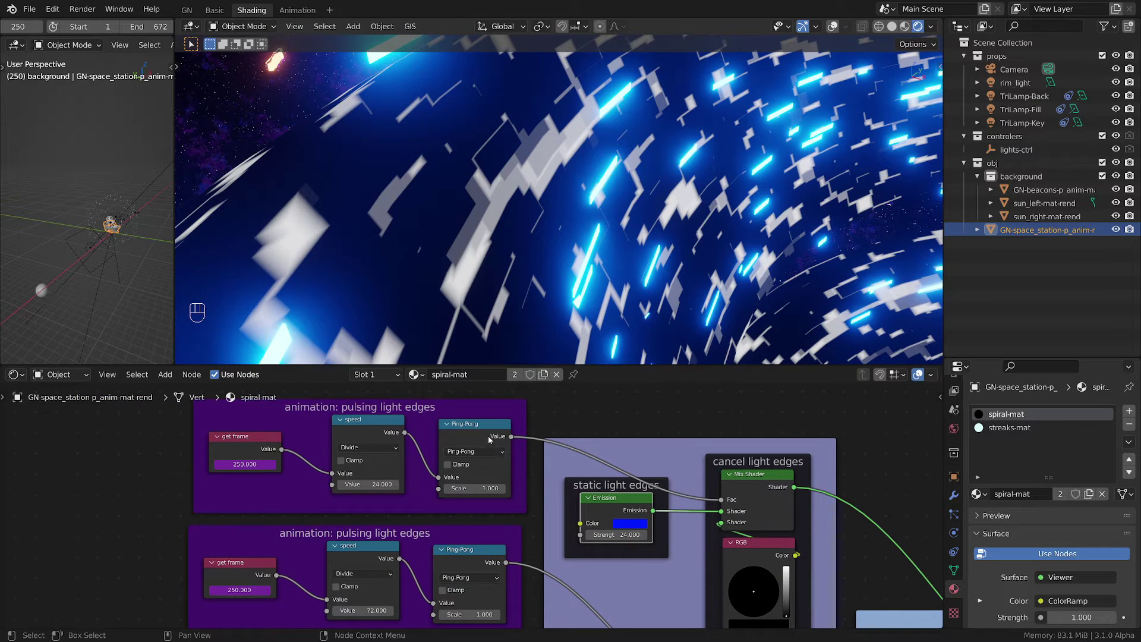
{"action": "left_click", "coordinate": [276, 459]}
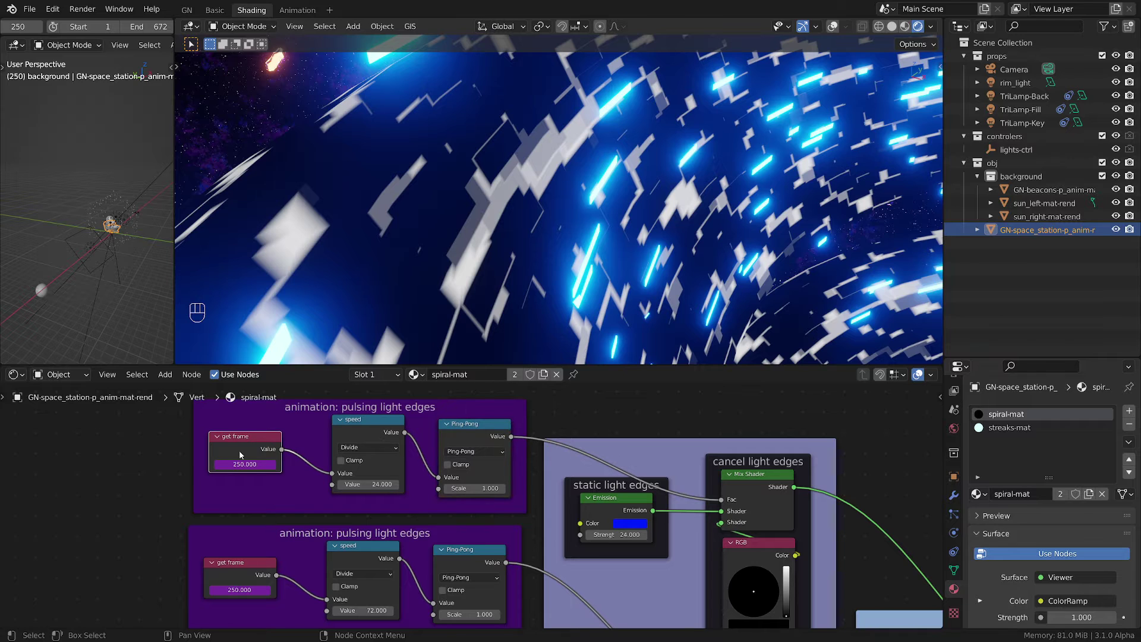
{"action": "left_click", "coordinate": [365, 435]}
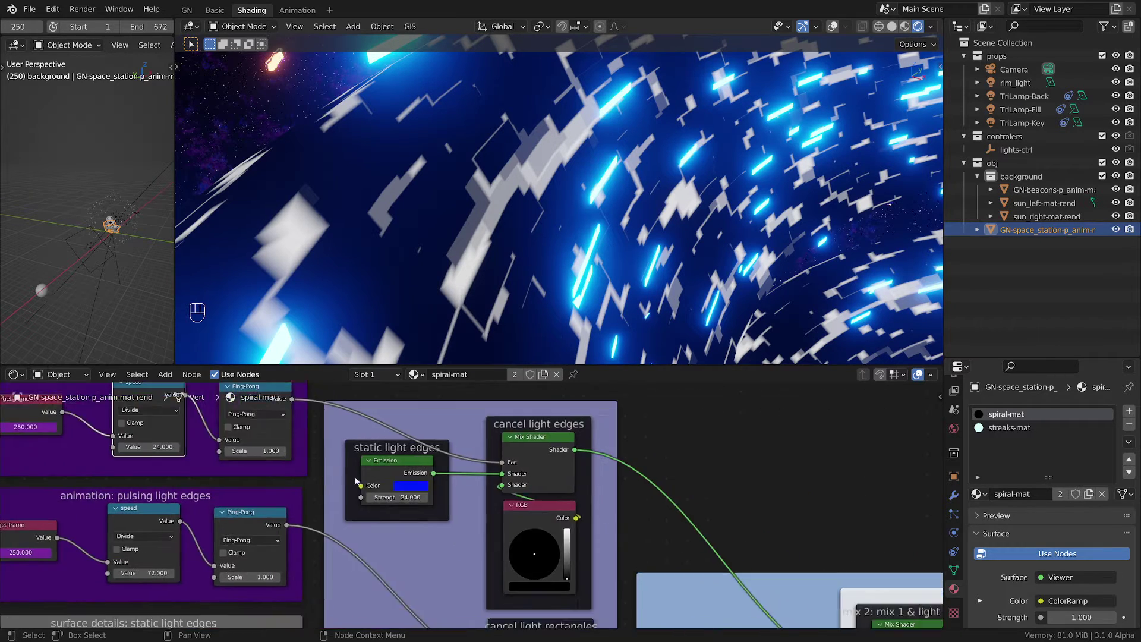
{"action": "scroll", "coordinate": [720, 522], "scroll_direction": "down", "scroll_amount": 3}
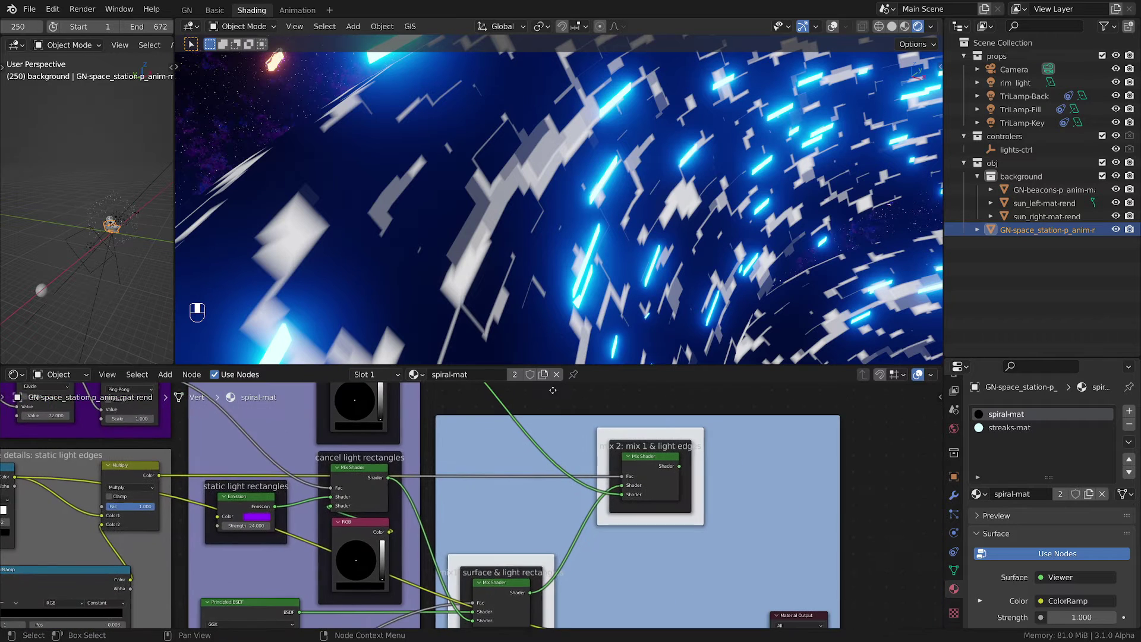
{"action": "scroll", "coordinate": [653, 483], "scroll_direction": "down", "scroll_amount": 2}
{"action": "left_click", "coordinate": [649, 471], "text": "ctrl+shift"}
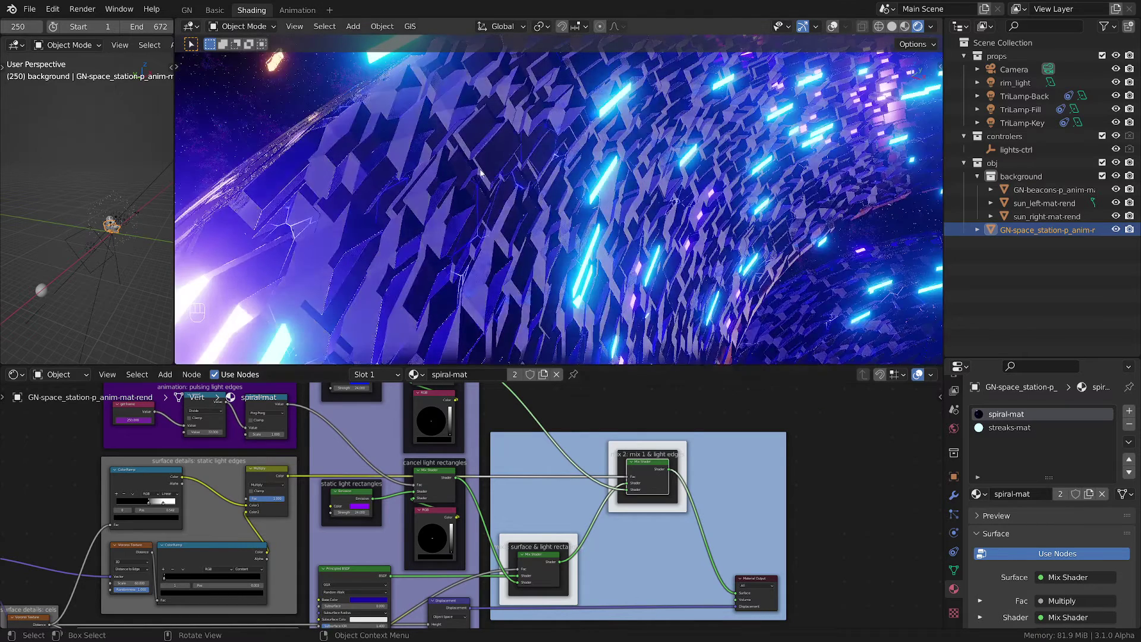
Step: Orbit the rendered view across the station's surface while its blue-and-purple shader resolves
{"action": "mouse_move", "coordinate": [539, 190]}
{"action": "middle_mouse_down"}
{"action": "mouse_move", "coordinate": [500, 174]}
{"action": "mouse_move", "coordinate": [672, 142]}
{"action": "middle_mouse_up"}
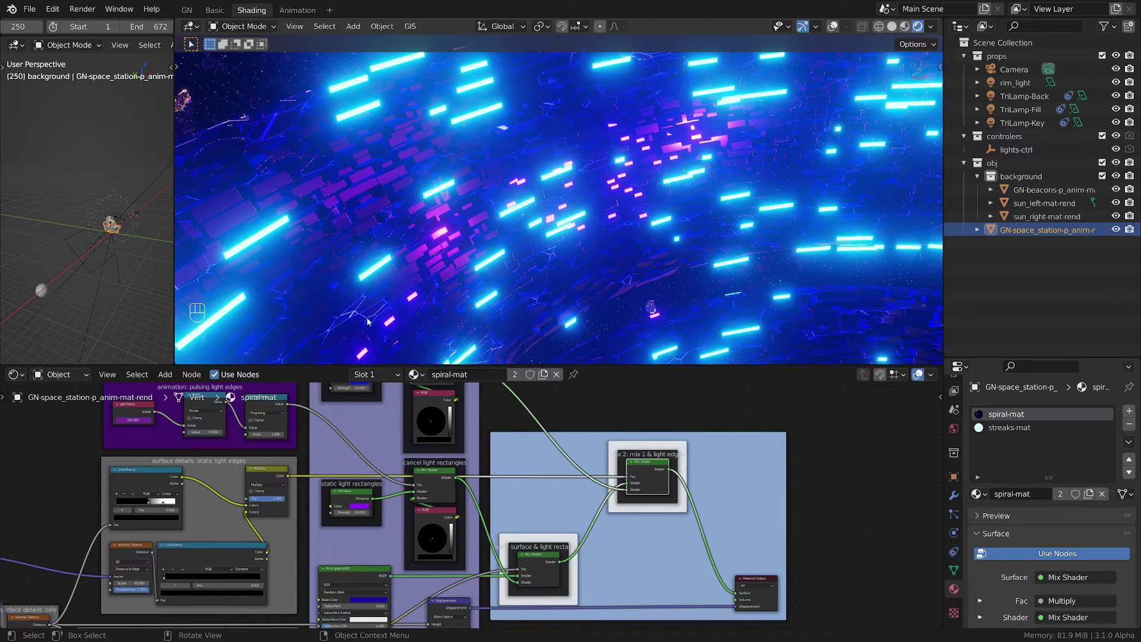
{"action": "scroll", "coordinate": [611, 482], "scroll_direction": "down", "scroll_amount": 1}
{"action": "scroll", "coordinate": [612, 480], "scroll_direction": "down", "scroll_amount": 1}
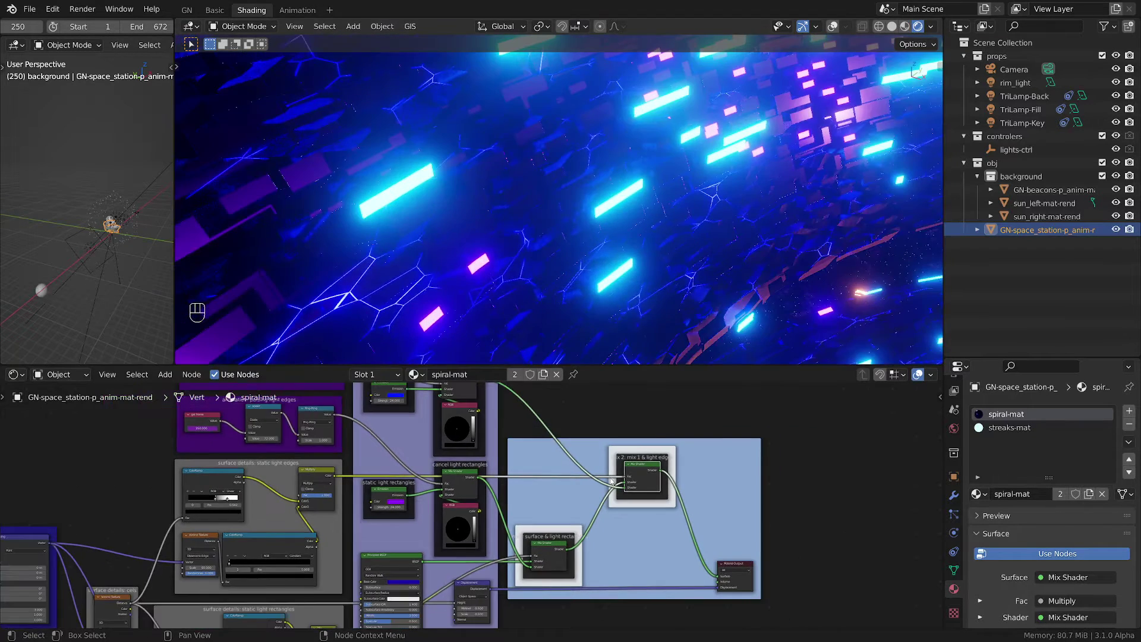
{"action": "scroll", "coordinate": [611, 481], "scroll_direction": "down", "scroll_amount": 2}
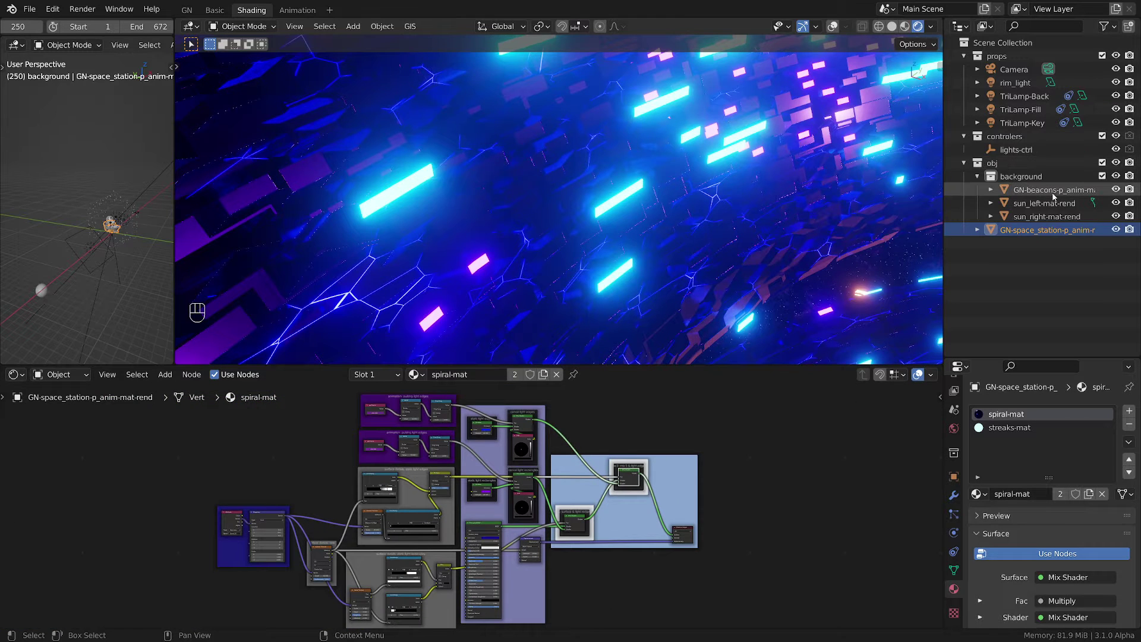
{"action": "left_click", "coordinate": [831, 331]}
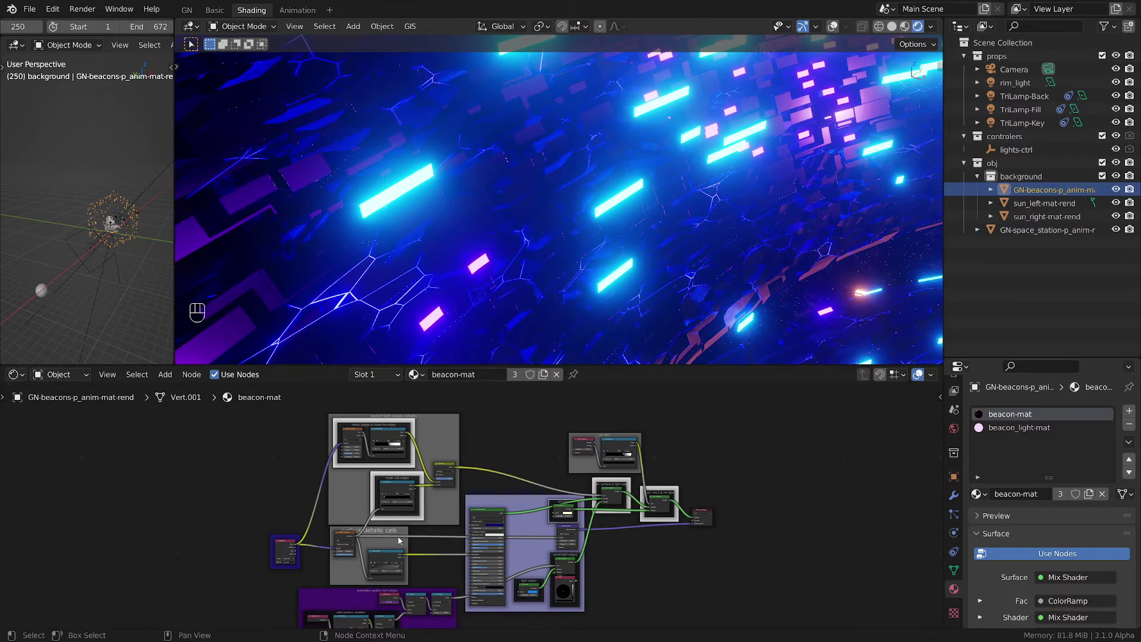
{"action": "scroll", "coordinate": [407, 536], "scroll_direction": "up", "scroll_amount": 2}
{"action": "key", "text": "ctrl+space"}
{"action": "scroll", "coordinate": [497, 495], "scroll_direction": "up", "scroll_amount": 2}
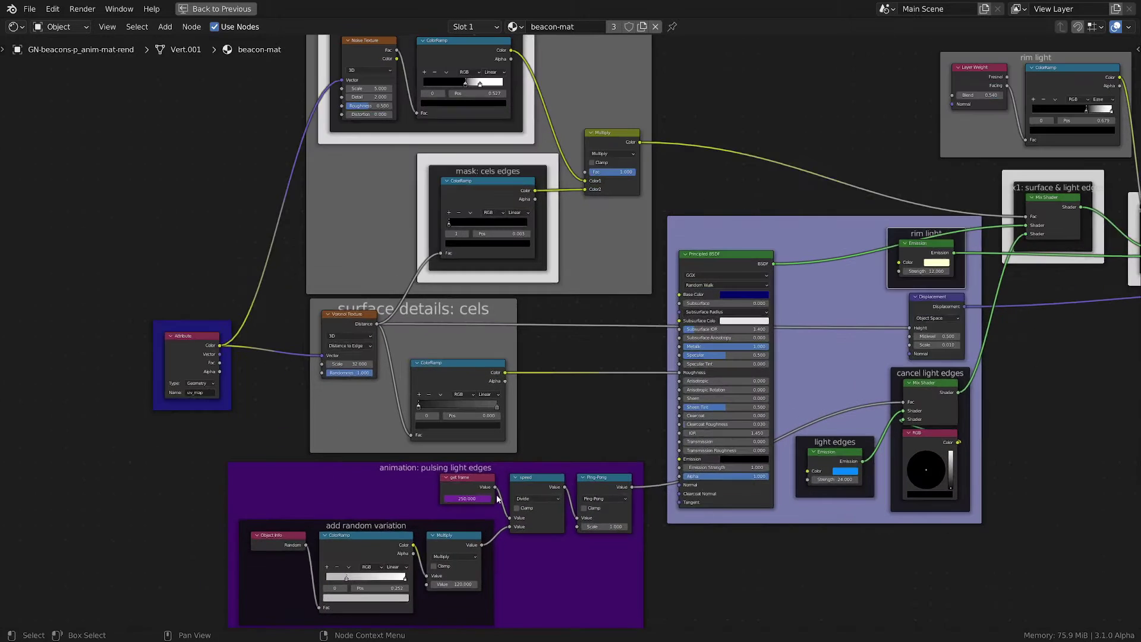
{"action": "scroll", "coordinate": [584, 404], "scroll_direction": "down", "scroll_amount": 1}
{"action": "scroll", "coordinate": [553, 411], "scroll_direction": "down", "scroll_amount": 1}
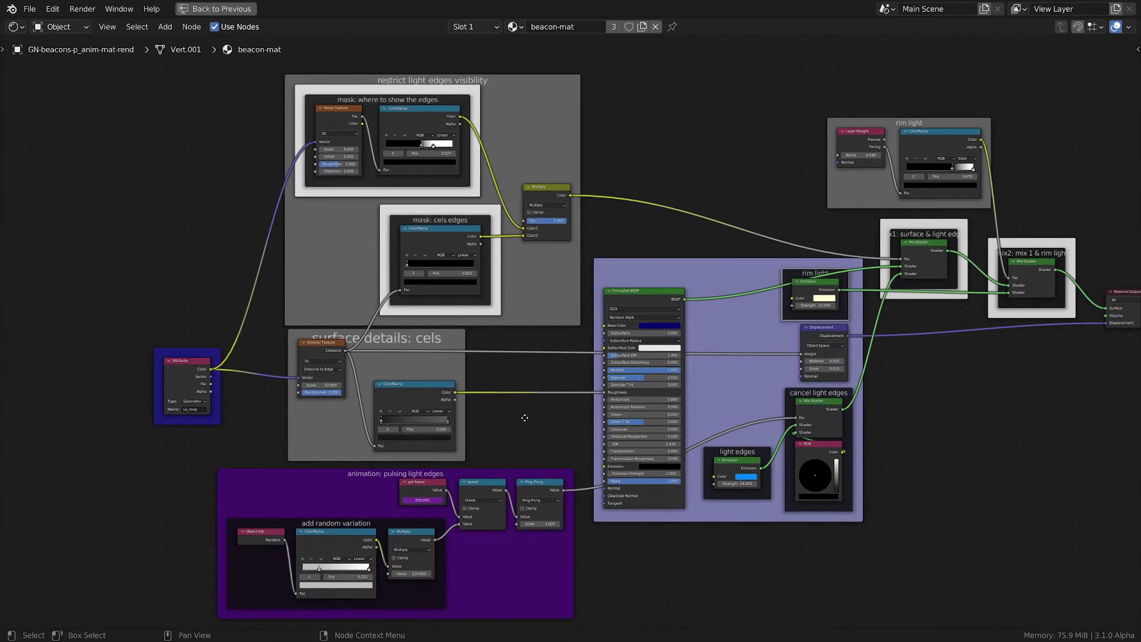
{"action": "scroll", "coordinate": [499, 417], "scroll_direction": "down", "scroll_amount": 1}
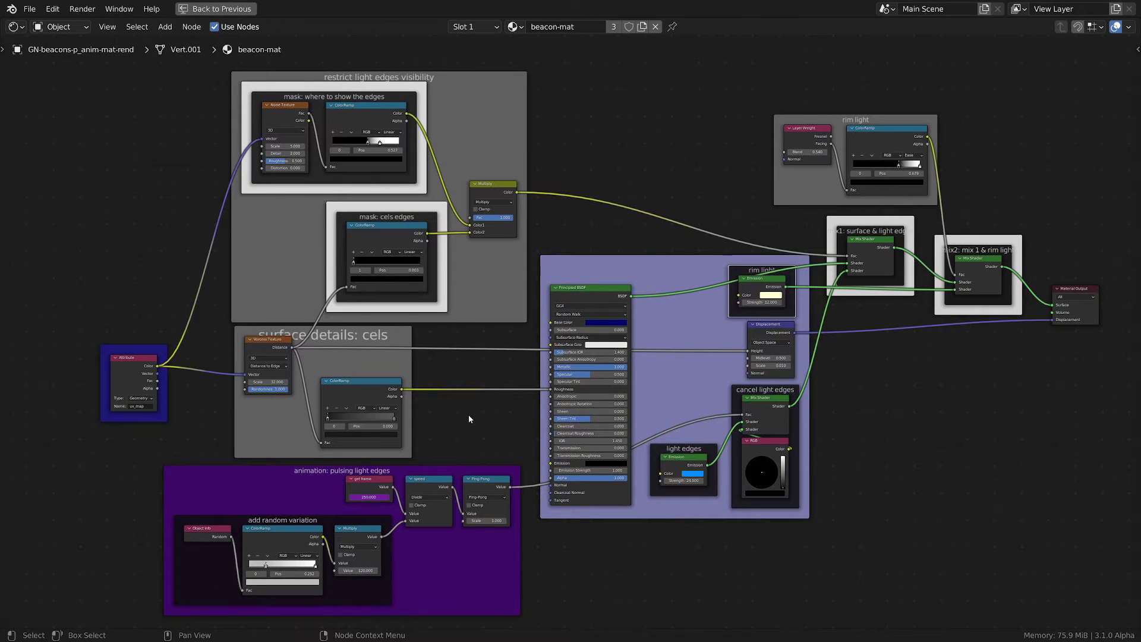
{"action": "scroll", "coordinate": [470, 413], "scroll_direction": "up", "scroll_amount": 2}
{"action": "middle_click_drag", "start_coordinate": [982, 413], "coordinate": [783, 479]}
{"action": "scroll", "coordinate": [784, 479], "scroll_direction": "down", "scroll_amount": 1}
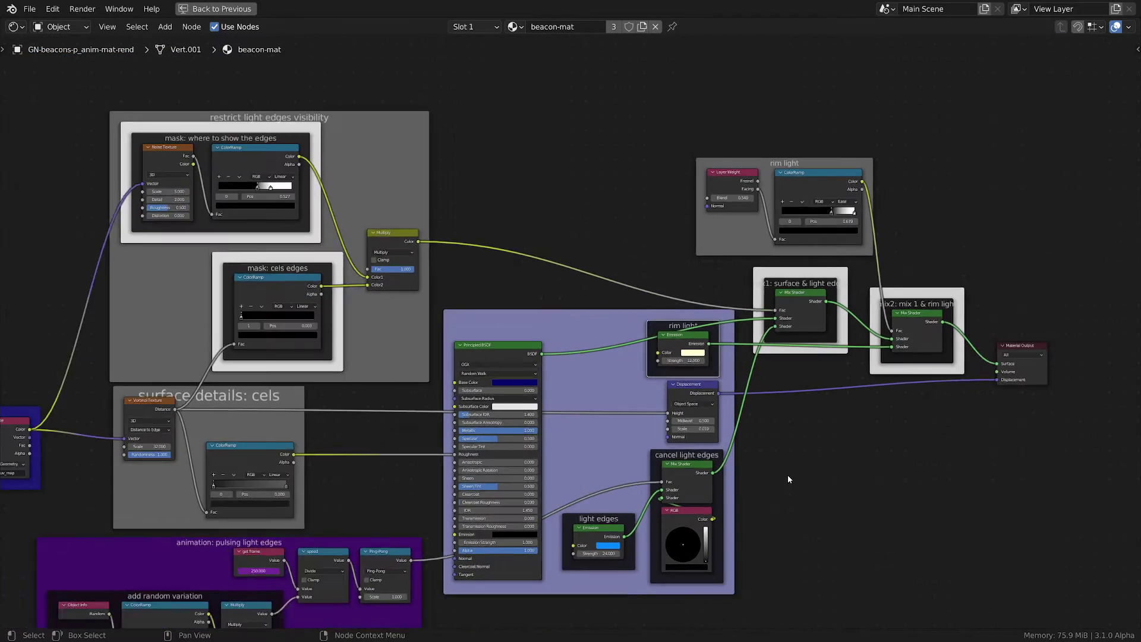
{"action": "scroll", "coordinate": [509, 476], "scroll_direction": "up", "scroll_amount": 1, "text": "ctrl"}
{"action": "scroll", "coordinate": [582, 389], "scroll_direction": "up", "scroll_amount": 3, "text": "ctrl"}
Step: Restore the node editor layout and orbit toward the ring, sun and particle trails
{"action": "key", "text": "ctrl+space"}
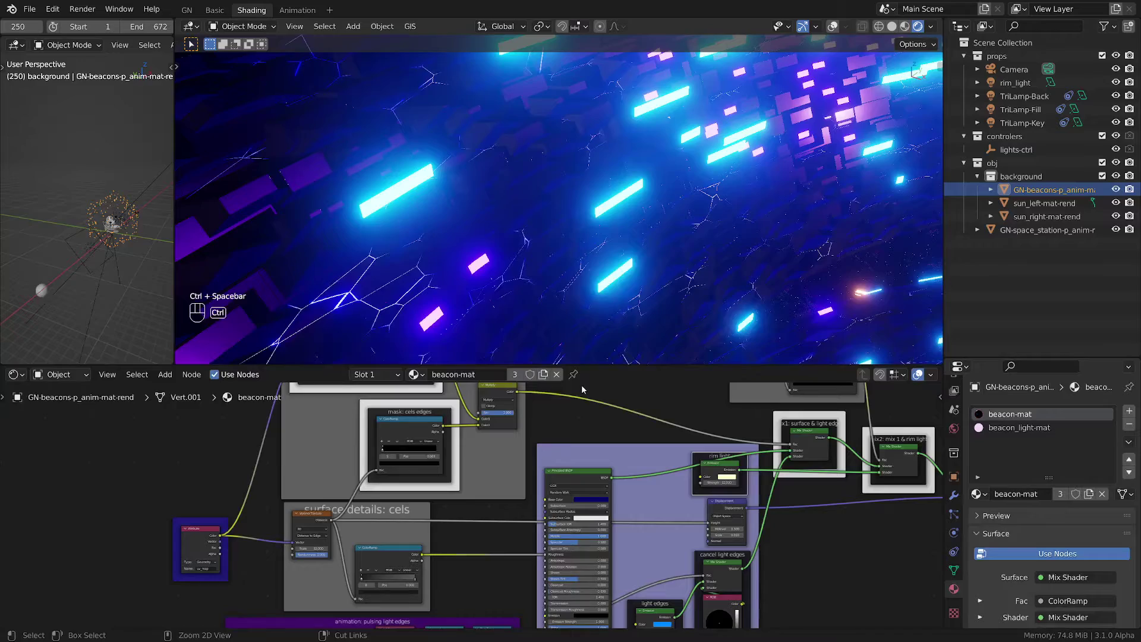
{"action": "scroll", "coordinate": [419, 507], "scroll_direction": "down", "scroll_amount": 2}
{"action": "scroll", "coordinate": [420, 507], "scroll_direction": "down", "scroll_amount": 1}
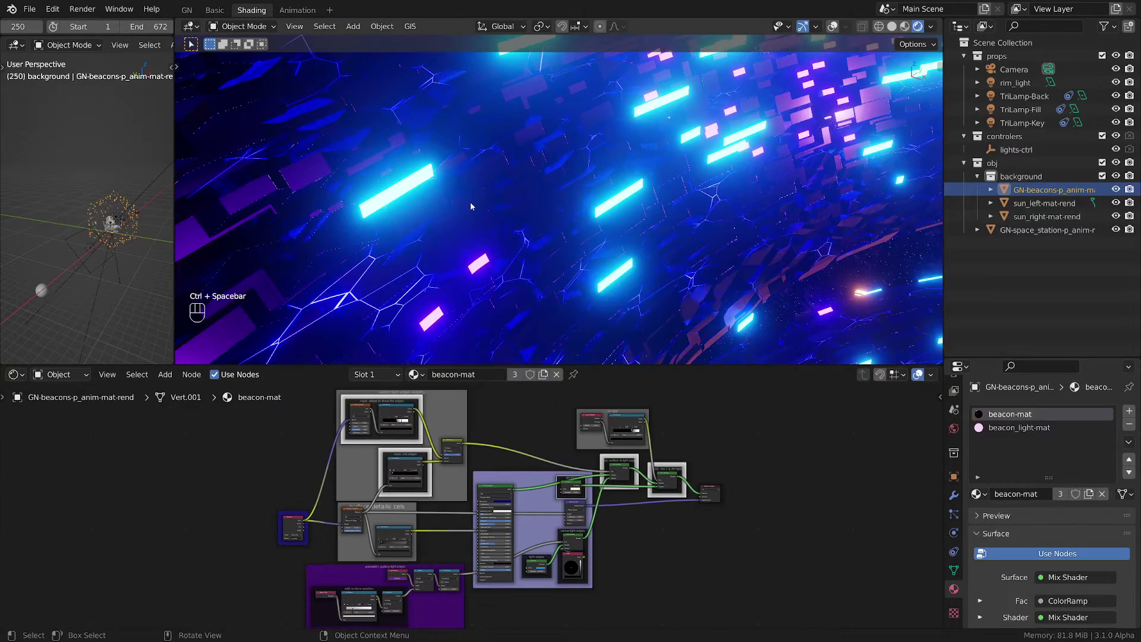
{"action": "scroll", "coordinate": [471, 202], "scroll_direction": "down", "scroll_amount": 5}
{"action": "scroll", "coordinate": [473, 203], "scroll_direction": "down", "scroll_amount": 5}
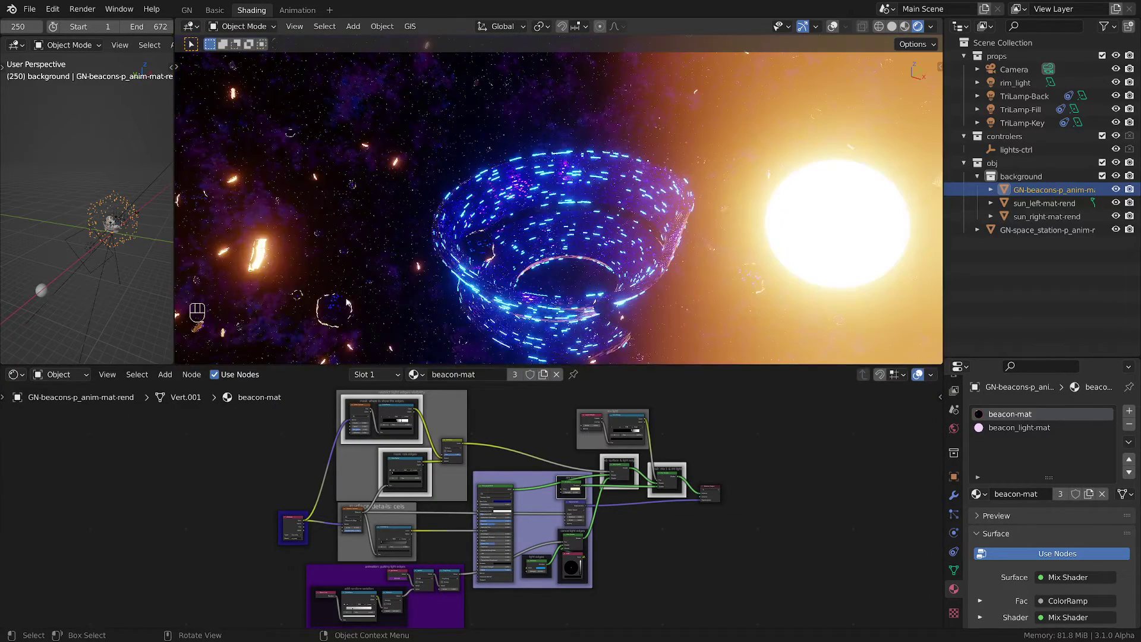
{"action": "middle_click_drag", "start_coordinate": [341, 264], "coordinate": [385, 283]}
{"action": "scroll", "coordinate": [388, 265], "scroll_direction": "down", "scroll_amount": 2}
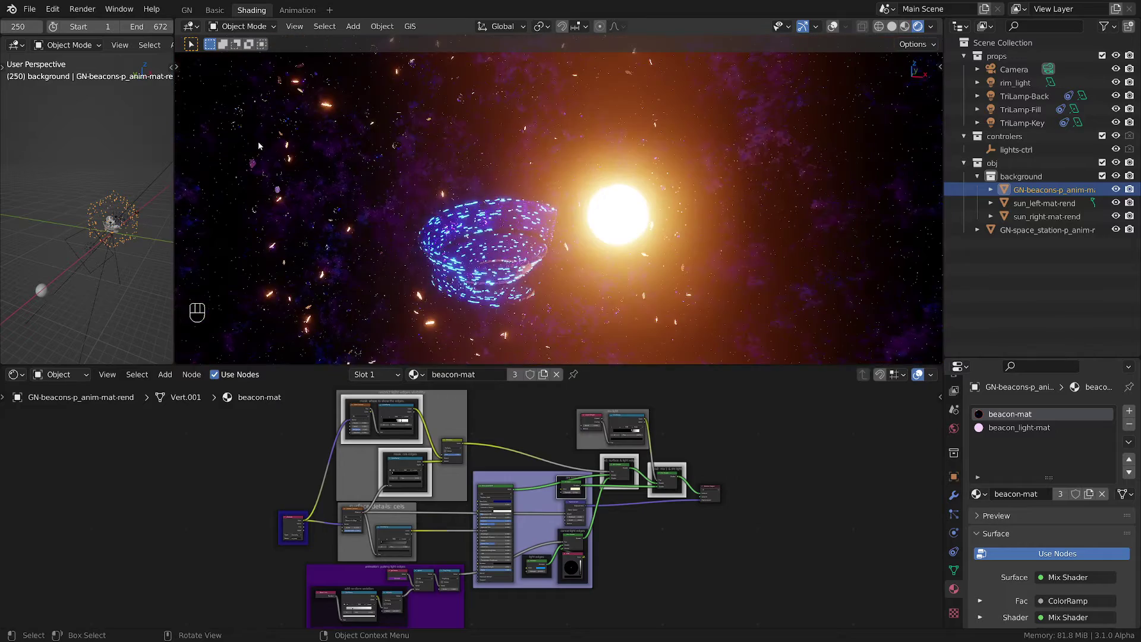
{"action": "scroll", "coordinate": [295, 178], "scroll_direction": "up", "scroll_amount": 2}
{"action": "scroll", "coordinate": [335, 214], "scroll_direction": "up", "scroll_amount": 3}
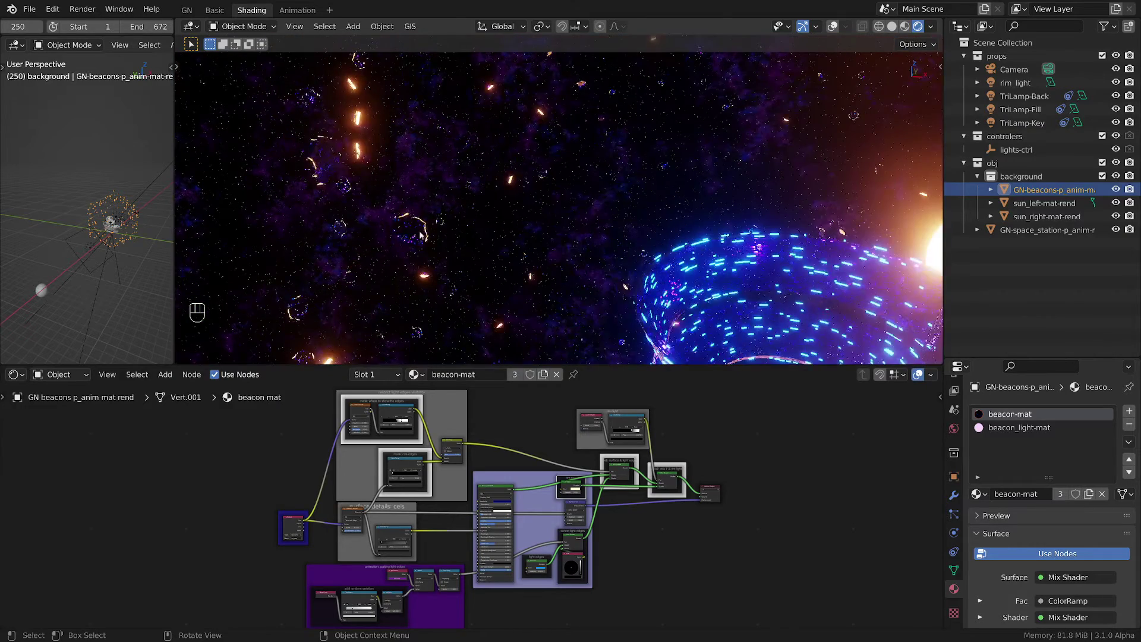
{"action": "middle_click_drag", "start_coordinate": [347, 229], "coordinate": [427, 230]}
{"action": "scroll", "coordinate": [428, 230], "scroll_direction": "up", "scroll_amount": 2}
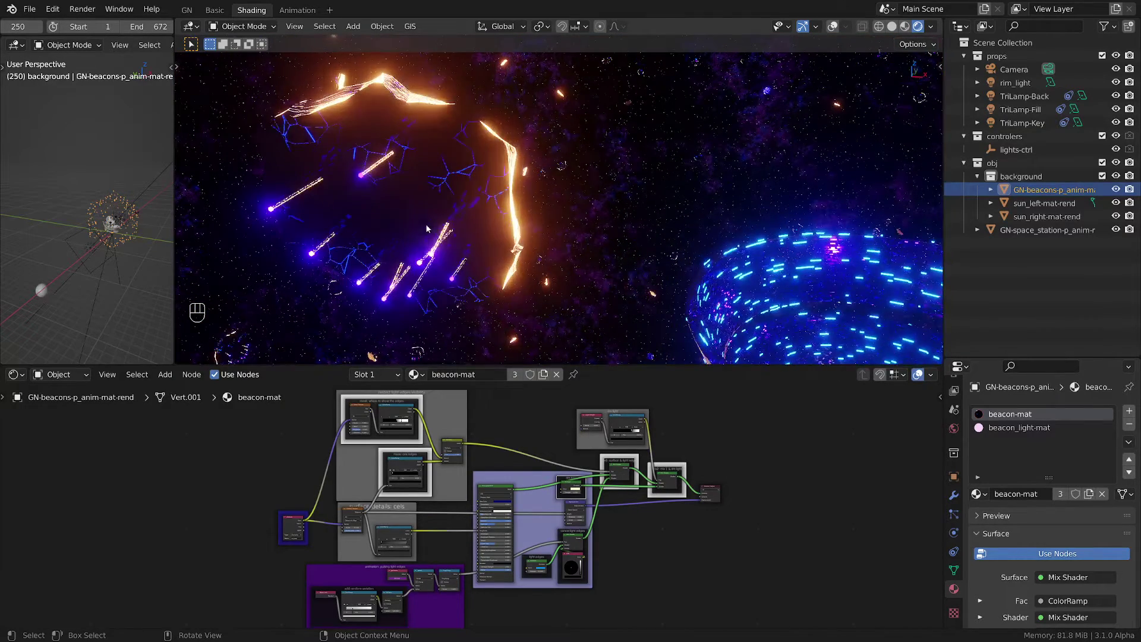
Step: Show beacon_light-mat's nodes and inspect its get frame, speed and Ping-Pong animation nodes
{"action": "left_click", "coordinate": [1020, 429]}
{"action": "scroll", "coordinate": [438, 515], "scroll_direction": "up", "scroll_amount": 2}
{"action": "scroll", "coordinate": [484, 538], "scroll_direction": "up", "scroll_amount": 1}
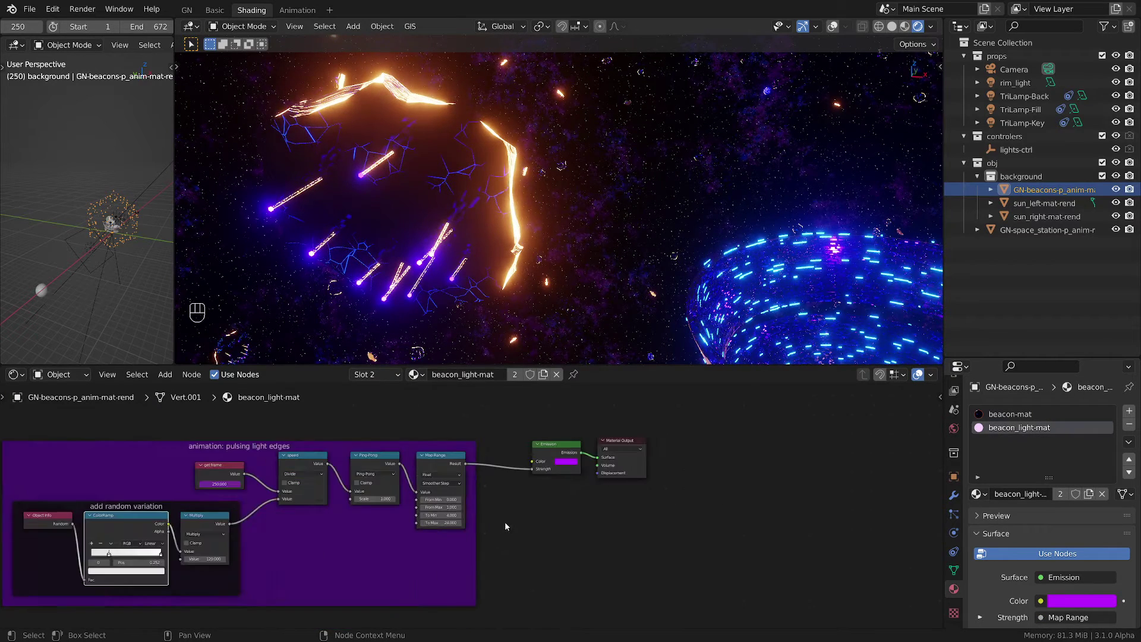
{"action": "scroll", "coordinate": [505, 522], "scroll_direction": "up", "scroll_amount": 1}
{"action": "scroll", "coordinate": [535, 517], "scroll_direction": "up", "scroll_amount": 1}
{"action": "scroll", "coordinate": [662, 533], "scroll_direction": "down", "scroll_amount": 1}
{"action": "scroll", "coordinate": [527, 541], "scroll_direction": "down", "scroll_amount": 1}
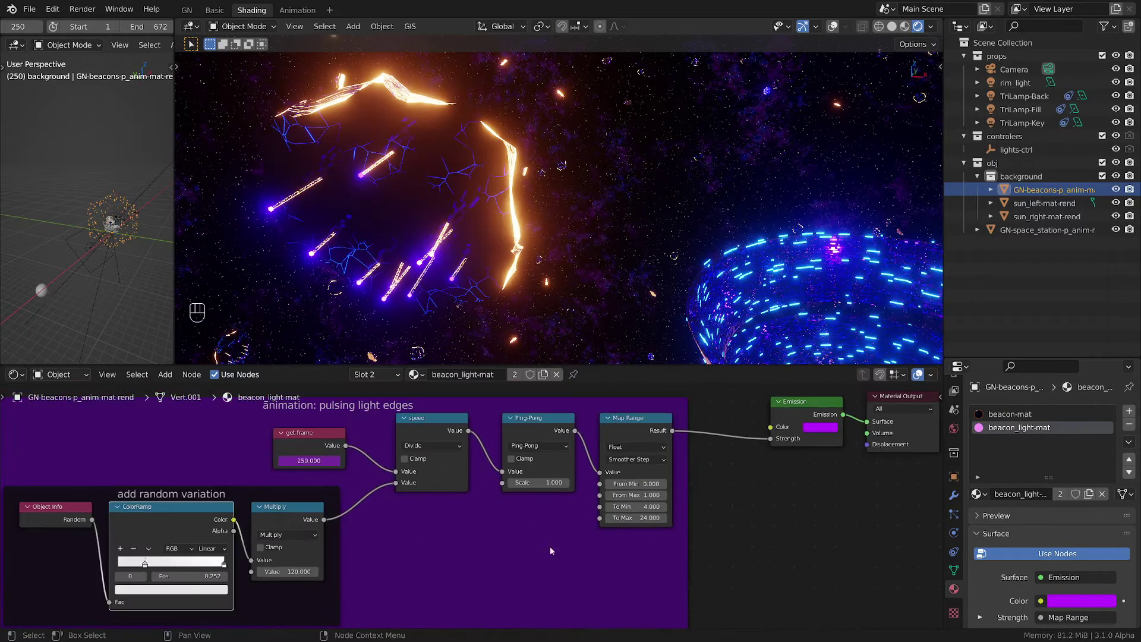
{"action": "scroll", "coordinate": [524, 521], "scroll_direction": "up", "scroll_amount": 1}
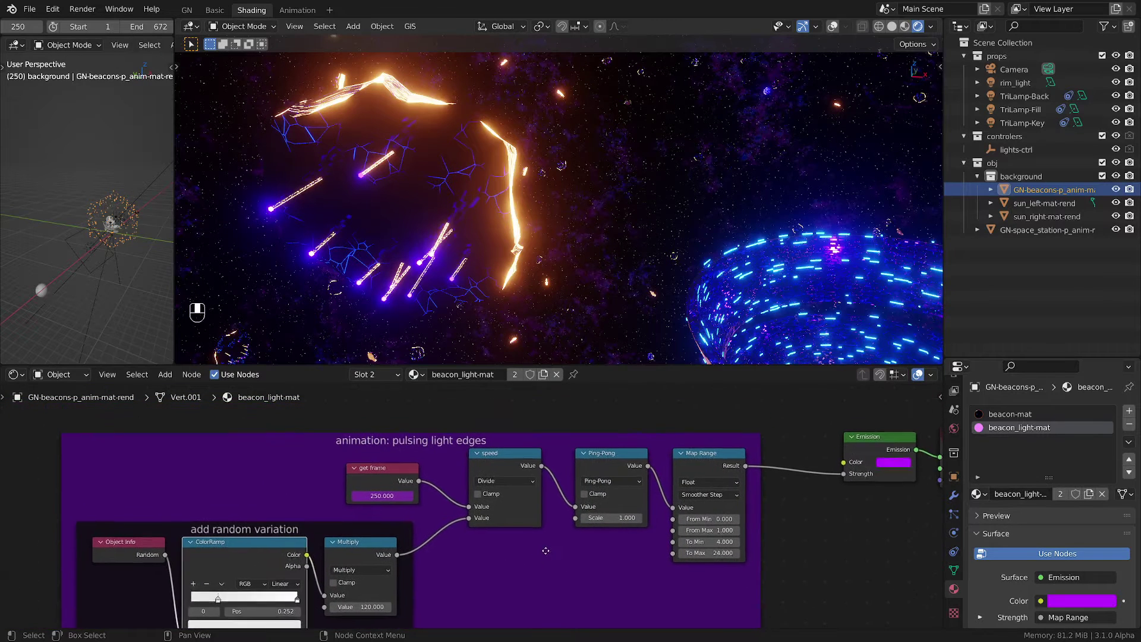
{"action": "scroll", "coordinate": [512, 540], "scroll_direction": "up", "scroll_amount": 1}
{"action": "left_click", "coordinate": [359, 461]}
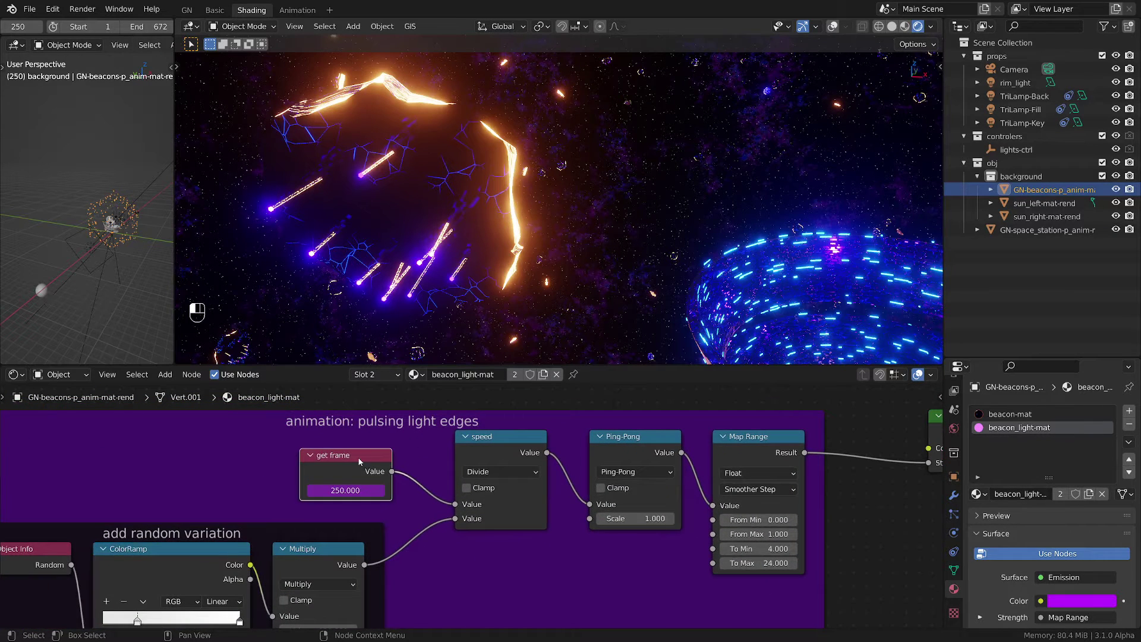
{"action": "left_click", "coordinate": [488, 447]}
{"action": "left_click", "coordinate": [622, 450]}
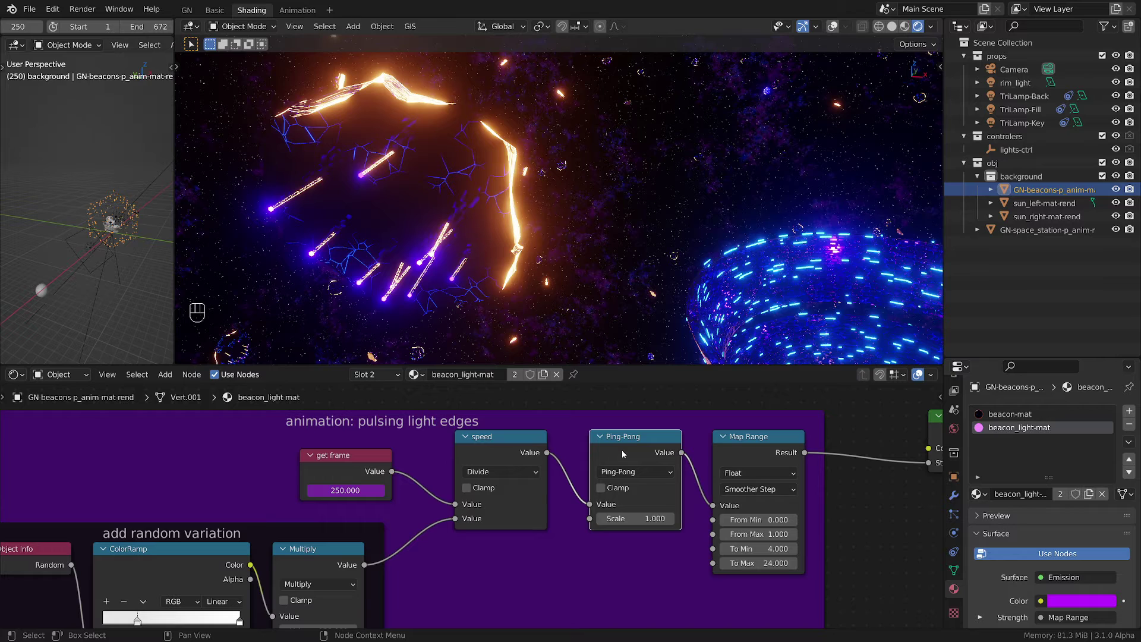
{"action": "left_click", "coordinate": [507, 442]}
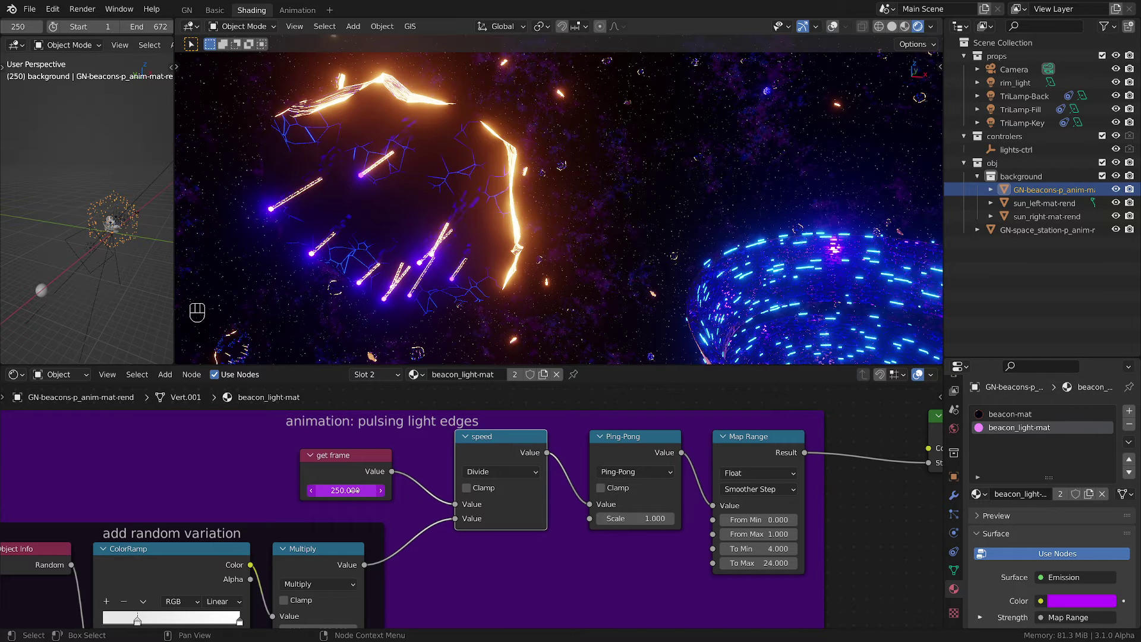
Step: Inspect the random variation Object Info node and the ColorRamp's end colour
{"action": "middle_click_drag", "start_coordinate": [352, 551], "coordinate": [508, 521]}
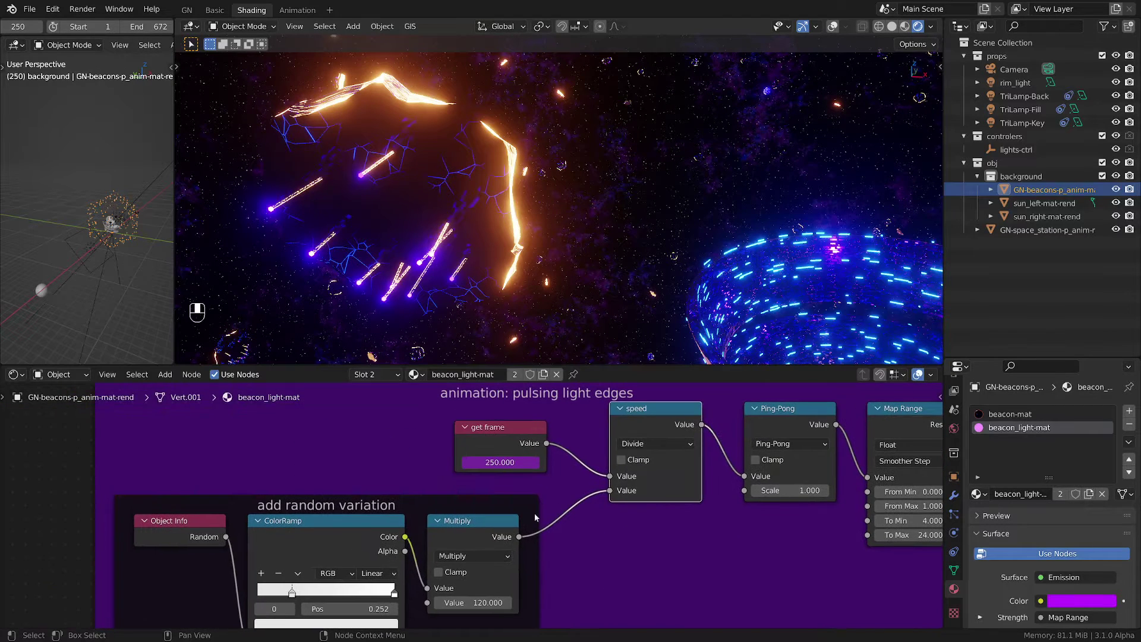
{"action": "left_click", "coordinate": [180, 526]}
{"action": "middle_click_drag", "start_coordinate": [280, 536], "coordinate": [284, 511]}
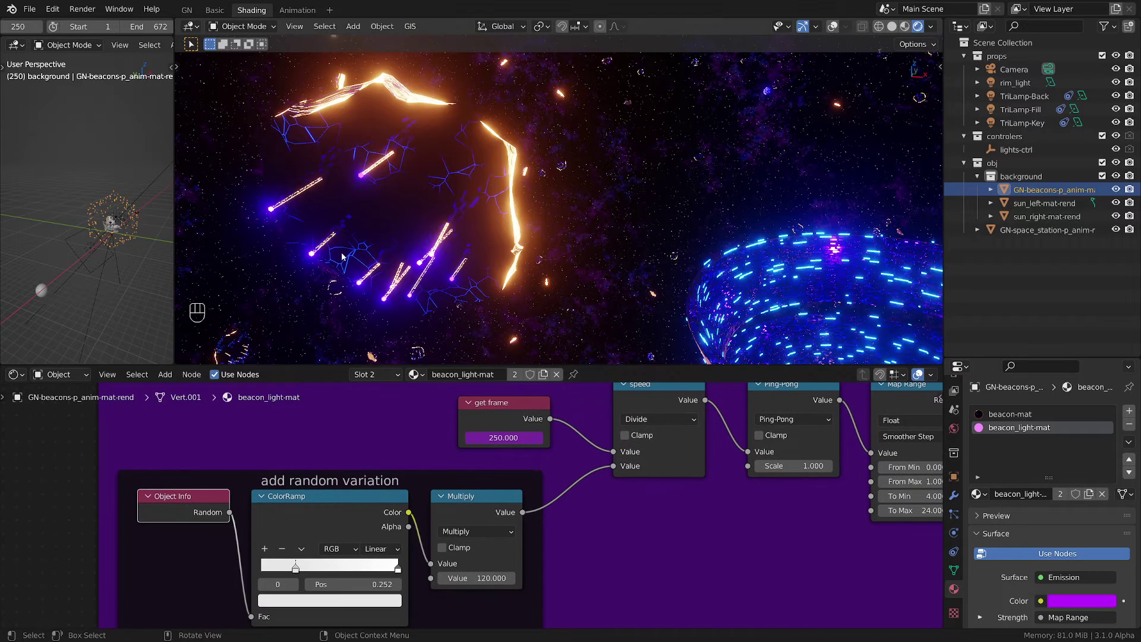
{"action": "left_click", "coordinate": [355, 511]}
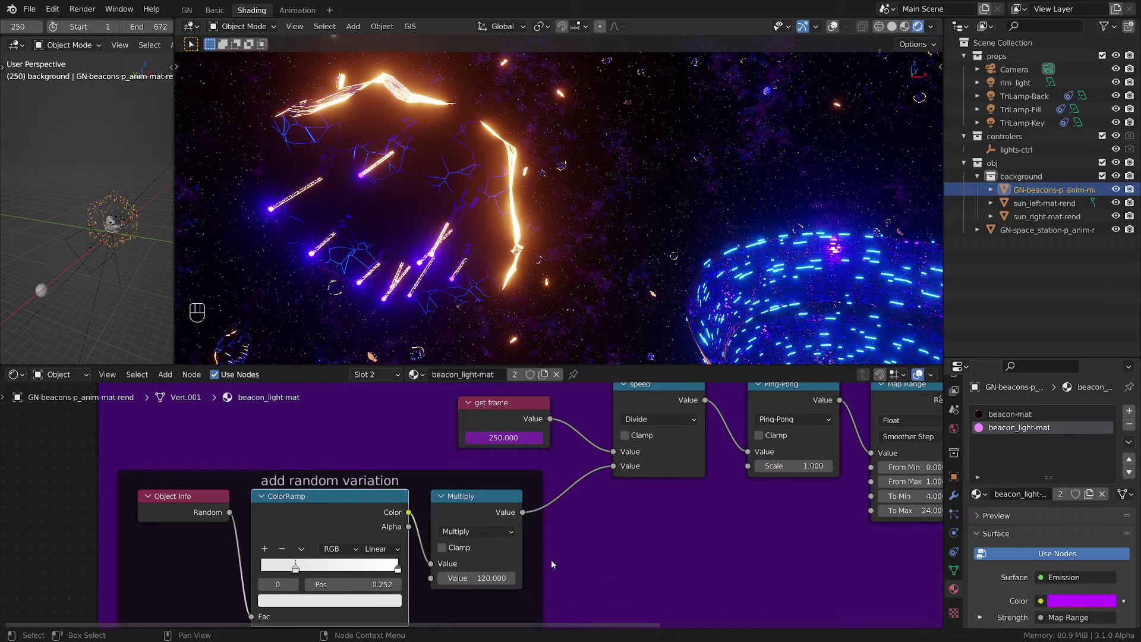
{"action": "middle_click_drag", "start_coordinate": [608, 564], "coordinate": [655, 537]}
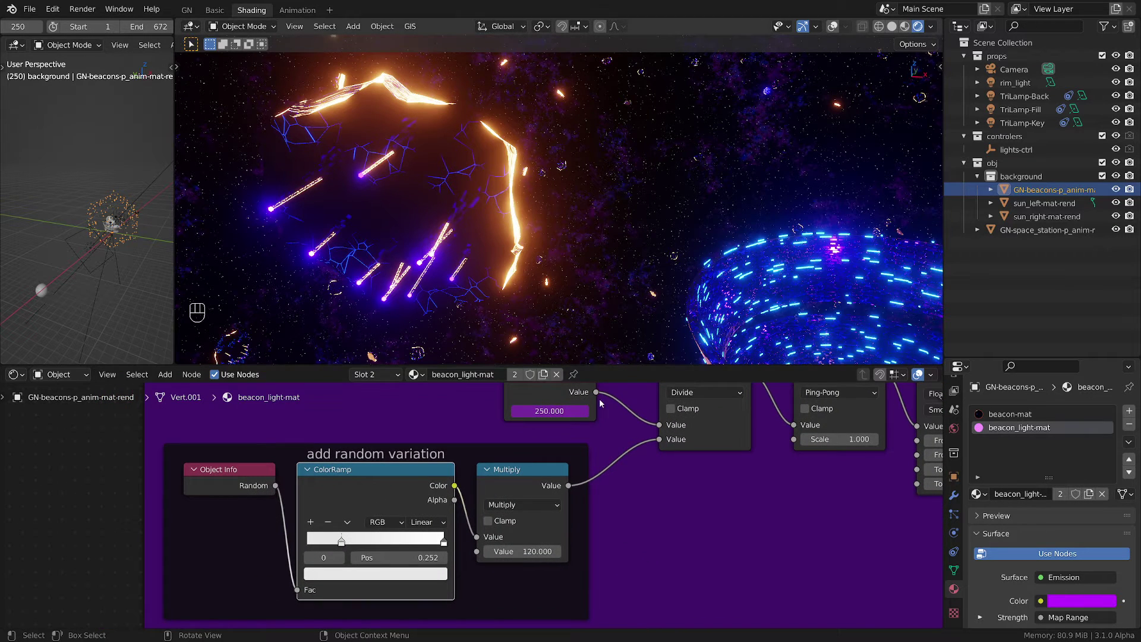
{"action": "scroll", "coordinate": [536, 591], "scroll_direction": "up", "scroll_amount": 1}
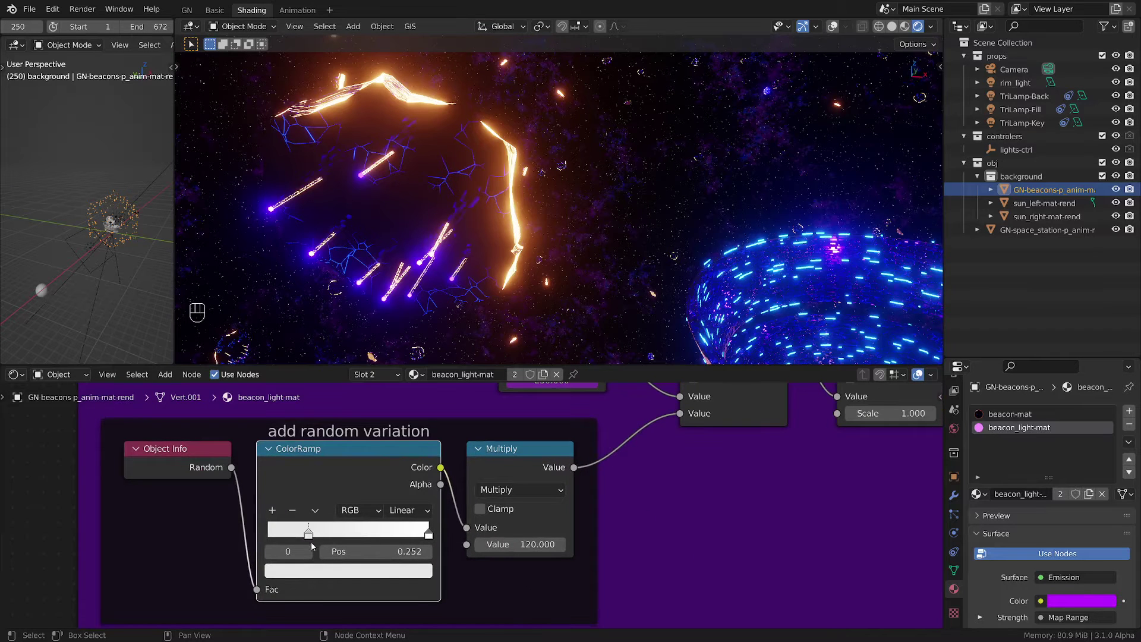
{"action": "left_click", "coordinate": [337, 572]}
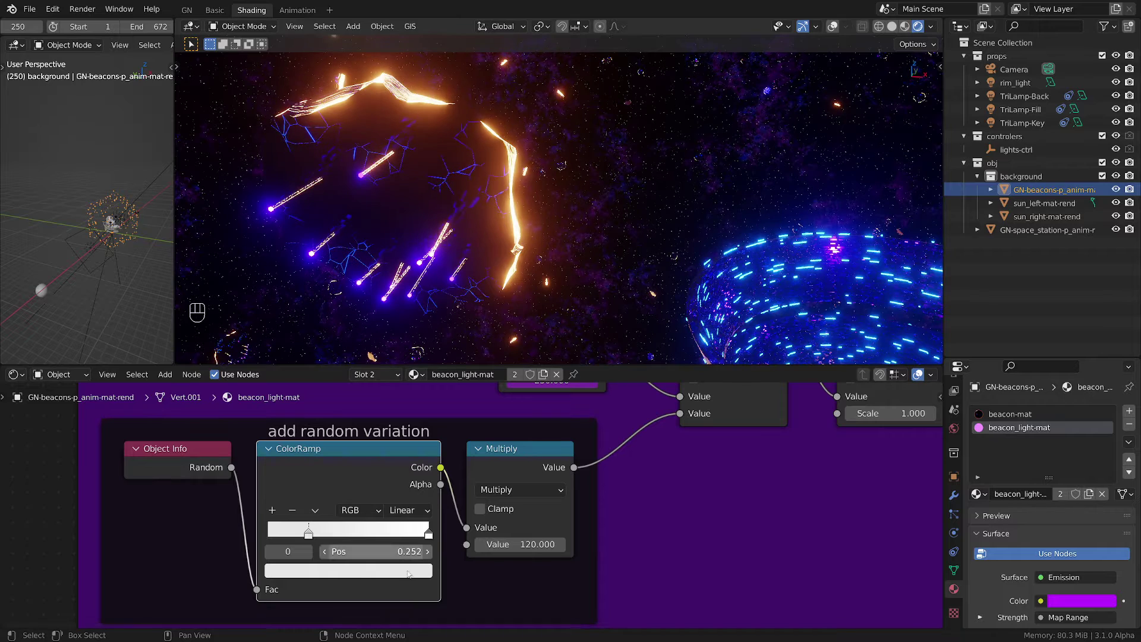
{"action": "scroll", "coordinate": [522, 460], "scroll_direction": "down", "scroll_amount": 1}
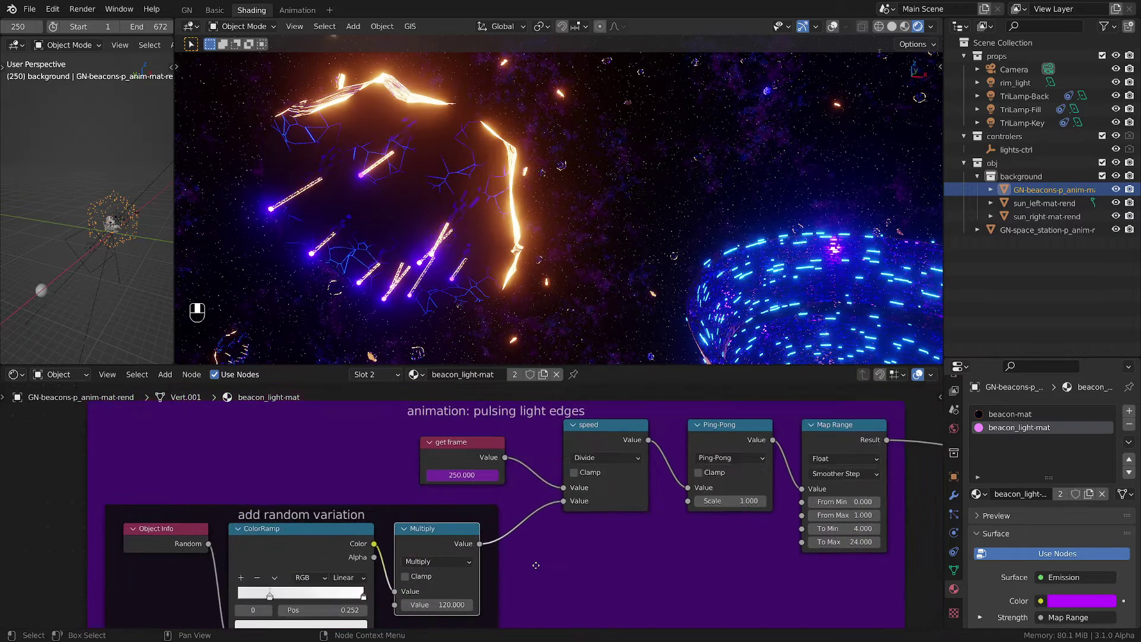
Step: Review the pulsing light edges frame, nudging get frame left and revealing the ColorRamp Fac input
{"action": "middle_click_drag", "start_coordinate": [522, 460], "coordinate": [561, 558]}
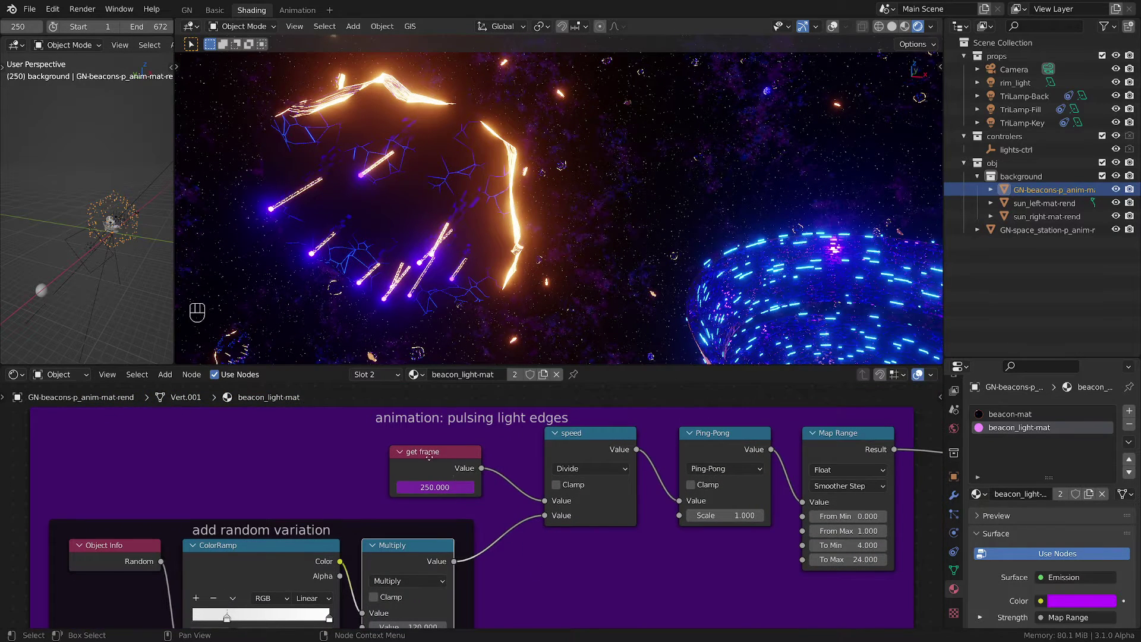
{"action": "left_click_drag", "start_coordinate": [437, 468], "coordinate": [419, 467]}
{"action": "middle_click_drag", "start_coordinate": [487, 511], "coordinate": [589, 501]}
{"action": "middle_click_drag", "start_coordinate": [388, 541], "coordinate": [389, 496]}
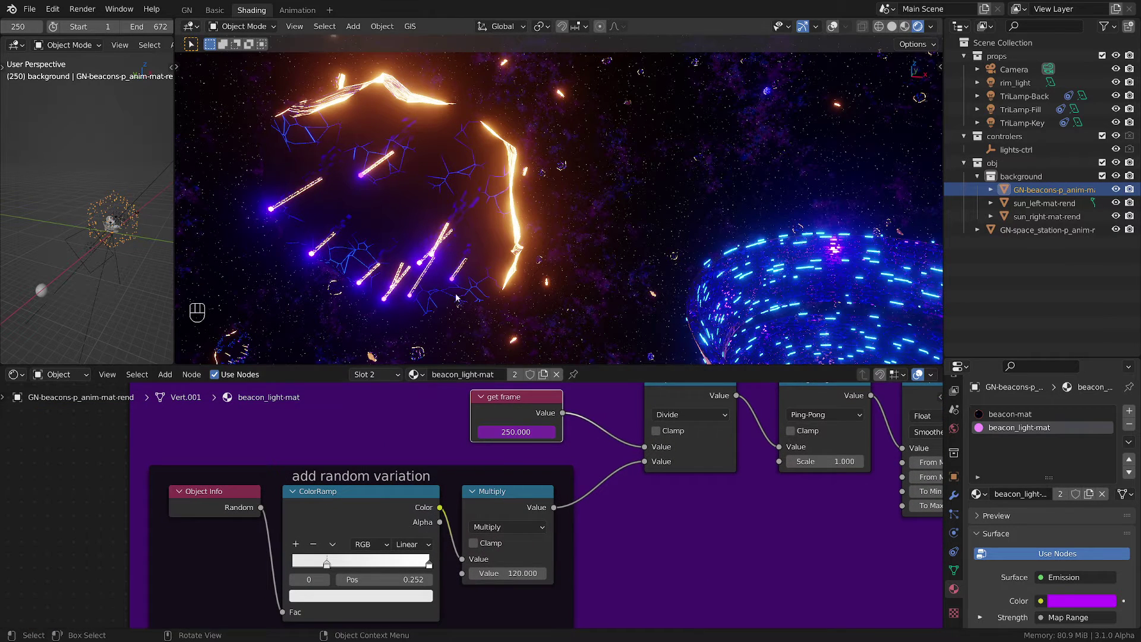
{"action": "scroll", "coordinate": [670, 528], "scroll_direction": "down", "scroll_amount": 1}
Step: Show beacon-mat's nodes, check Principled BSDF Metallic, Specular, Roughness, and select the Voronoi's Attribute node
{"action": "left_click", "coordinate": [1018, 413]}
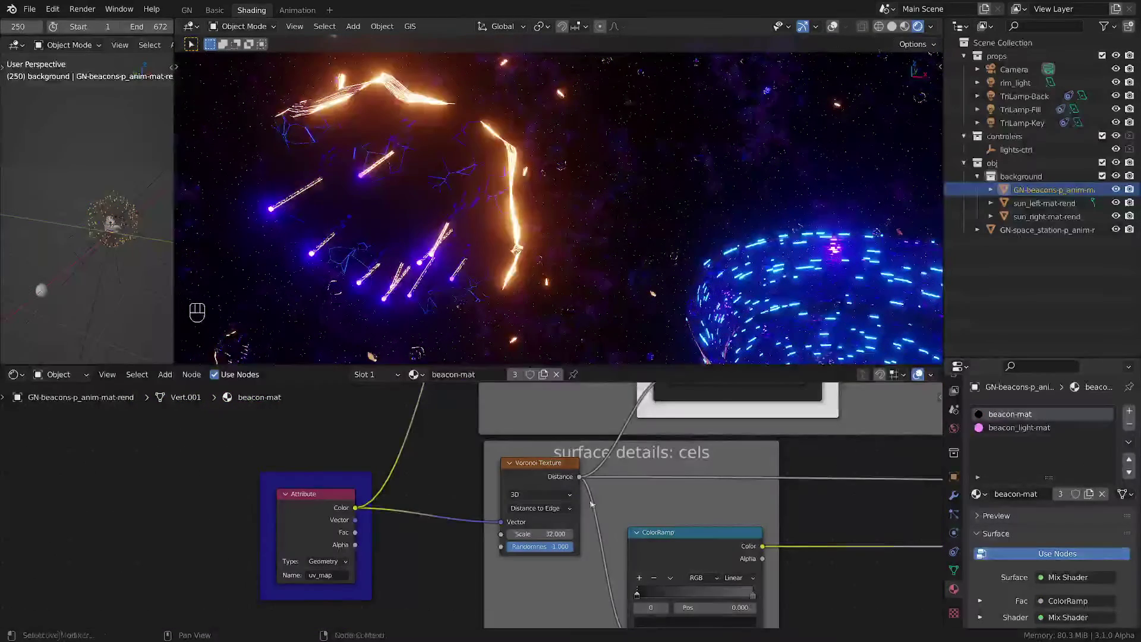
{"action": "scroll", "coordinate": [679, 466], "scroll_direction": "down", "scroll_amount": 1}
{"action": "scroll", "coordinate": [758, 481], "scroll_direction": "down", "scroll_amount": 1}
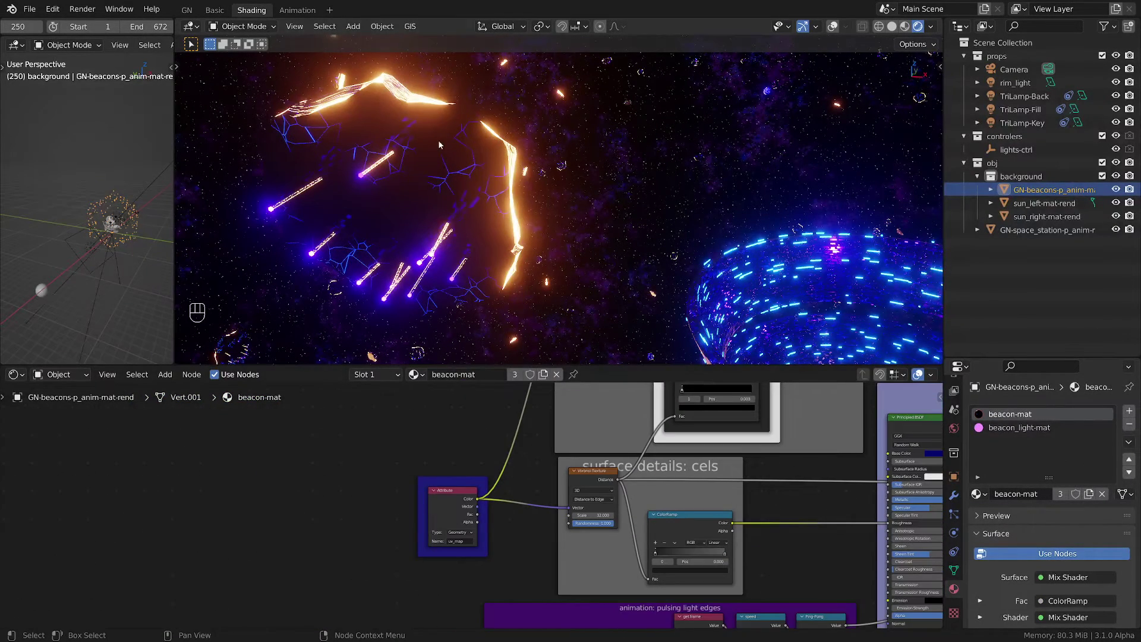
{"action": "scroll", "coordinate": [623, 511], "scroll_direction": "down", "scroll_amount": 1}
{"action": "scroll", "coordinate": [589, 499], "scroll_direction": "down", "scroll_amount": 1}
{"action": "scroll", "coordinate": [562, 494], "scroll_direction": "down", "scroll_amount": 1}
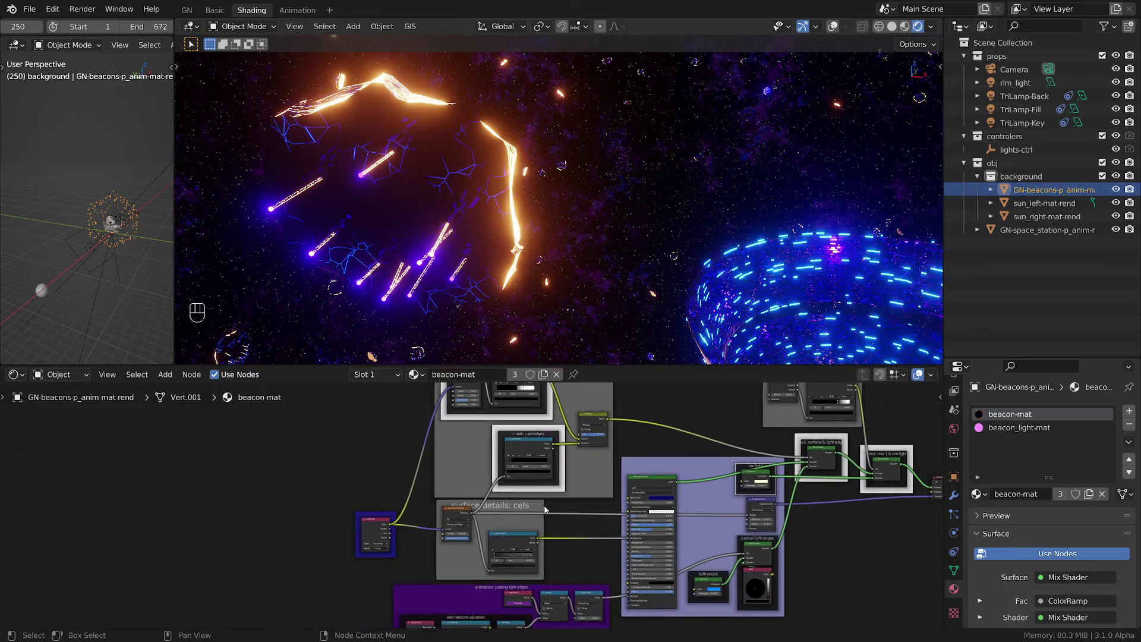
{"action": "middle_click_drag", "start_coordinate": [550, 491], "coordinate": [523, 531]}
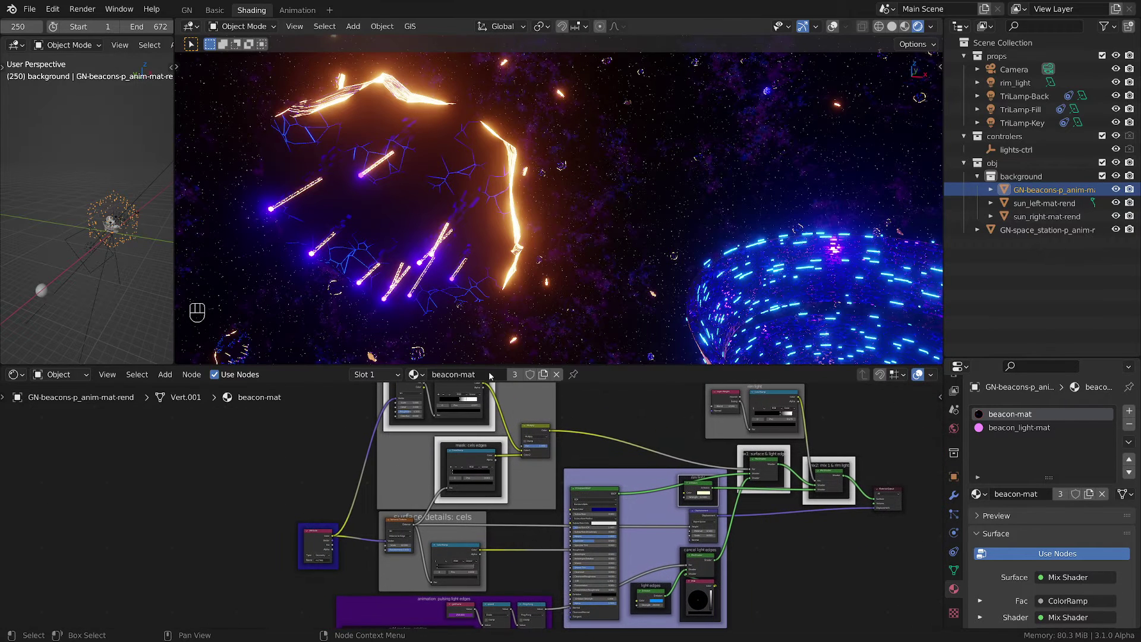
{"action": "scroll", "coordinate": [621, 508], "scroll_direction": "up", "scroll_amount": 1}
{"action": "scroll", "coordinate": [621, 508], "scroll_direction": "up", "scroll_amount": 1}
{"action": "scroll", "coordinate": [622, 509], "scroll_direction": "up", "scroll_amount": 2}
{"action": "scroll", "coordinate": [621, 509], "scroll_direction": "up", "scroll_amount": 2}
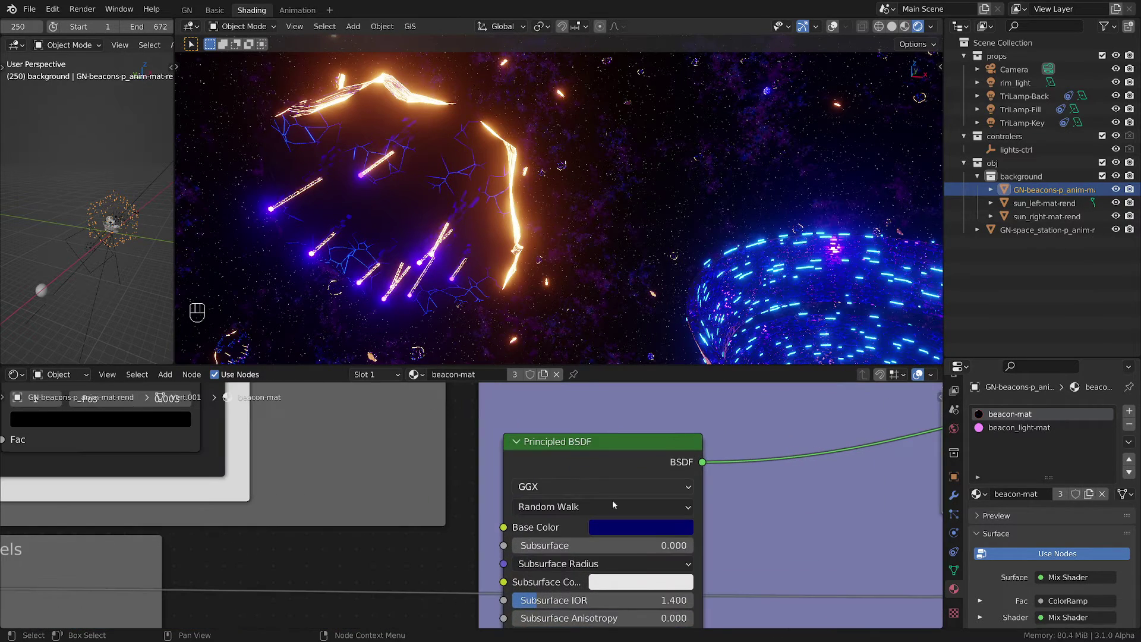
{"action": "middle_click_drag", "start_coordinate": [622, 508], "coordinate": [651, 465]}
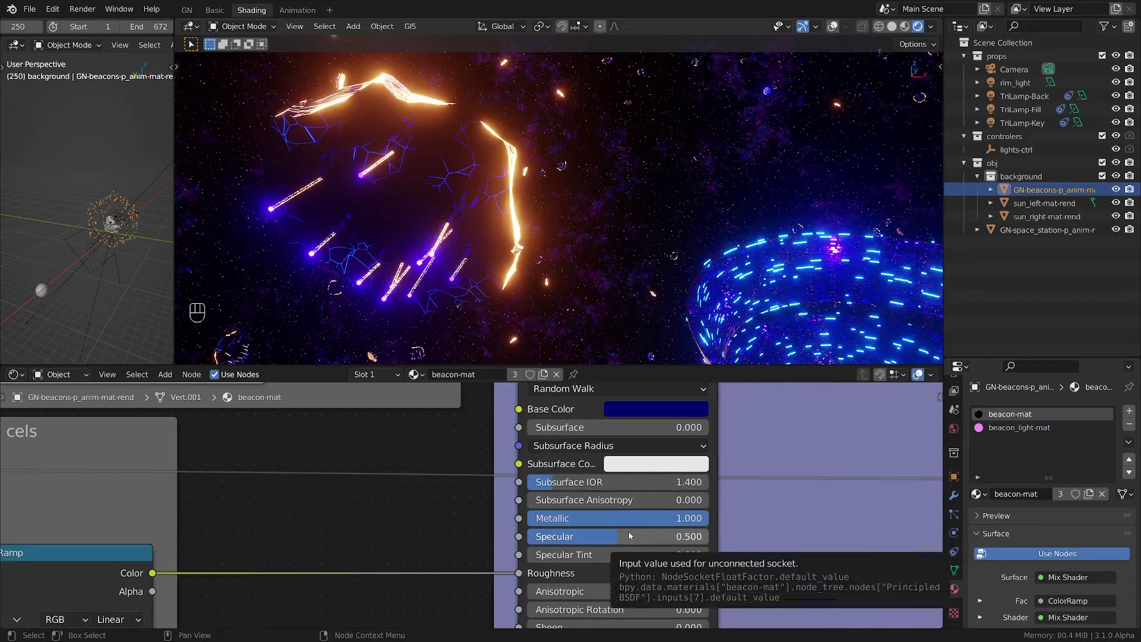
{"action": "scroll", "coordinate": [476, 510], "scroll_direction": "down", "scroll_amount": 2}
{"action": "mouse_move", "coordinate": [521, 473]}
{"action": "middle_mouse_down"}
{"action": "mouse_move", "coordinate": [611, 532]}
{"action": "mouse_move", "coordinate": [698, 526]}
{"action": "middle_mouse_up"}
{"action": "scroll", "coordinate": [608, 532], "scroll_direction": "down", "scroll_amount": 1}
{"action": "scroll", "coordinate": [696, 522], "scroll_direction": "down", "scroll_amount": 1}
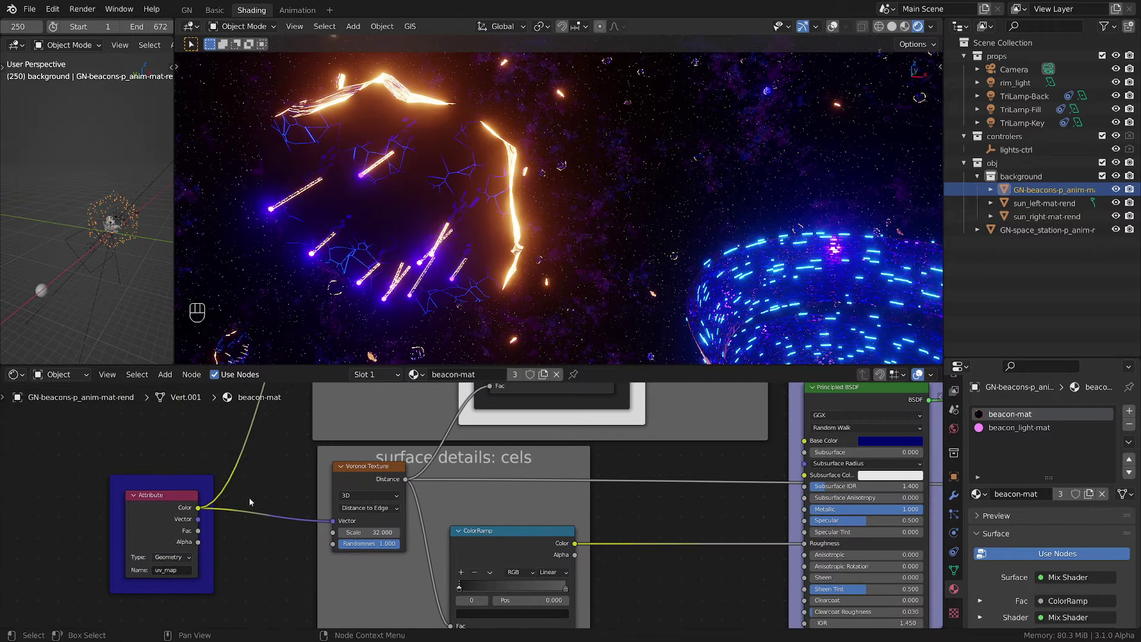
{"action": "left_click", "coordinate": [158, 505]}
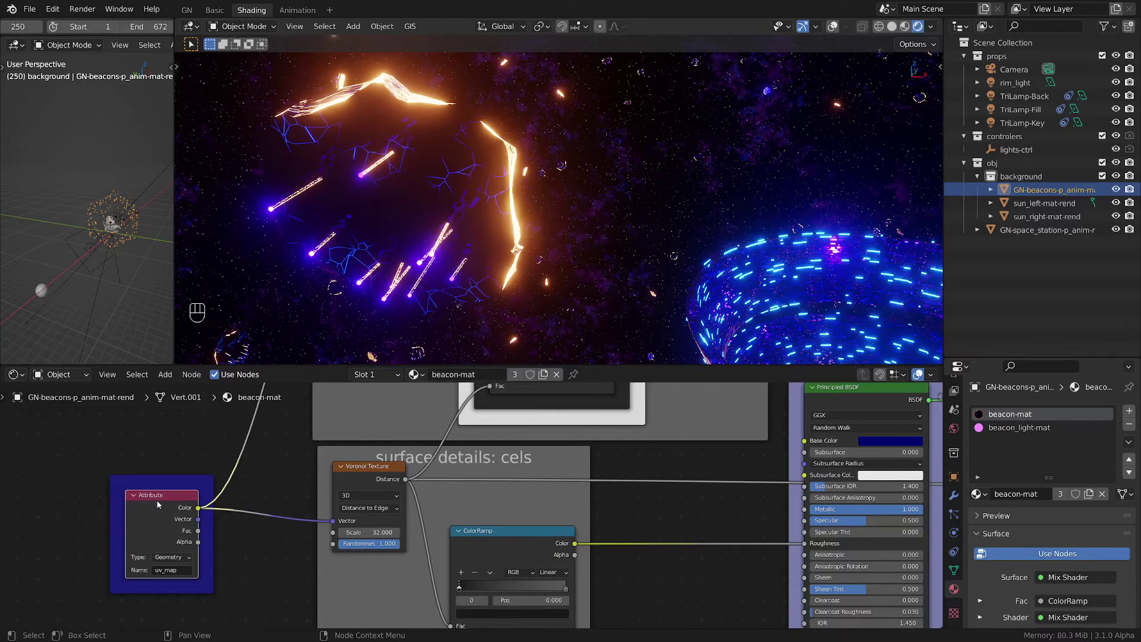
{"action": "scroll", "coordinate": [158, 505], "scroll_direction": "down", "scroll_amount": 2}
{"action": "scroll", "coordinate": [368, 543], "scroll_direction": "up", "scroll_amount": 1}
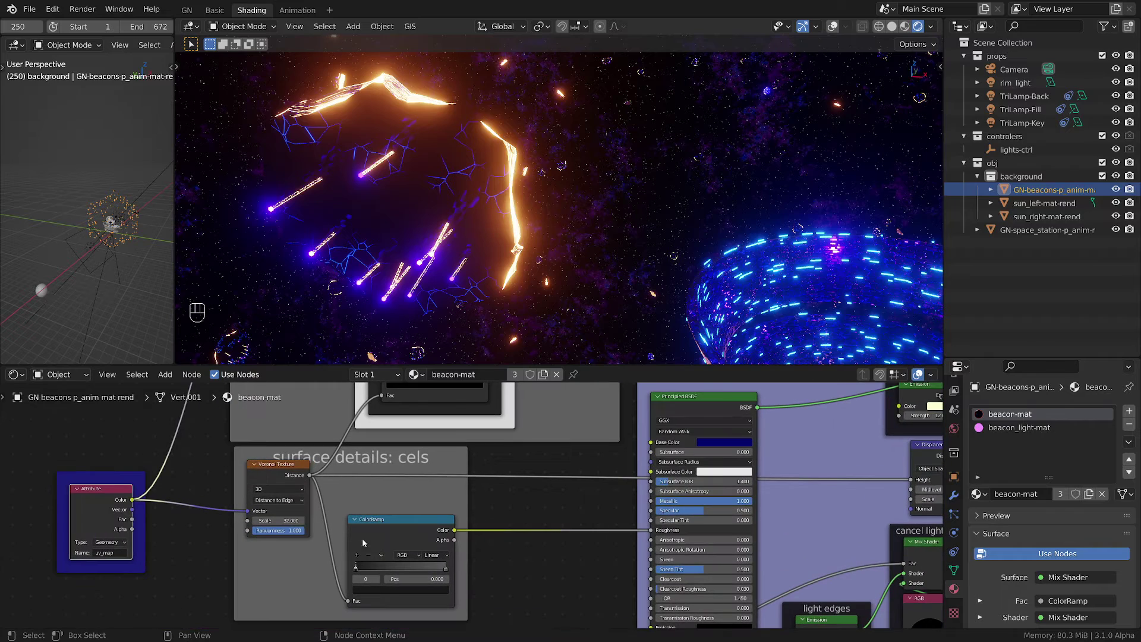
Step: Preview the Voronoi cells and the ColorRamp output on the asteroid, then select Displacement
{"action": "left_click", "coordinate": [278, 499], "text": "ctrl+shift"}
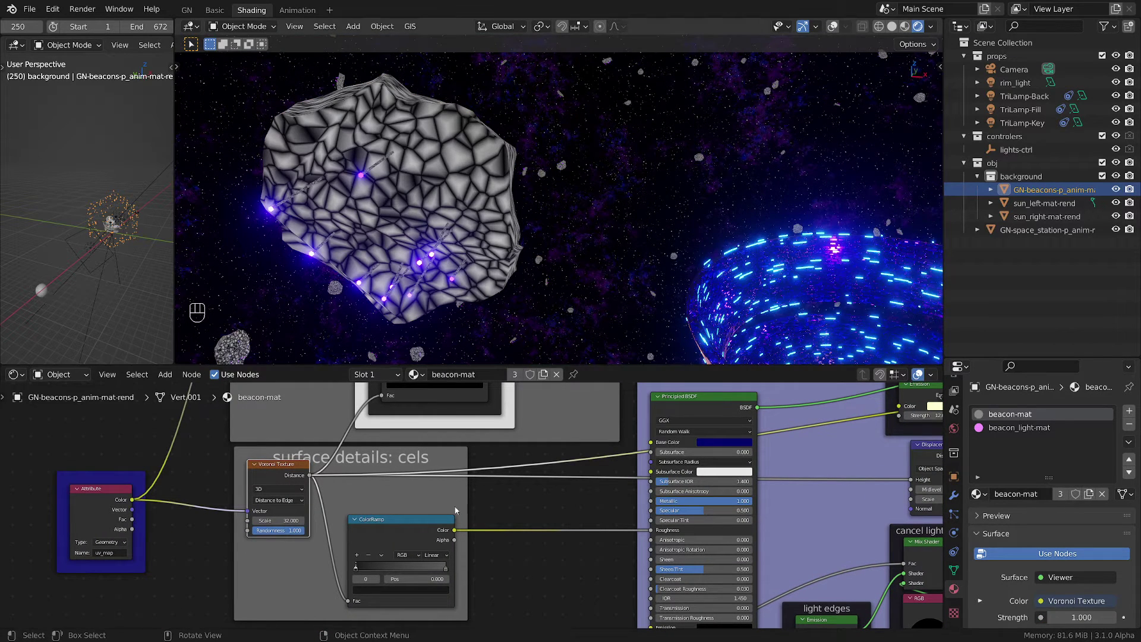
{"action": "left_click", "coordinate": [395, 525], "text": "ctrl+shift"}
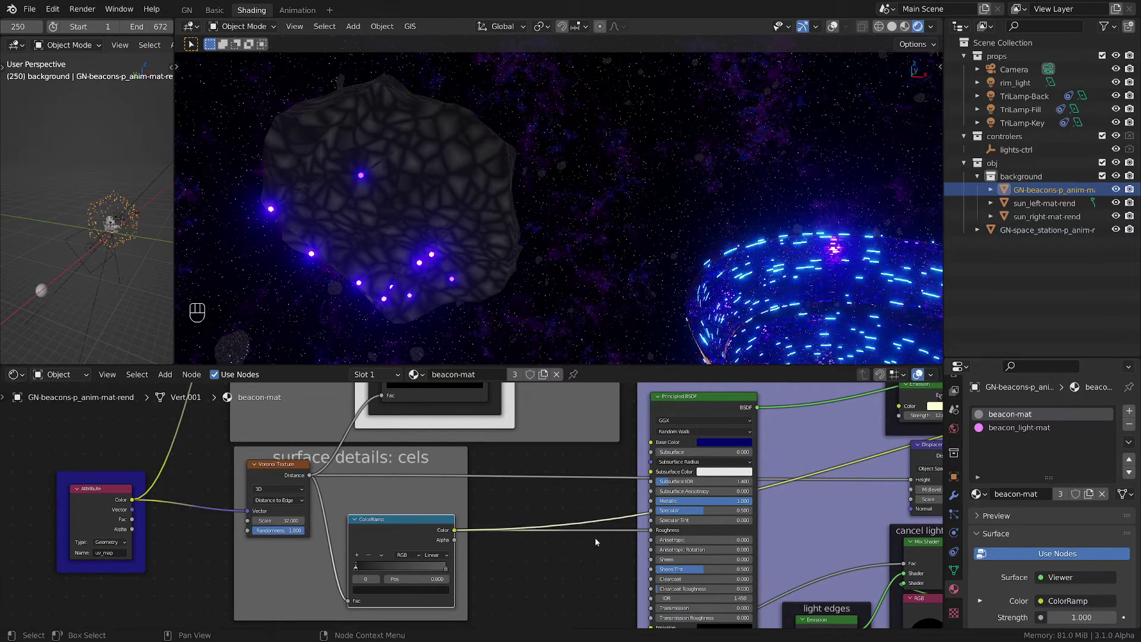
{"action": "scroll", "coordinate": [604, 536], "scroll_direction": "down", "scroll_amount": 2}
{"action": "scroll", "coordinate": [675, 542], "scroll_direction": "right", "scroll_amount": 10, "text": "ctrl"}
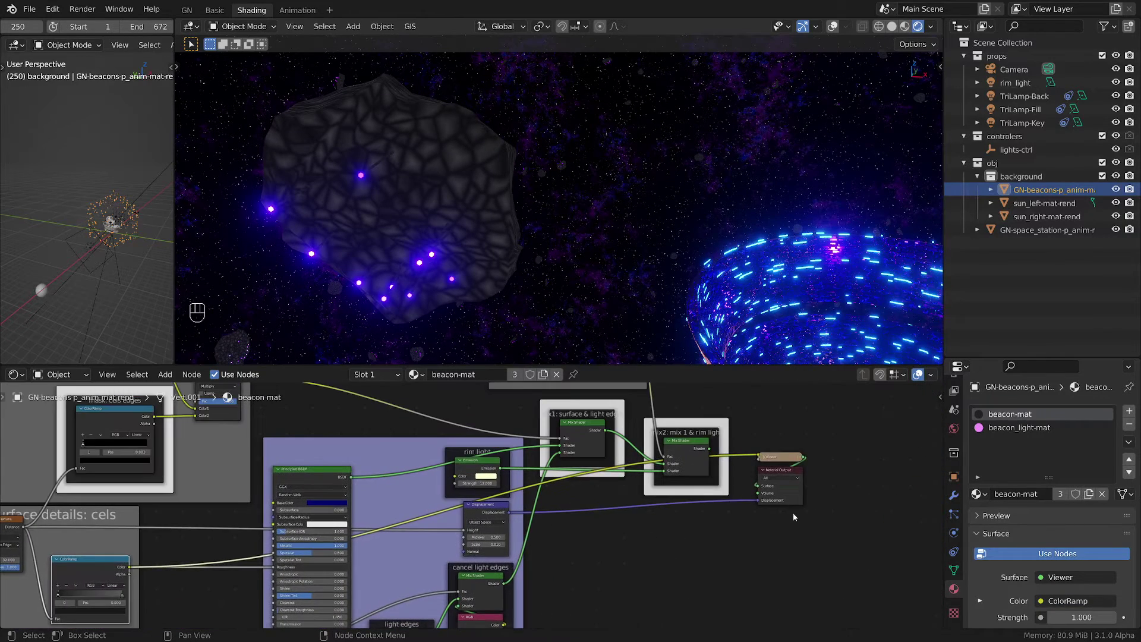
{"action": "scroll", "coordinate": [793, 512], "scroll_direction": "up", "scroll_amount": 1}
{"action": "left_click", "coordinate": [412, 513]}
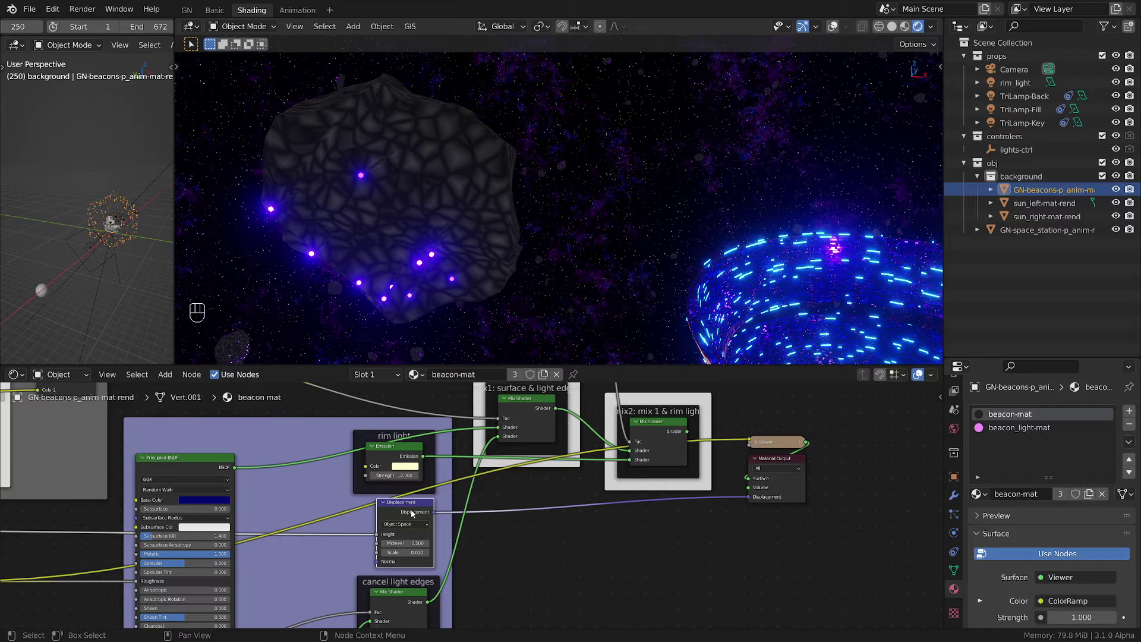
Step: Reconnect the 'mix2: mix 1 & rim light' shader to the output and orbit onto the planet
{"action": "left_click", "coordinate": [670, 433], "text": "ctrl+shift"}
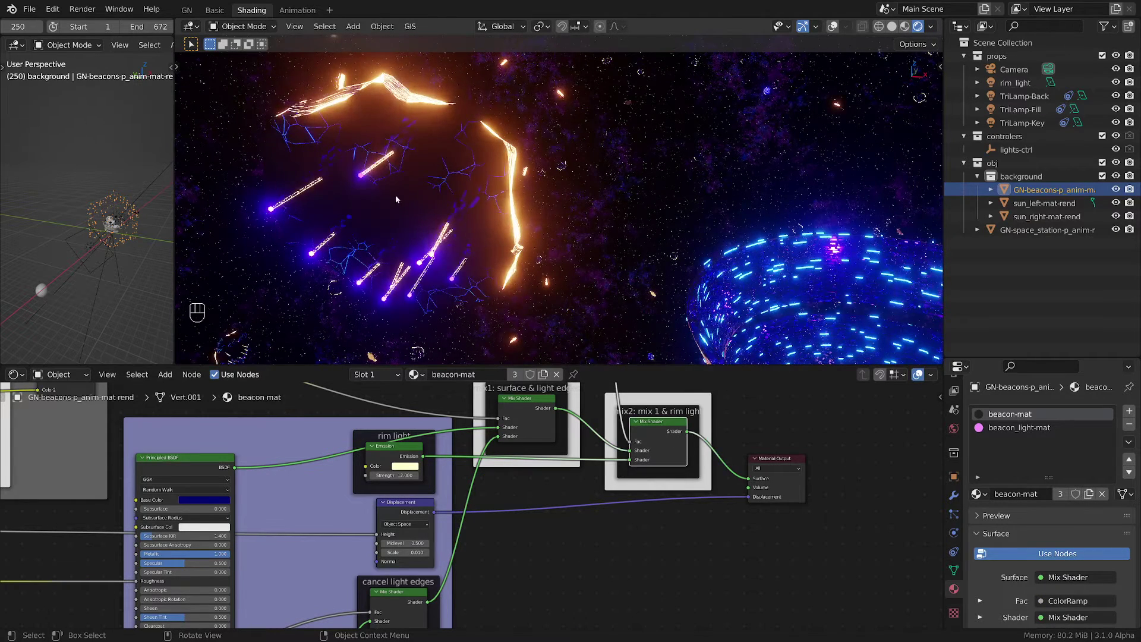
{"action": "mouse_move", "coordinate": [396, 198]}
{"action": "middle_mouse_down"}
{"action": "mouse_move", "coordinate": [580, 236]}
{"action": "mouse_move", "coordinate": [394, 146]}
{"action": "mouse_move", "coordinate": [817, 188]}
{"action": "middle_mouse_up"}
{"action": "scroll", "coordinate": [462, 190], "scroll_direction": "up", "scroll_amount": 1}
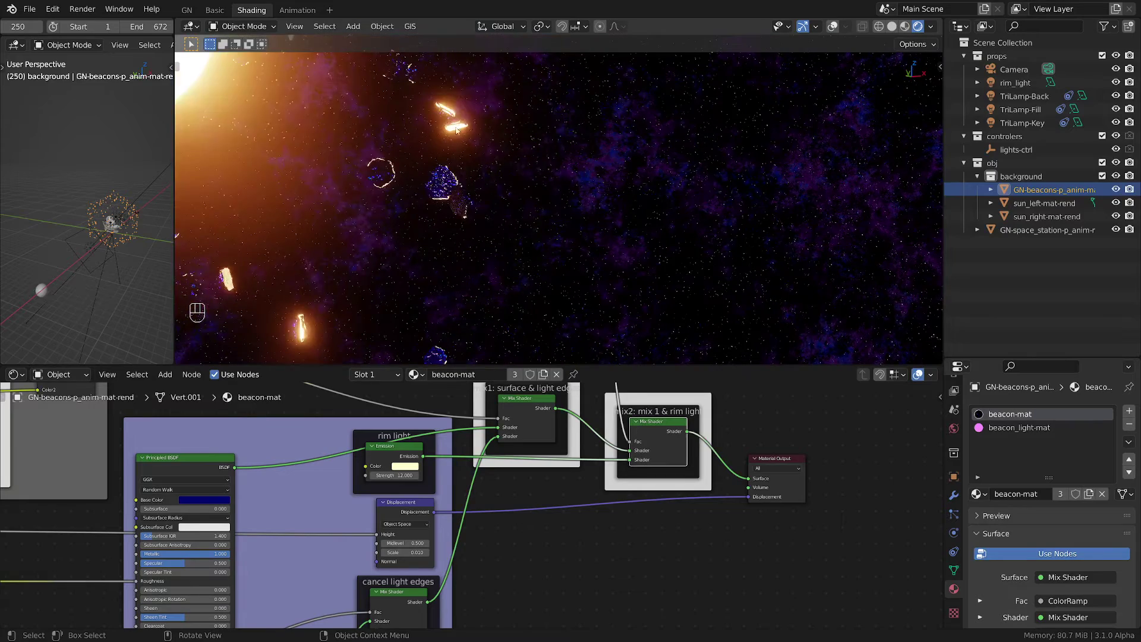
{"action": "scroll", "coordinate": [462, 178], "scroll_direction": "up", "scroll_amount": 1}
{"action": "scroll", "coordinate": [465, 143], "scroll_direction": "up", "scroll_amount": 2}
{"action": "scroll", "coordinate": [464, 126], "scroll_direction": "up", "scroll_amount": 1}
{"action": "mouse_move", "coordinate": [491, 174]}
{"action": "middle_mouse_down"}
{"action": "mouse_move", "coordinate": [296, 300]}
{"action": "mouse_move", "coordinate": [336, 230]}
{"action": "middle_mouse_up"}
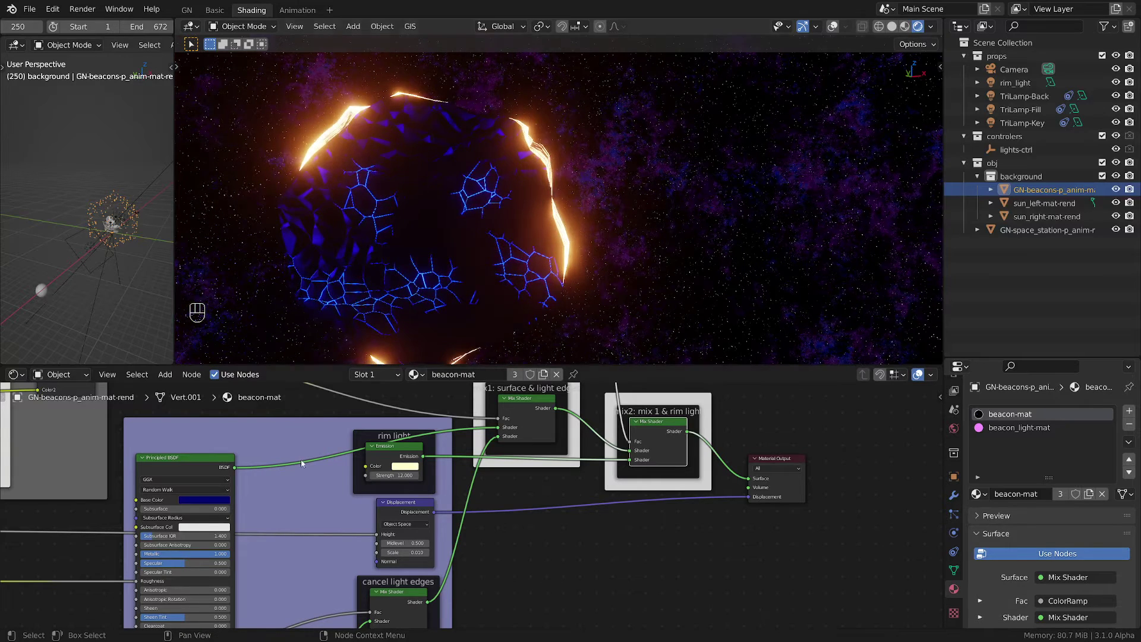
{"action": "scroll", "coordinate": [254, 491], "scroll_direction": "down", "scroll_amount": 3}
Step: Preview the rim light ColorRamp mask, then the rim light Emission on its own
{"action": "mouse_move", "coordinate": [254, 491]}
{"action": "middle_mouse_down"}
{"action": "mouse_move", "coordinate": [477, 504]}
{"action": "mouse_move", "coordinate": [557, 547]}
{"action": "middle_mouse_up"}
{"action": "scroll", "coordinate": [573, 241], "scroll_direction": "up", "scroll_amount": 3}
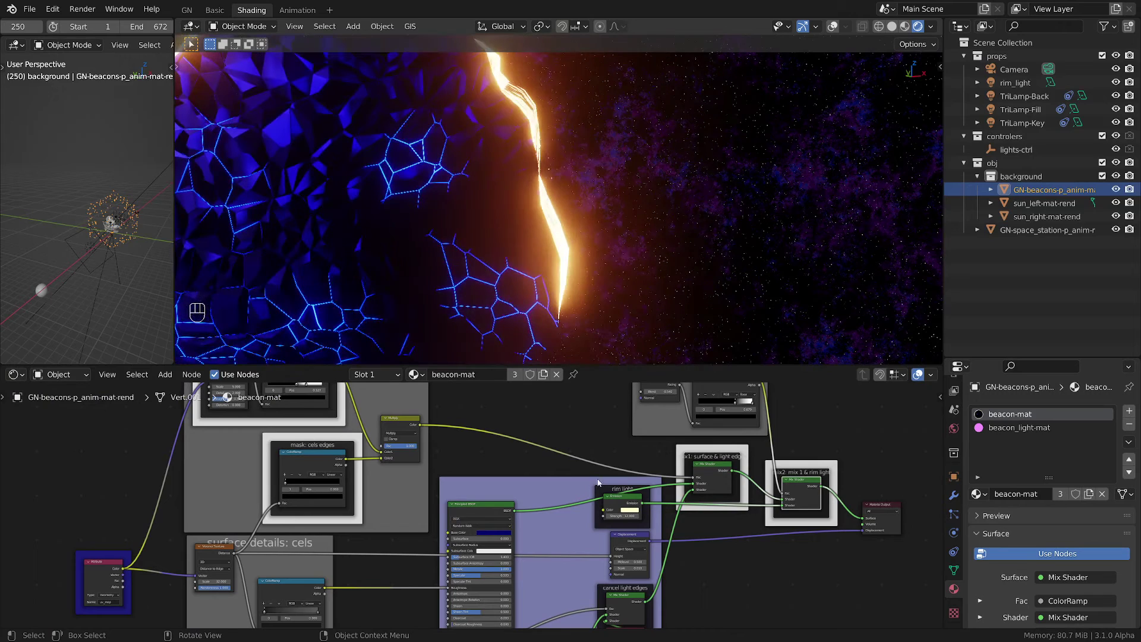
{"action": "scroll", "coordinate": [664, 433], "scroll_direction": "up", "scroll_amount": 1}
{"action": "middle_click_drag", "start_coordinate": [664, 432], "coordinate": [595, 515]}
{"action": "scroll", "coordinate": [595, 515], "scroll_direction": "up", "scroll_amount": 2}
{"action": "left_click", "coordinate": [501, 415], "text": "ctrl+shift"}
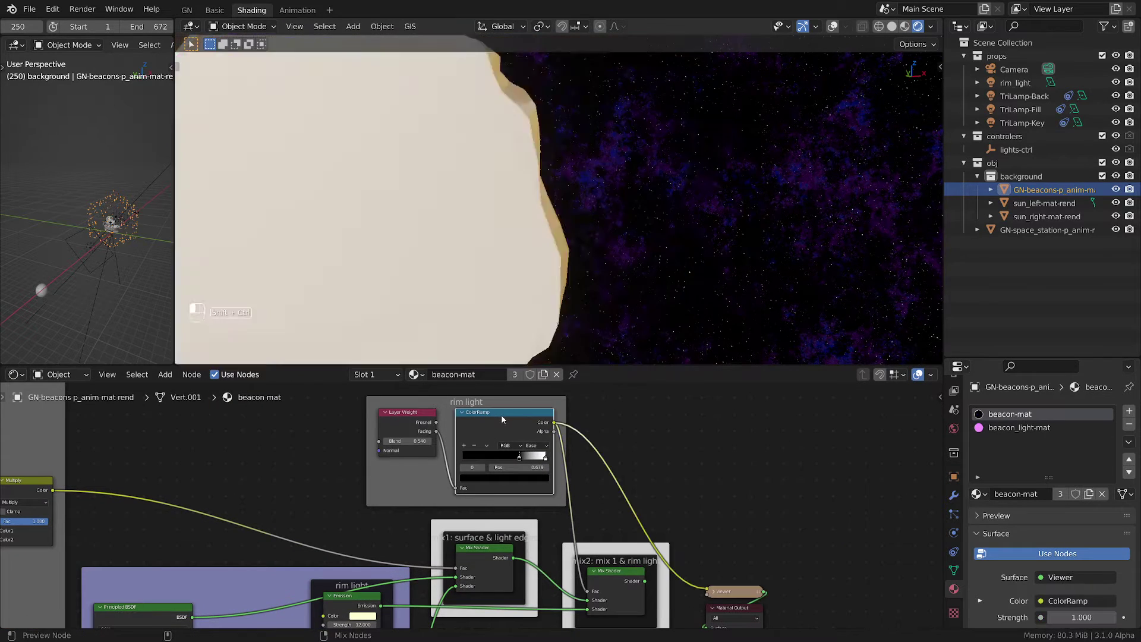
{"action": "left_click", "coordinate": [417, 415]}
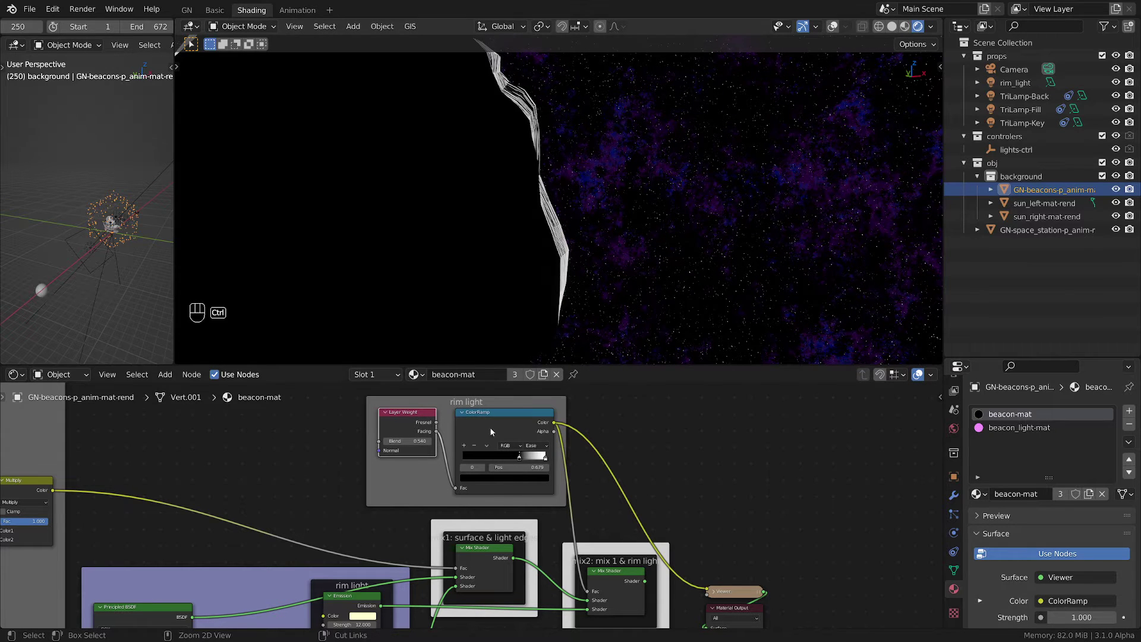
{"action": "scroll", "coordinate": [507, 449], "scroll_direction": "down", "scroll_amount": 2}
{"action": "scroll", "coordinate": [515, 553], "scroll_direction": "up", "scroll_amount": 1}
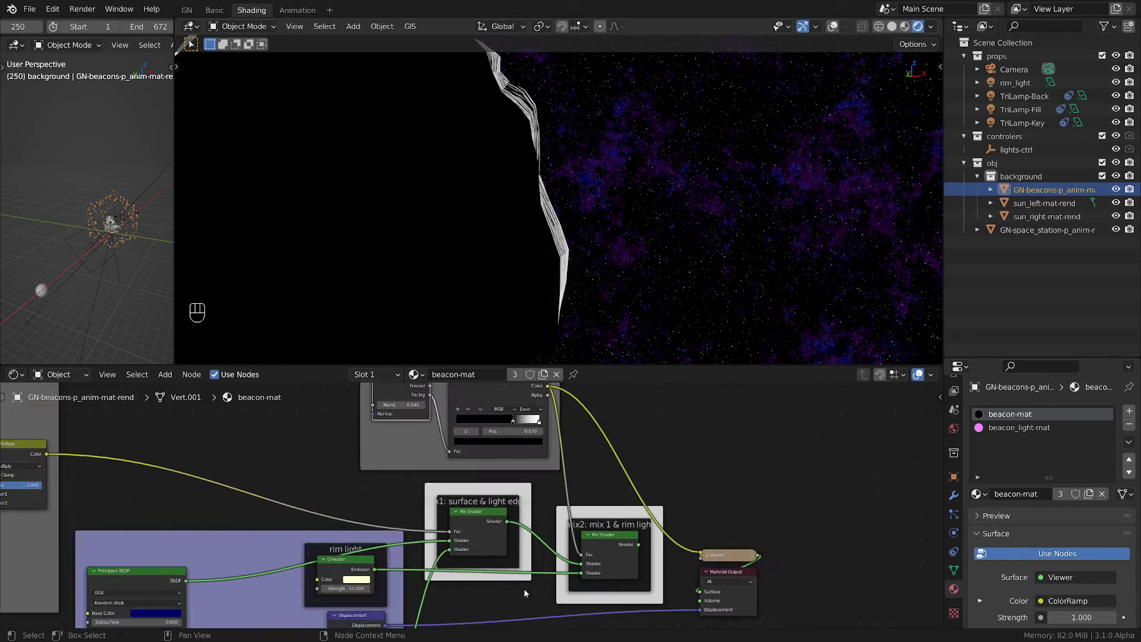
{"action": "scroll", "coordinate": [607, 535], "scroll_direction": "up", "scroll_amount": 1}
{"action": "scroll", "coordinate": [661, 539], "scroll_direction": "up", "scroll_amount": 1}
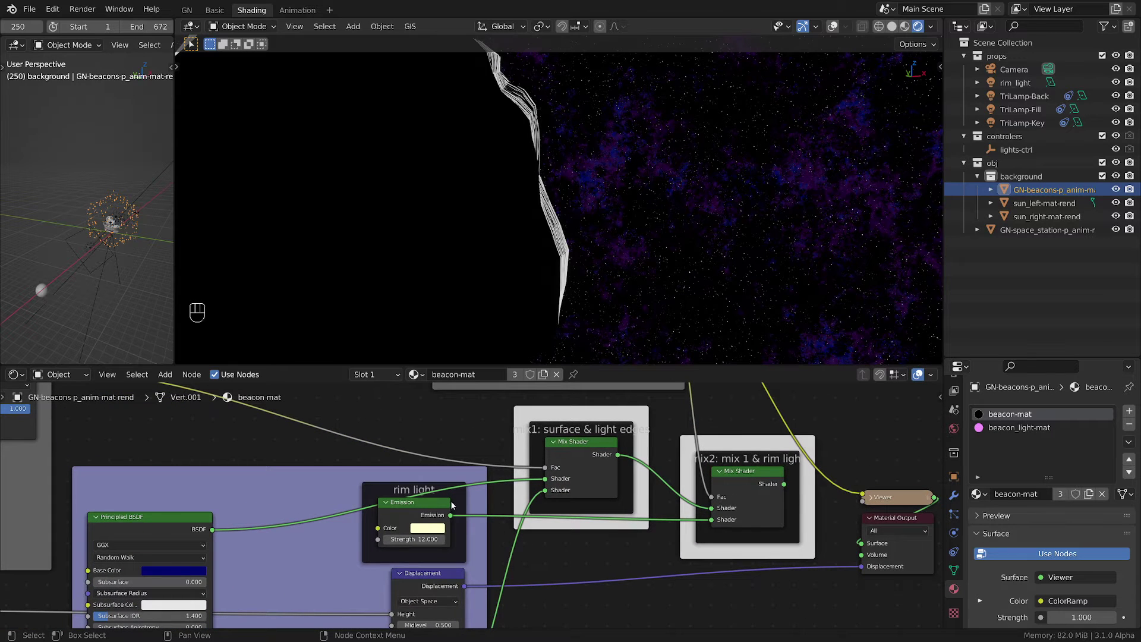
{"action": "left_click", "coordinate": [414, 514], "text": "ctrl+shift"}
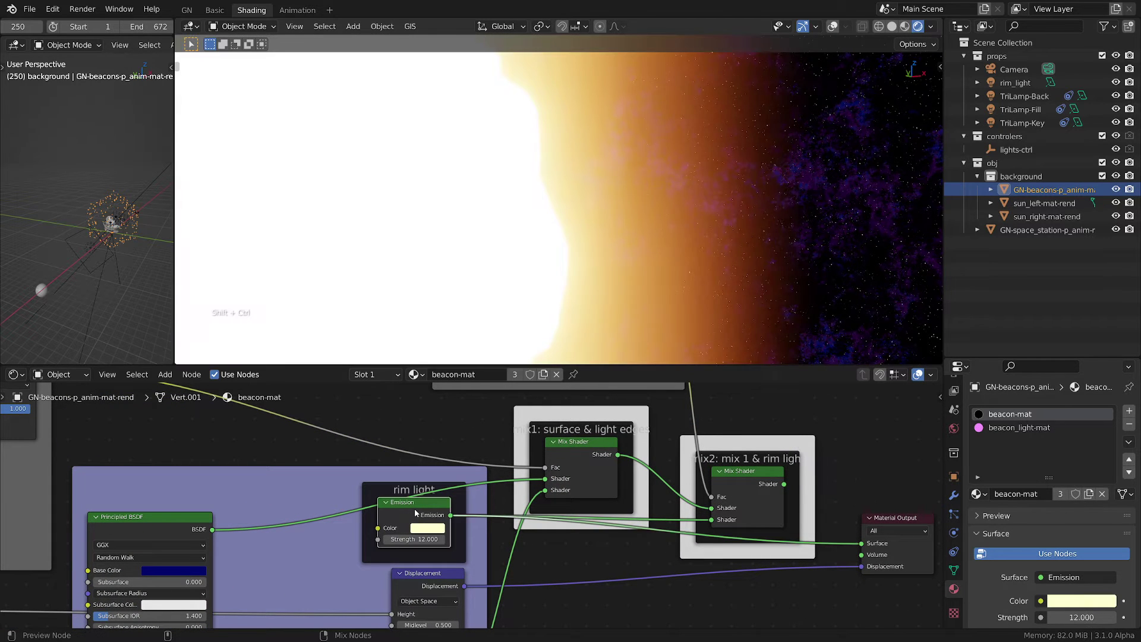
Step: Restore mix2 to the output, view through the scene camera, and show the mask and surface-detail nodes
{"action": "left_click", "coordinate": [743, 475], "text": "ctrl+shift"}
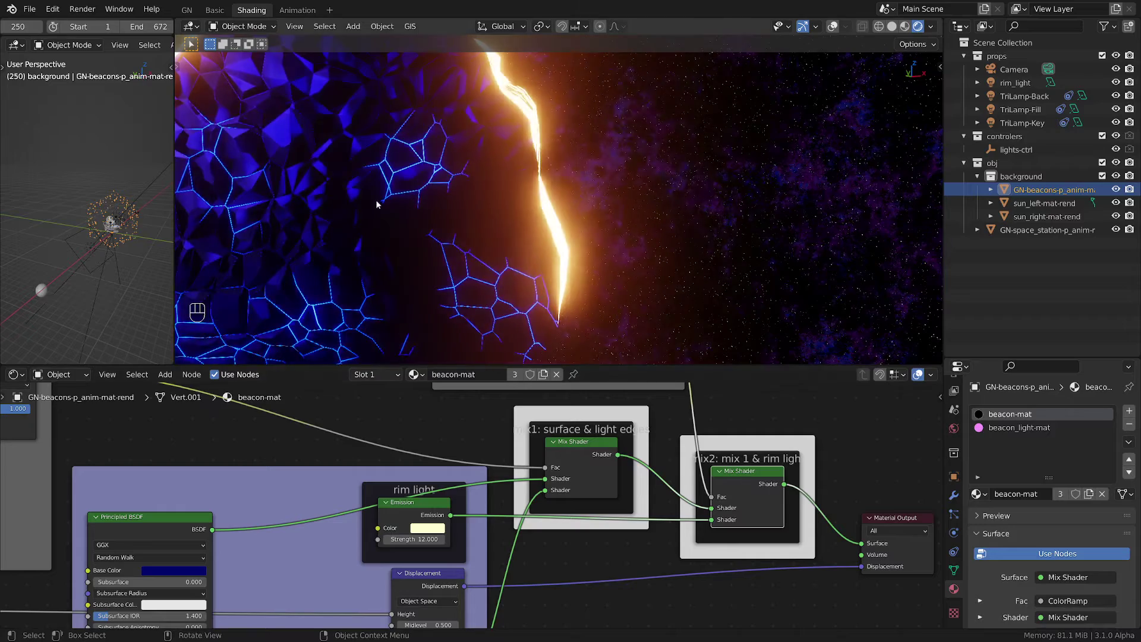
{"action": "scroll", "coordinate": [377, 199], "scroll_direction": "down", "scroll_amount": 3}
{"action": "scroll", "coordinate": [386, 207], "scroll_direction": "down", "scroll_amount": 3}
{"action": "scroll", "coordinate": [387, 207], "scroll_direction": "up", "scroll_amount": 3}
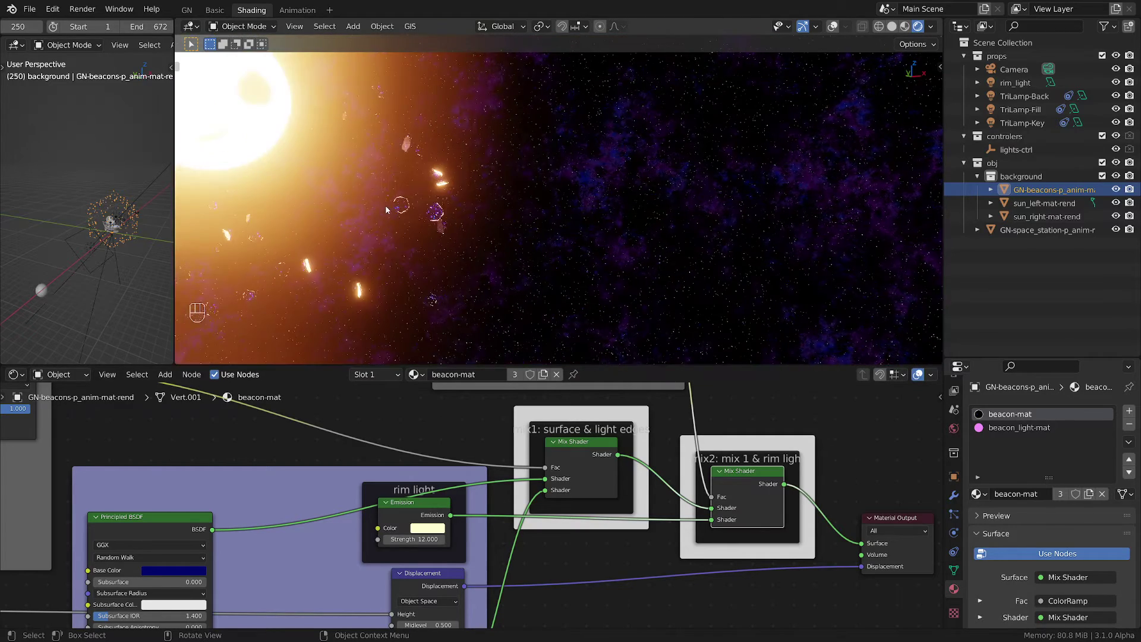
{"action": "mouse_move", "coordinate": [385, 205]}
{"action": "middle_mouse_down", "text": "shift"}
{"action": "mouse_move", "coordinate": [433, 250]}
{"action": "mouse_move", "coordinate": [457, 253]}
{"action": "middle_mouse_up", "text": "shift"}
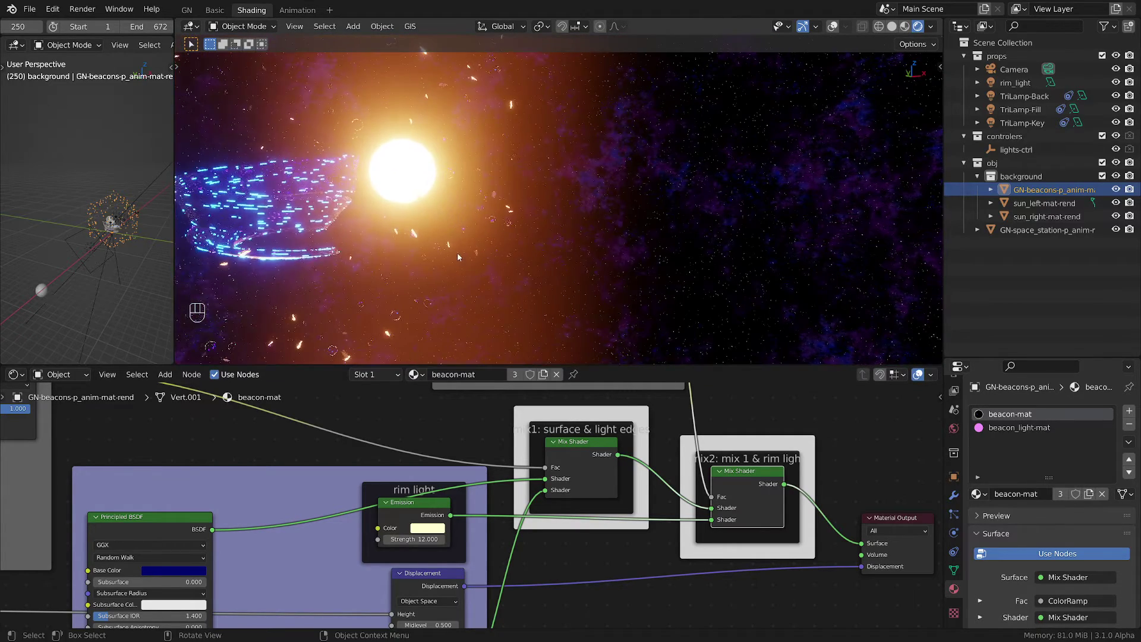
{"action": "key", "text": "KP_0"}
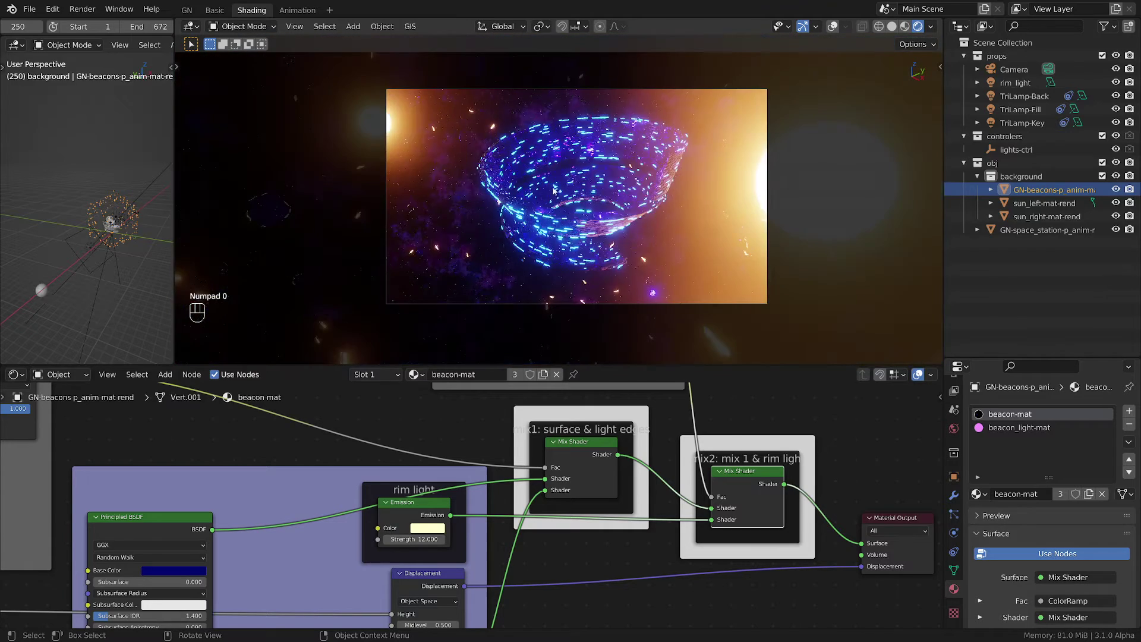
{"action": "scroll", "coordinate": [403, 149], "scroll_direction": "up", "scroll_amount": 4}
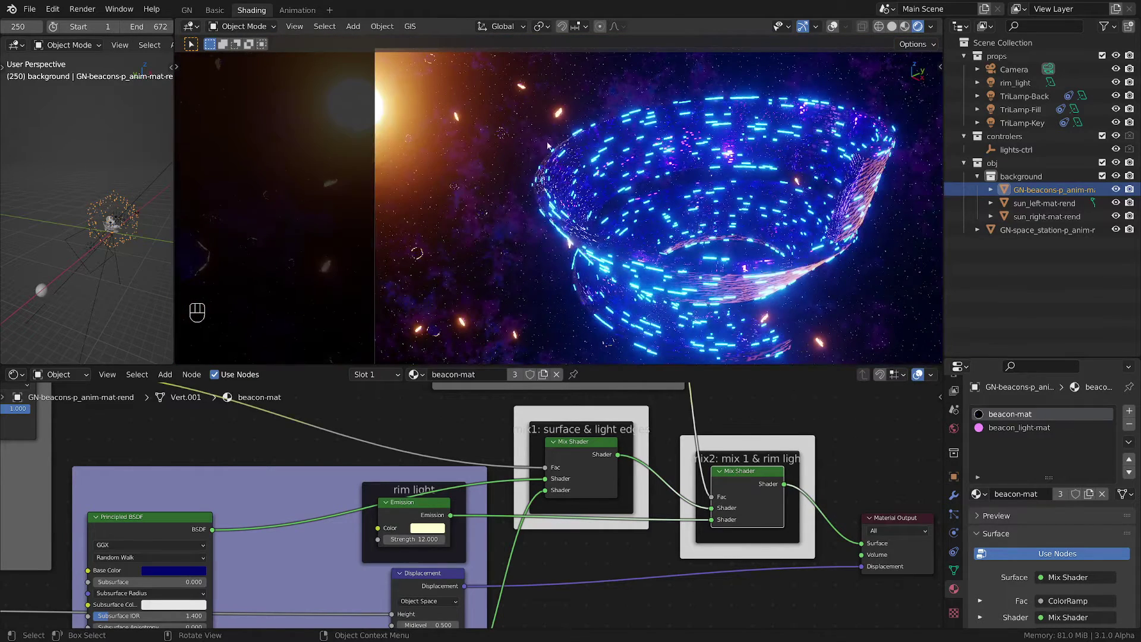
{"action": "scroll", "coordinate": [308, 478], "scroll_direction": "down", "scroll_amount": 1}
{"action": "middle_click_drag", "start_coordinate": [308, 479], "coordinate": [492, 476]}
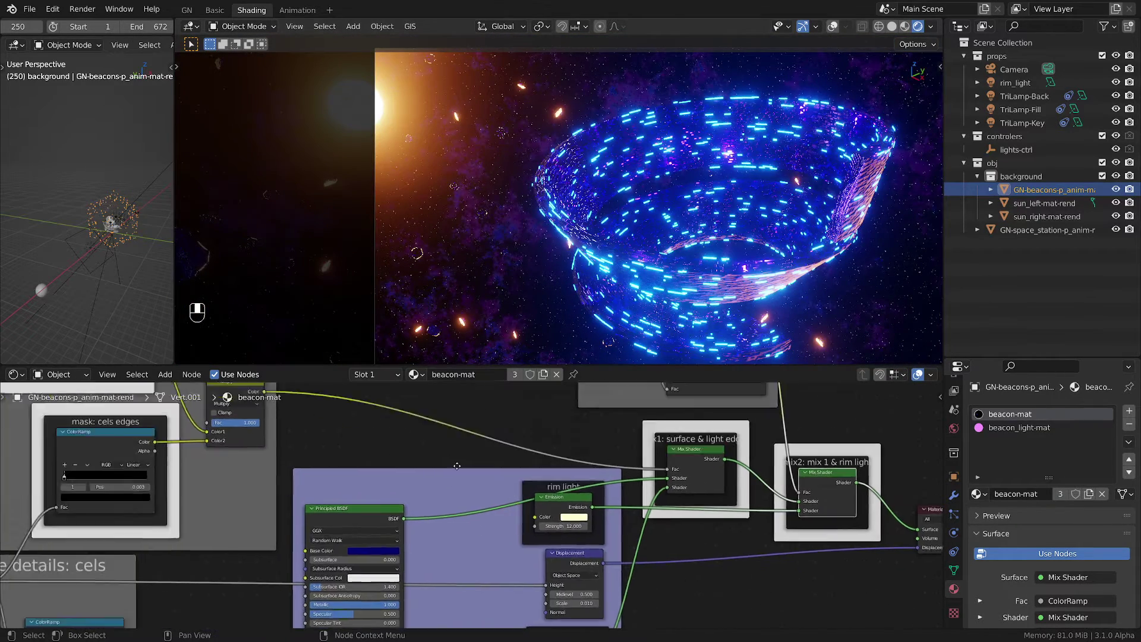
{"action": "scroll", "coordinate": [545, 112], "scroll_direction": "up", "scroll_amount": 3}
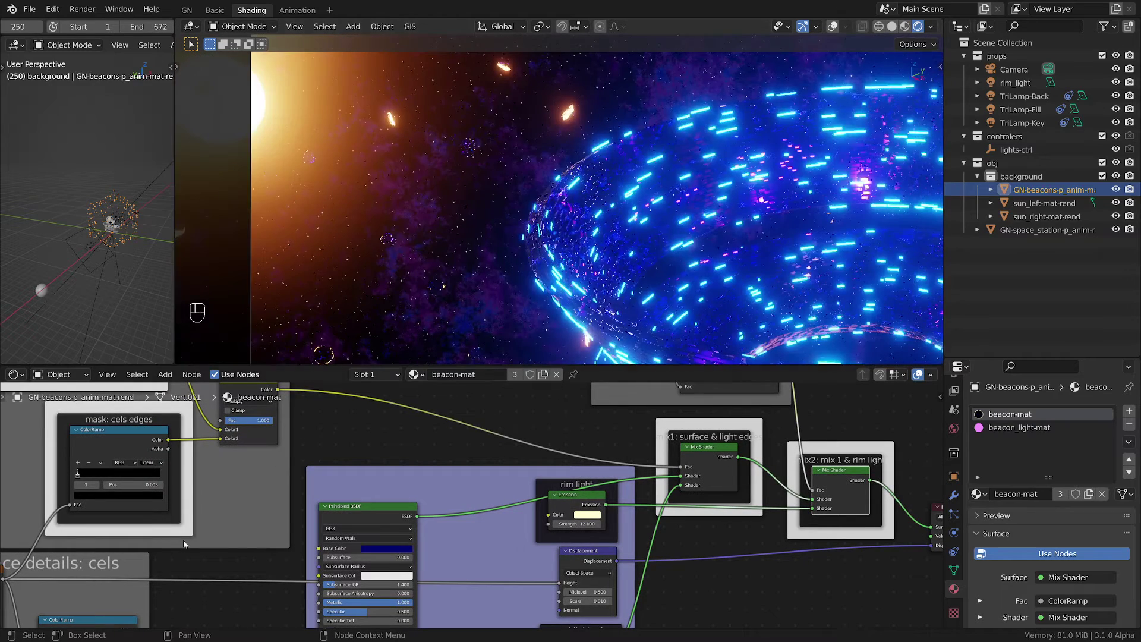
{"action": "mouse_move", "coordinate": [218, 555]}
{"action": "middle_mouse_down"}
{"action": "mouse_move", "coordinate": [535, 452]}
{"action": "mouse_move", "coordinate": [494, 488]}
{"action": "middle_mouse_up"}
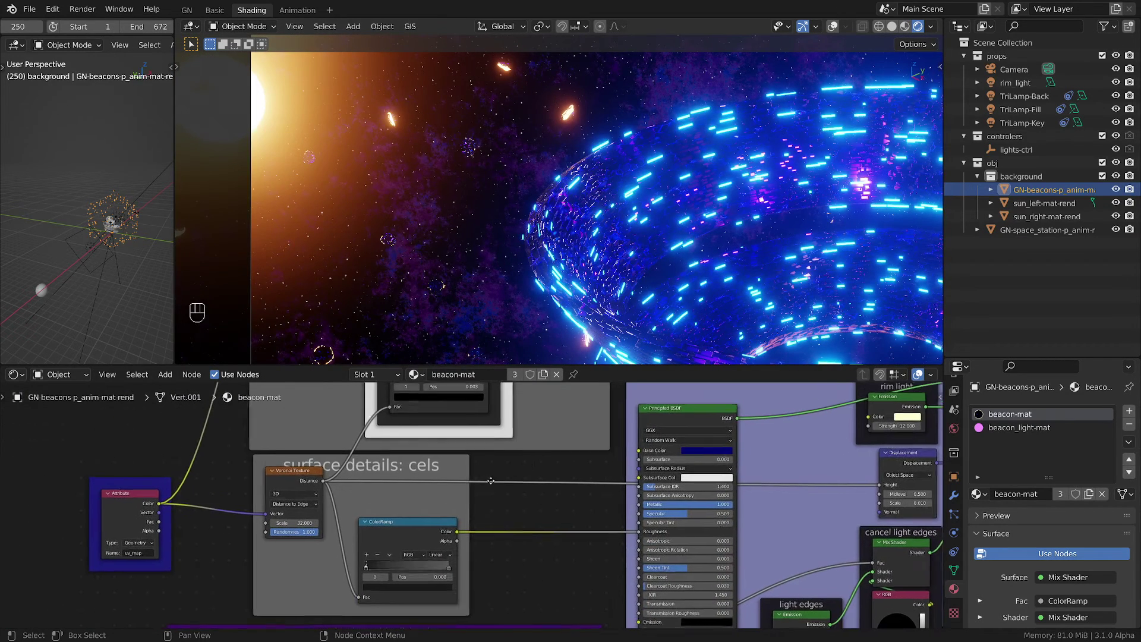
{"action": "scroll", "coordinate": [421, 512], "scroll_direction": "down", "scroll_amount": 2}
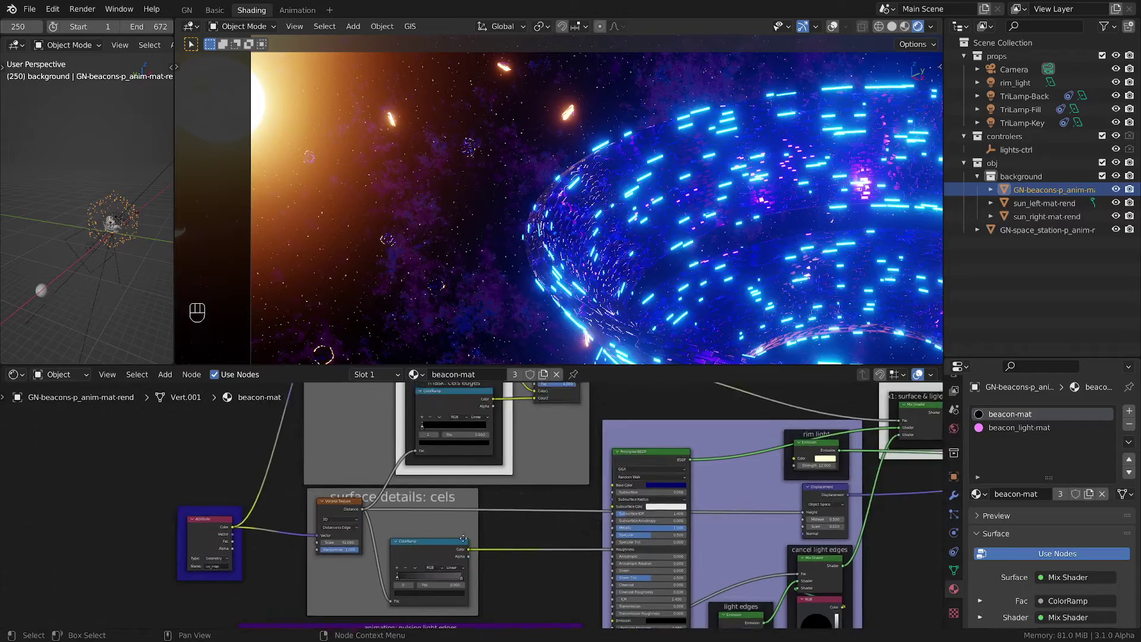
Step: Preview the cels-edges ramp, the 'where to show the edges' ramp, then their Multiply result
{"action": "mouse_move", "coordinate": [420, 511]}
{"action": "middle_mouse_down"}
{"action": "mouse_move", "coordinate": [481, 515]}
{"action": "mouse_move", "coordinate": [533, 545]}
{"action": "middle_mouse_up"}
{"action": "scroll", "coordinate": [481, 515], "scroll_direction": "up", "scroll_amount": 2}
{"action": "scroll", "coordinate": [492, 432], "scroll_direction": "up", "scroll_amount": 1}
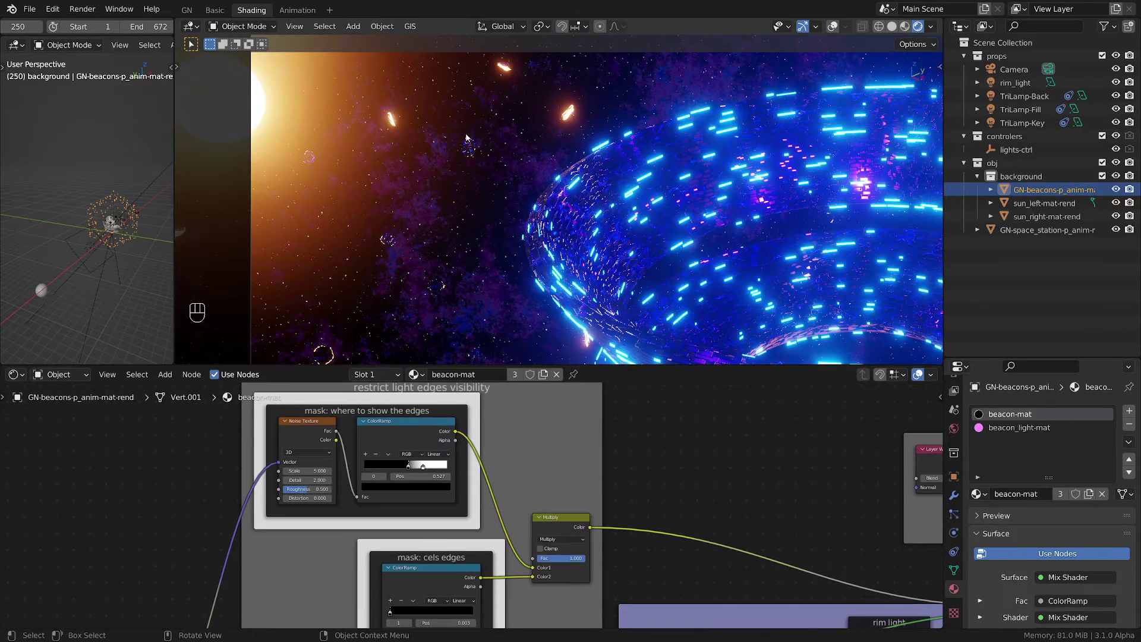
{"action": "scroll", "coordinate": [467, 141], "scroll_direction": "up", "scroll_amount": 3}
{"action": "scroll", "coordinate": [470, 169], "scroll_direction": "up", "scroll_amount": 2}
{"action": "scroll", "coordinate": [470, 168], "scroll_direction": "up", "scroll_amount": 1}
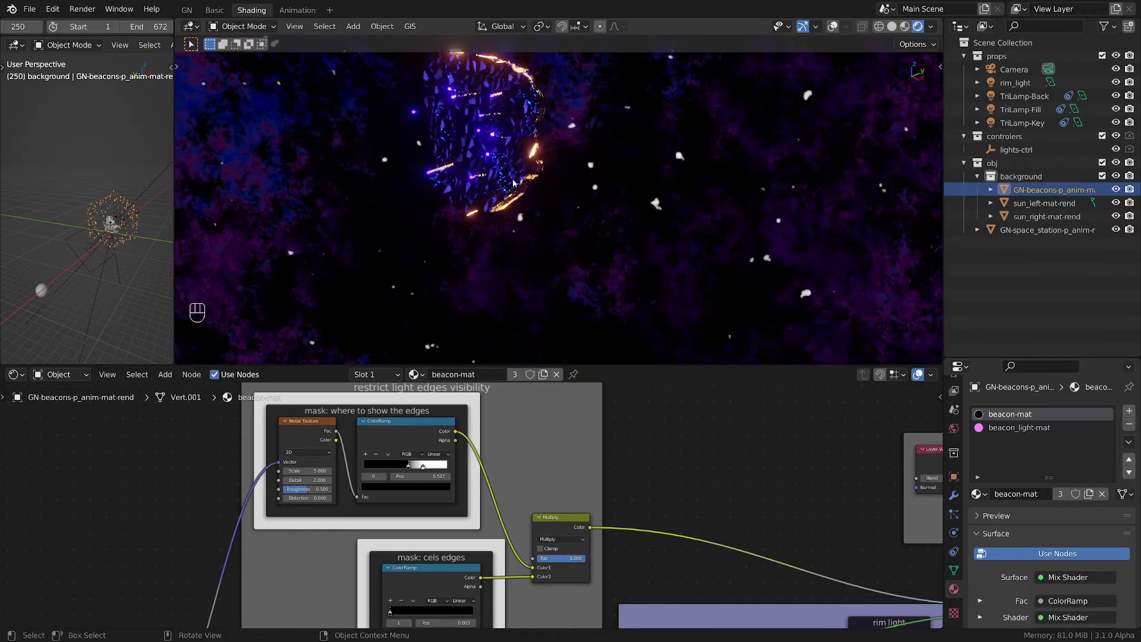
{"action": "scroll", "coordinate": [519, 509], "scroll_direction": "down", "scroll_amount": 1}
{"action": "scroll", "coordinate": [386, 513], "scroll_direction": "up", "scroll_amount": 1}
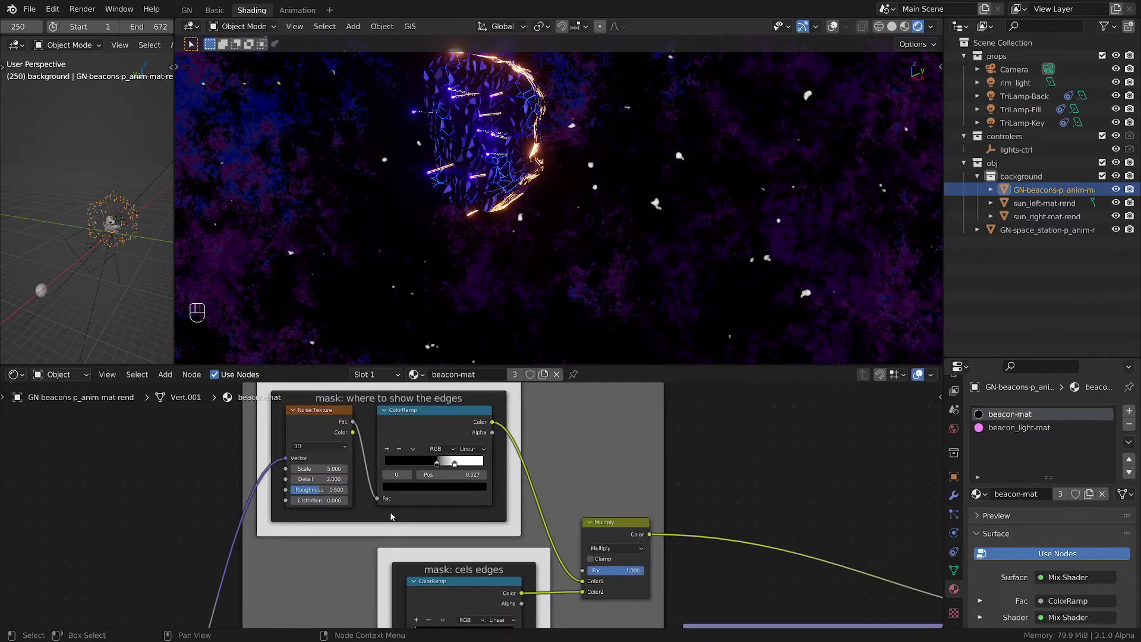
{"action": "middle_click_drag", "start_coordinate": [393, 535], "coordinate": [488, 516]}
{"action": "scroll", "coordinate": [512, 538], "scroll_direction": "down", "scroll_amount": 1}
{"action": "left_click", "coordinate": [488, 516], "text": "ctrl+shift"}
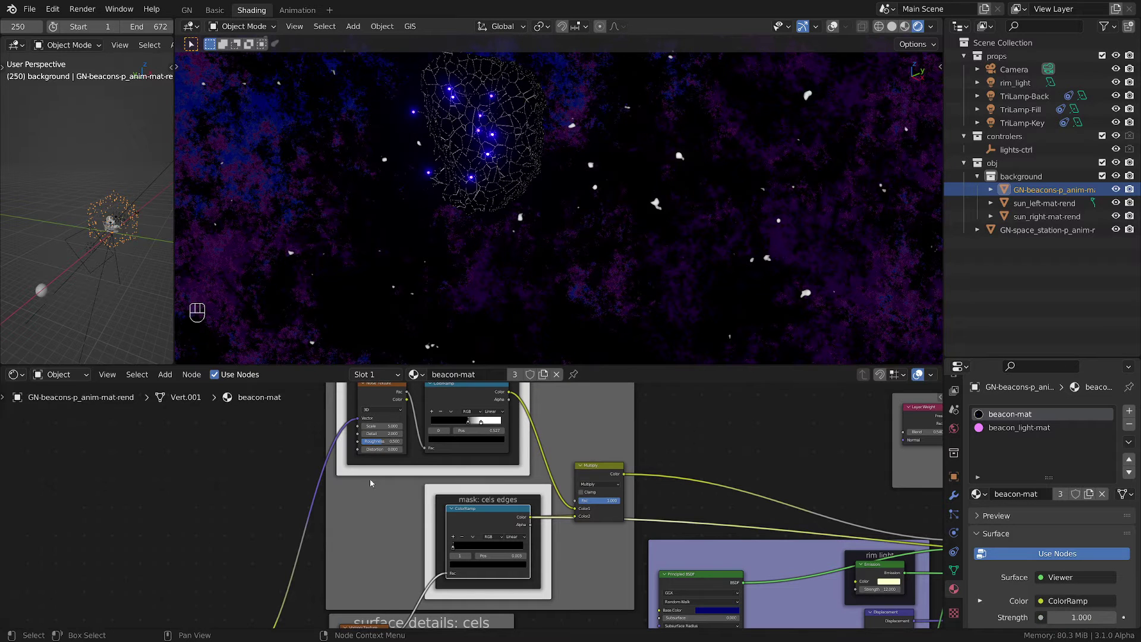
{"action": "scroll", "coordinate": [388, 537], "scroll_direction": "up", "scroll_amount": 1}
{"action": "scroll", "coordinate": [408, 538], "scroll_direction": "down", "scroll_amount": 2, "text": "shift"}
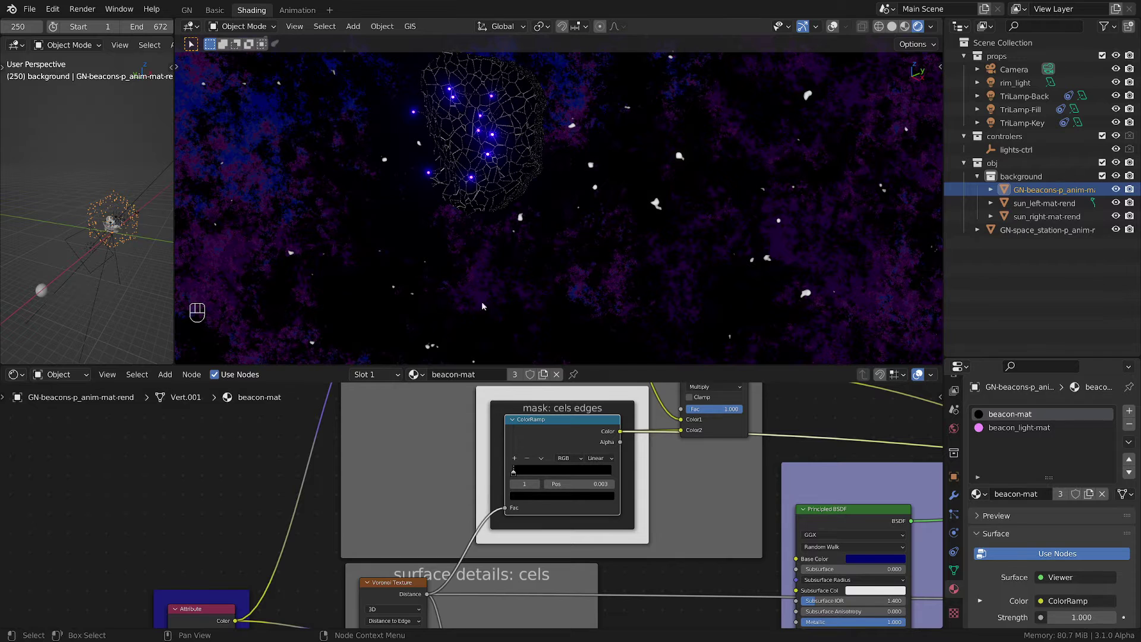
{"action": "scroll", "coordinate": [428, 495], "scroll_direction": "up", "scroll_amount": 1}
{"action": "scroll", "coordinate": [428, 494], "scroll_direction": "up", "scroll_amount": 3, "text": "shift"}
{"action": "scroll", "coordinate": [428, 495], "scroll_direction": "up", "scroll_amount": 2, "text": "shift"}
{"action": "scroll", "coordinate": [428, 495], "scroll_direction": "up", "scroll_amount": 1, "text": "shift"}
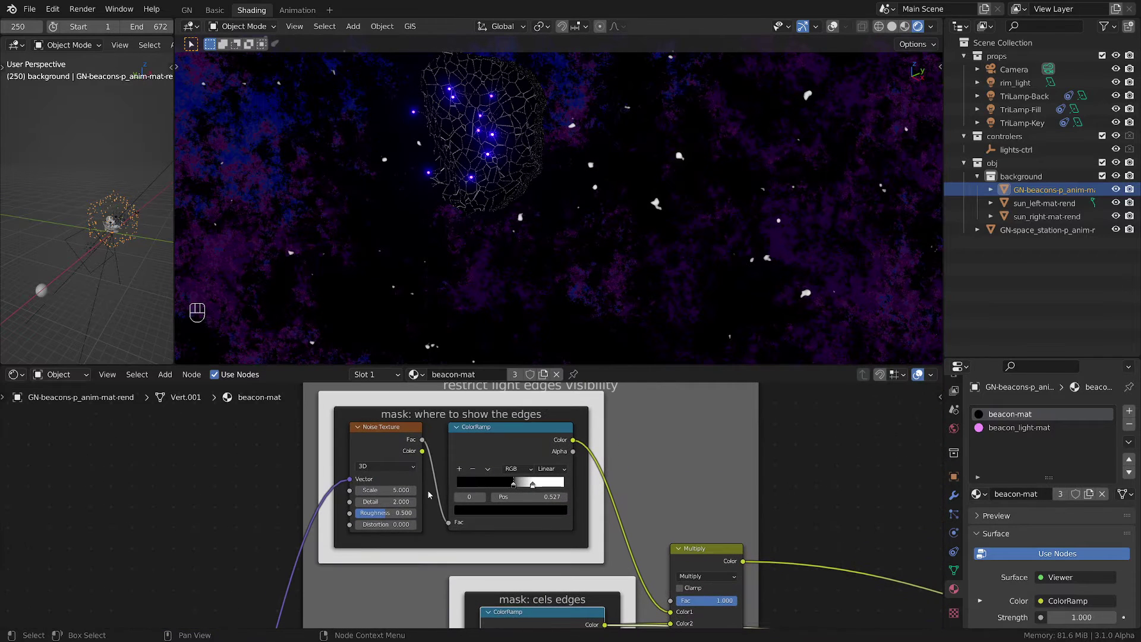
{"action": "left_click", "coordinate": [522, 442], "text": "ctrl+shift"}
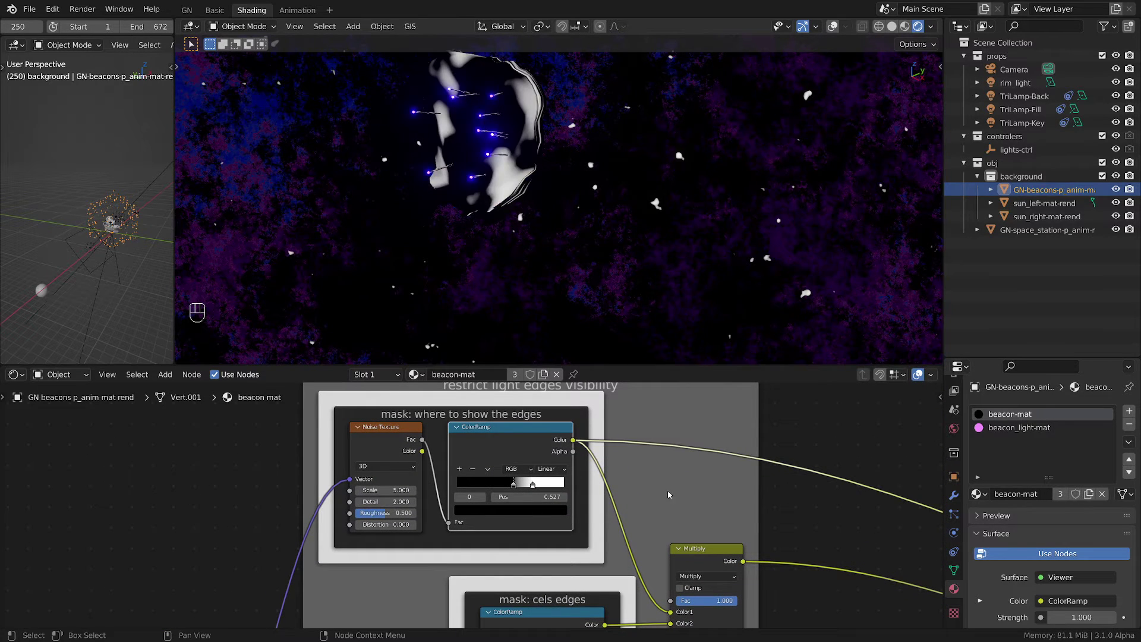
{"action": "scroll", "coordinate": [668, 493], "scroll_direction": "down", "scroll_amount": 2, "text": "shift"}
{"action": "scroll", "coordinate": [669, 493], "scroll_direction": "right", "scroll_amount": 2, "text": "ctrl"}
{"action": "left_click", "coordinate": [636, 482], "text": "ctrl+shift"}
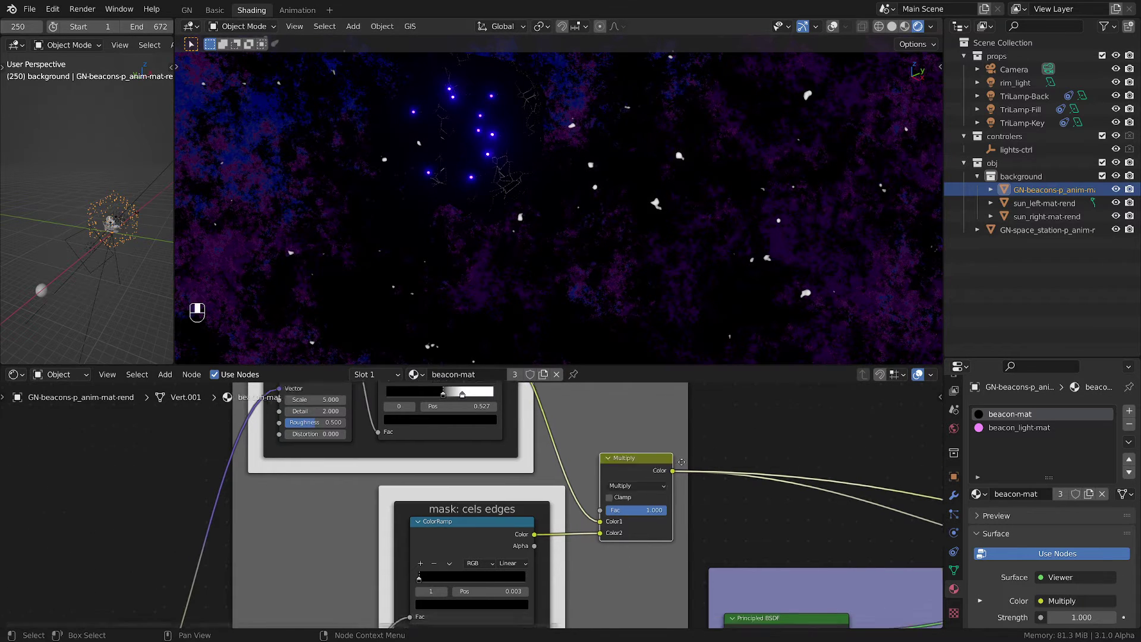
{"action": "scroll", "coordinate": [678, 499], "scroll_direction": "down", "scroll_amount": 2}
{"action": "scroll", "coordinate": [678, 499], "scroll_direction": "down", "scroll_amount": 1}
{"action": "mouse_move", "coordinate": [482, 493]}
{"action": "middle_mouse_down"}
{"action": "mouse_move", "coordinate": [499, 562]}
{"action": "mouse_move", "coordinate": [570, 566]}
{"action": "middle_mouse_up"}
{"action": "scroll", "coordinate": [571, 566], "scroll_direction": "down", "scroll_amount": 1}
{"action": "scroll", "coordinate": [572, 567], "scroll_direction": "down", "scroll_amount": 1}
{"action": "mouse_move", "coordinate": [707, 508]}
{"action": "middle_mouse_down"}
{"action": "mouse_move", "coordinate": [475, 507]}
{"action": "mouse_move", "coordinate": [500, 514]}
{"action": "middle_mouse_up"}
{"action": "scroll", "coordinate": [508, 490], "scroll_direction": "up", "scroll_amount": 1}
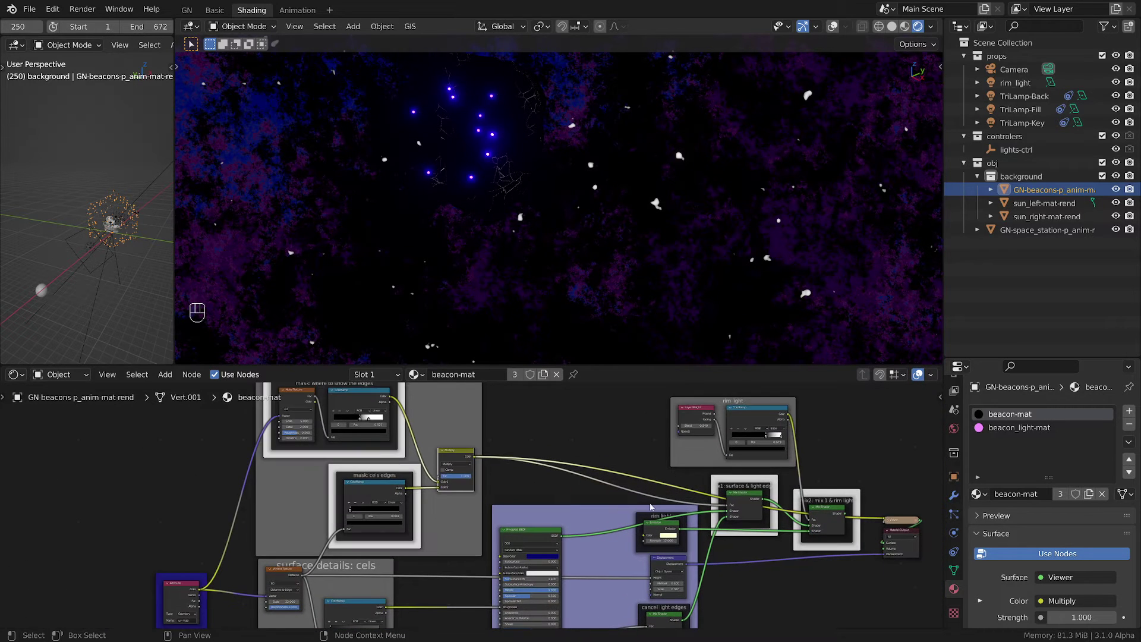
{"action": "scroll", "coordinate": [508, 500], "scroll_direction": "up", "scroll_amount": 1}
{"action": "scroll", "coordinate": [506, 536], "scroll_direction": "up", "scroll_amount": 1}
{"action": "scroll", "coordinate": [504, 578], "scroll_direction": "down", "scroll_amount": 1}
Step: Review the random variation ColorRamp and Multiply nodes and a ramp stop's colour
{"action": "middle_click_drag", "start_coordinate": [444, 559], "coordinate": [484, 532]}
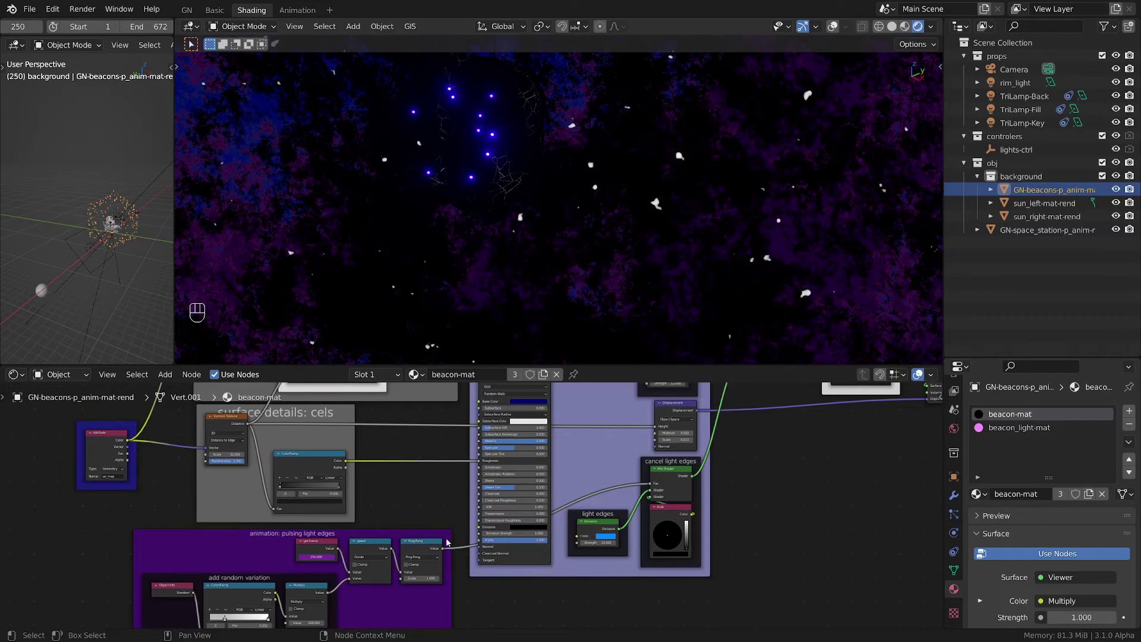
{"action": "scroll", "coordinate": [445, 574], "scroll_direction": "up", "scroll_amount": 3}
{"action": "scroll", "coordinate": [369, 512], "scroll_direction": "down", "scroll_amount": 2}
{"action": "scroll", "coordinate": [368, 512], "scroll_direction": "up", "scroll_amount": 3}
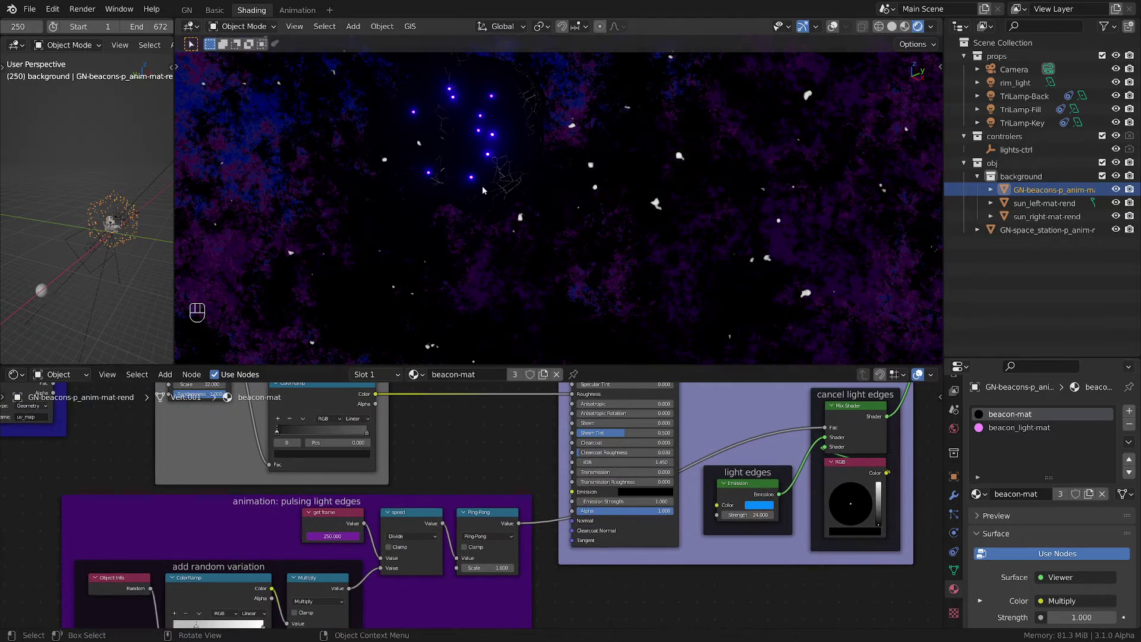
{"action": "scroll", "coordinate": [481, 190], "scroll_direction": "up", "scroll_amount": 2}
{"action": "middle_click_drag", "start_coordinate": [352, 604], "coordinate": [442, 505]}
{"action": "scroll", "coordinate": [442, 504], "scroll_direction": "up", "scroll_amount": 2}
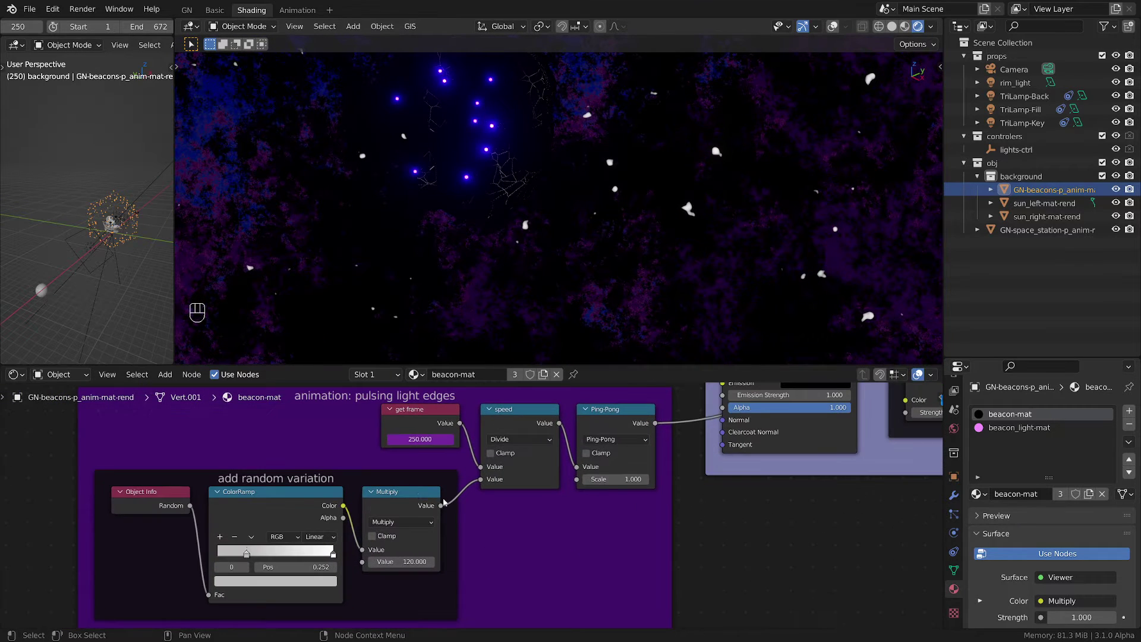
{"action": "left_click", "coordinate": [172, 506]}
{"action": "left_click", "coordinate": [251, 509]}
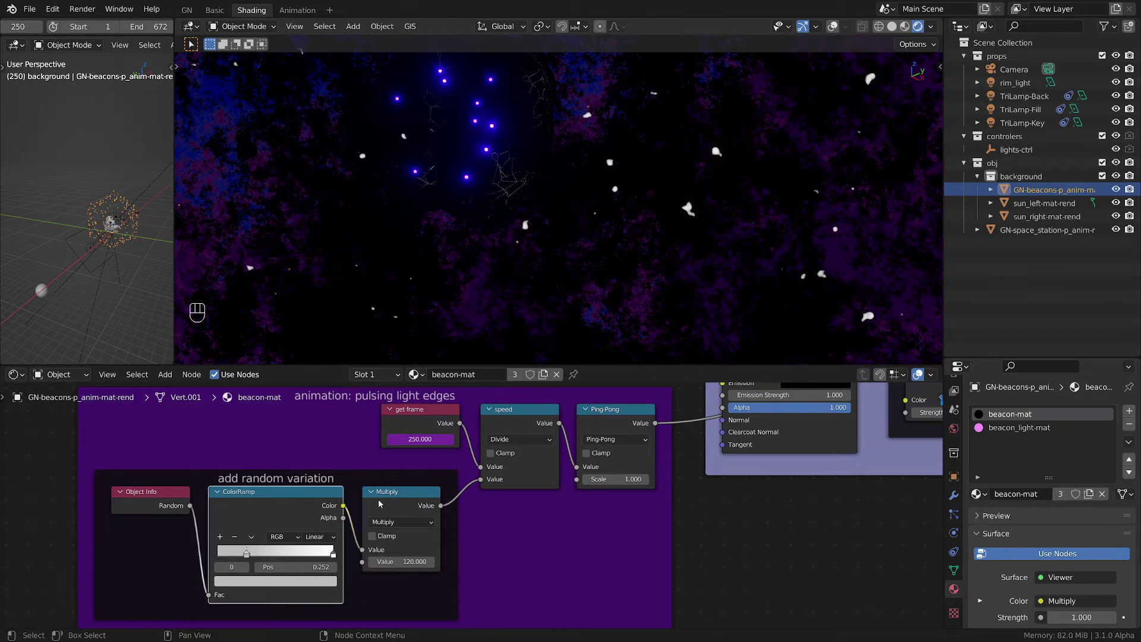
{"action": "left_click", "coordinate": [378, 506]}
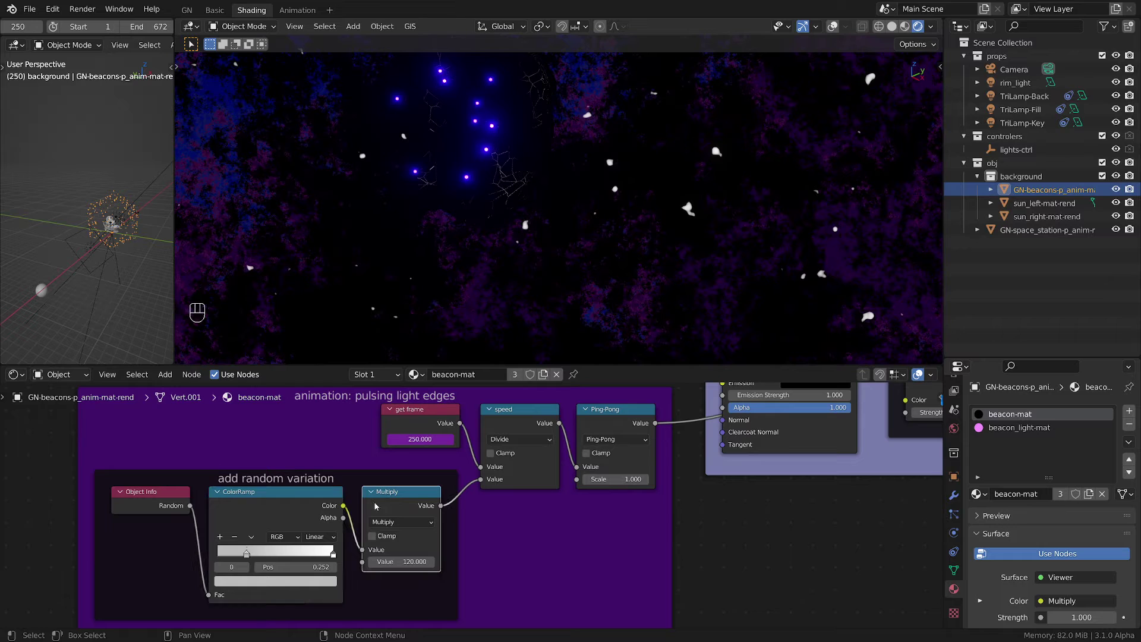
{"action": "left_click", "coordinate": [272, 582]}
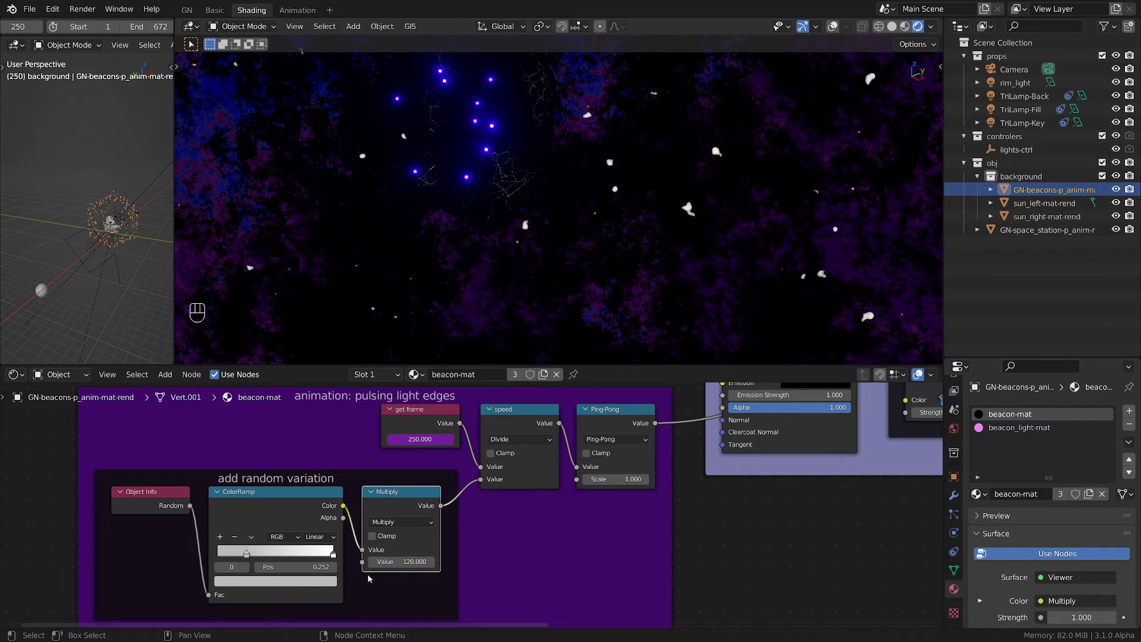
{"action": "scroll", "coordinate": [477, 569], "scroll_direction": "down", "scroll_amount": 1, "text": "shift"}
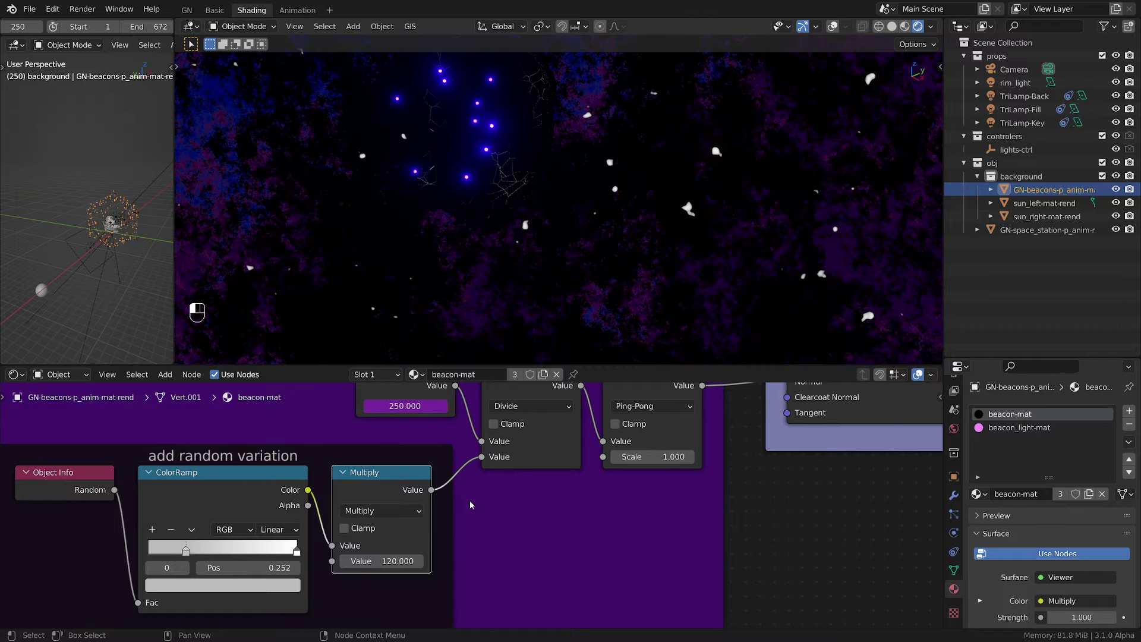
{"action": "scroll", "coordinate": [539, 529], "scroll_direction": "left", "scroll_amount": 1, "text": "ctrl"}
{"action": "scroll", "coordinate": [539, 529], "scroll_direction": "up", "scroll_amount": 2, "text": "shift"}
{"action": "scroll", "coordinate": [540, 529], "scroll_direction": "right", "scroll_amount": 1, "text": "ctrl"}
Step: Bring the pulsing light-edge nodes into view, deselect the speed node, and save the .blend
{"action": "left_click_drag", "start_coordinate": [526, 487], "coordinate": [521, 488]}
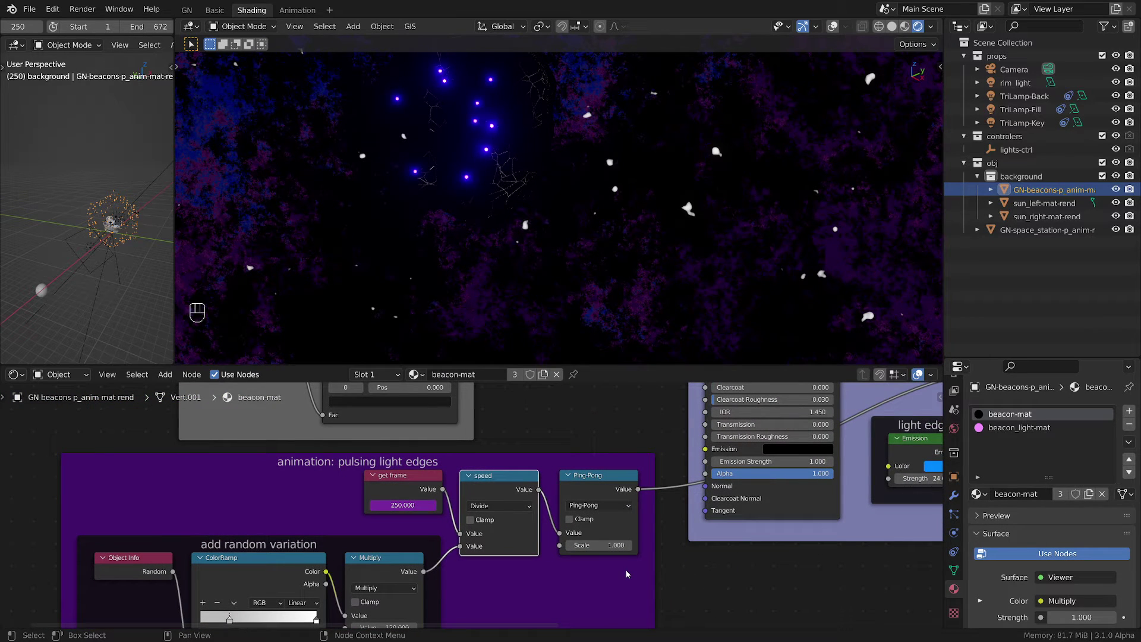
{"action": "left_click", "coordinate": [713, 578]}
{"action": "key", "text": "ctrl+s"}
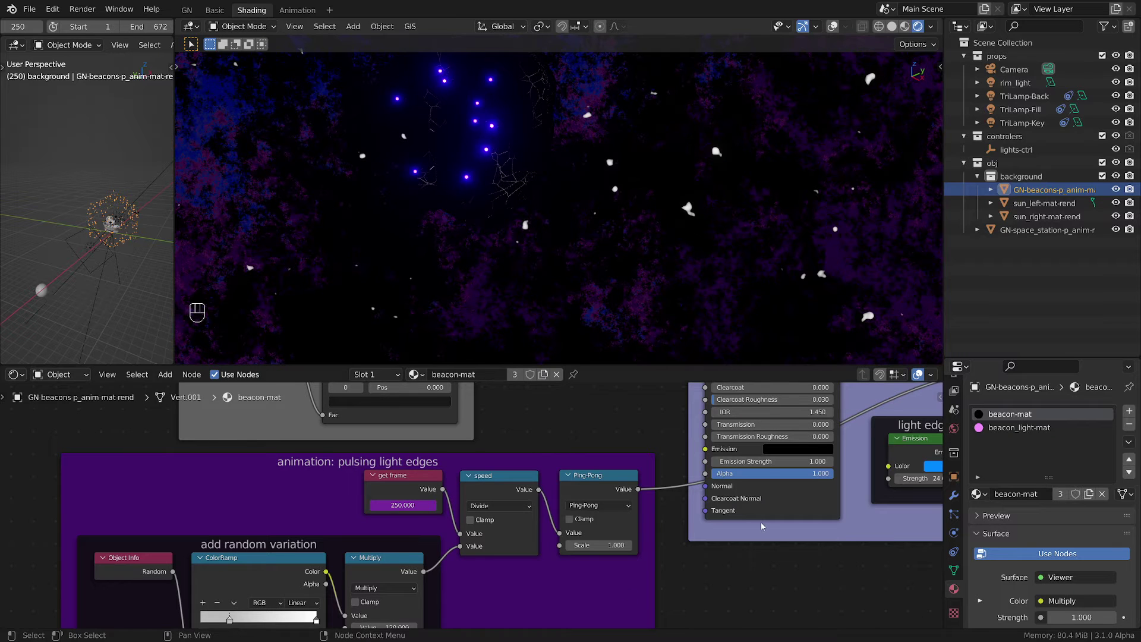
{"action": "scroll", "coordinate": [686, 570], "scroll_direction": "down", "scroll_amount": 1}
{"action": "scroll", "coordinate": [682, 544], "scroll_direction": "down", "scroll_amount": 1}
{"action": "scroll", "coordinate": [680, 531], "scroll_direction": "down", "scroll_amount": 1}
{"action": "scroll", "coordinate": [681, 531], "scroll_direction": "up", "scroll_amount": 1}
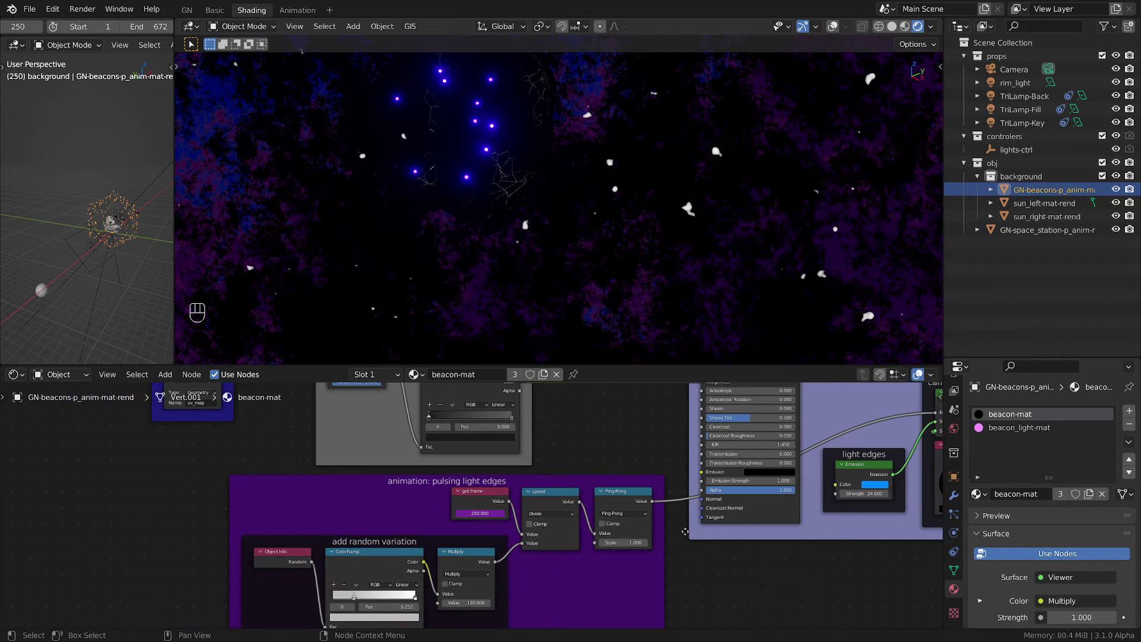
Step: Inspect the RGB and light-edges Emission nodes, then connect mix2 to the Material Output
{"action": "middle_click_drag", "start_coordinate": [680, 531], "coordinate": [480, 538]}
{"action": "scroll", "coordinate": [480, 538], "scroll_direction": "up", "scroll_amount": 1}
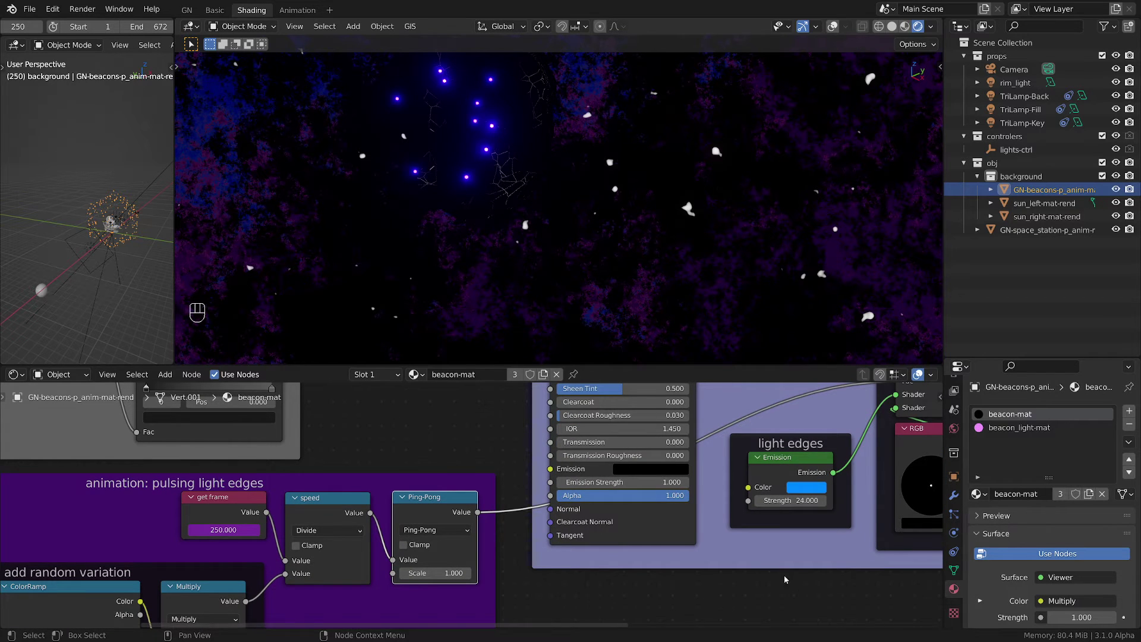
{"action": "scroll", "coordinate": [515, 561], "scroll_direction": "right", "scroll_amount": 2}
{"action": "scroll", "coordinate": [515, 561], "scroll_direction": "down", "scroll_amount": 2}
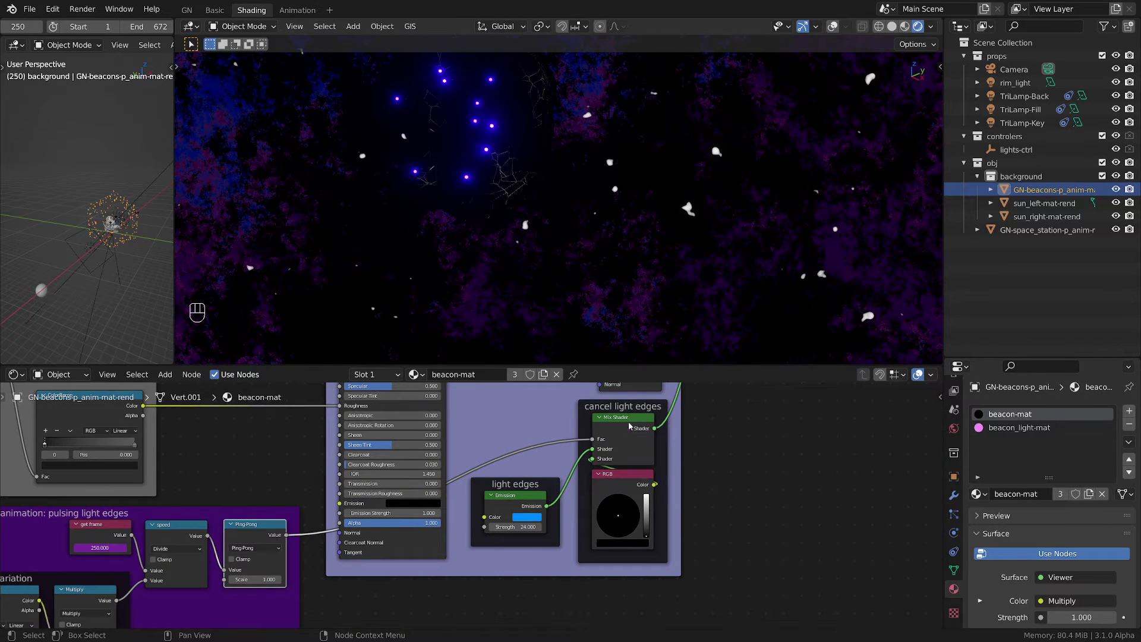
{"action": "scroll", "coordinate": [540, 477], "scroll_direction": "up", "scroll_amount": 1}
{"action": "scroll", "coordinate": [540, 476], "scroll_direction": "up", "scroll_amount": 1}
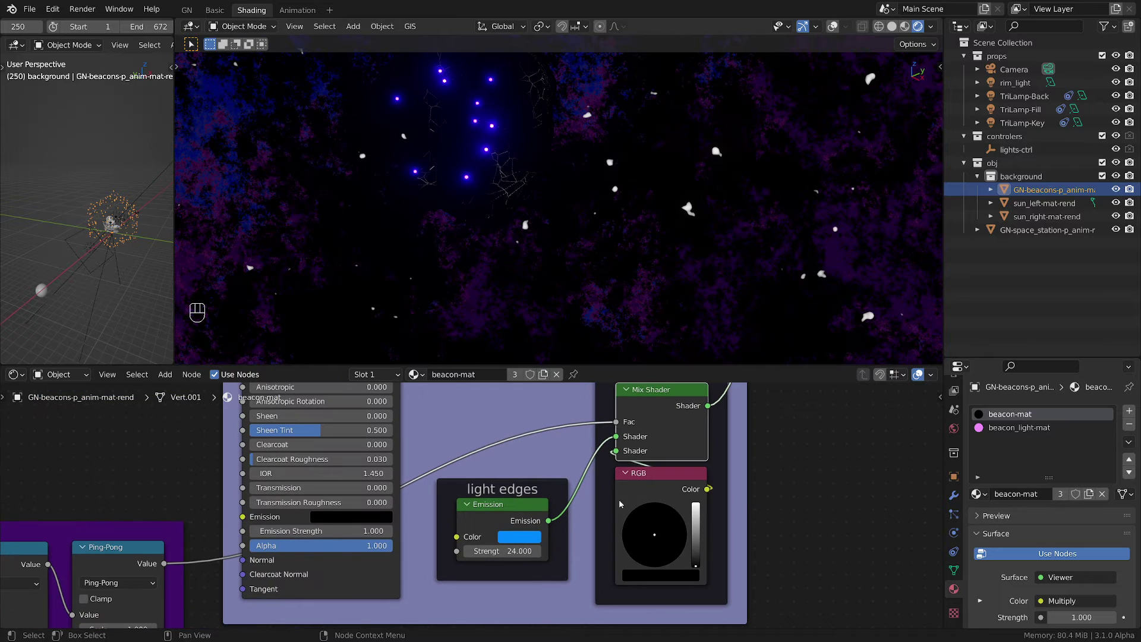
{"action": "left_click", "coordinate": [672, 485]}
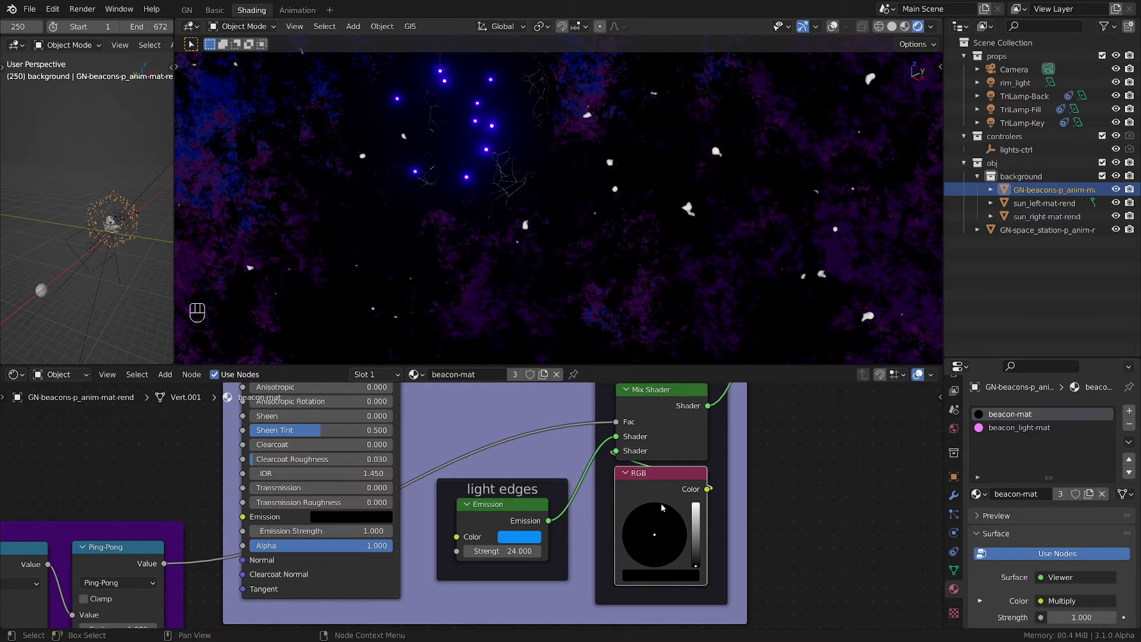
{"action": "left_click", "coordinate": [530, 506]}
{"action": "scroll", "coordinate": [561, 517], "scroll_direction": "down", "scroll_amount": 1}
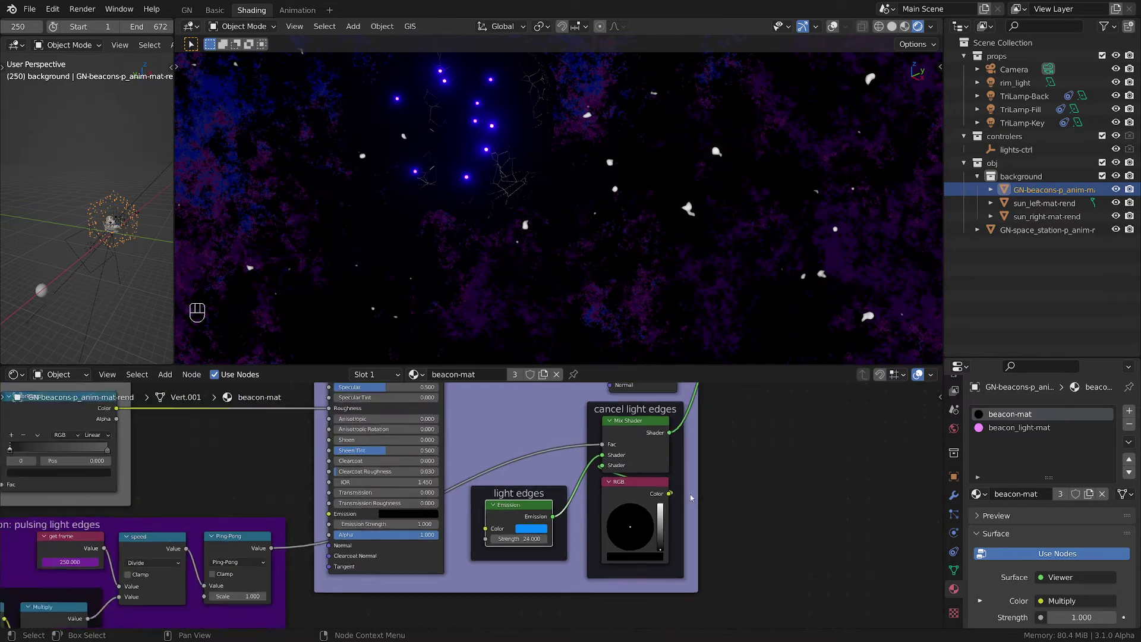
{"action": "scroll", "coordinate": [580, 522], "scroll_direction": "down", "scroll_amount": 1}
{"action": "scroll", "coordinate": [642, 526], "scroll_direction": "down", "scroll_amount": 1}
{"action": "scroll", "coordinate": [702, 533], "scroll_direction": "down", "scroll_amount": 1}
{"action": "scroll", "coordinate": [702, 534], "scroll_direction": "up", "scroll_amount": 1}
{"action": "scroll", "coordinate": [660, 539], "scroll_direction": "up", "scroll_amount": 1}
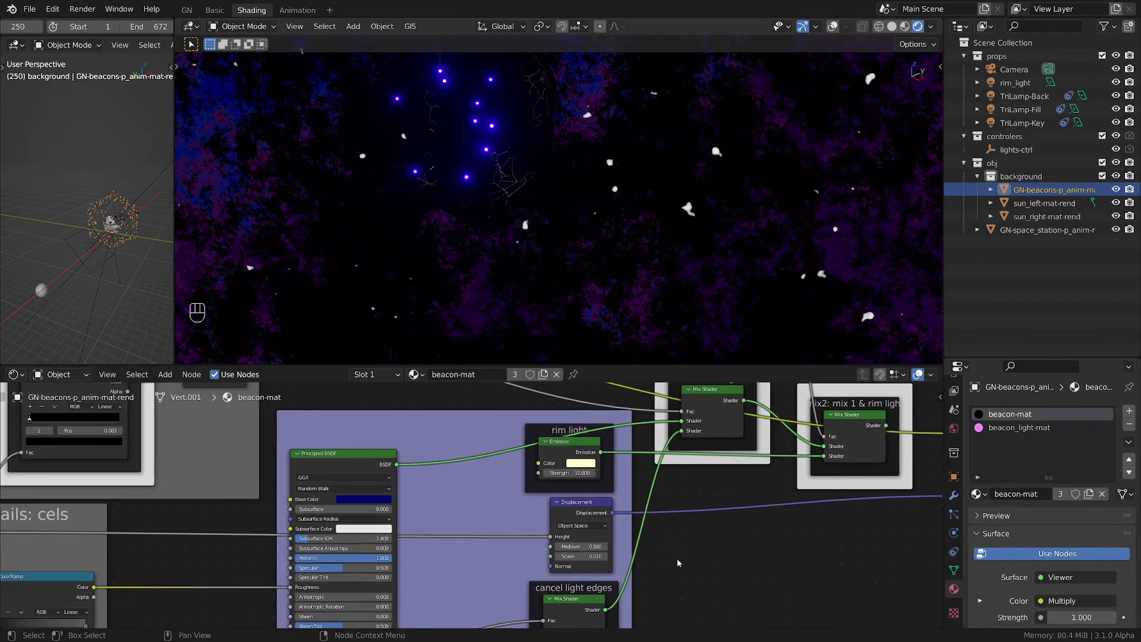
{"action": "scroll", "coordinate": [658, 532], "scroll_direction": "right", "scroll_amount": 5}
{"action": "left_click", "coordinate": [655, 465], "text": "ctrl+shift"}
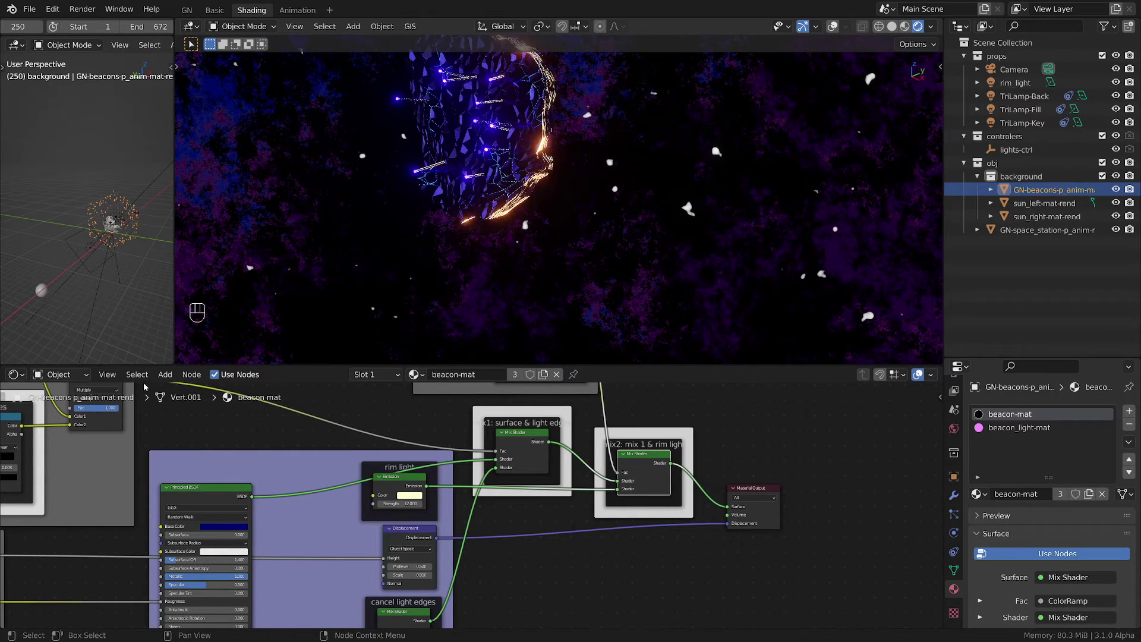
Step: Show the World node tree maximized and pan across its star, galaxy and HDRI nodes
{"action": "left_click", "coordinate": [66, 379]}
{"action": "left_click", "coordinate": [55, 404]}
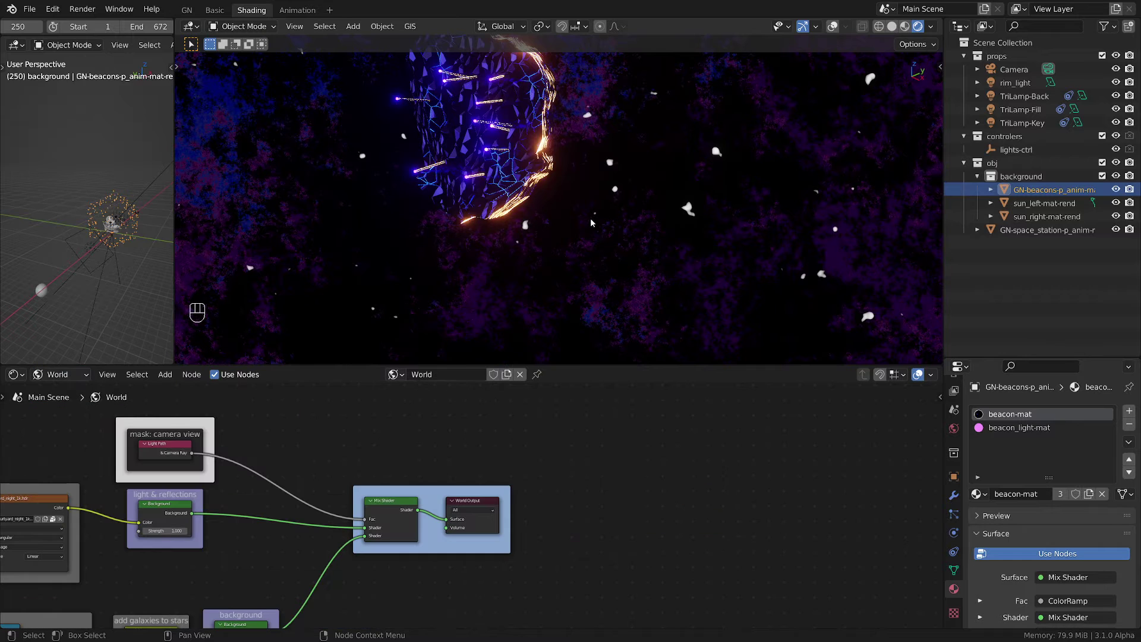
{"action": "scroll", "coordinate": [476, 435], "scroll_direction": "down", "scroll_amount": 2}
{"action": "scroll", "coordinate": [475, 436], "scroll_direction": "down", "scroll_amount": 2}
{"action": "middle_click_drag", "start_coordinate": [397, 479], "coordinate": [630, 434]}
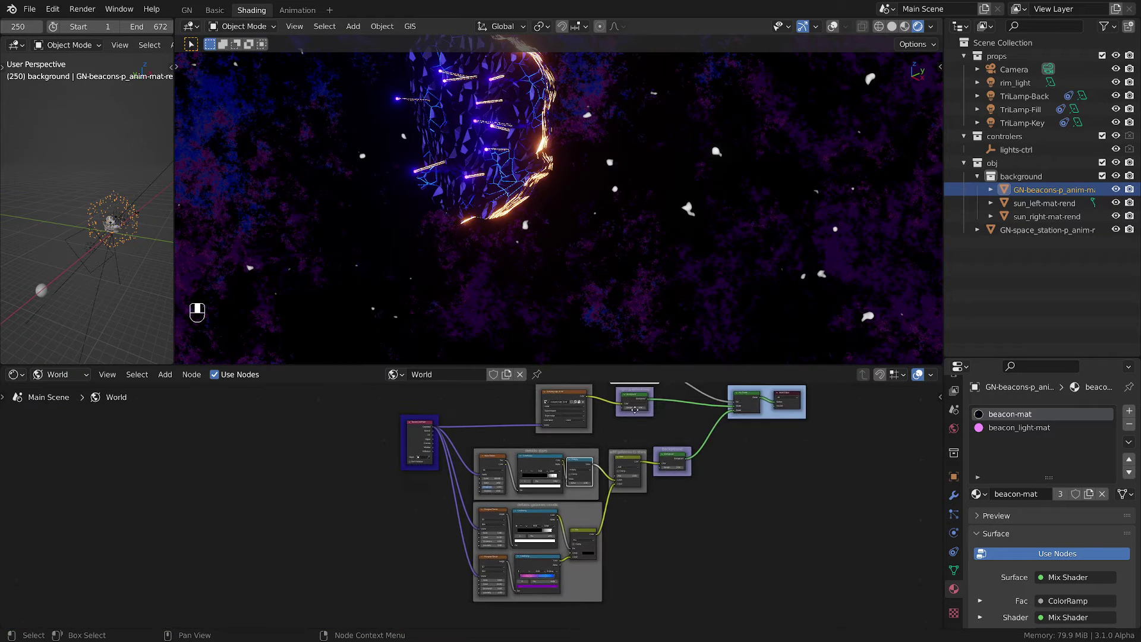
{"action": "key", "text": "ctrl+space"}
{"action": "scroll", "coordinate": [720, 297], "scroll_direction": "up", "scroll_amount": 2}
{"action": "scroll", "coordinate": [761, 291], "scroll_direction": "up", "scroll_amount": 2}
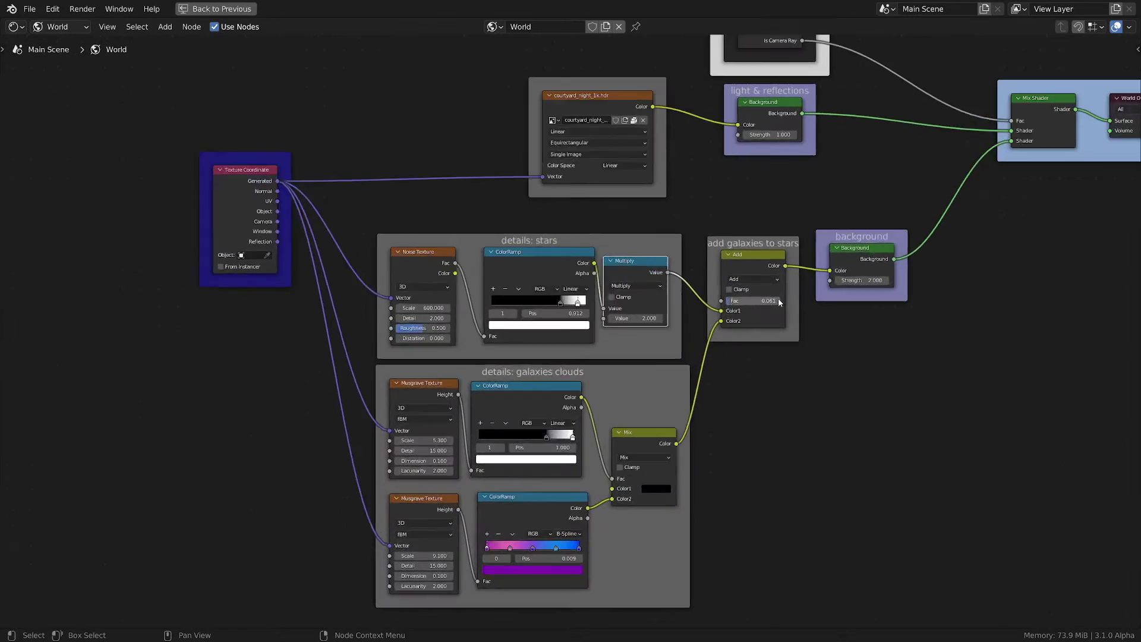
{"action": "mouse_move", "coordinate": [778, 299]}
{"action": "middle_mouse_down"}
{"action": "mouse_move", "coordinate": [765, 358]}
{"action": "mouse_move", "coordinate": [740, 355]}
{"action": "middle_mouse_up"}
{"action": "scroll", "coordinate": [740, 359], "scroll_direction": "down", "scroll_amount": 1}
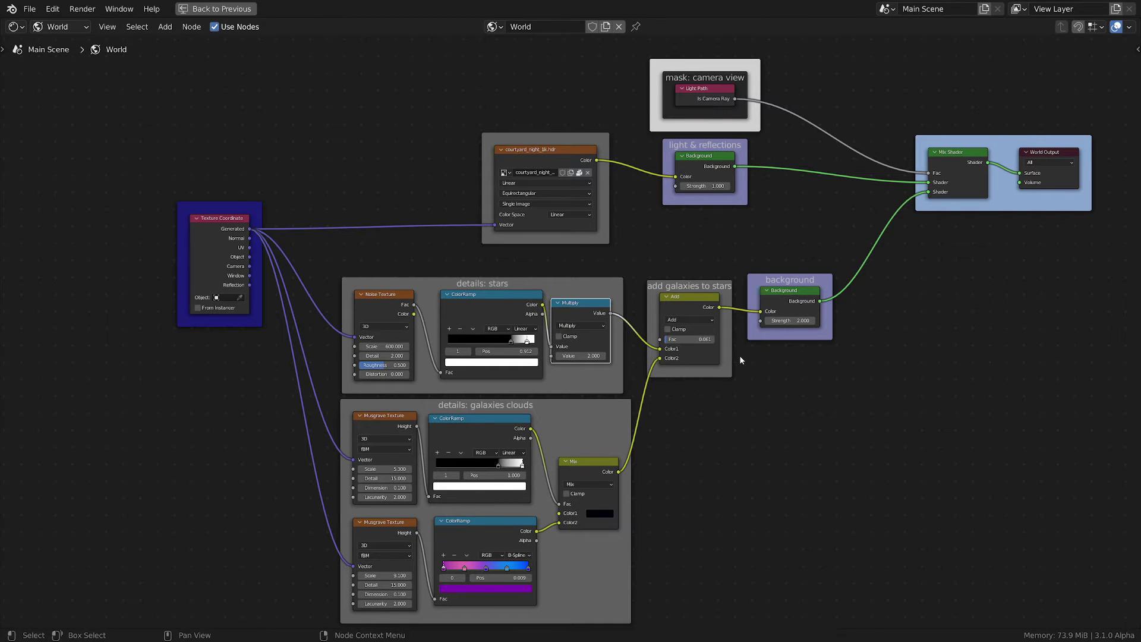
{"action": "scroll", "coordinate": [740, 359], "scroll_direction": "up", "scroll_amount": 1}
{"action": "mouse_move", "coordinate": [741, 359]}
{"action": "middle_mouse_down"}
{"action": "mouse_move", "coordinate": [746, 479]}
{"action": "mouse_move", "coordinate": [688, 522]}
{"action": "middle_mouse_up"}
{"action": "middle_click_drag", "start_coordinate": [705, 604], "coordinate": [706, 474]}
Step: Restore the Shading layout, frame all world nodes and widen the courtyard HDR node
{"action": "key", "text": "ctrl+space"}
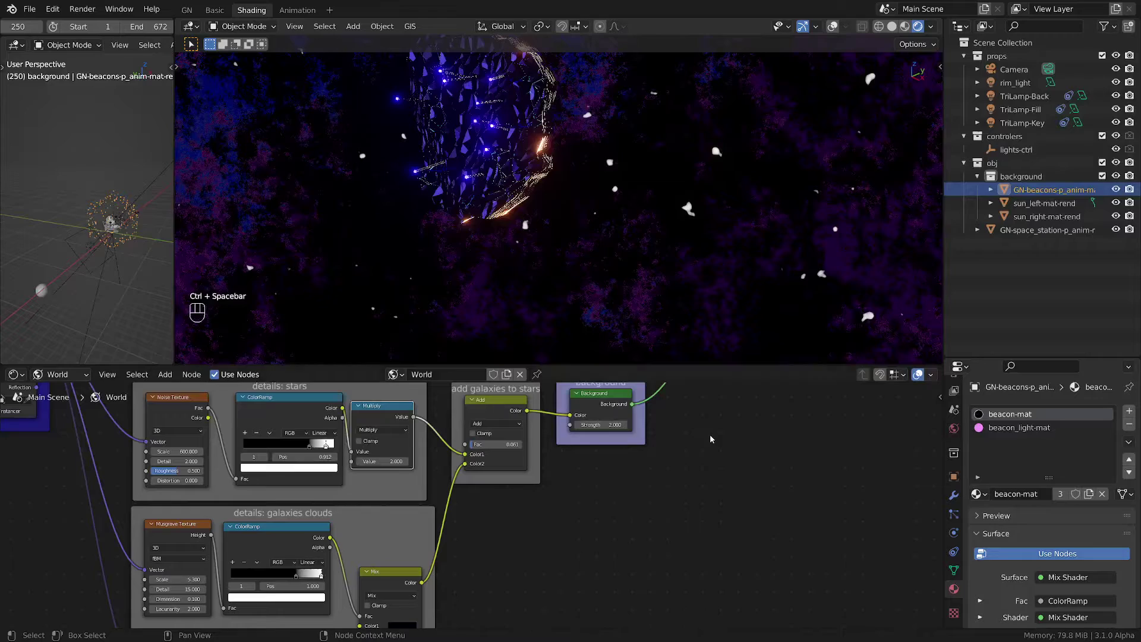
{"action": "middle_click_drag", "start_coordinate": [572, 429], "coordinate": [540, 552]}
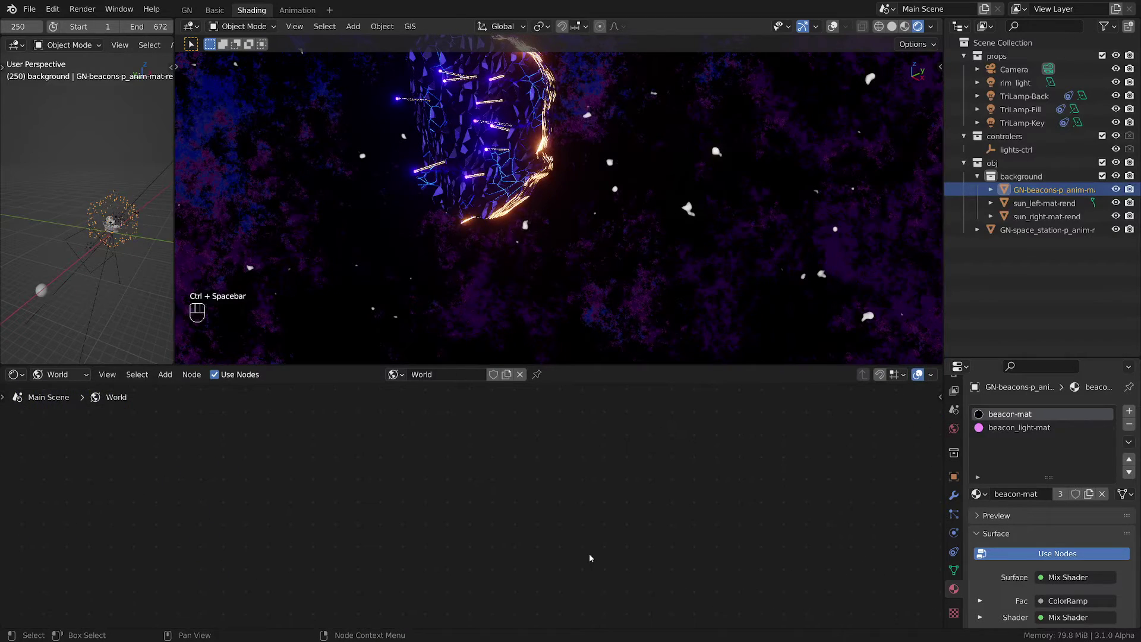
{"action": "key", "text": "KP_Decimal"}
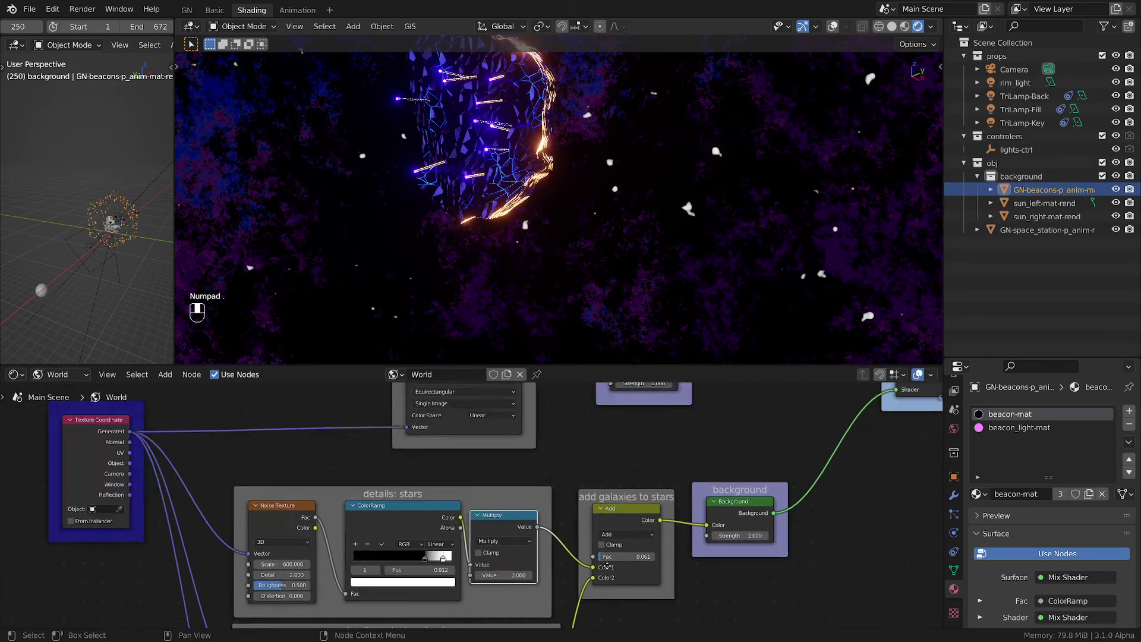
{"action": "scroll", "coordinate": [614, 577], "scroll_direction": "up", "scroll_amount": 1}
{"action": "scroll", "coordinate": [517, 457], "scroll_direction": "up", "scroll_amount": 1}
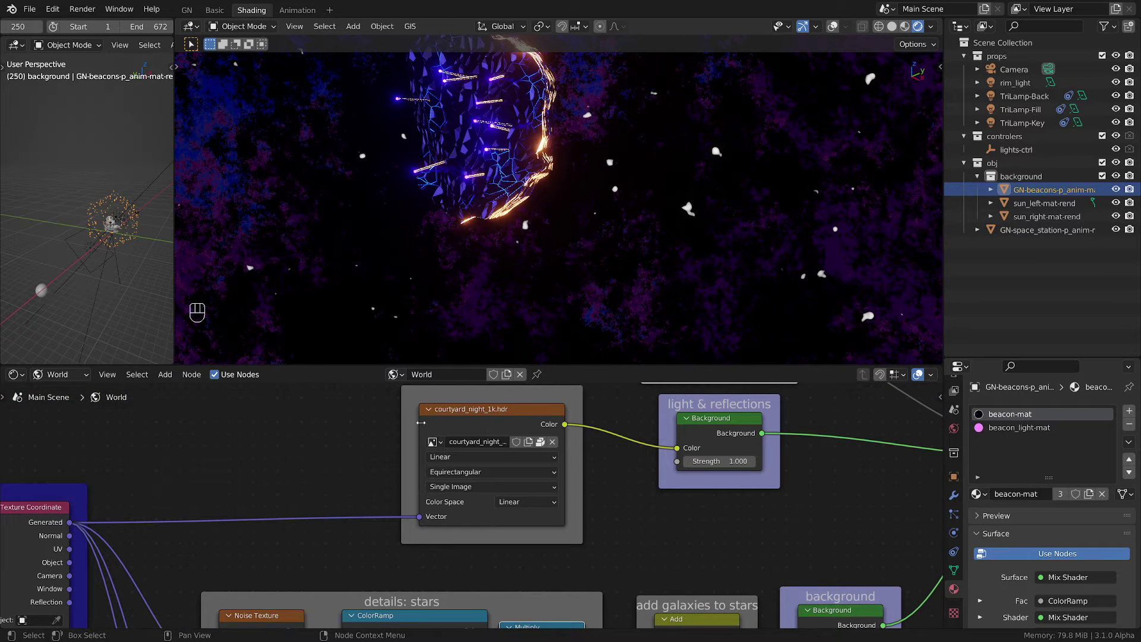
{"action": "left_click_drag", "start_coordinate": [419, 472], "coordinate": [377, 472]}
{"action": "scroll", "coordinate": [358, 493], "scroll_direction": "down", "scroll_amount": 1}
Step: Pan through the HDR, World Output, stars and galaxies clouds nodes
{"action": "middle_click_drag", "start_coordinate": [357, 493], "coordinate": [454, 479]}
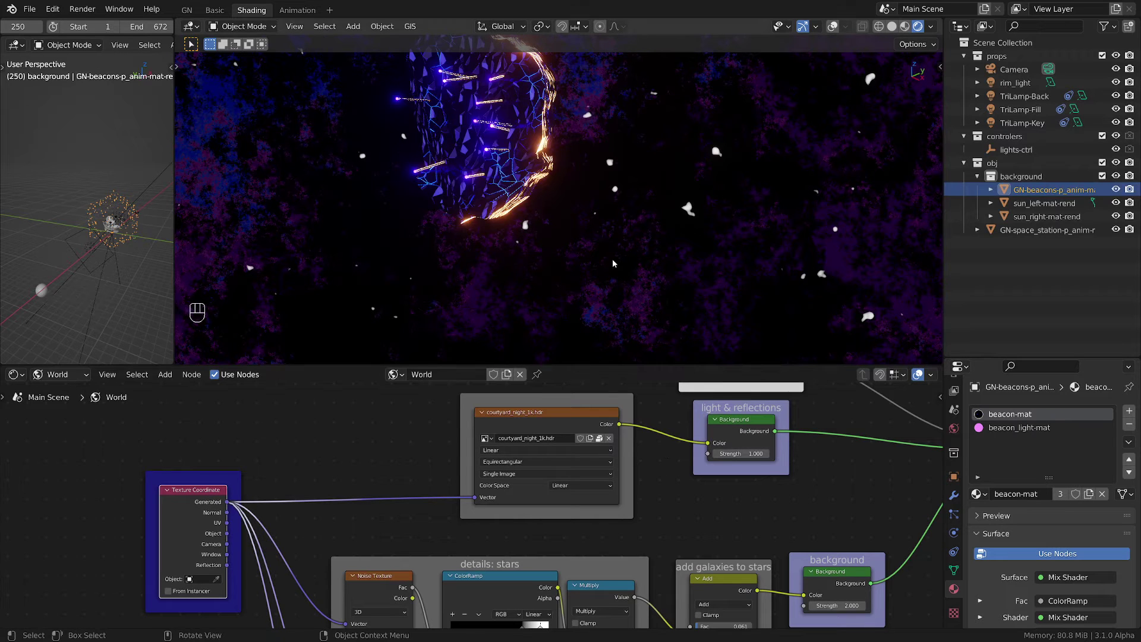
{"action": "middle_click_drag", "start_coordinate": [741, 437], "coordinate": [571, 473]}
{"action": "scroll", "coordinate": [572, 473], "scroll_direction": "up", "scroll_amount": 1}
{"action": "scroll", "coordinate": [570, 472], "scroll_direction": "up", "scroll_amount": 1}
{"action": "scroll", "coordinate": [564, 514], "scroll_direction": "down", "scroll_amount": 2}
{"action": "scroll", "coordinate": [563, 515], "scroll_direction": "up", "scroll_amount": 1}
{"action": "scroll", "coordinate": [626, 544], "scroll_direction": "up", "scroll_amount": 1}
{"action": "mouse_move", "coordinate": [625, 545]}
{"action": "middle_mouse_down"}
{"action": "mouse_move", "coordinate": [567, 496]}
{"action": "mouse_move", "coordinate": [598, 442]}
{"action": "middle_mouse_up"}
{"action": "scroll", "coordinate": [589, 484], "scroll_direction": "down", "scroll_amount": 1}
{"action": "mouse_move", "coordinate": [557, 516]}
{"action": "middle_mouse_down"}
{"action": "mouse_move", "coordinate": [525, 514]}
{"action": "mouse_move", "coordinate": [614, 419]}
{"action": "middle_mouse_up"}
{"action": "scroll", "coordinate": [558, 485], "scroll_direction": "up", "scroll_amount": 1}
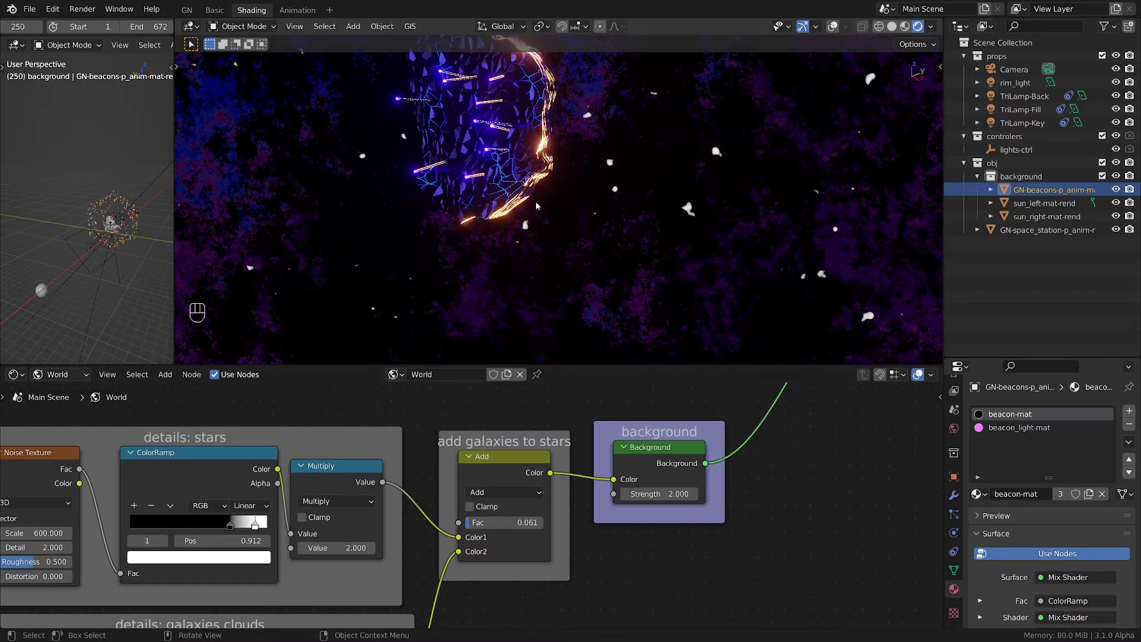
{"action": "scroll", "coordinate": [536, 201], "scroll_direction": "down", "scroll_amount": 2}
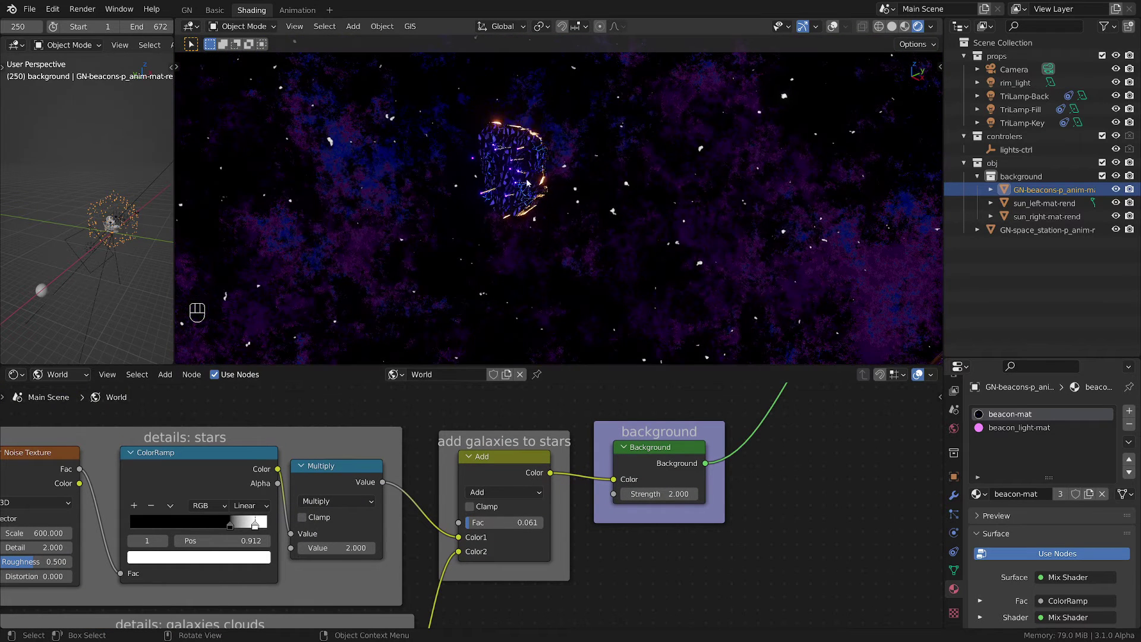
{"action": "scroll", "coordinate": [528, 165], "scroll_direction": "up", "scroll_amount": 2}
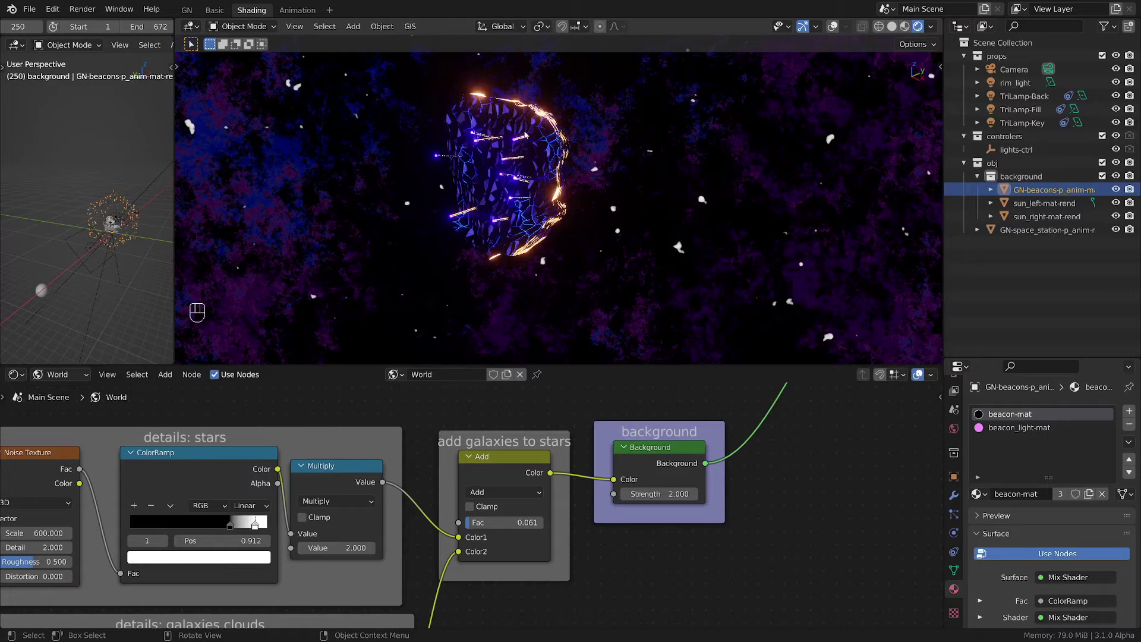
{"action": "scroll", "coordinate": [466, 522], "scroll_direction": "down", "scroll_amount": 2}
{"action": "middle_click_drag", "start_coordinate": [466, 522], "coordinate": [713, 544]}
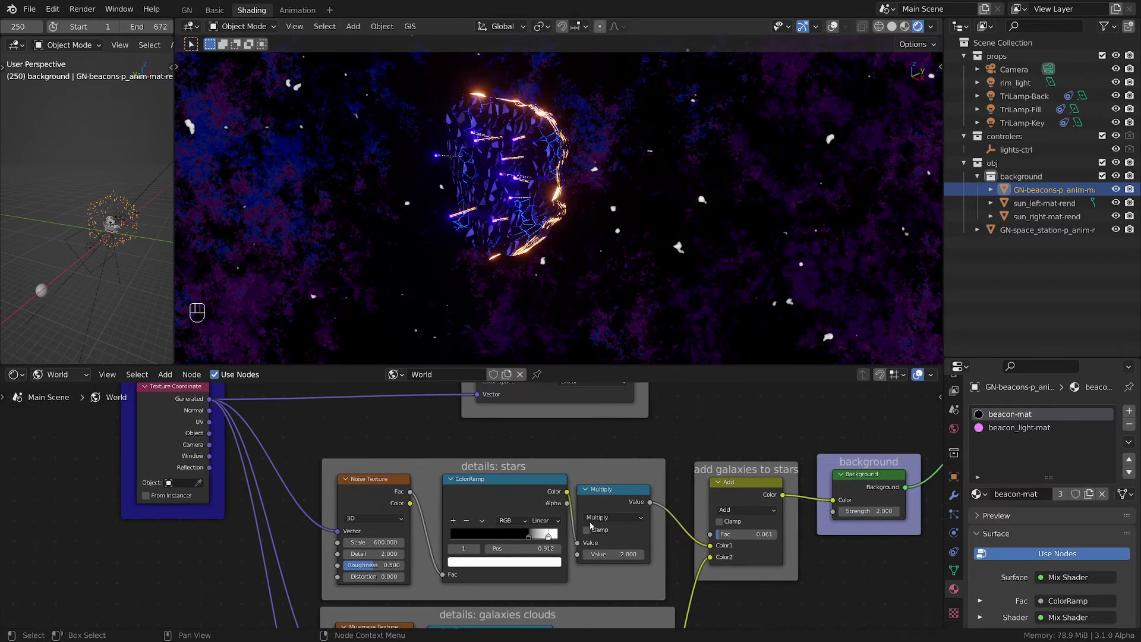
{"action": "scroll", "coordinate": [636, 554], "scroll_direction": "down", "scroll_amount": 1}
{"action": "scroll", "coordinate": [636, 553], "scroll_direction": "down", "scroll_amount": 1}
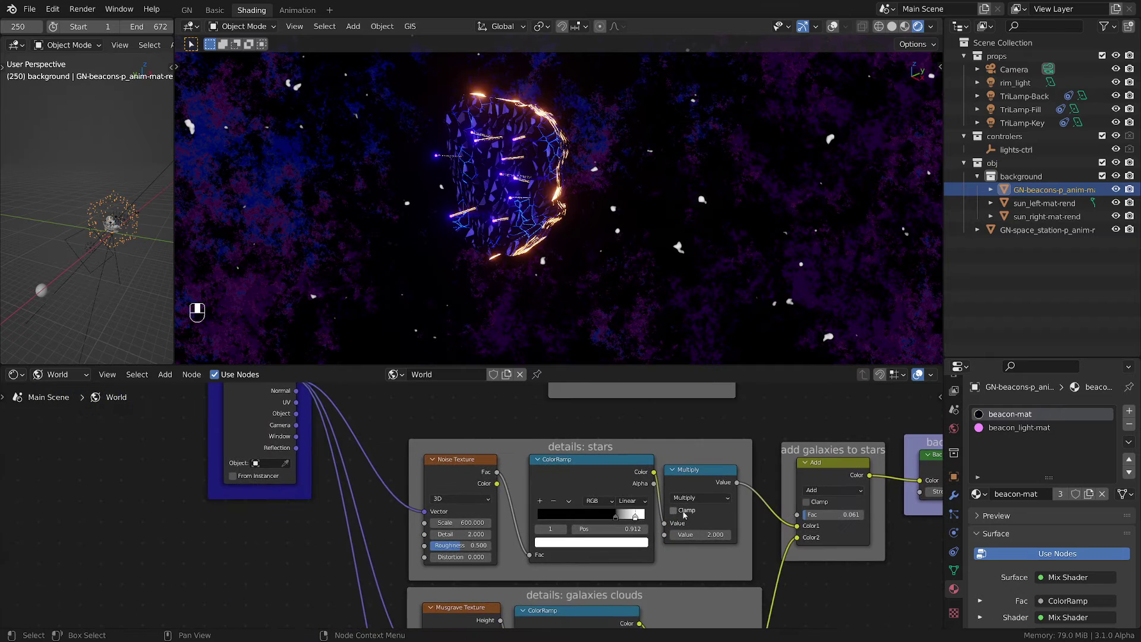
{"action": "scroll", "coordinate": [636, 553], "scroll_direction": "down", "scroll_amount": 1}
{"action": "mouse_move", "coordinate": [636, 553]}
{"action": "middle_mouse_down"}
{"action": "mouse_move", "coordinate": [582, 494]}
{"action": "mouse_move", "coordinate": [511, 476]}
{"action": "middle_mouse_up"}
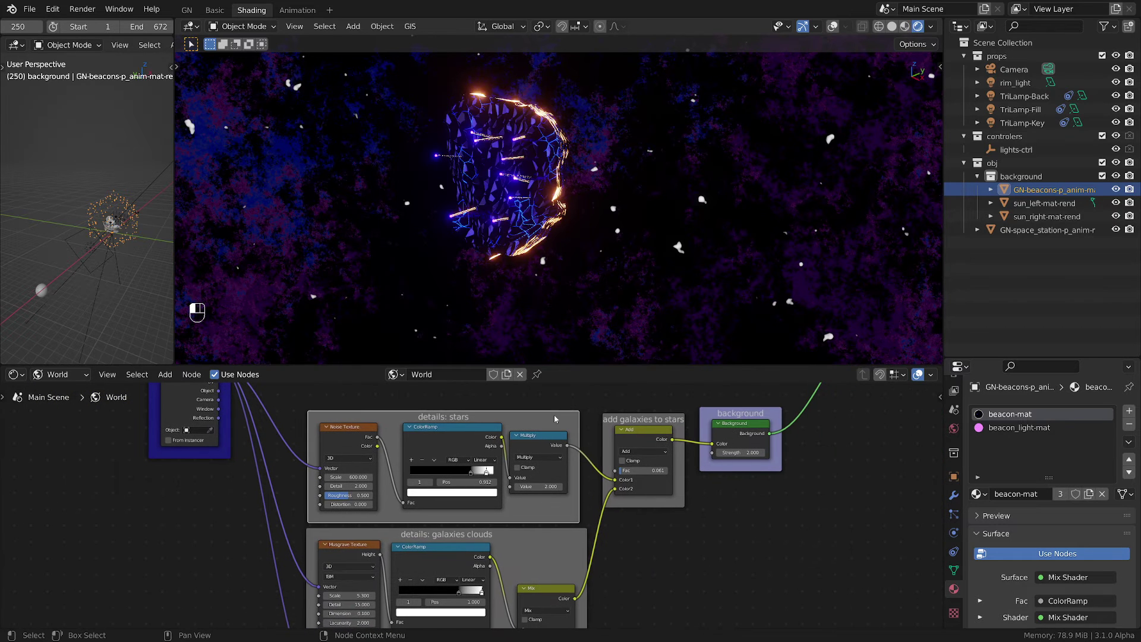
Step: Preview the stars Noise Texture, ColorRamp and Multiply outputs in turn in the viewport
{"action": "middle_click_drag", "start_coordinate": [543, 563], "coordinate": [592, 628]}
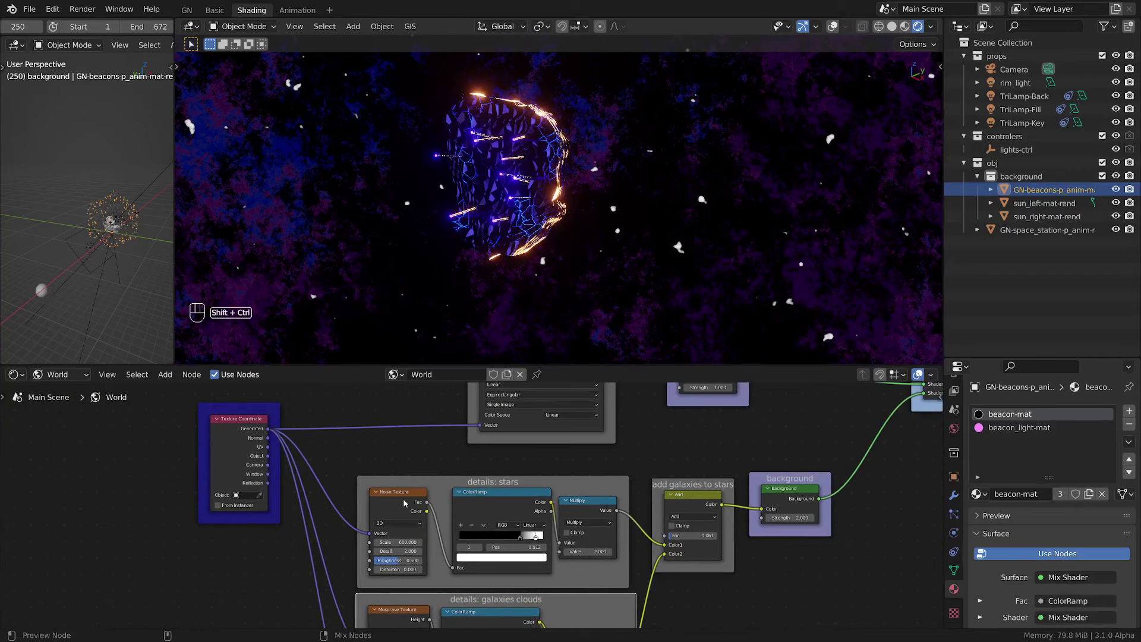
{"action": "left_click", "coordinate": [404, 498], "text": "ctrl+shift"}
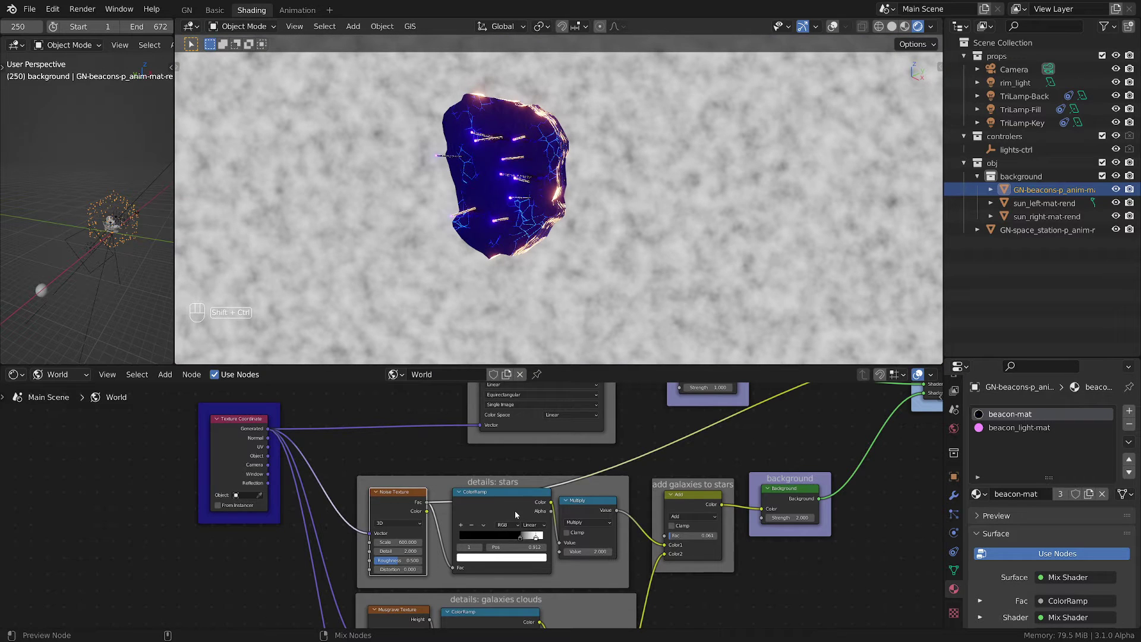
{"action": "left_click", "coordinate": [515, 511], "text": "ctrl+shift"}
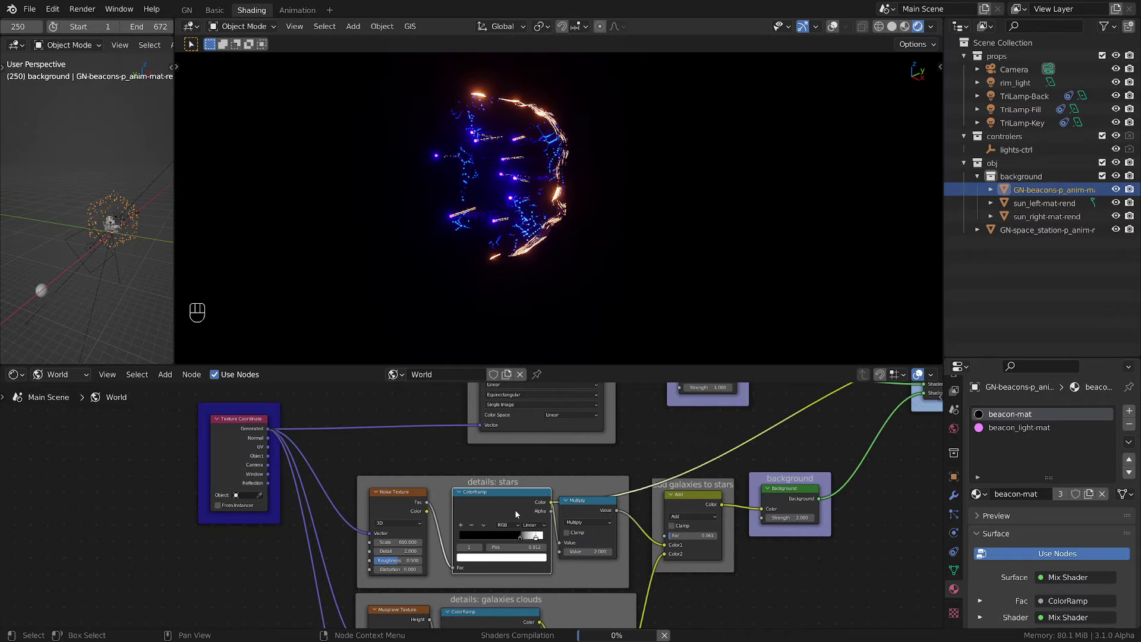
{"action": "scroll", "coordinate": [638, 215], "scroll_direction": "down", "scroll_amount": 3}
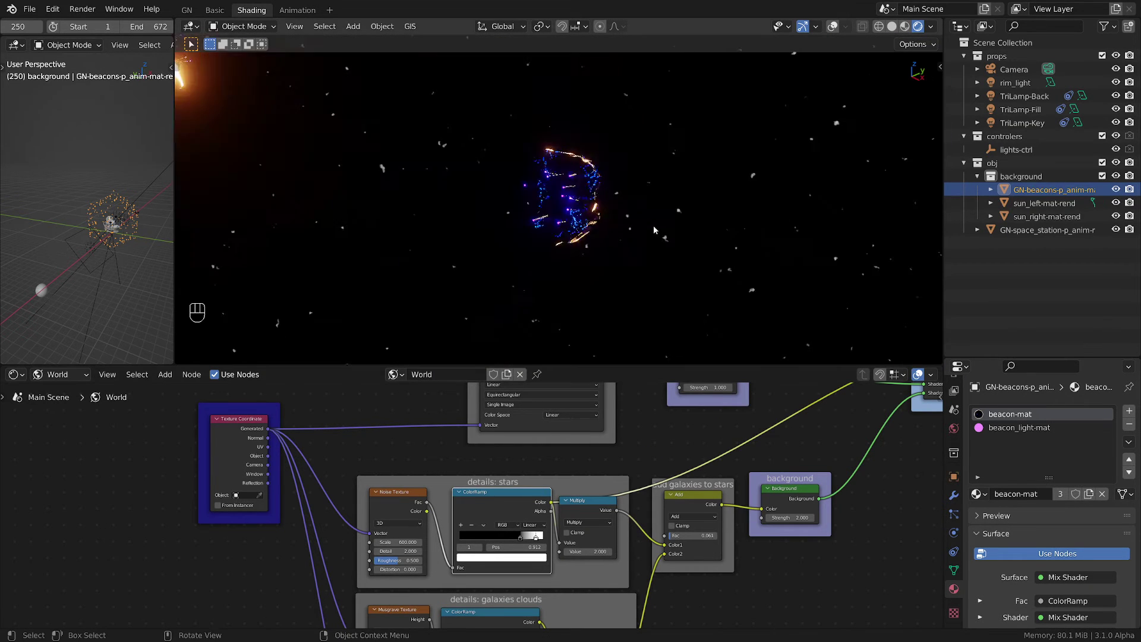
{"action": "scroll", "coordinate": [654, 227], "scroll_direction": "down", "scroll_amount": 2}
{"action": "scroll", "coordinate": [710, 572], "scroll_direction": "up", "scroll_amount": 3}
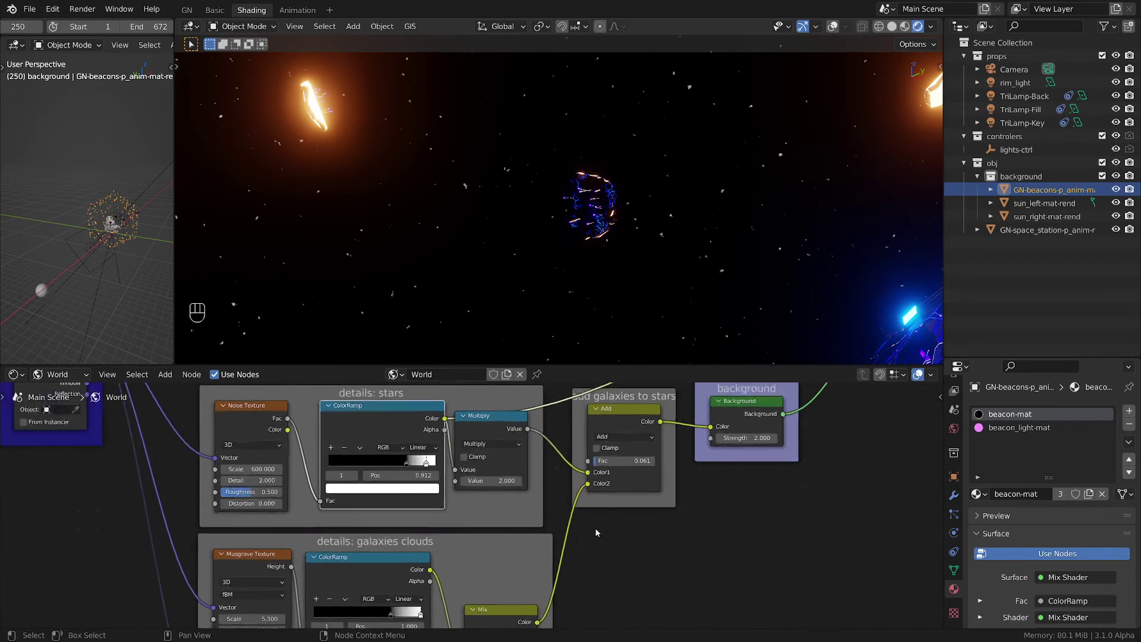
{"action": "middle_click_drag", "start_coordinate": [593, 528], "coordinate": [597, 559]}
{"action": "scroll", "coordinate": [596, 558], "scroll_direction": "down", "scroll_amount": 1}
{"action": "left_click", "coordinate": [501, 432], "text": "ctrl+shift"}
{"action": "scroll", "coordinate": [502, 431], "scroll_direction": "up", "scroll_amount": 1}
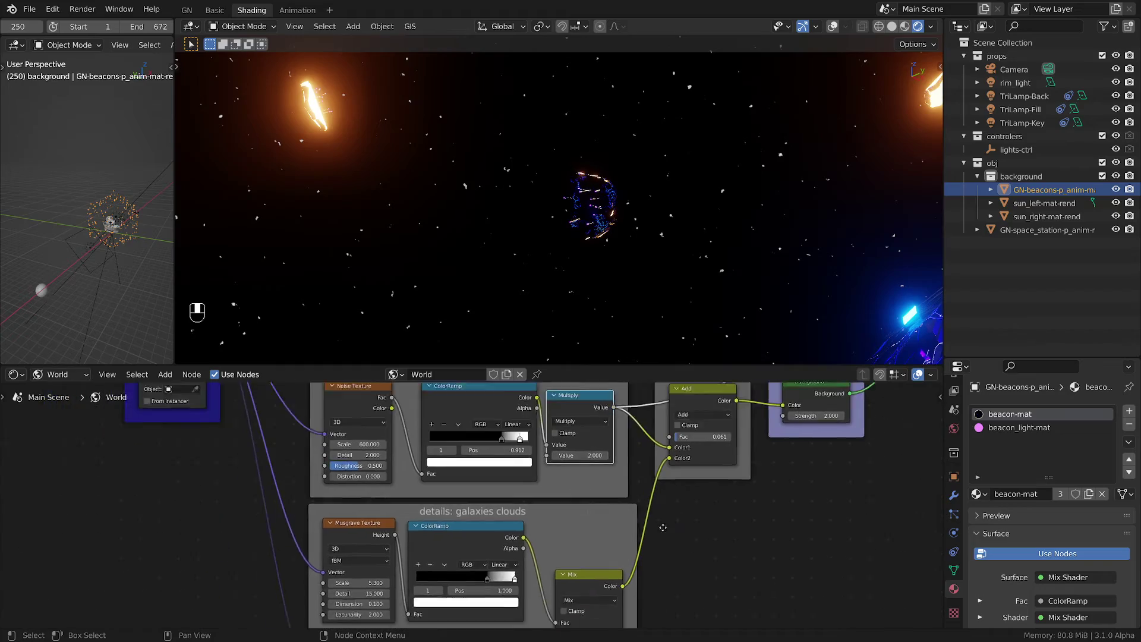
Step: Preview both cloud Musgrave Textures and their black-and-white and purple-blue ColorRamps
{"action": "middle_click_drag", "start_coordinate": [502, 432], "coordinate": [604, 582]}
{"action": "scroll", "coordinate": [604, 581], "scroll_direction": "down", "scroll_amount": 1}
{"action": "scroll", "coordinate": [342, 484], "scroll_direction": "down", "scroll_amount": 1}
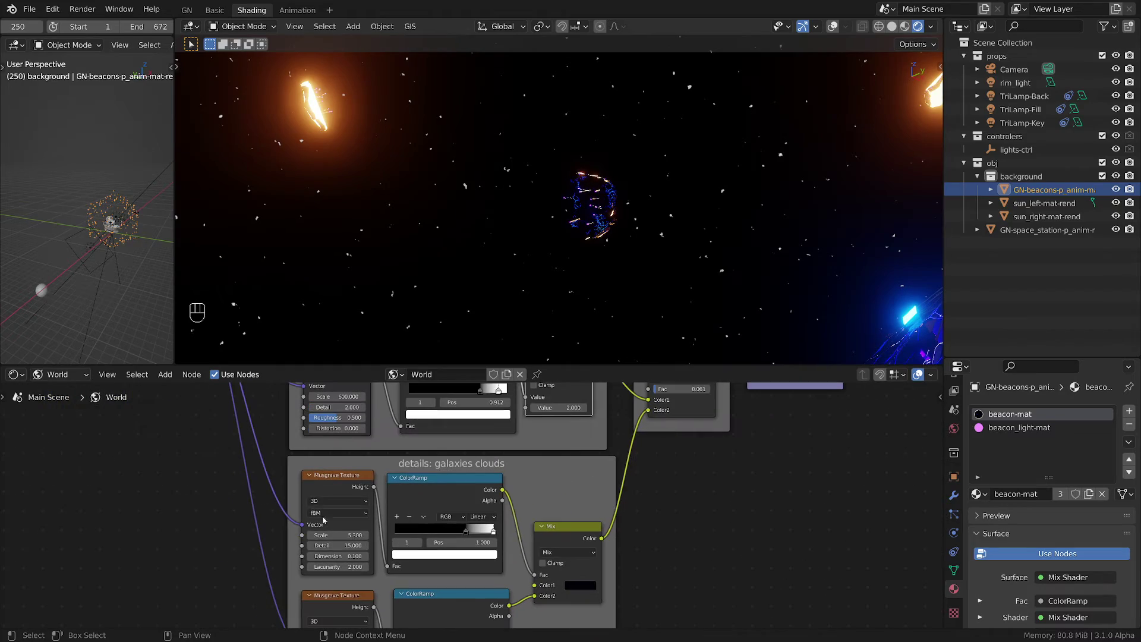
{"action": "left_click", "coordinate": [341, 485], "text": "ctrl+shift"}
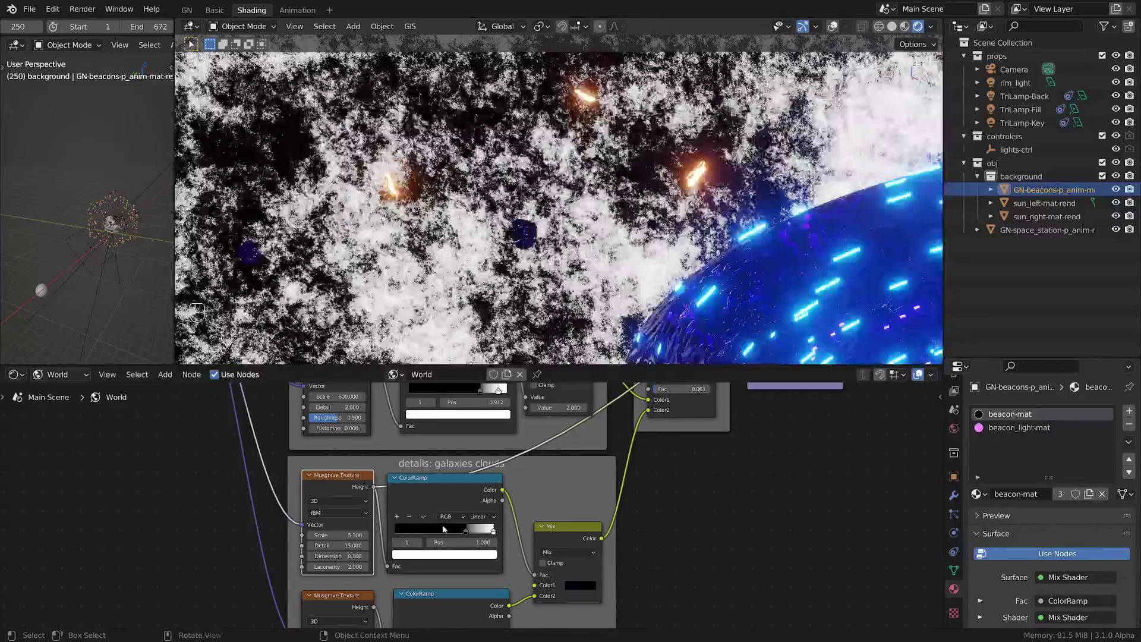
{"action": "middle_click_drag", "start_coordinate": [463, 501], "coordinate": [584, 477]}
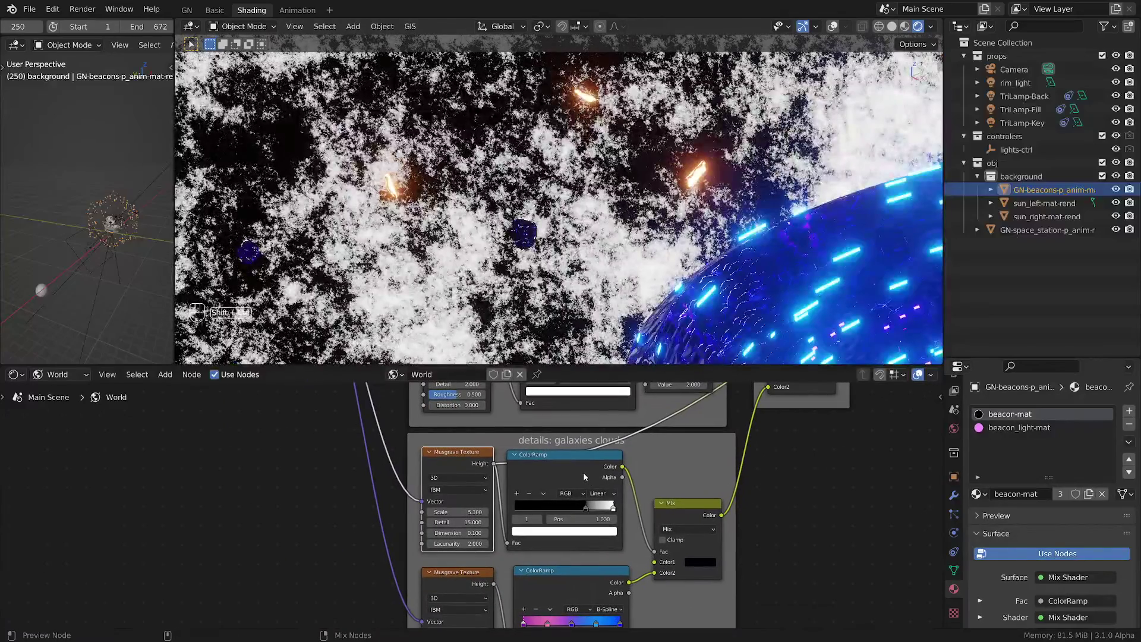
{"action": "left_click", "coordinate": [587, 479], "text": "ctrl+shift"}
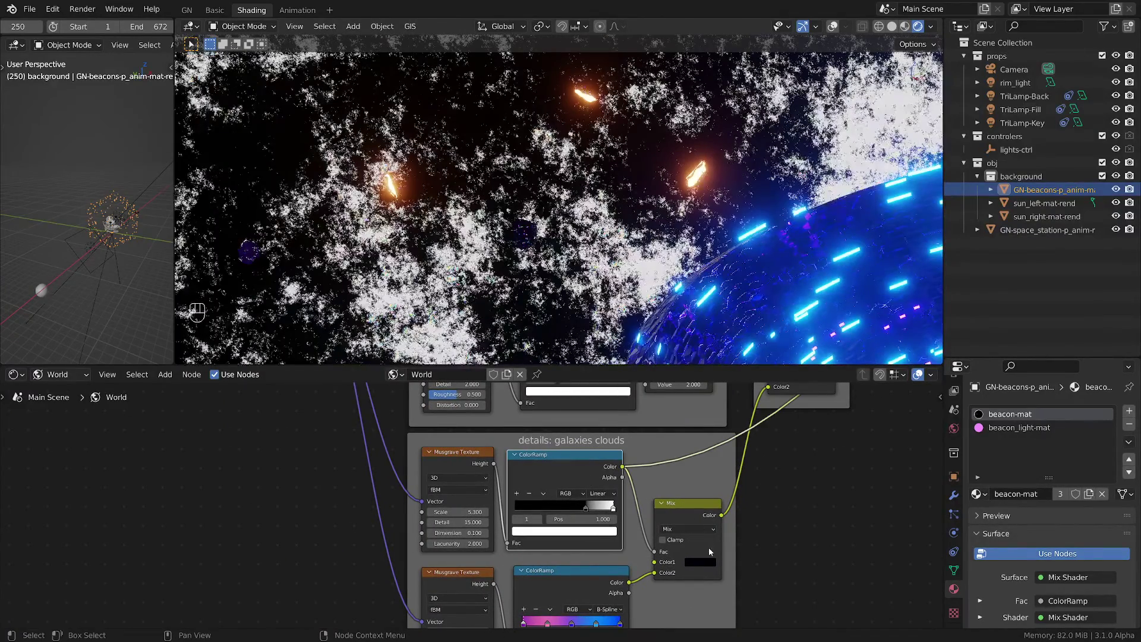
{"action": "middle_click_drag", "start_coordinate": [674, 576], "coordinate": [689, 492]}
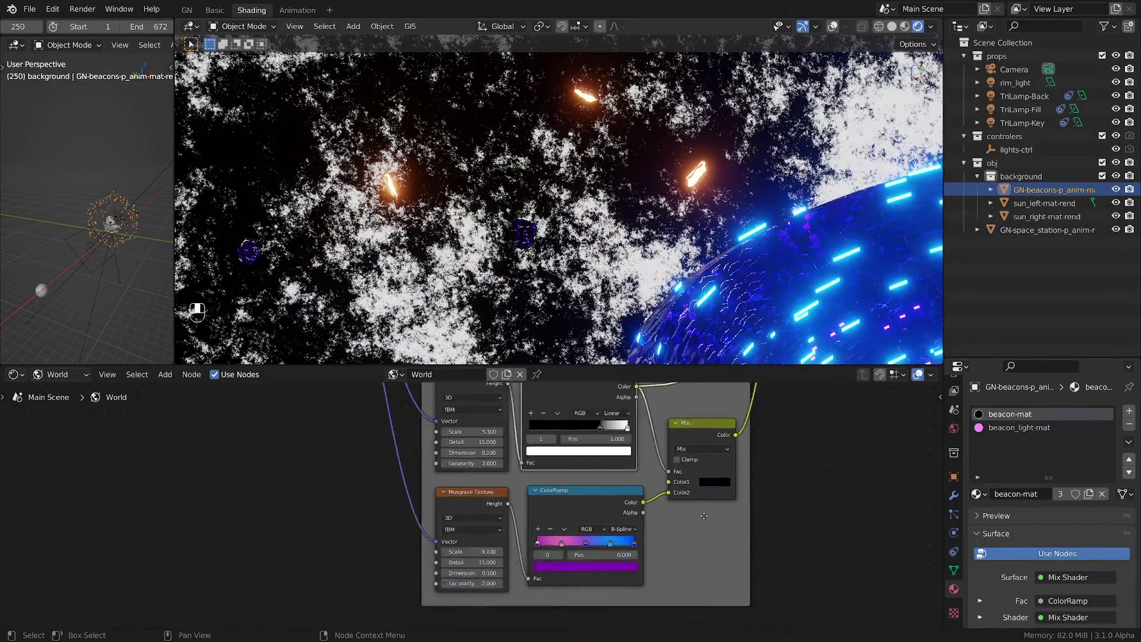
{"action": "left_click", "coordinate": [482, 496], "text": "ctrl+shift"}
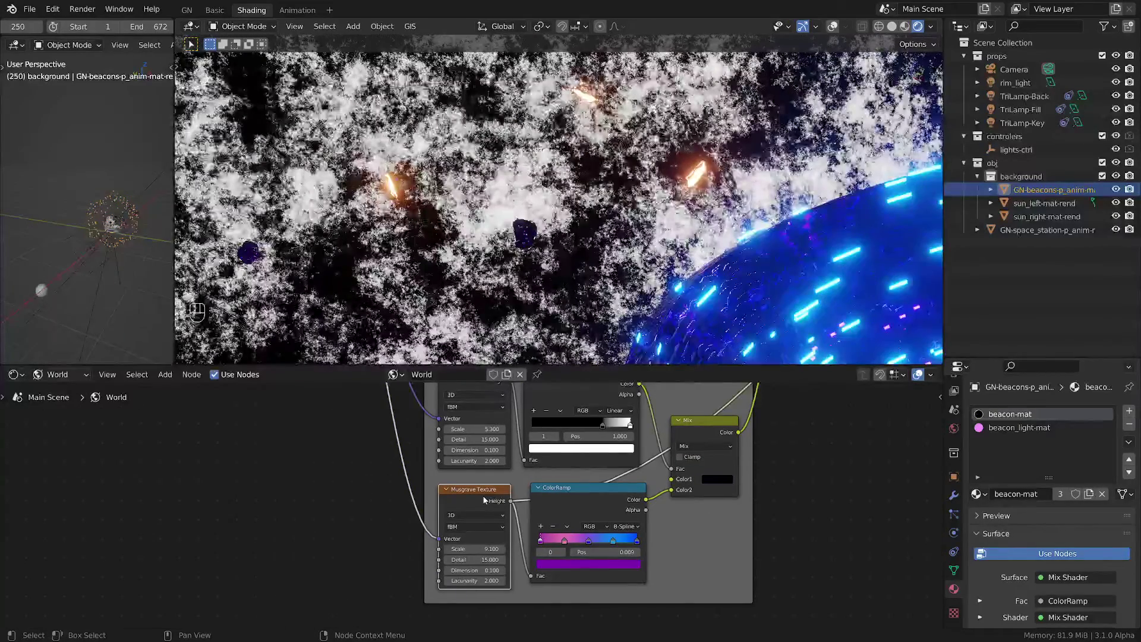
{"action": "left_click", "coordinate": [590, 498], "text": "ctrl+shift"}
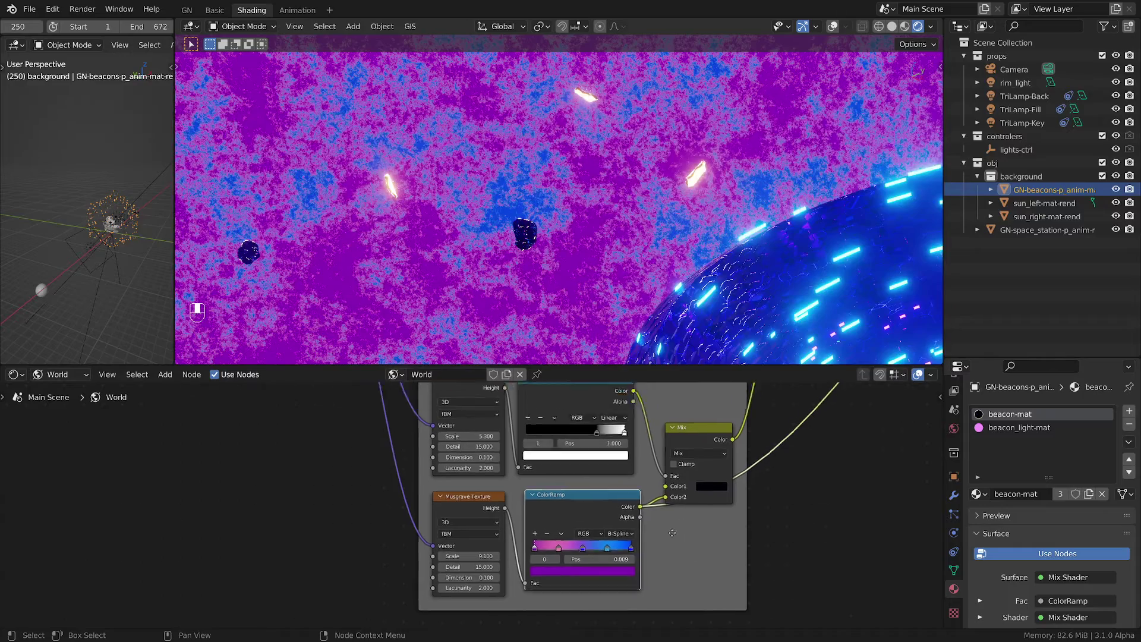
Step: Re-preview both cloud ColorRamps, check the Mix's dark Color1, then preview the mixed clouds
{"action": "middle_click_drag", "start_coordinate": [709, 419], "coordinate": [521, 475]}
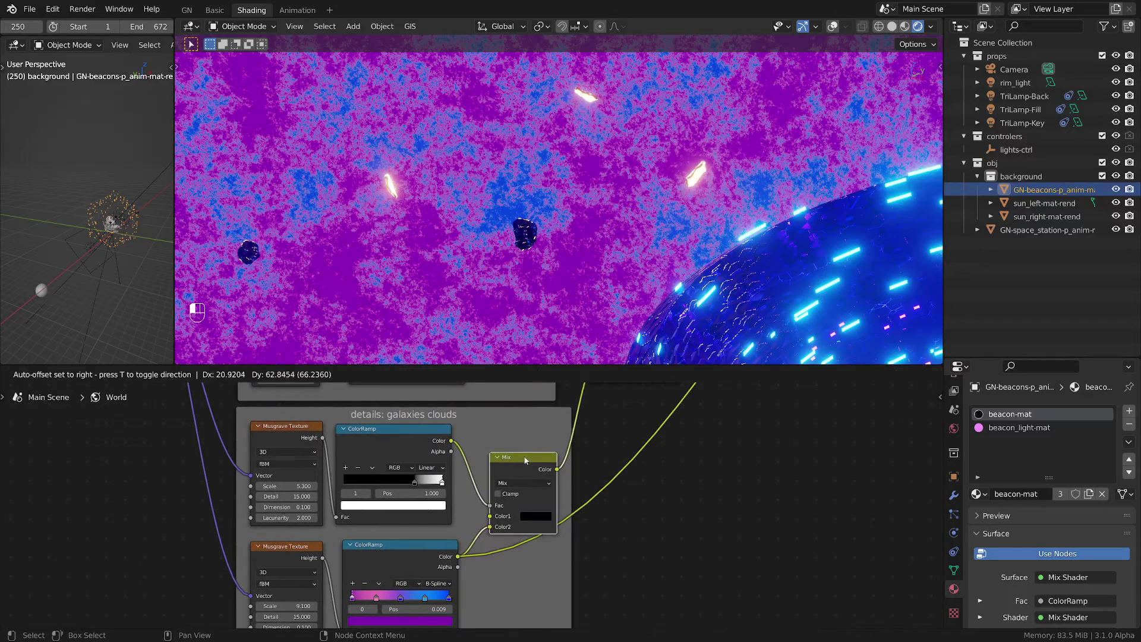
{"action": "scroll", "coordinate": [519, 461], "scroll_direction": "up", "scroll_amount": 2}
{"action": "left_click", "coordinate": [365, 414], "text": "ctrl+shift"}
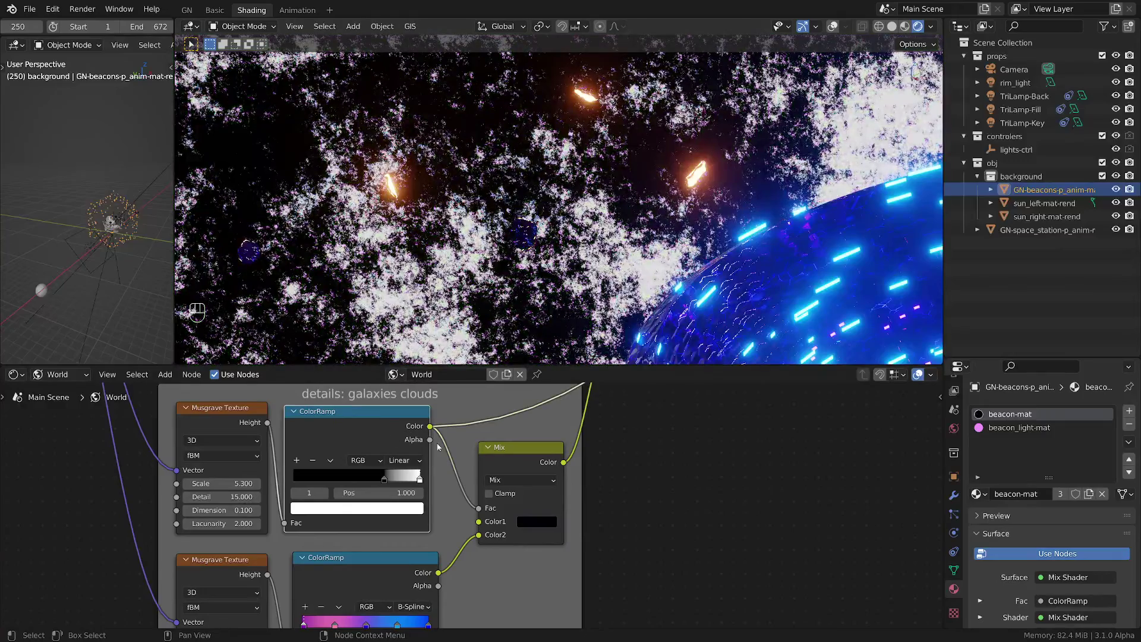
{"action": "key", "text": "ctrl+shift"}
{"action": "left_click", "coordinate": [385, 570], "text": "ctrl+shift"}
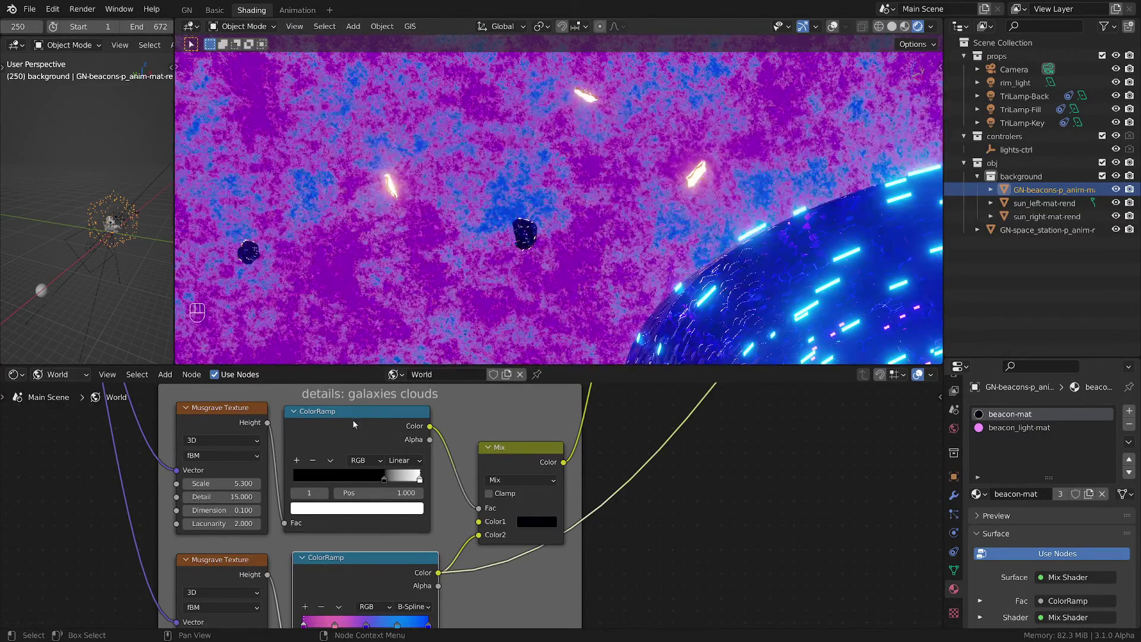
{"action": "left_click", "coordinate": [541, 526]}
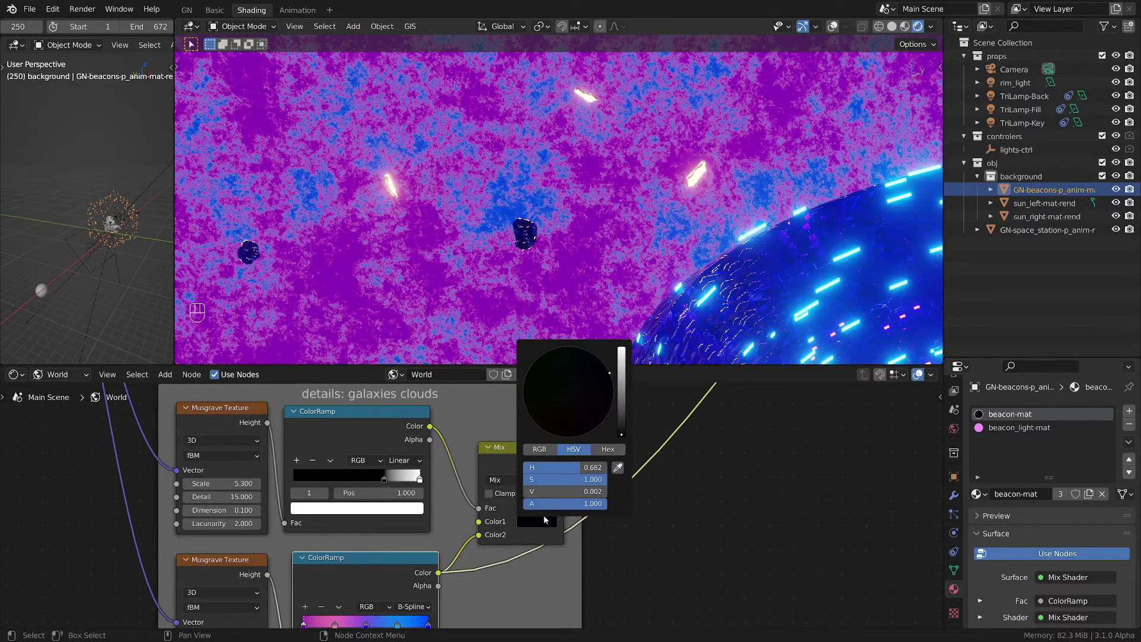
{"action": "scroll", "coordinate": [689, 546], "scroll_direction": "down", "scroll_amount": 1}
{"action": "scroll", "coordinate": [709, 536], "scroll_direction": "down", "scroll_amount": 1}
{"action": "scroll", "coordinate": [647, 593], "scroll_direction": "down", "scroll_amount": 1}
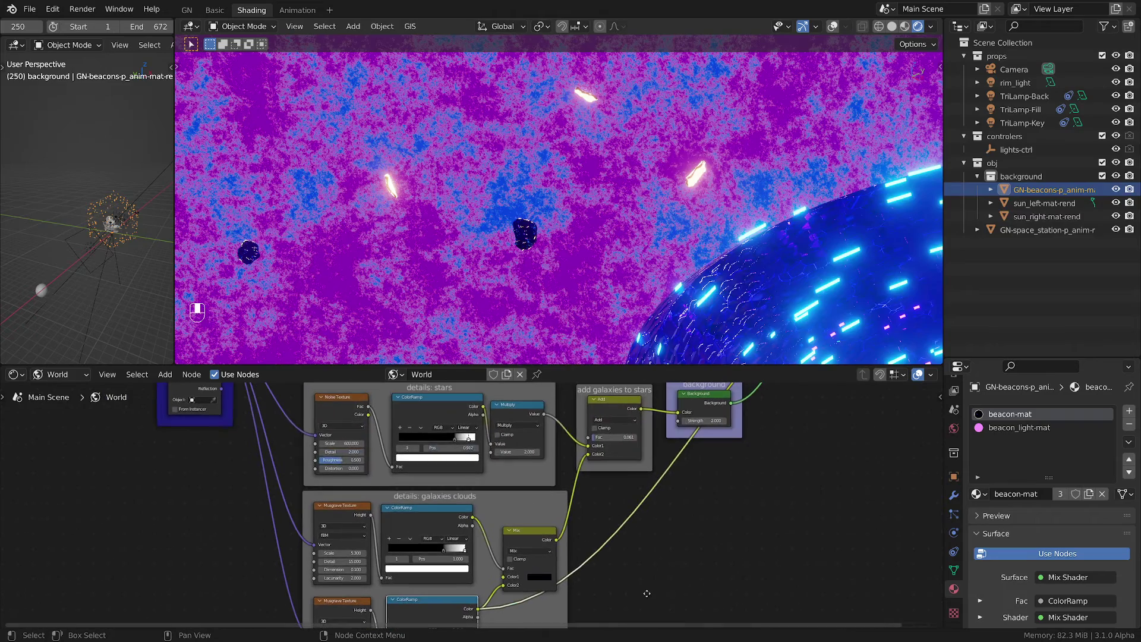
{"action": "key", "text": "shift+ctrl"}
{"action": "left_click", "coordinate": [543, 540], "text": "ctrl+shift"}
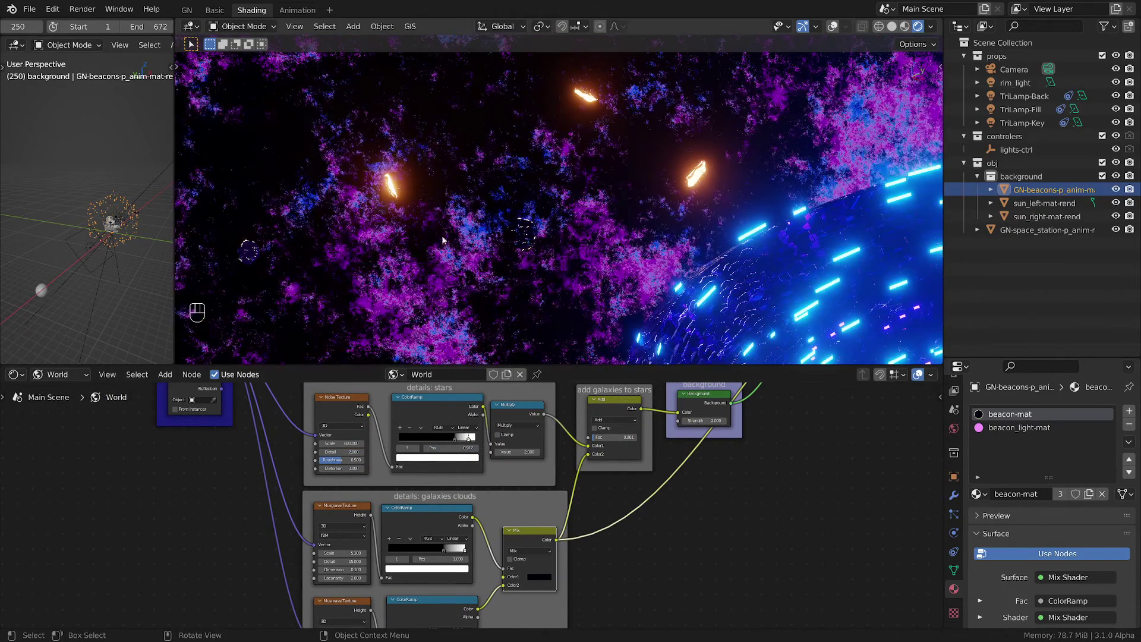
{"action": "scroll", "coordinate": [607, 553], "scroll_direction": "up", "scroll_amount": 1}
{"action": "scroll", "coordinate": [604, 557], "scroll_direction": "up", "scroll_amount": 1}
{"action": "scroll", "coordinate": [613, 522], "scroll_direction": "up", "scroll_amount": 1}
{"action": "scroll", "coordinate": [613, 521], "scroll_direction": "up", "scroll_amount": 1}
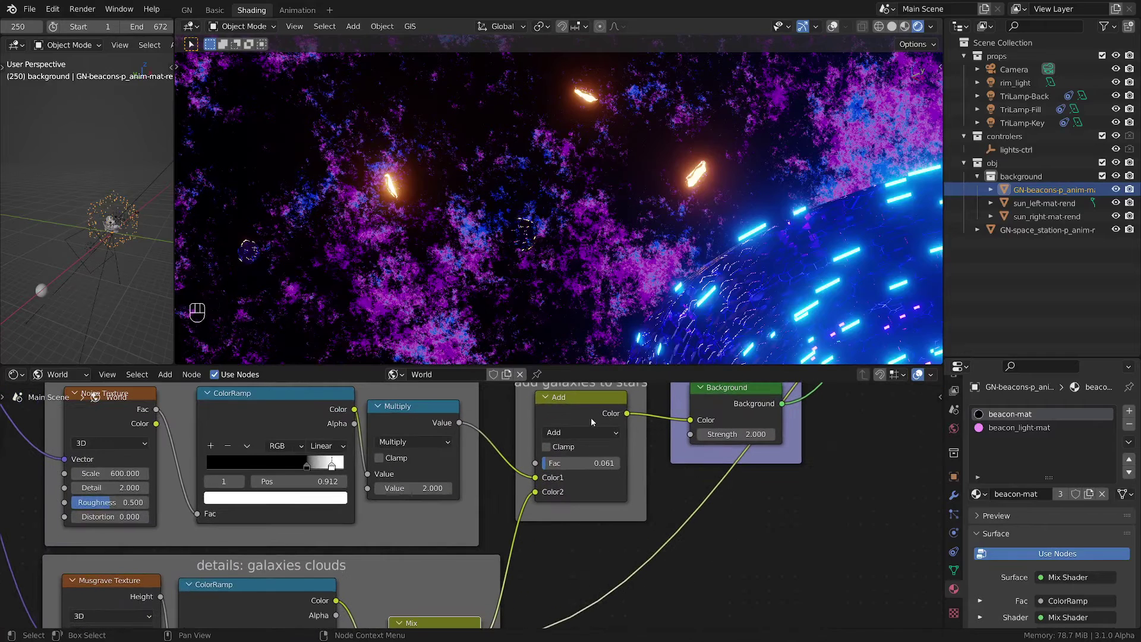
Step: Preview the Add node combining stars with galaxies
{"action": "left_click", "coordinate": [581, 402]}
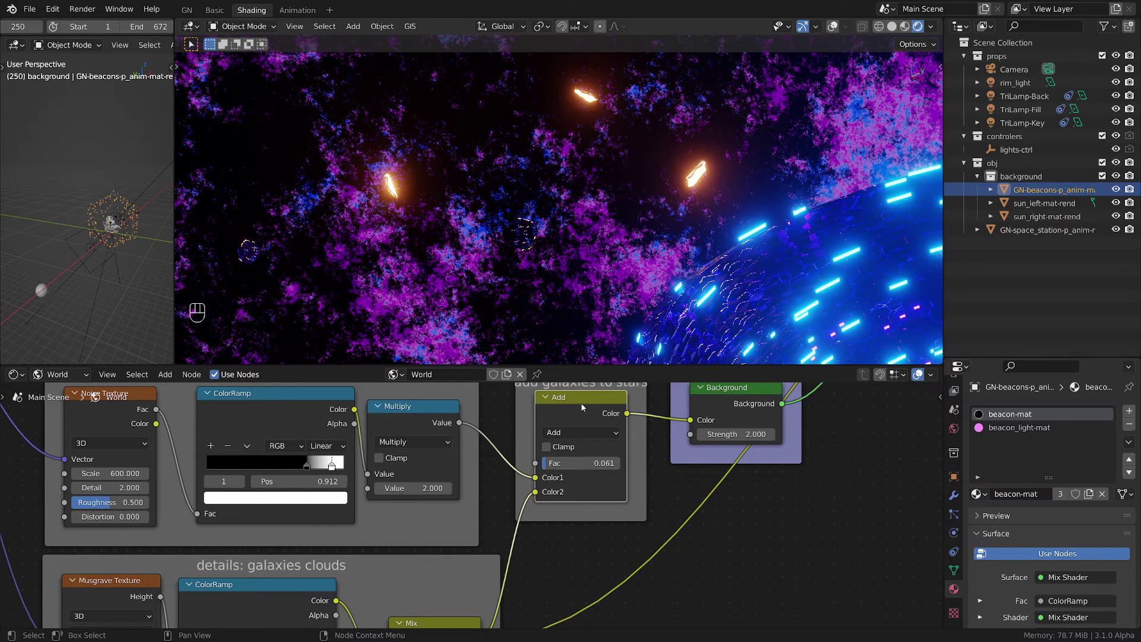
{"action": "key", "text": "ctrl+shift"}
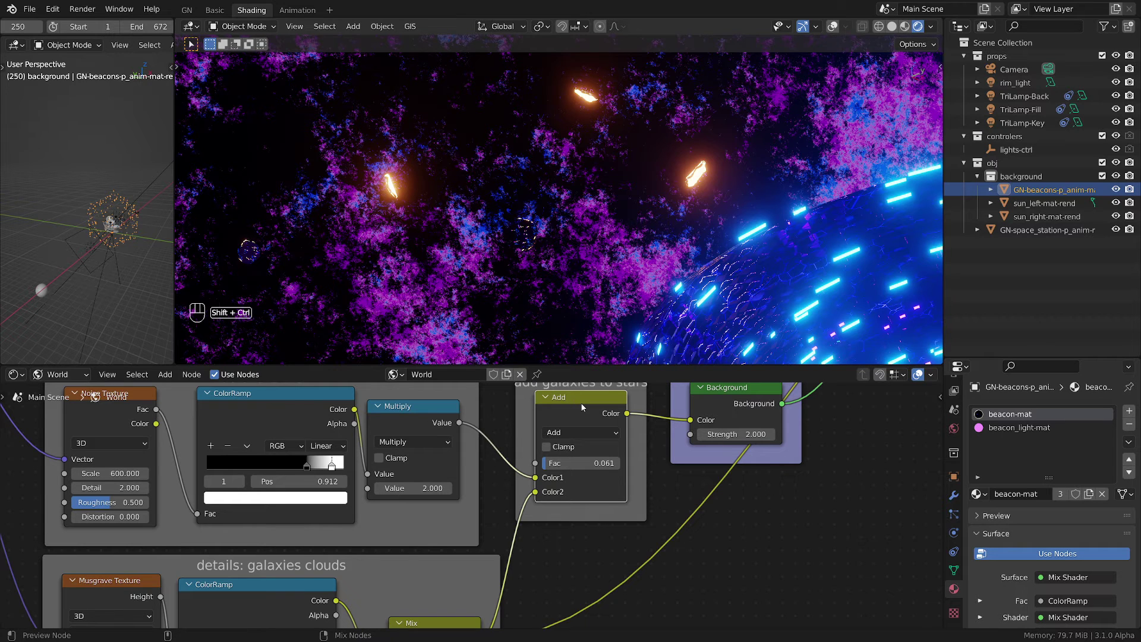
{"action": "left_click", "coordinate": [581, 402], "text": "ctrl+shift"}
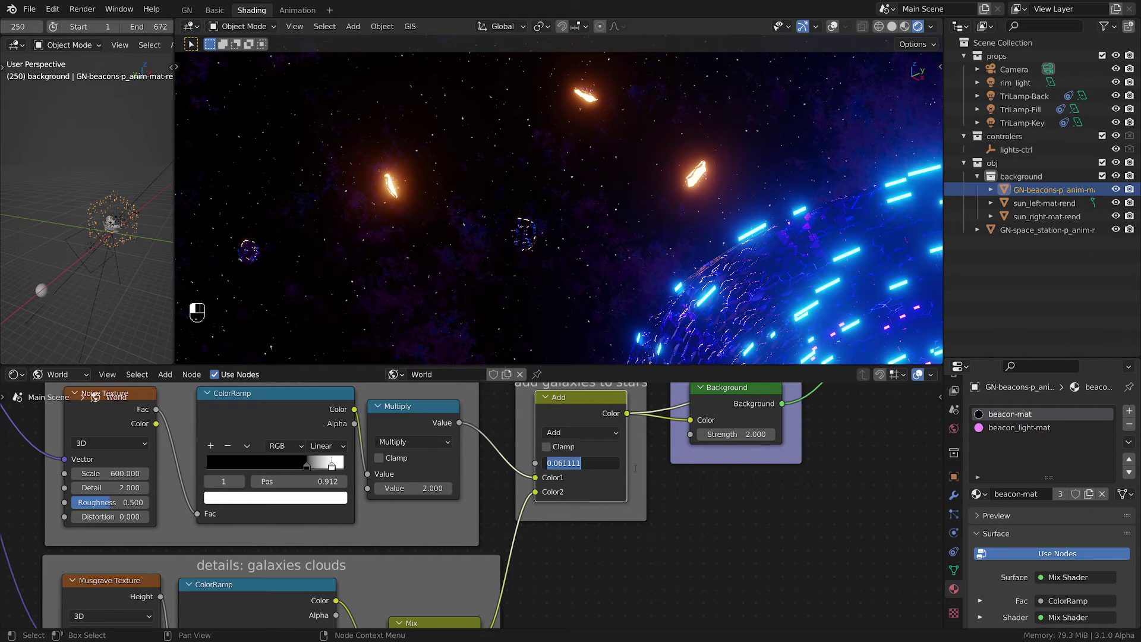
Step: Try the Add factor at 1.0, then undo it back to 0.061 while orbiting the ring
{"action": "left_click_drag", "start_coordinate": [566, 469], "coordinate": [620, 469]}
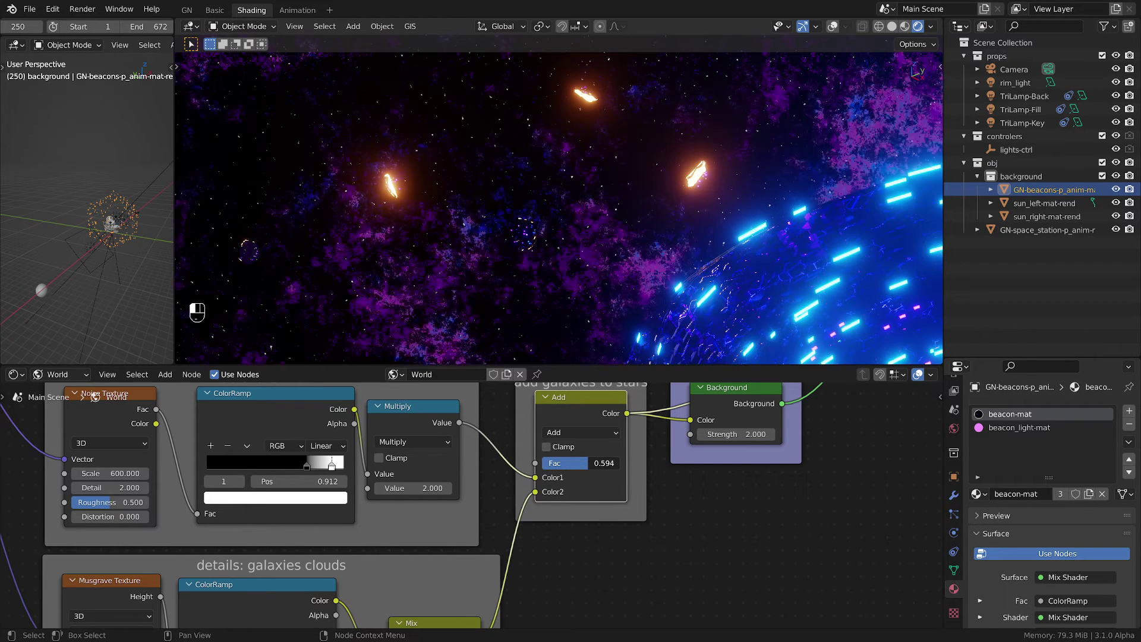
{"action": "middle_click_drag", "start_coordinate": [549, 259], "coordinate": [681, 300]}
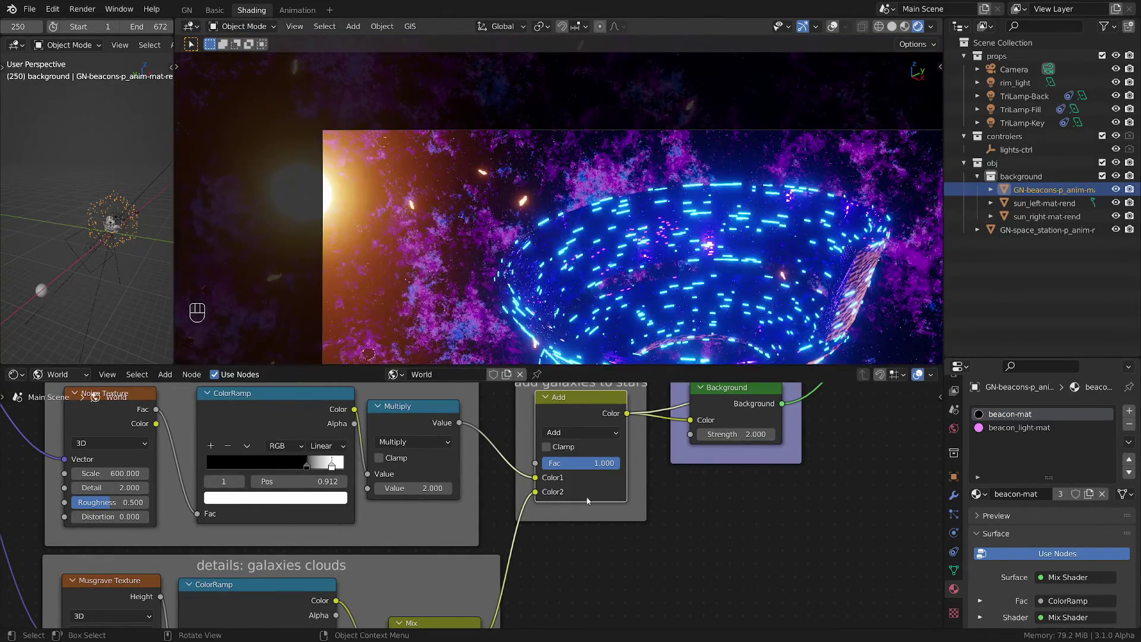
{"action": "key", "text": "ctrl+z"}
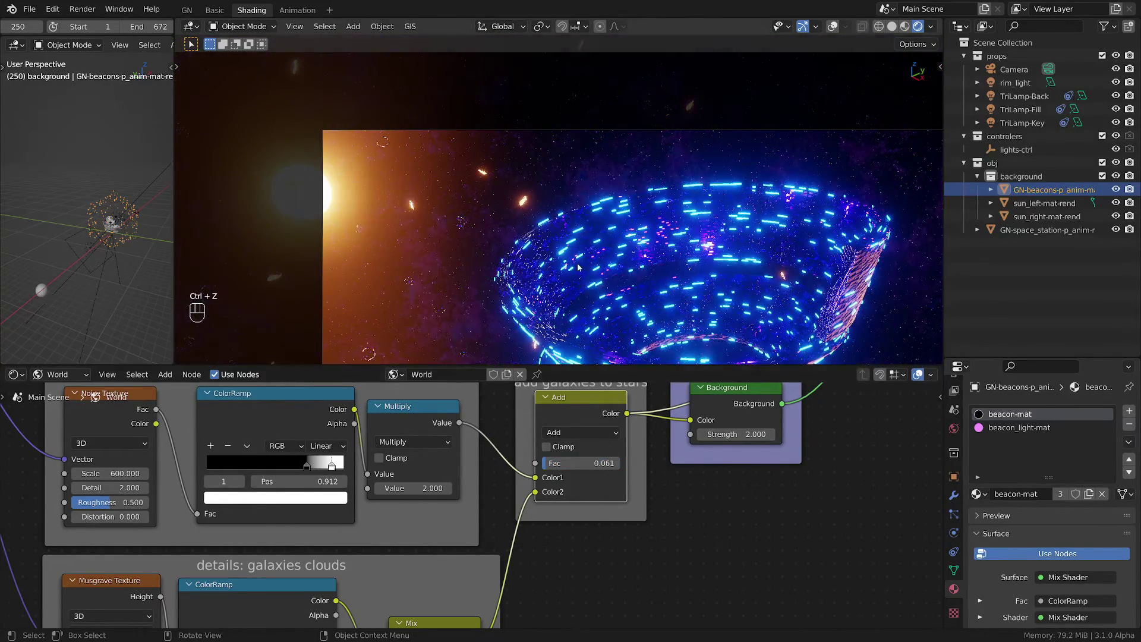
{"action": "middle_click_drag", "start_coordinate": [571, 269], "coordinate": [678, 295]}
{"action": "scroll", "coordinate": [679, 576], "scroll_direction": "up", "scroll_amount": 2}
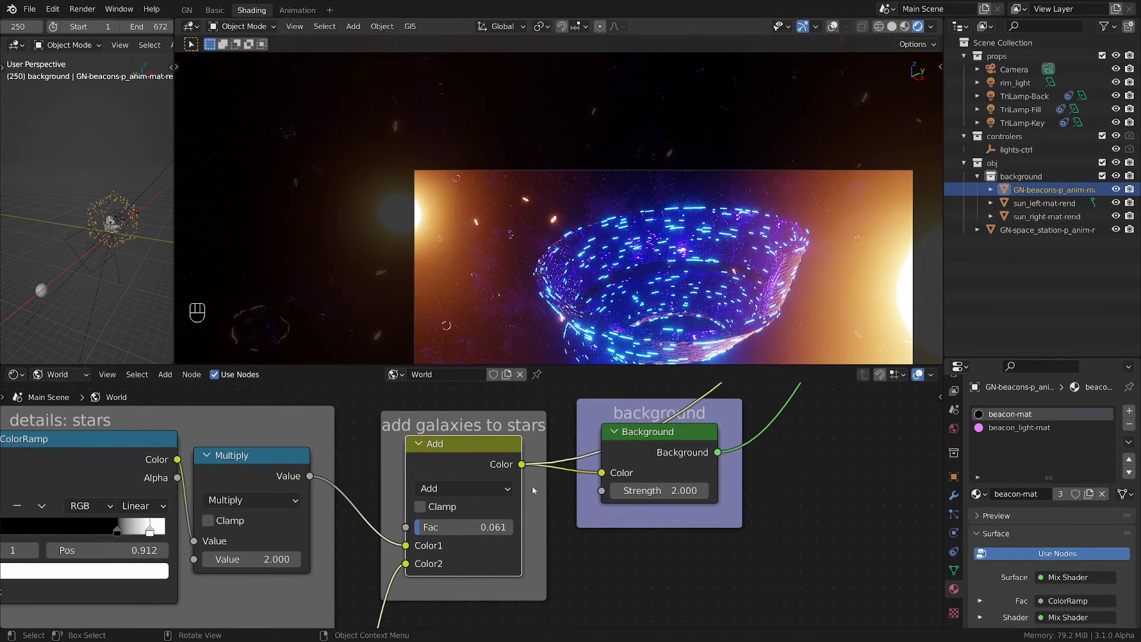
Step: Reconnect the Background output and preview the Mix Shader as the world output again
{"action": "left_click_drag", "start_coordinate": [472, 443], "coordinate": [479, 443]}
{"action": "middle_click_drag", "start_coordinate": [478, 442], "coordinate": [378, 458]}
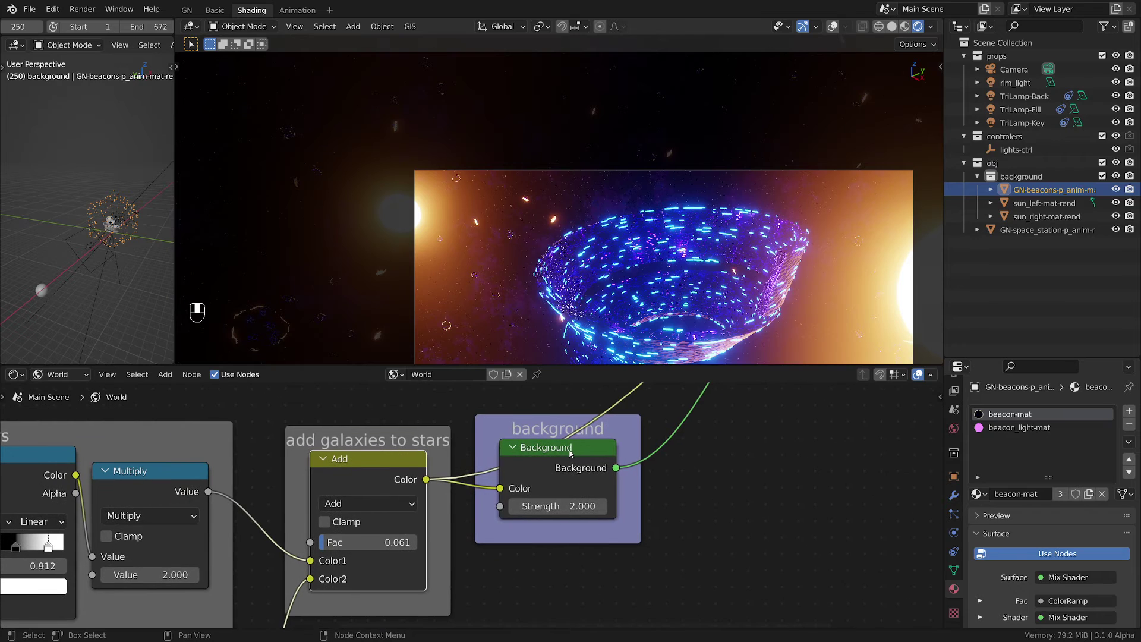
{"action": "left_click", "coordinate": [587, 458]}
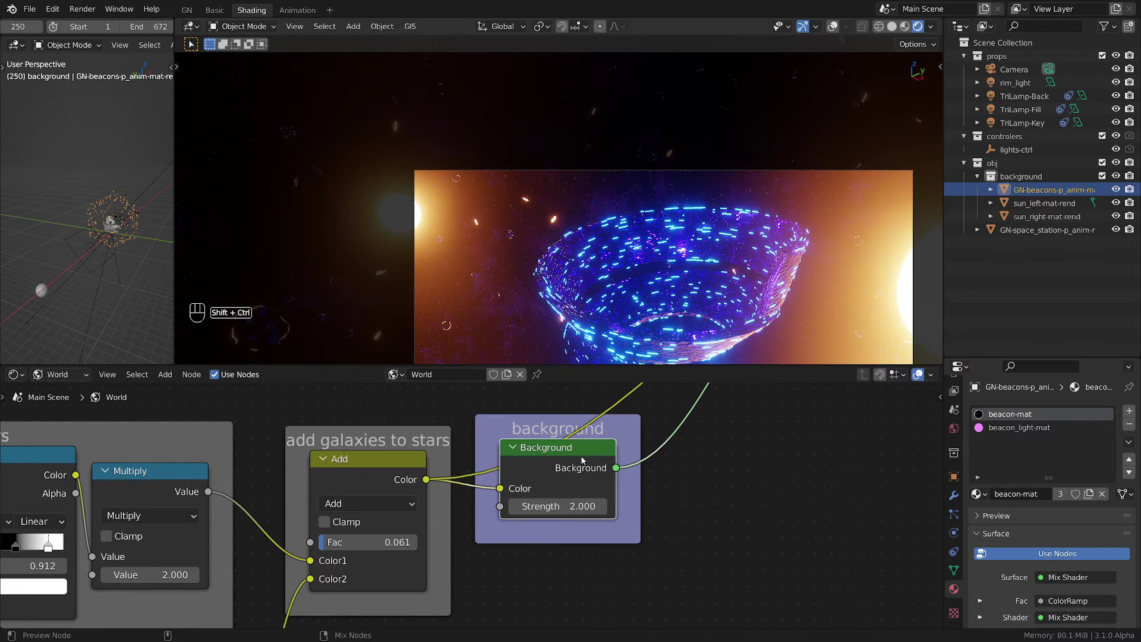
{"action": "left_click_drag", "start_coordinate": [616, 467], "coordinate": [772, 383]}
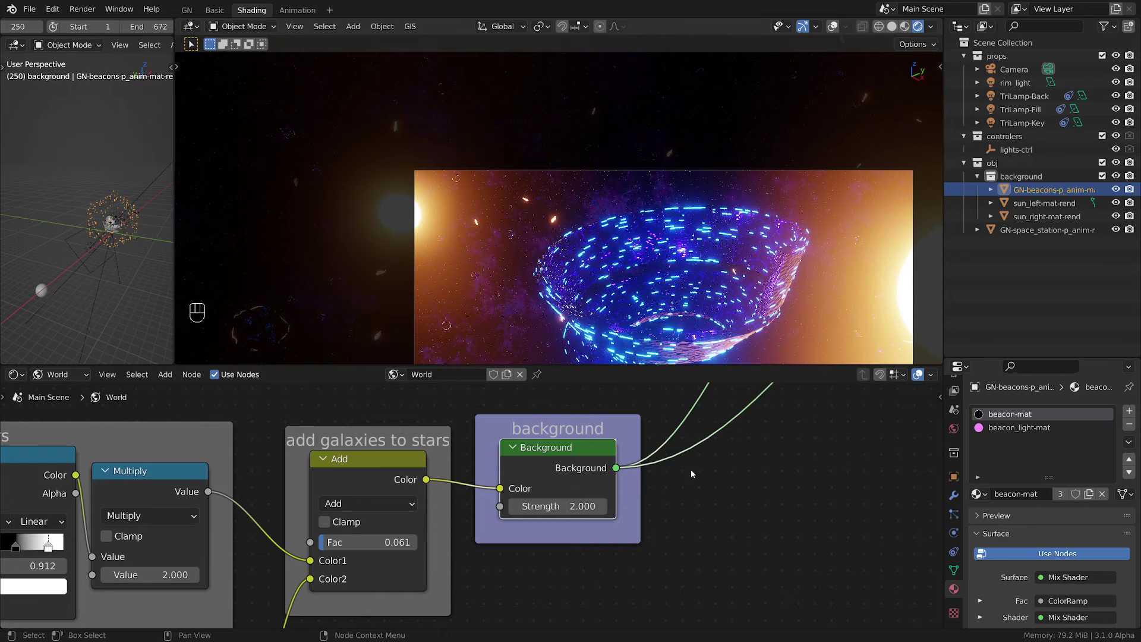
{"action": "scroll", "coordinate": [701, 473], "scroll_direction": "down", "scroll_amount": 1}
{"action": "middle_click_drag", "start_coordinate": [732, 512], "coordinate": [662, 585]}
{"action": "scroll", "coordinate": [613, 464], "scroll_direction": "down", "scroll_amount": 1}
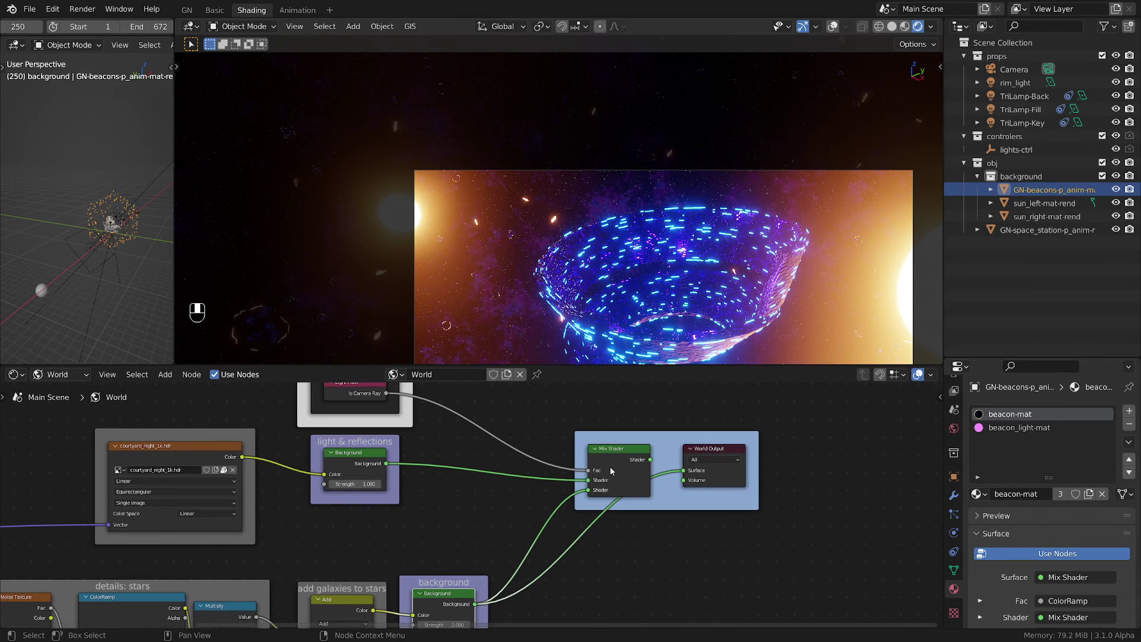
{"action": "key", "text": "ctrl+shift"}
{"action": "left_click", "coordinate": [616, 461], "text": "ctrl+shift"}
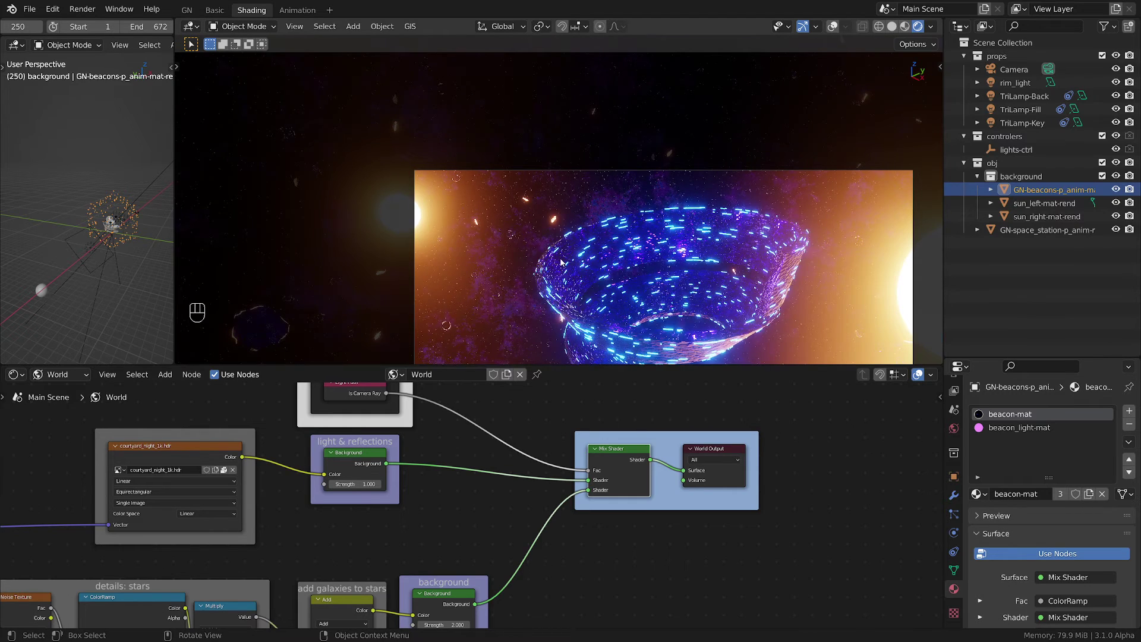
{"action": "scroll", "coordinate": [547, 250], "scroll_direction": "up", "scroll_amount": 3}
Step: Mute and unmute the light & reflections background link, then shift the output frame left
{"action": "middle_click_drag", "start_coordinate": [514, 238], "coordinate": [550, 295]}
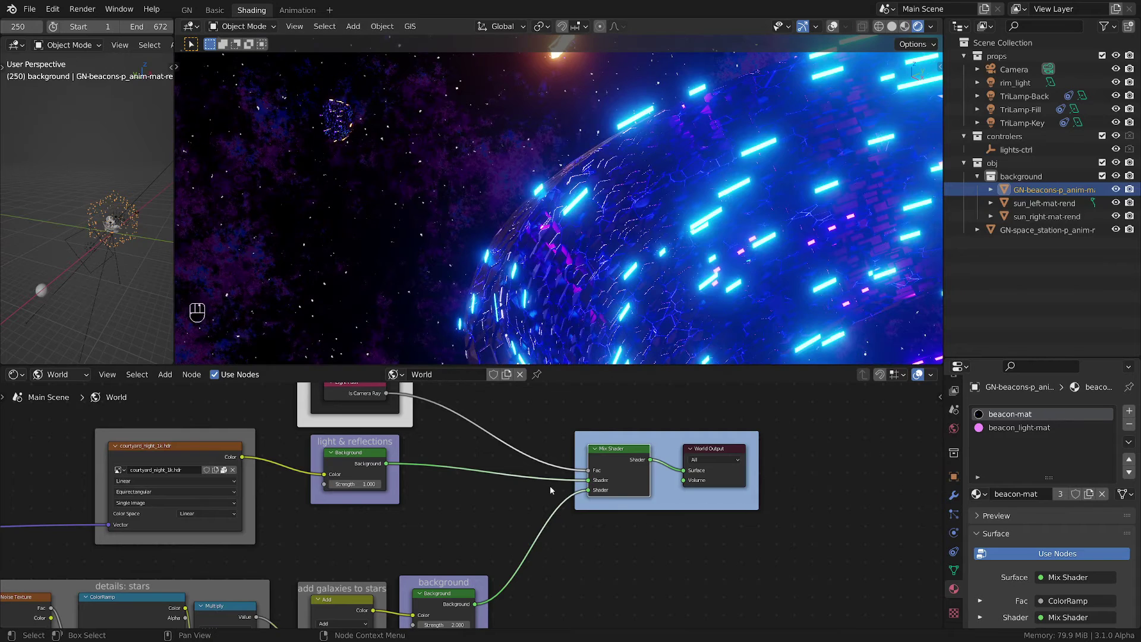
{"action": "right_click_drag", "start_coordinate": [466, 454], "coordinate": [476, 494], "text": "ctrl+alt"}
{"action": "middle_click_drag", "start_coordinate": [547, 230], "coordinate": [564, 250]}
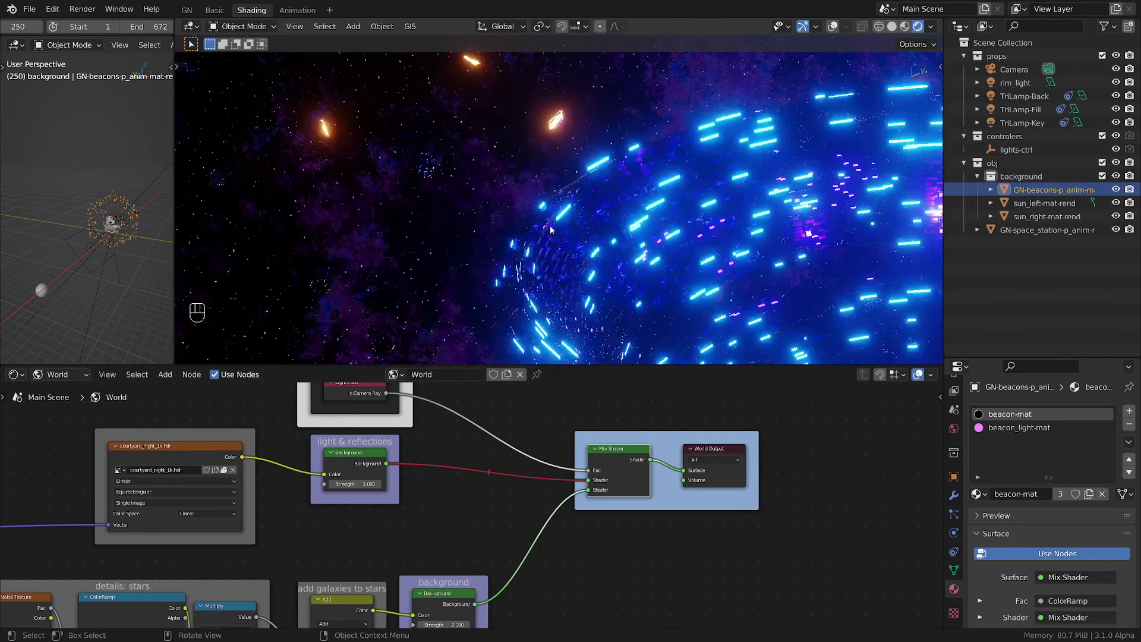
{"action": "right_click_drag", "start_coordinate": [478, 470], "coordinate": [483, 483], "text": "ctrl+alt"}
{"action": "scroll", "coordinate": [541, 506], "scroll_direction": "down", "scroll_amount": 2}
{"action": "scroll", "coordinate": [700, 544], "scroll_direction": "down", "scroll_amount": 2}
{"action": "scroll", "coordinate": [586, 227], "scroll_direction": "up", "scroll_amount": 3}
{"action": "scroll", "coordinate": [587, 228], "scroll_direction": "up", "scroll_amount": 2}
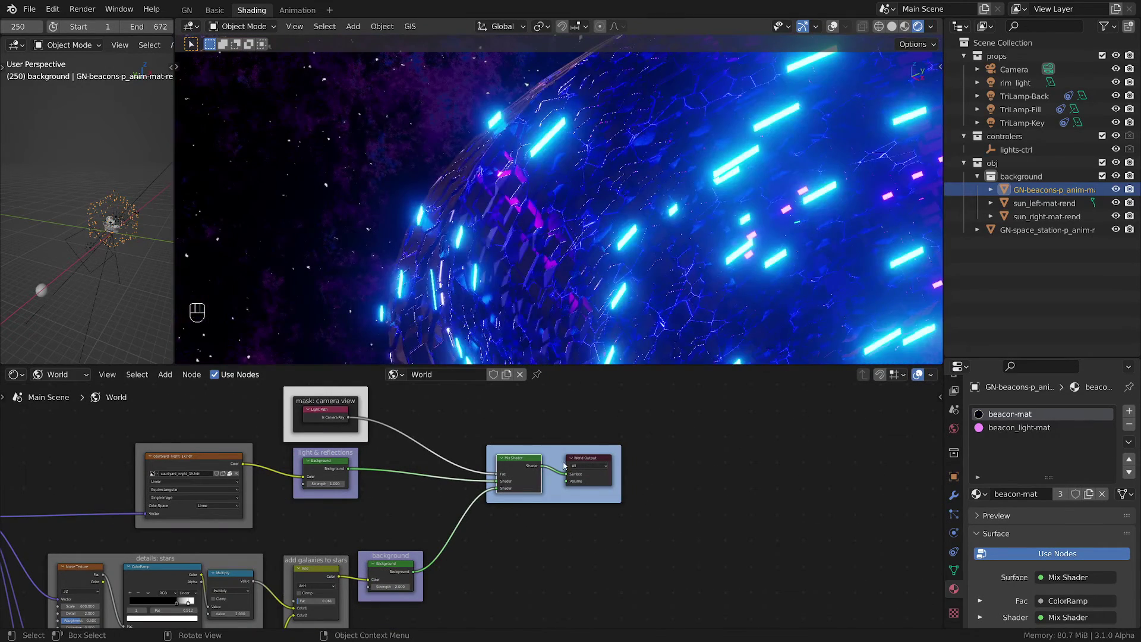
{"action": "left_click_drag", "start_coordinate": [563, 461], "coordinate": [535, 456]}
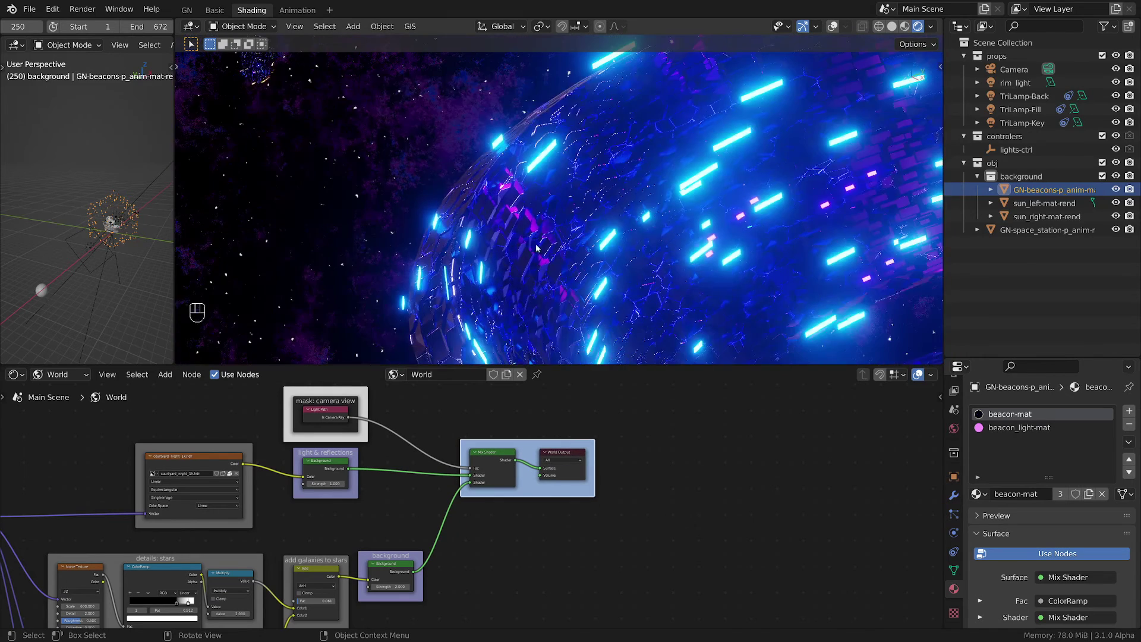
{"action": "scroll", "coordinate": [538, 250], "scroll_direction": "down", "scroll_amount": 2}
{"action": "scroll", "coordinate": [538, 250], "scroll_direction": "down", "scroll_amount": 2}
{"action": "scroll", "coordinate": [537, 249], "scroll_direction": "down", "scroll_amount": 2}
{"action": "scroll", "coordinate": [589, 330], "scroll_direction": "down", "scroll_amount": 1}
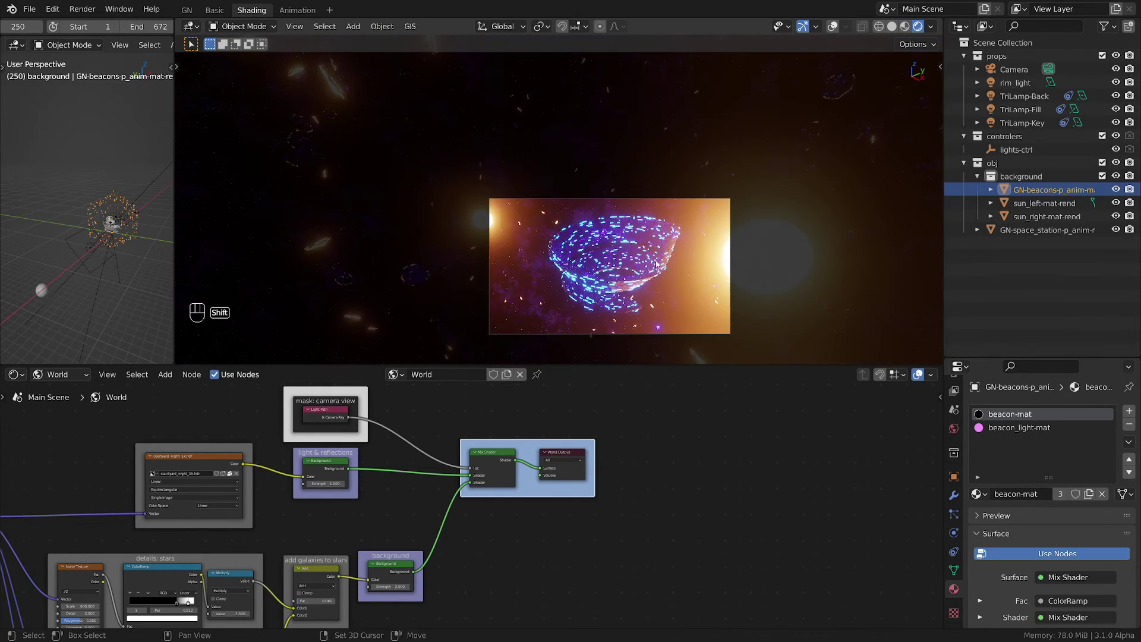
{"action": "middle_click_drag", "start_coordinate": [655, 261], "coordinate": [620, 238], "text": "shift"}
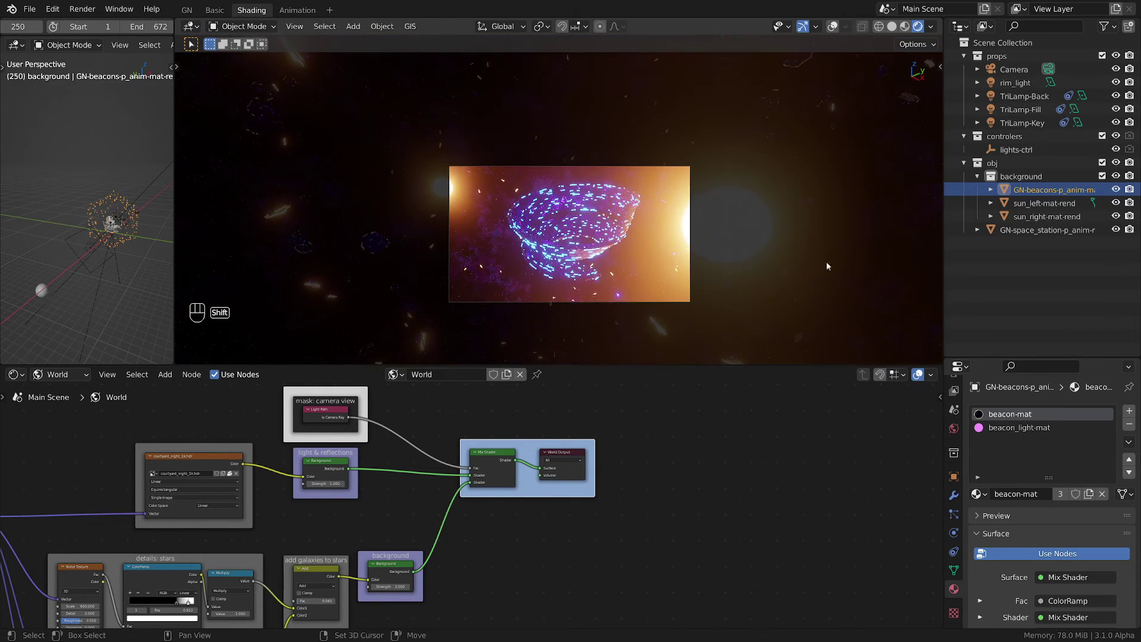
Step: Select sun_left and sun_right and show their shared strength-12 sun-mat Emission nodes
{"action": "left_click", "coordinate": [1026, 204]}
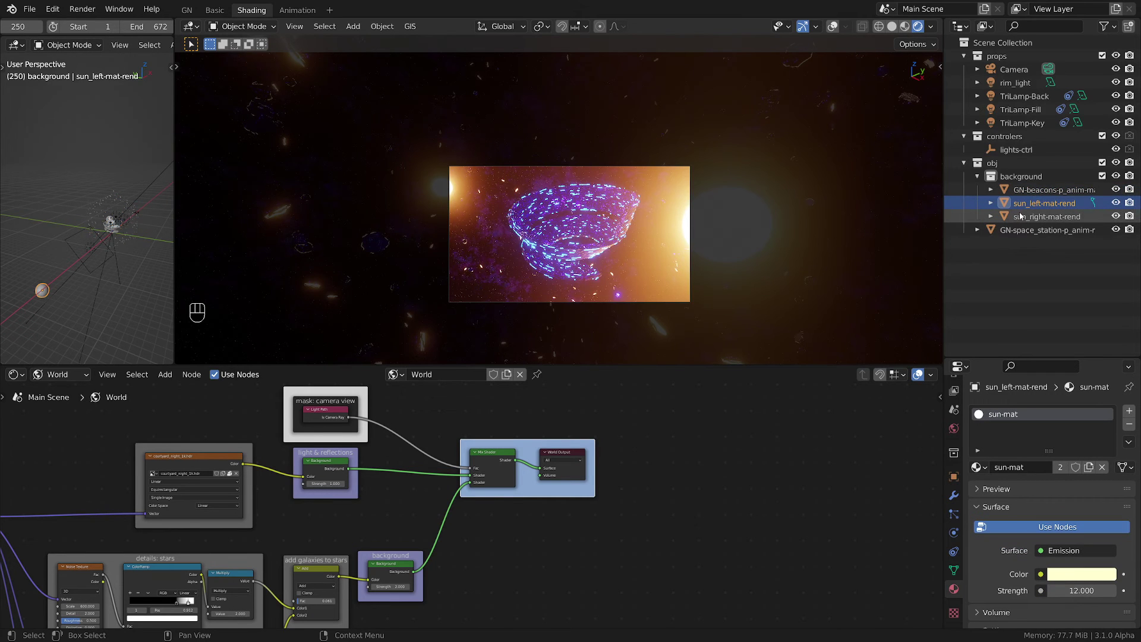
{"action": "left_click", "coordinate": [1021, 216]}
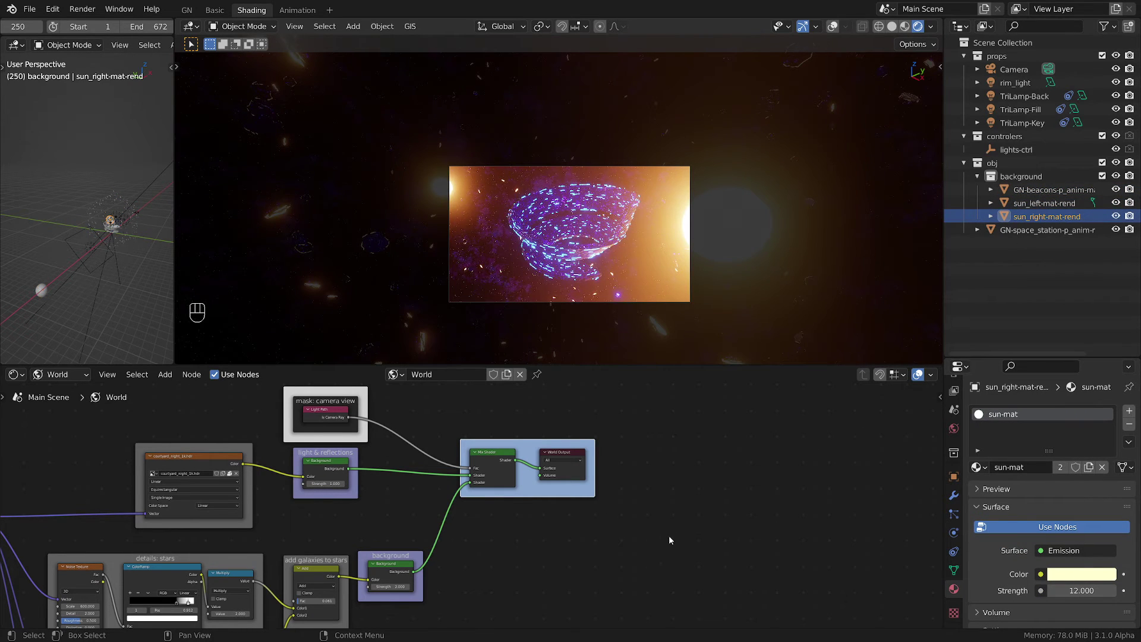
{"action": "left_click", "coordinate": [55, 375]}
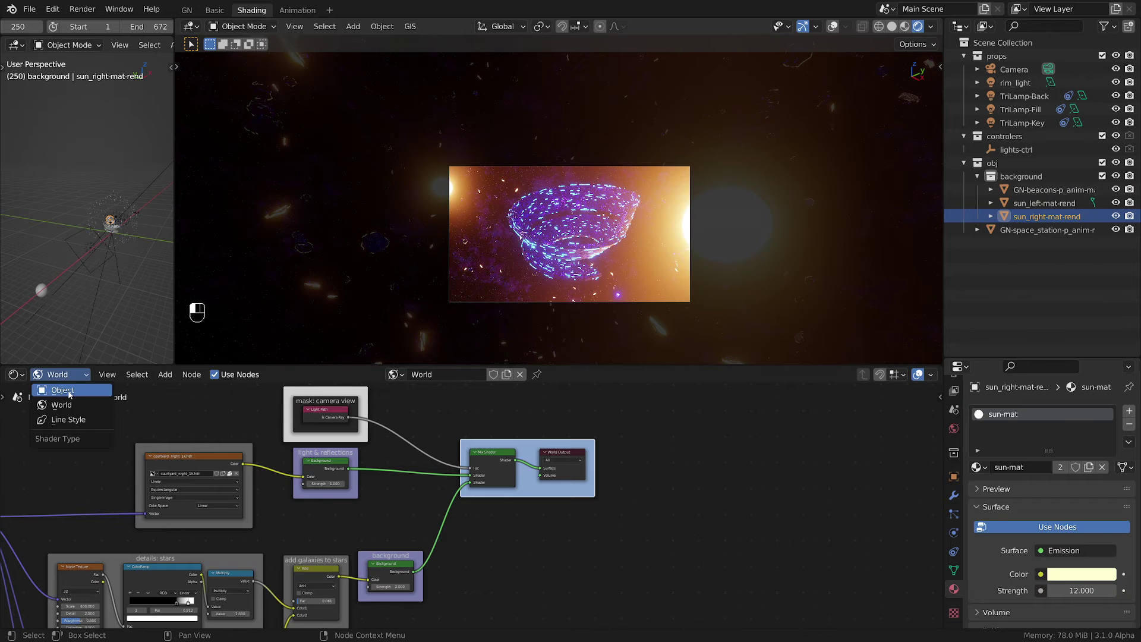
{"action": "left_click", "coordinate": [58, 391]}
{"action": "scroll", "coordinate": [255, 465], "scroll_direction": "up", "scroll_amount": 2}
{"action": "scroll", "coordinate": [308, 477], "scroll_direction": "up", "scroll_amount": 2}
{"action": "left_click", "coordinate": [390, 444]}
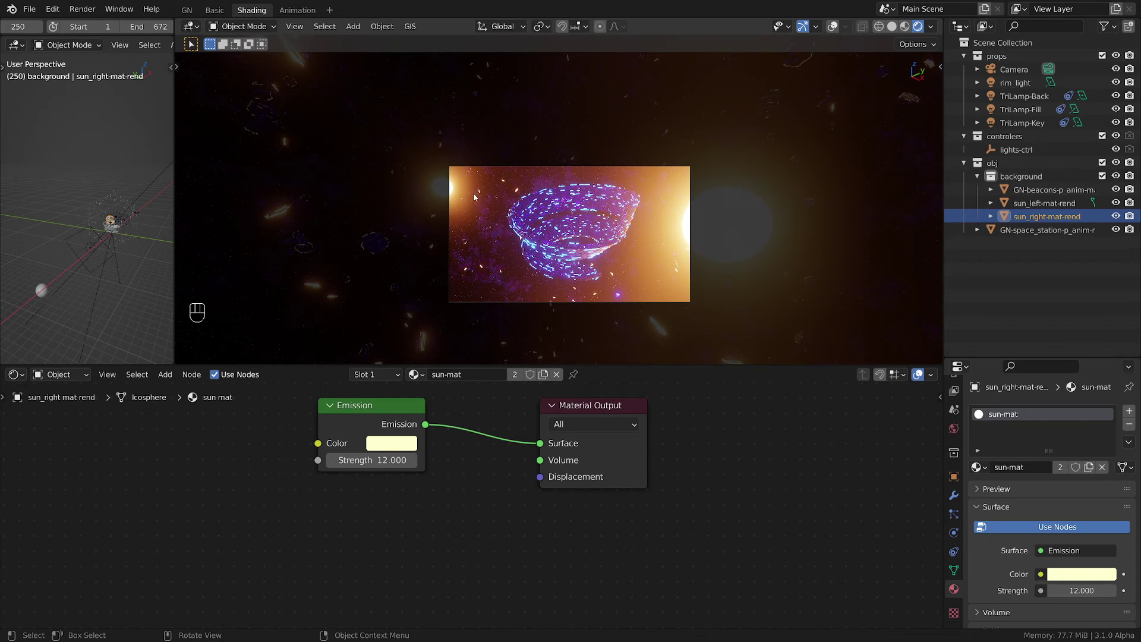
{"action": "scroll", "coordinate": [698, 222], "scroll_direction": "up", "scroll_amount": 3}
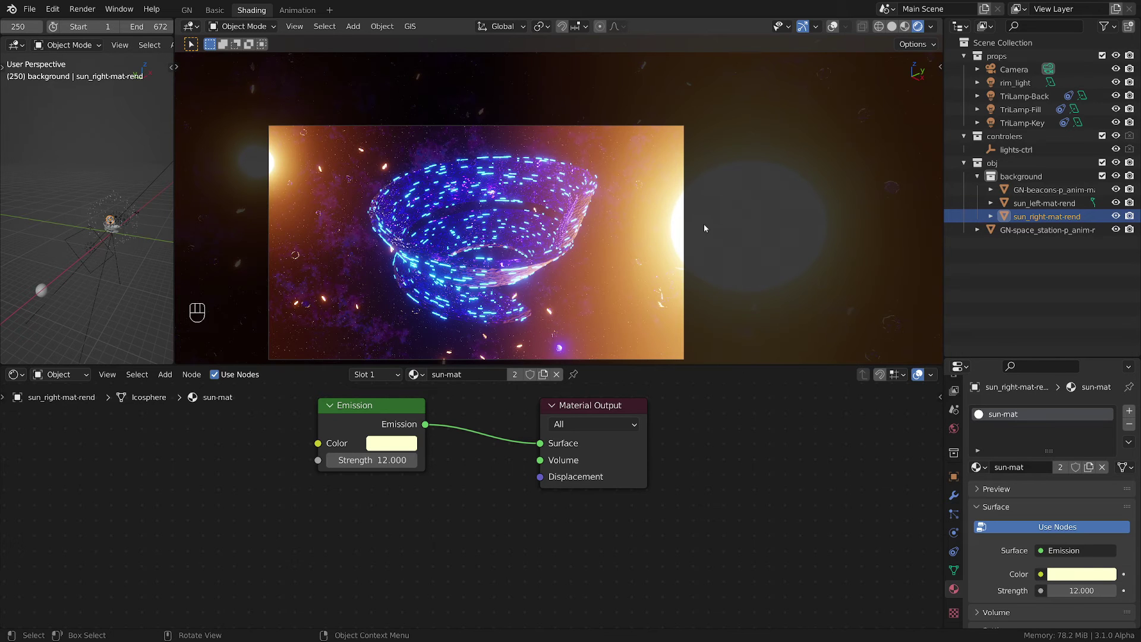
Step: Show the Eevee render settings, expanding Ambient Occlusion and Bloom
{"action": "left_click", "coordinate": [955, 413]}
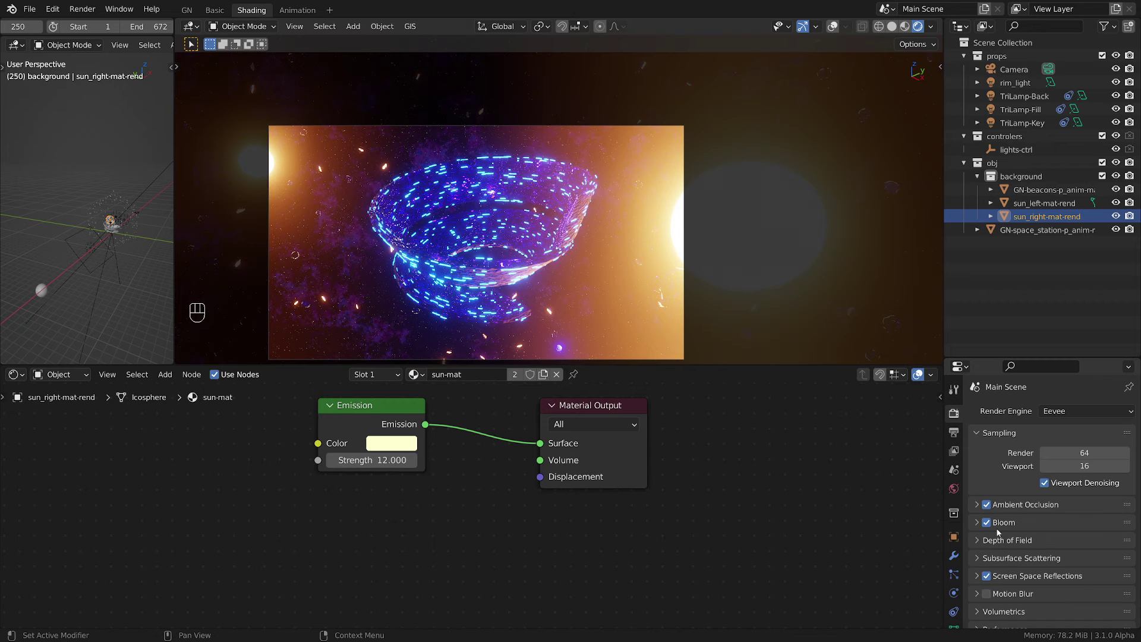
{"action": "left_click", "coordinate": [978, 506]}
{"action": "left_click", "coordinate": [978, 523]}
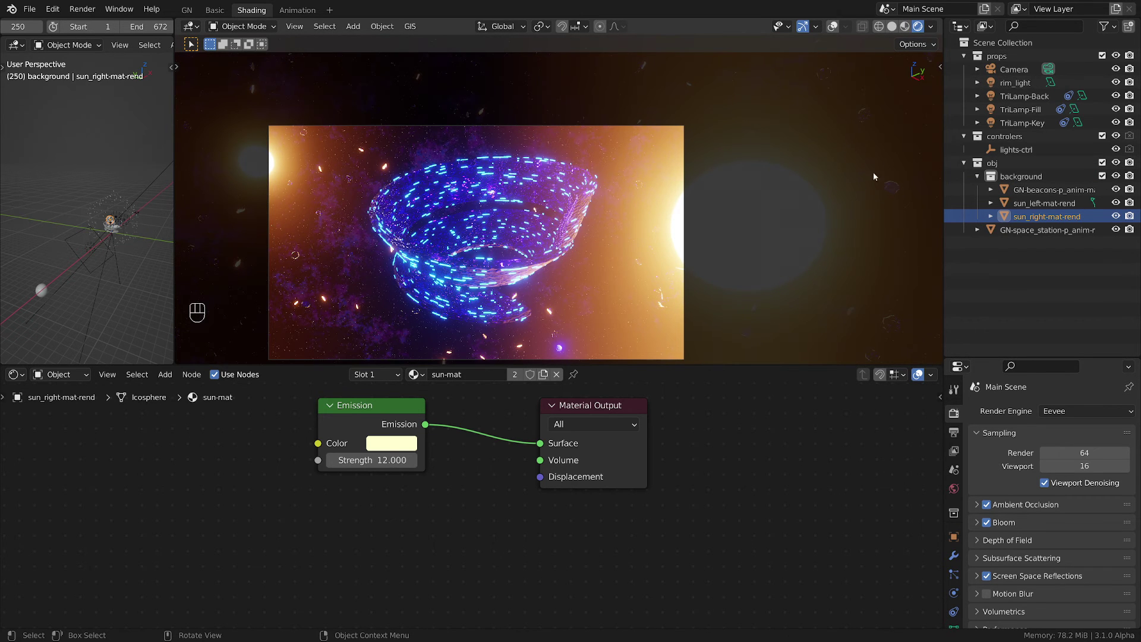
{"action": "scroll", "coordinate": [712, 256], "scroll_direction": "up", "scroll_amount": 2}
{"action": "scroll", "coordinate": [712, 257], "scroll_direction": "up", "scroll_amount": 2}
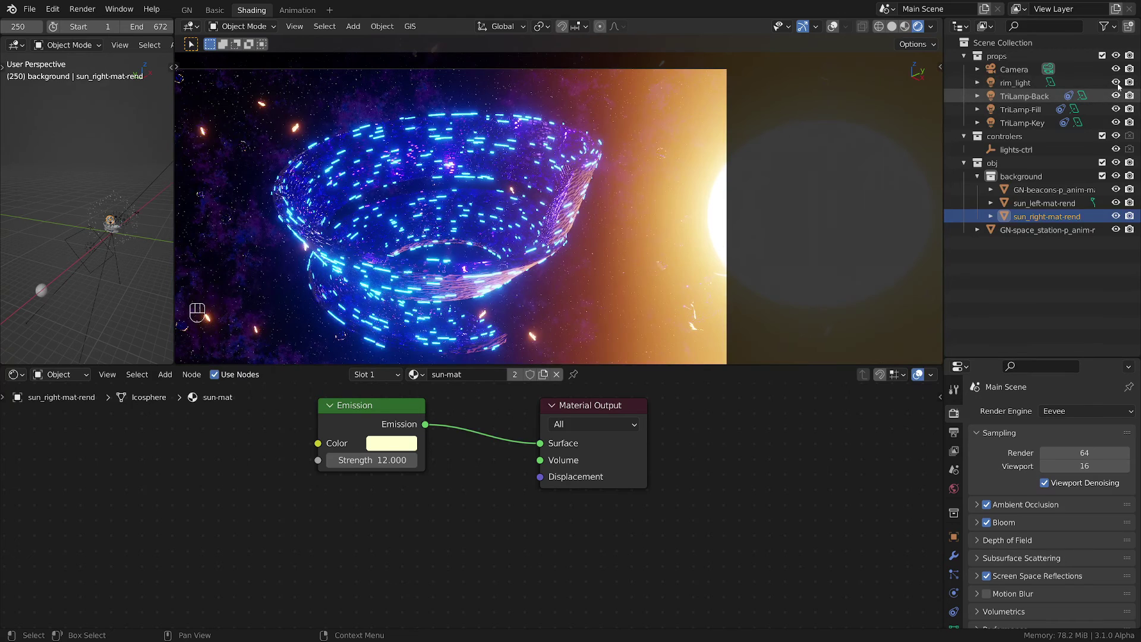
Step: Select rim_light, toggle its visibility and inspect its orange light colour
{"action": "left_click", "coordinate": [1015, 82]}
{"action": "scroll", "coordinate": [108, 244], "scroll_direction": "up", "scroll_amount": 2}
{"action": "scroll", "coordinate": [99, 243], "scroll_direction": "up", "scroll_amount": 2}
{"action": "scroll", "coordinate": [73, 243], "scroll_direction": "up", "scroll_amount": 3}
{"action": "scroll", "coordinate": [73, 244], "scroll_direction": "up", "scroll_amount": 1}
{"action": "left_click", "coordinate": [1115, 82]}
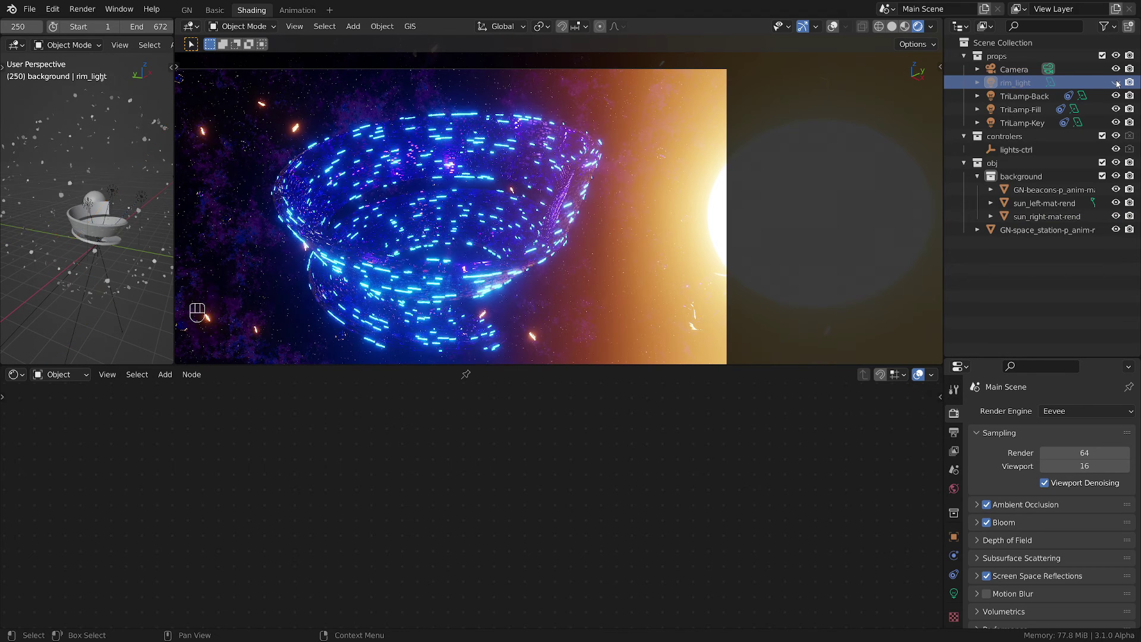
{"action": "left_click", "coordinate": [1116, 82]}
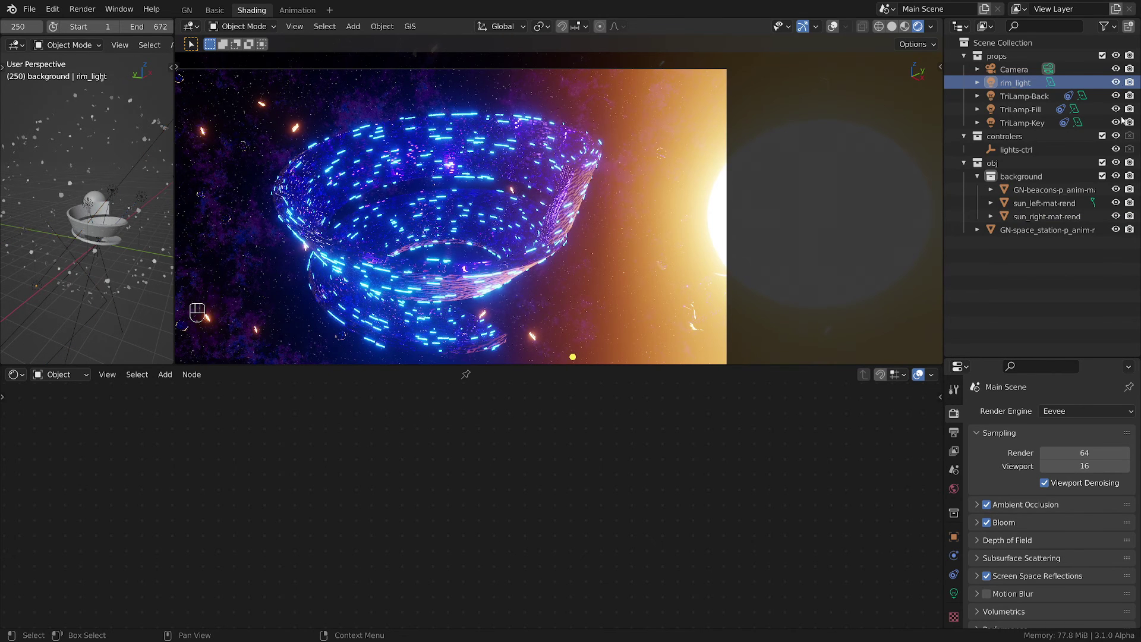
{"action": "left_click", "coordinate": [1051, 82]}
{"action": "left_click", "coordinate": [1070, 489]}
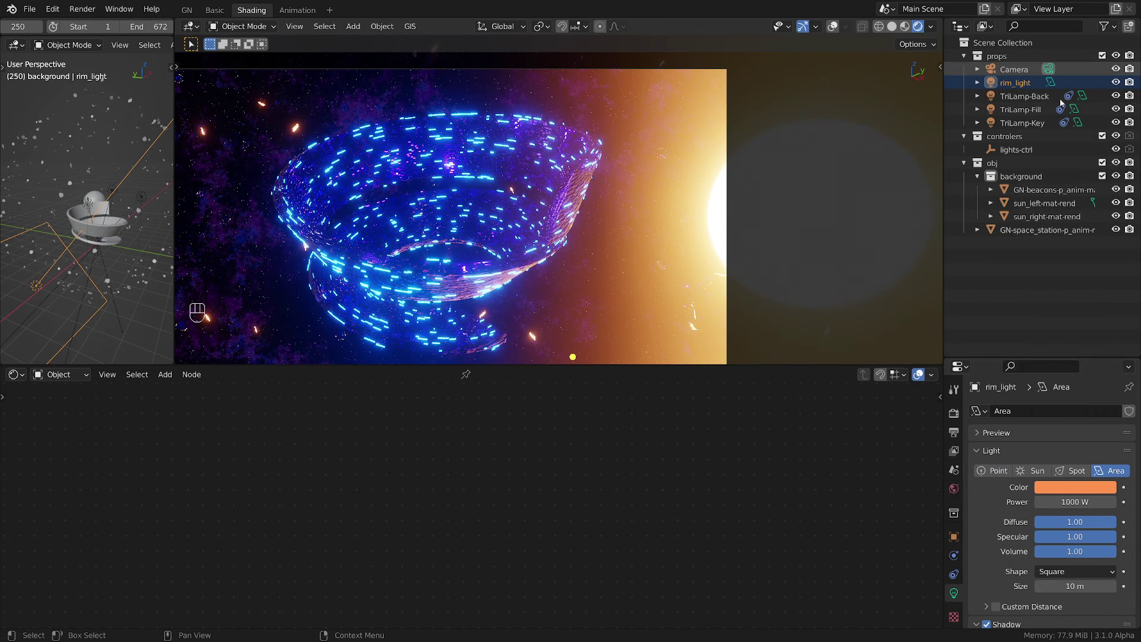
Step: Toggle and inspect the TriLamp Back, Fill and Key lights, then view through the 35 mm camera
{"action": "mouse_move", "coordinate": [1116, 96]}
{"action": "left_mouse_down"}
{"action": "mouse_move", "coordinate": [1116, 123]}
{"action": "mouse_move", "coordinate": [1116, 95]}
{"action": "left_mouse_up"}
{"action": "left_click", "coordinate": [1023, 123]}
{"action": "left_click", "coordinate": [1026, 96]}
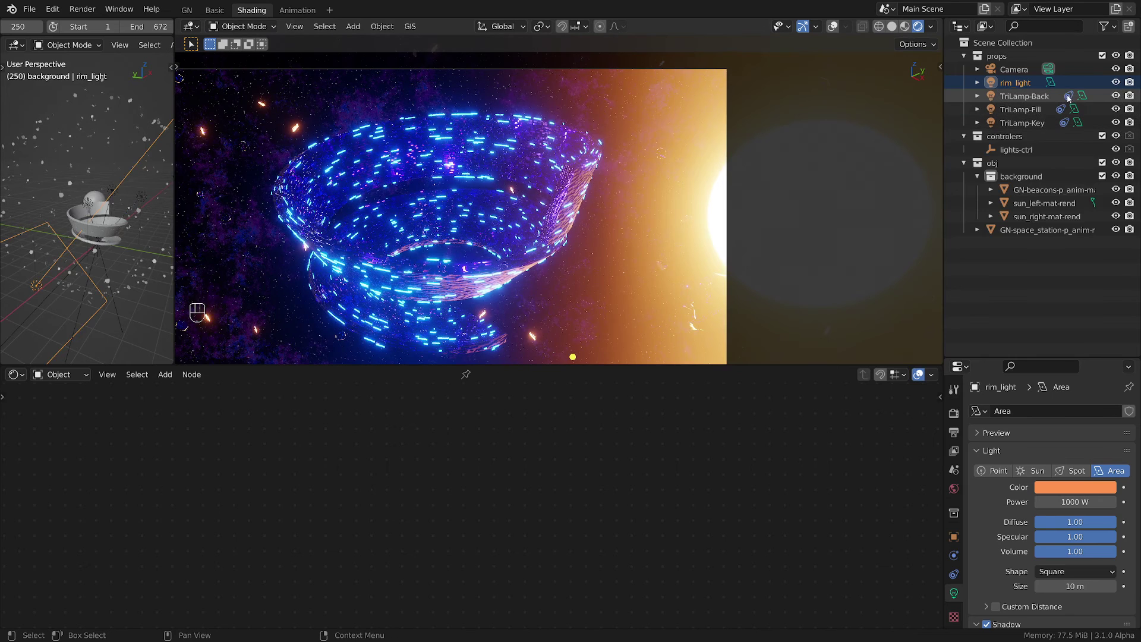
{"action": "left_click", "coordinate": [1079, 489]}
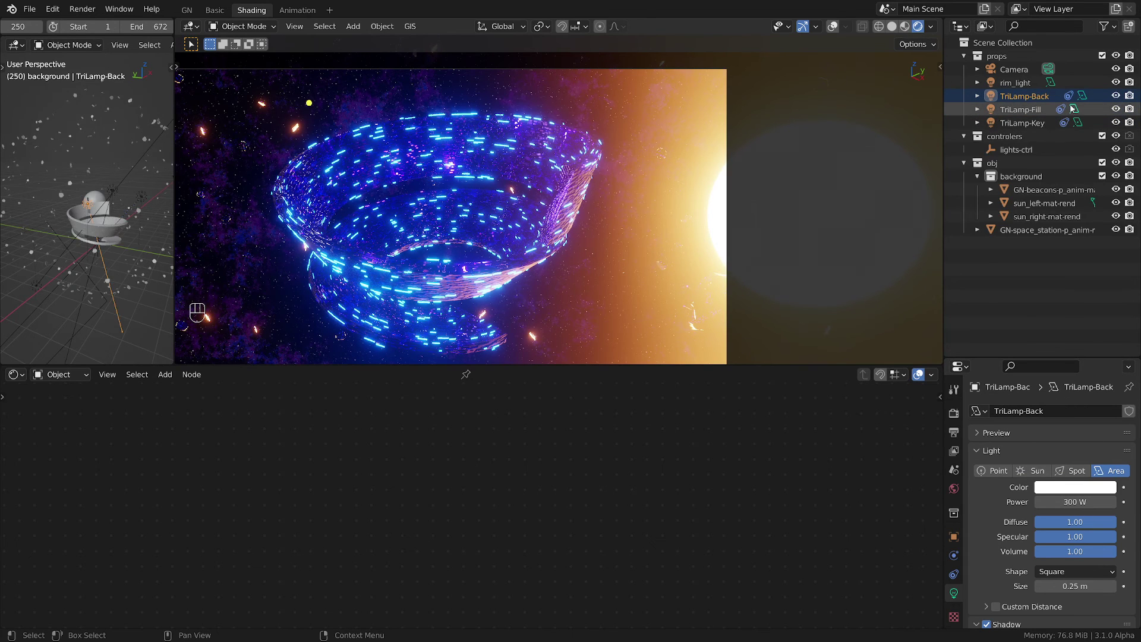
{"action": "left_click", "coordinate": [1021, 109]}
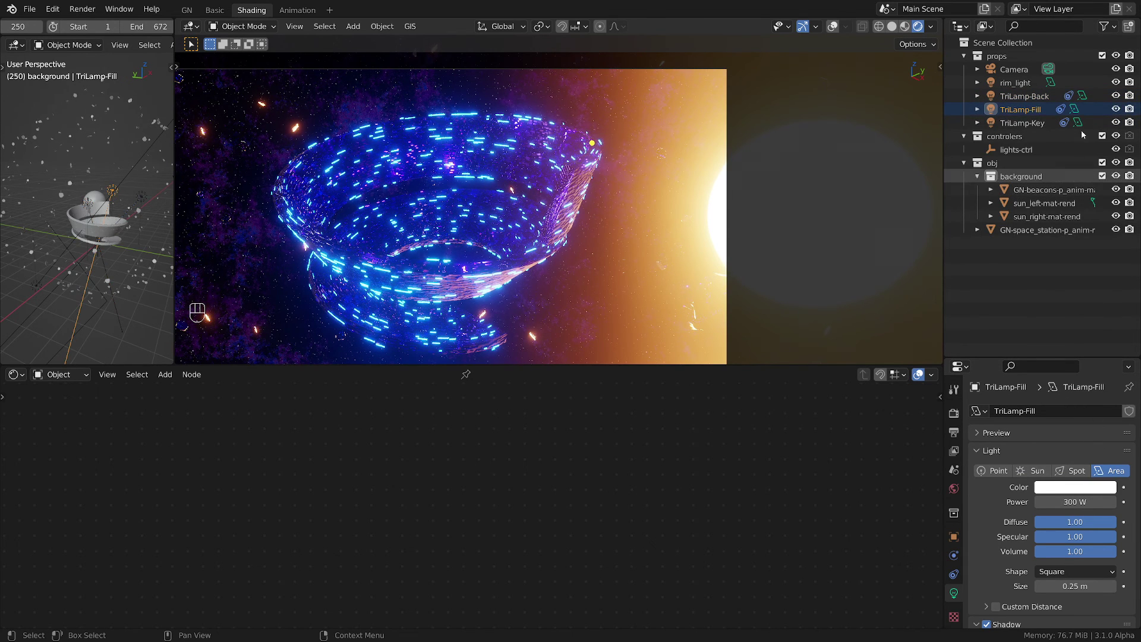
{"action": "left_click", "coordinate": [1078, 124]}
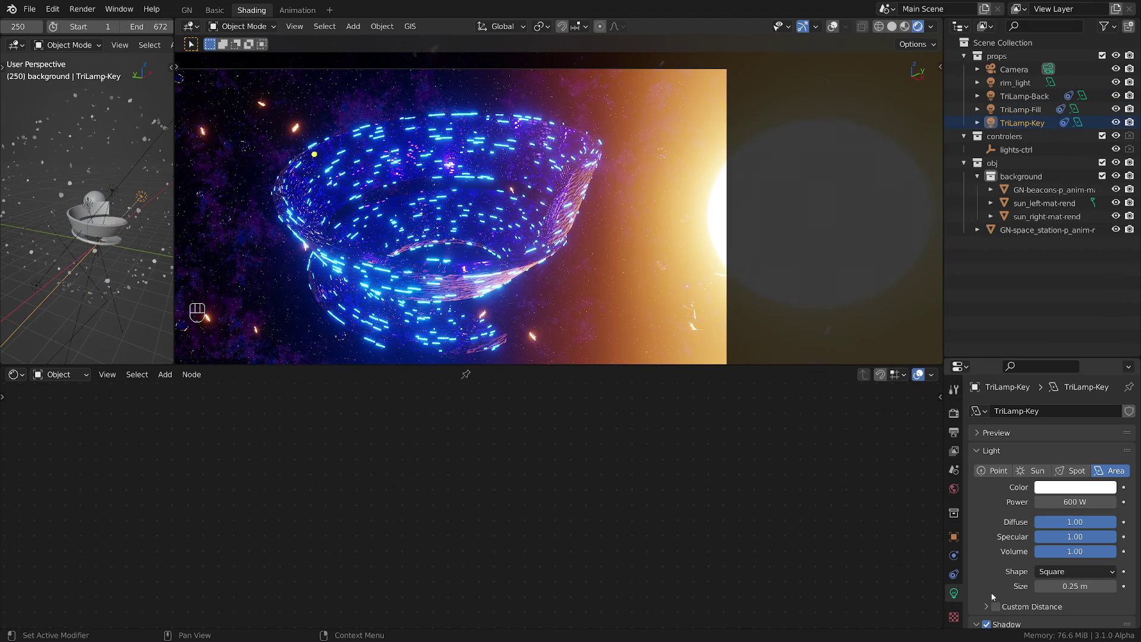
{"action": "scroll", "coordinate": [1005, 606], "scroll_direction": "down", "scroll_amount": 2}
{"action": "scroll", "coordinate": [1005, 606], "scroll_direction": "down", "scroll_amount": 3}
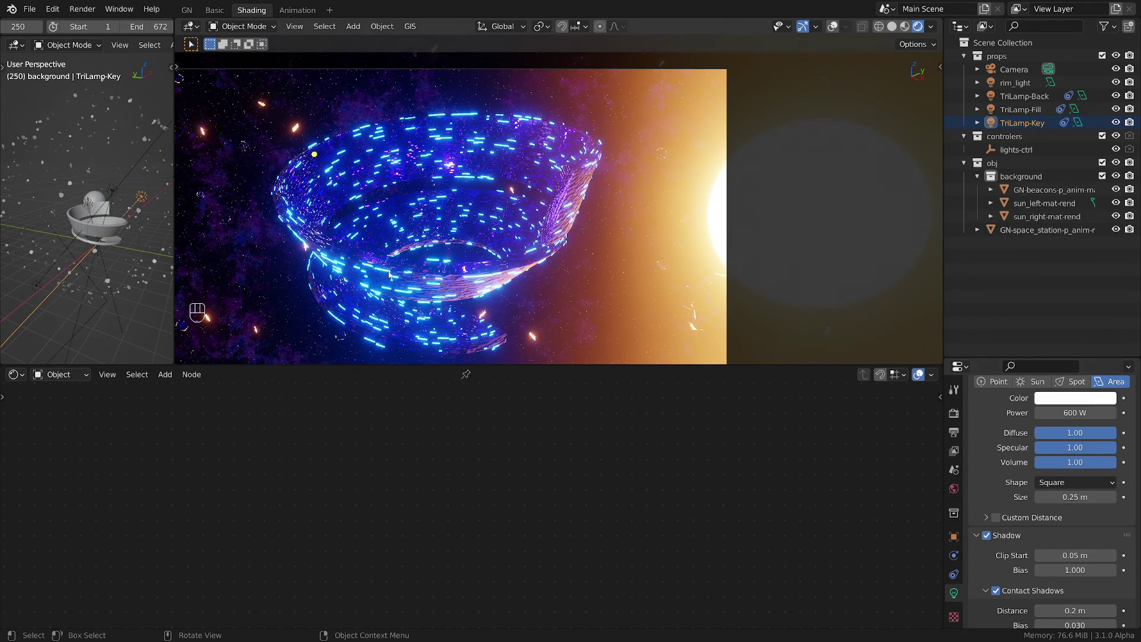
{"action": "scroll", "coordinate": [399, 235], "scroll_direction": "up", "scroll_amount": 3}
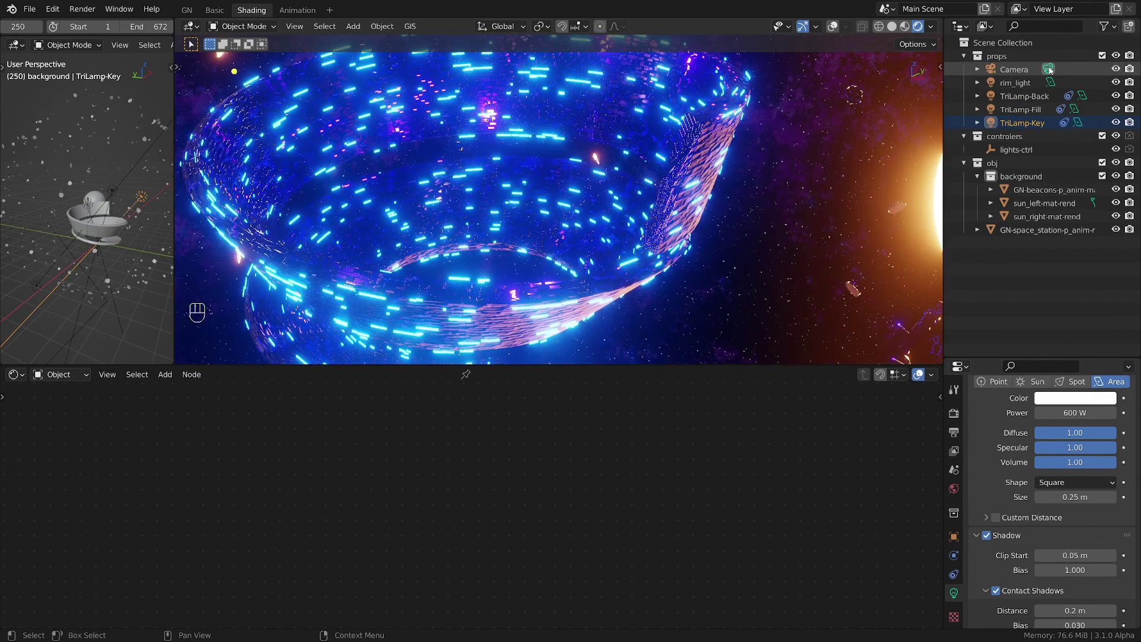
{"action": "left_click", "coordinate": [1013, 70]}
{"action": "scroll", "coordinate": [1019, 491], "scroll_direction": "up", "scroll_amount": 2}
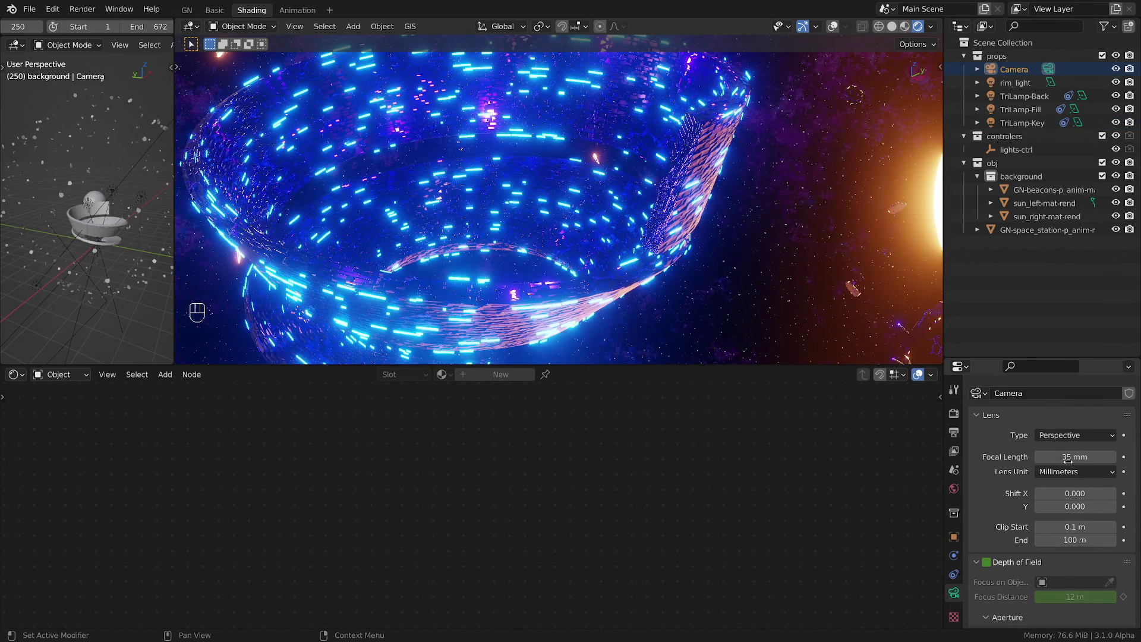
{"action": "scroll", "coordinate": [1016, 541], "scroll_direction": "down", "scroll_amount": 1}
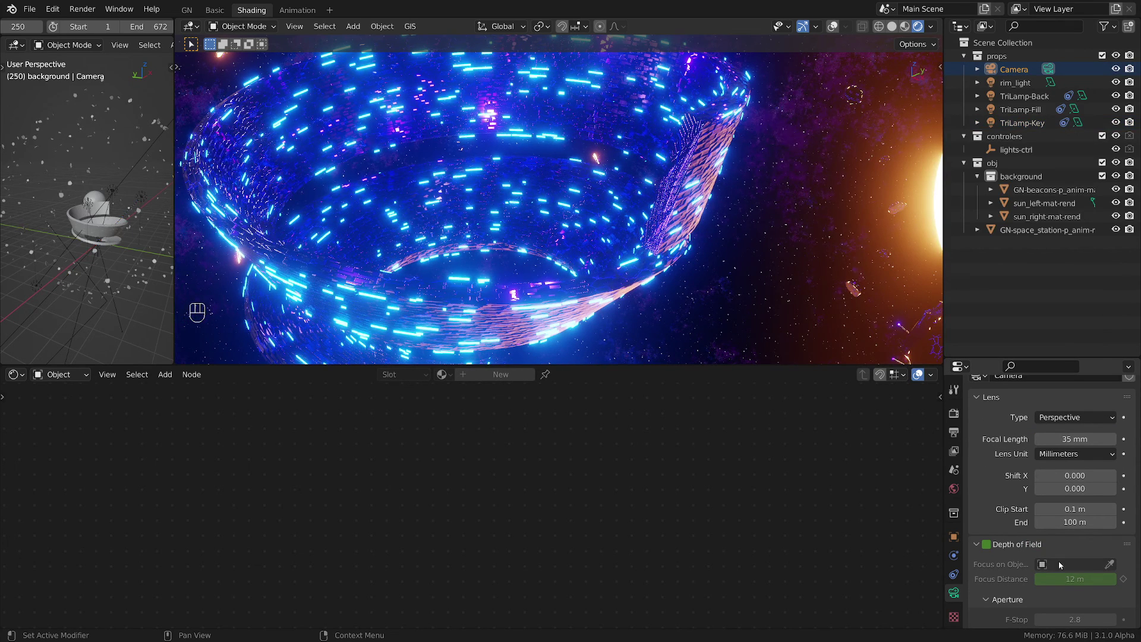
{"action": "key", "text": "KP_0"}
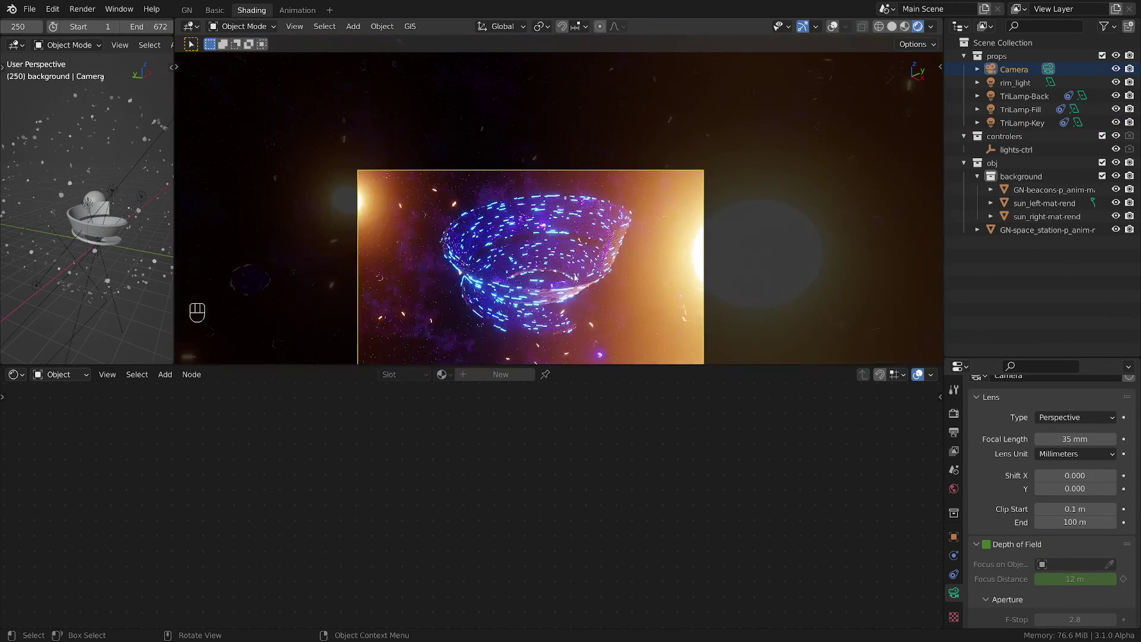
{"action": "scroll", "coordinate": [559, 261], "scroll_direction": "up", "scroll_amount": 1}
{"action": "scroll", "coordinate": [595, 241], "scroll_direction": "up", "scroll_amount": 1}
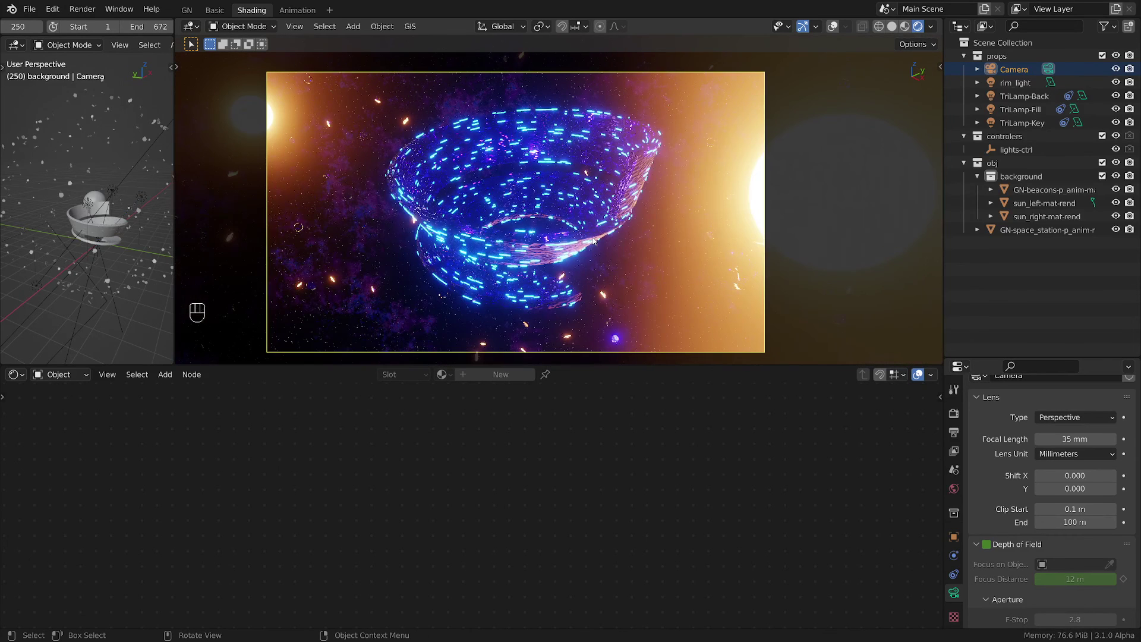